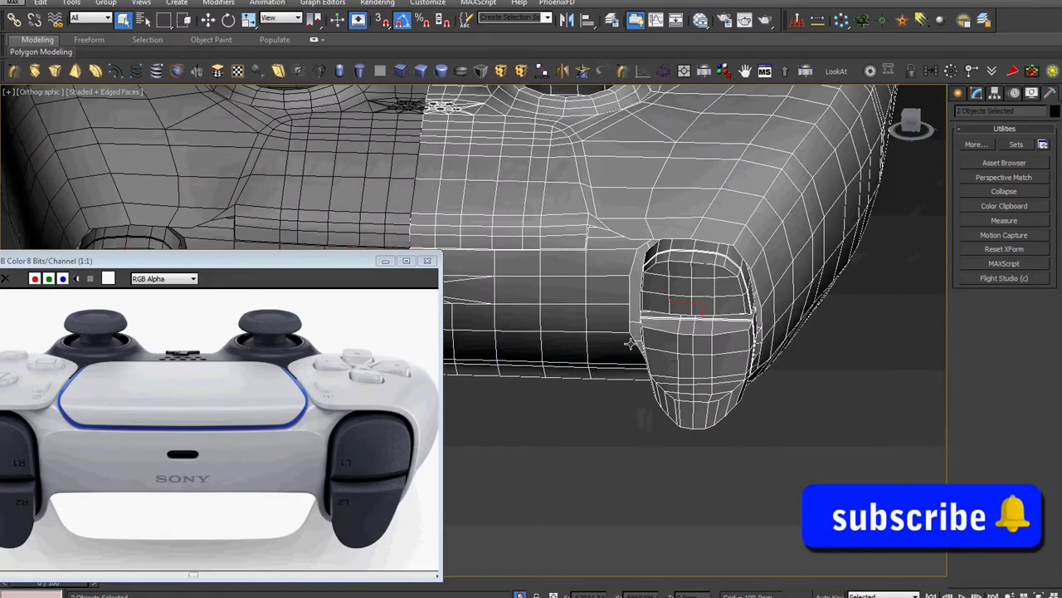
Switch to the Back view and orbit around the controller to inspect its top
key(v)
click(640, 364)
scroll(640, 368, down, 3)
scroll(706, 338, up, 5)
middle_drag(659, 347, 697, 324)
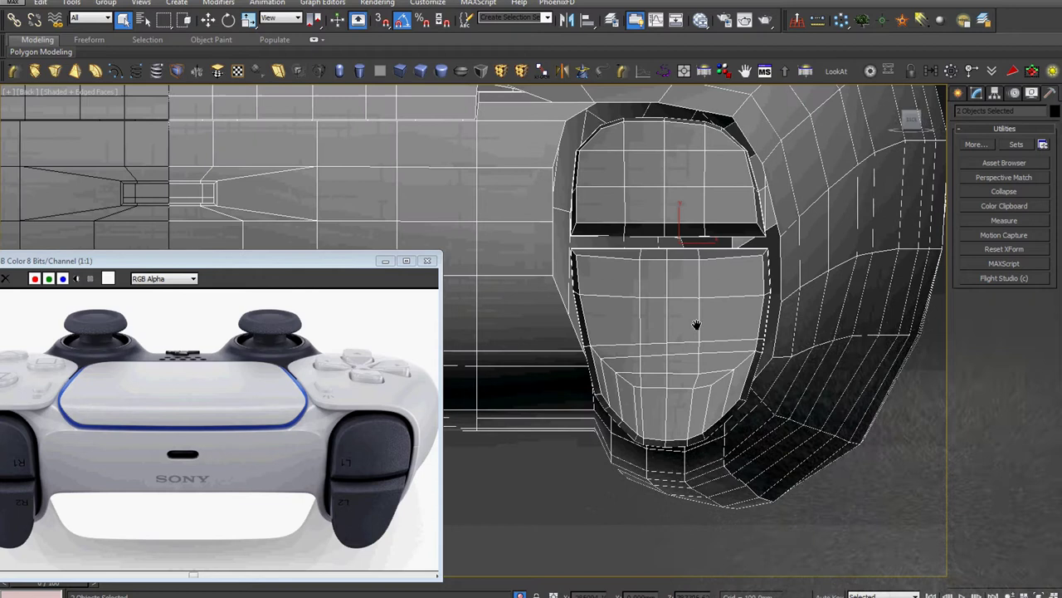
scroll(695, 325, down, 3)
scroll(701, 336, up, 3)
scroll(707, 348, down, 3)
alt+middle_drag(713, 360, 732, 393)
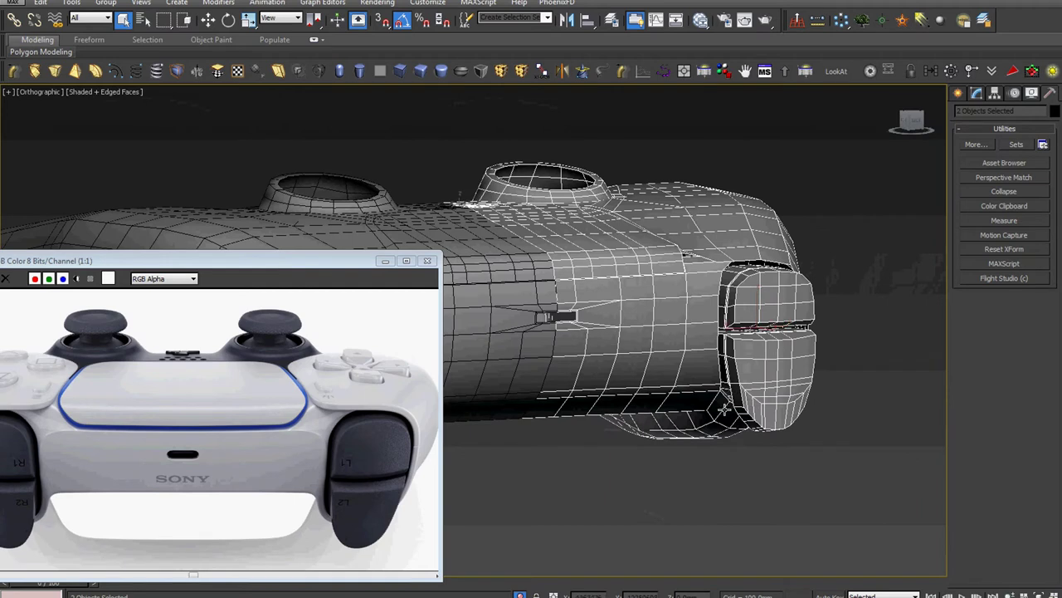
scroll(719, 360, up, 2)
scroll(719, 360, up, 1)
mouse_move(696, 299)
alt+middle_down()
mouse_move(741, 431)
mouse_move(705, 417)
mouse_move(763, 386)
alt+middle_up()
scroll(741, 431, down, 2)
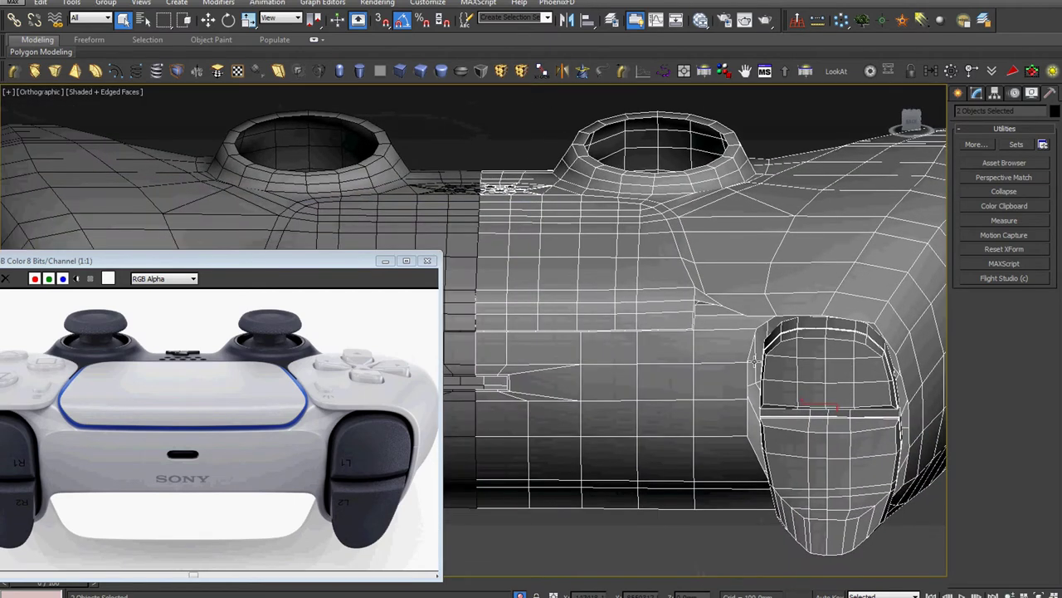
Return to the Back view and zoom in on the controller's rear
key(v)
click(764, 380)
scroll(765, 381, down, 2)
scroll(780, 366, up, 3)
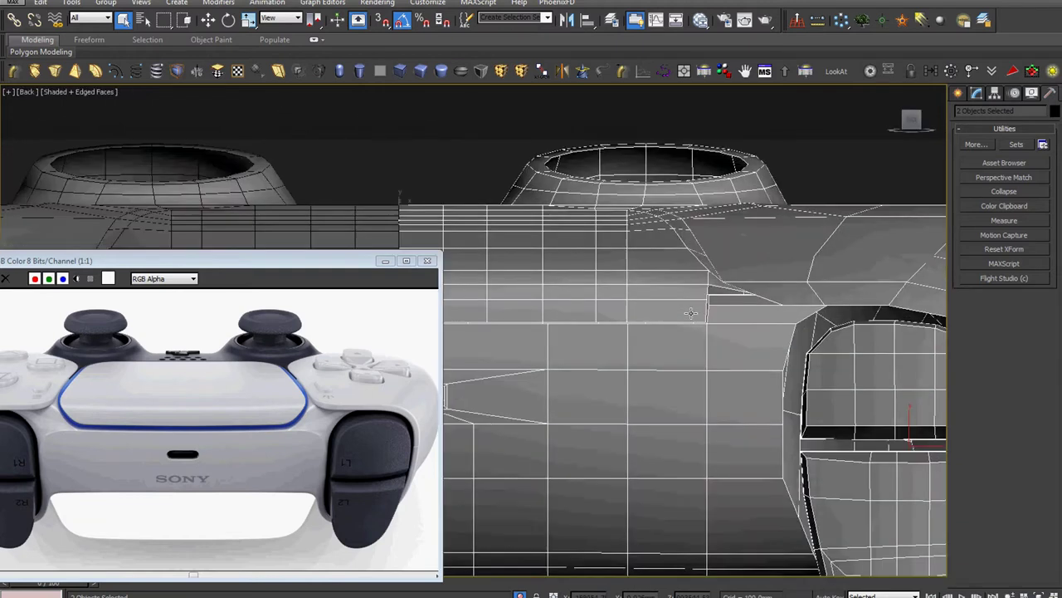
scroll(799, 341, up, 2)
scroll(799, 341, down, 1)
scroll(792, 340, down, 2)
scroll(799, 346, down, 1)
scroll(805, 348, down, 1)
scroll(822, 359, down, 1)
scroll(833, 368, down, 1)
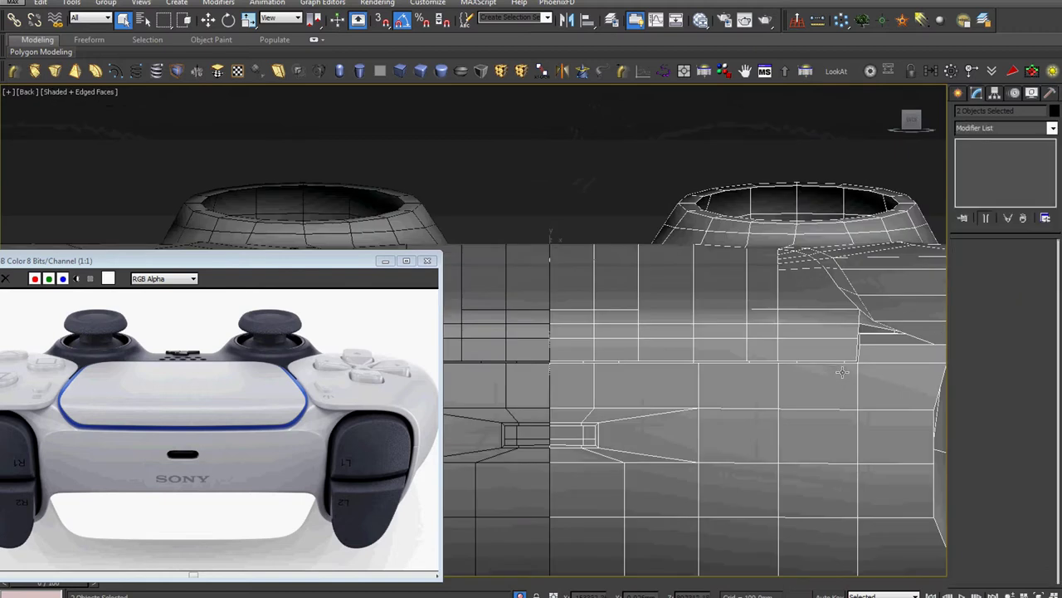
scroll(859, 361, up, 3)
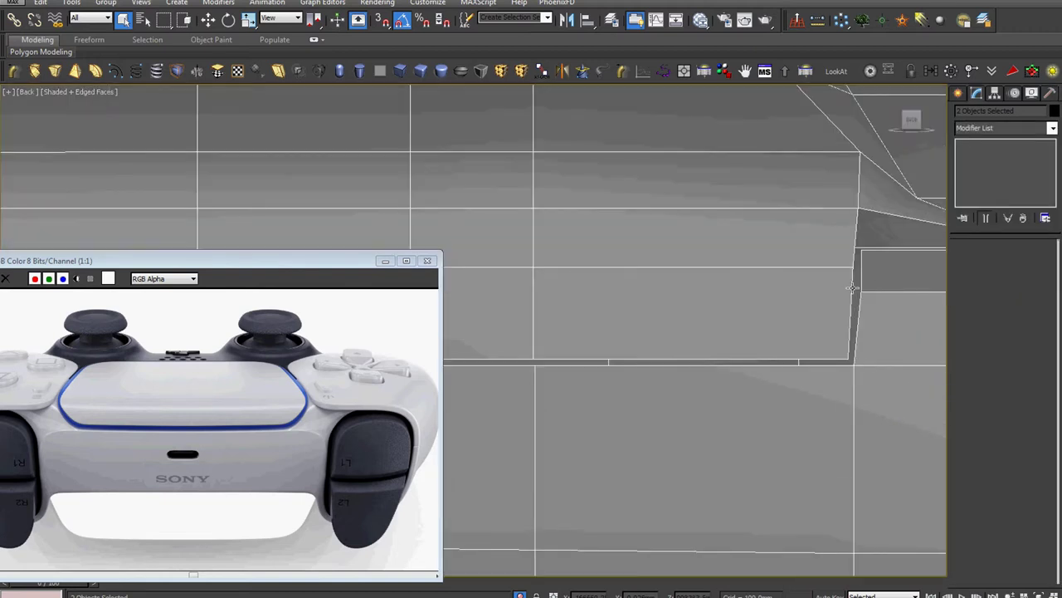
On Plane002 at Vertex level, box-select the two grip-corner vertices with Move active
click(861, 197)
click(981, 155)
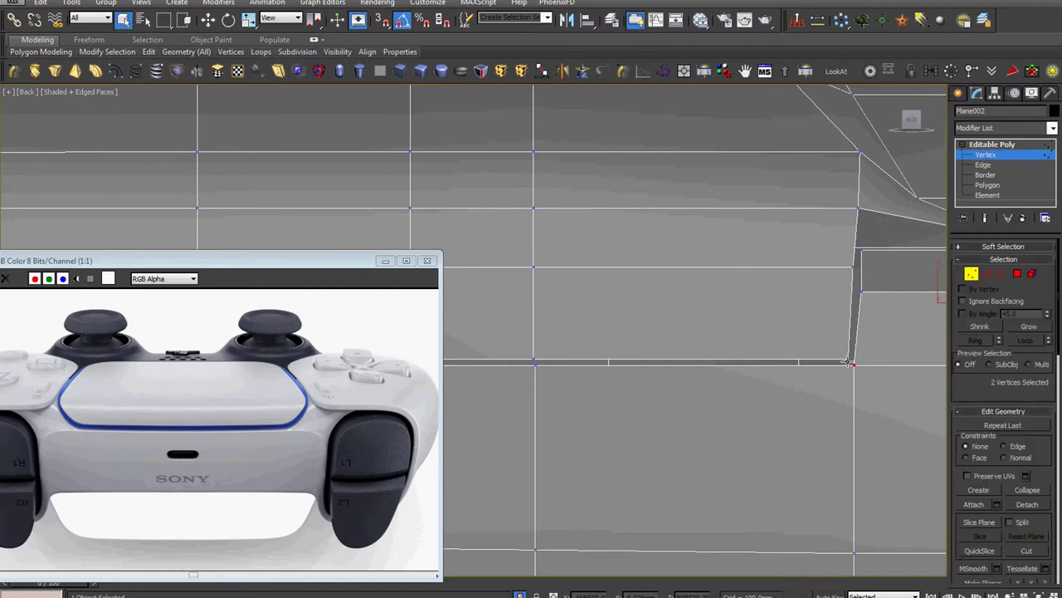
right_click(860, 326)
click(896, 305)
click(871, 344)
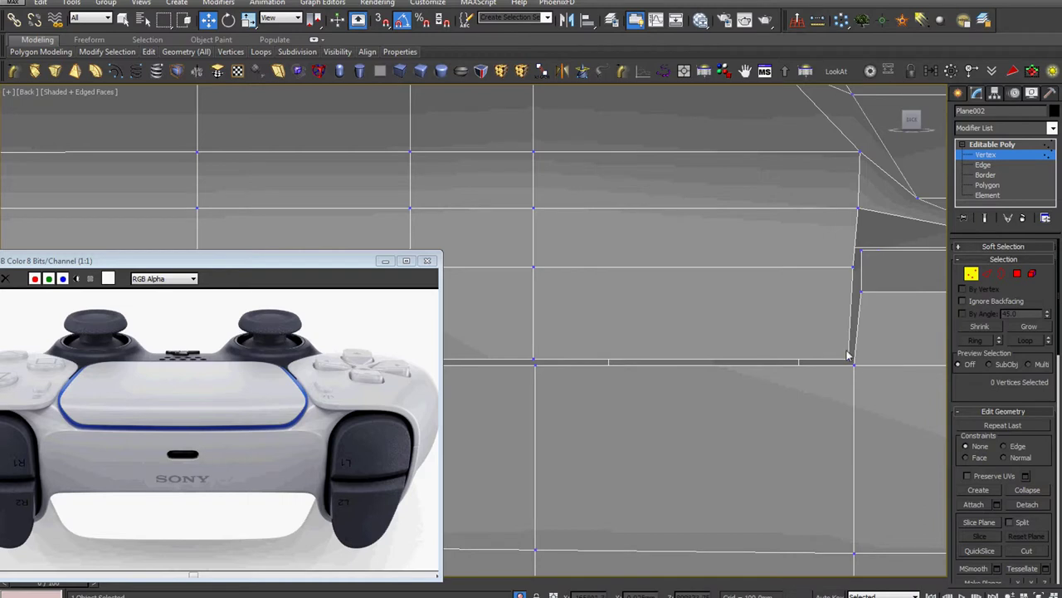
drag(860, 376, 766, 375)
Pick a single corner vertex, then select an edge along the grip gap at Edge level
mouse_move(766, 374)
alt+middle_down()
mouse_move(745, 380)
mouse_move(792, 355)
mouse_move(747, 323)
mouse_move(795, 355)
mouse_move(823, 306)
alt+middle_up()
click(730, 336)
key(2)
click(799, 338)
Slide the selected edge's end along the top edge of the grip notch
scroll(856, 355, up, 5)
mouse_move(856, 355)
alt+middle_down()
mouse_move(826, 362)
mouse_move(805, 332)
alt+middle_up()
scroll(722, 407, up, 3)
scroll(684, 347, up, 3)
mouse_move(685, 347)
alt+middle_down()
mouse_move(694, 380)
mouse_move(789, 373)
alt+middle_up()
drag(925, 349, 919, 342)
Switch to the Back view and zoom in around the notch
key(v)
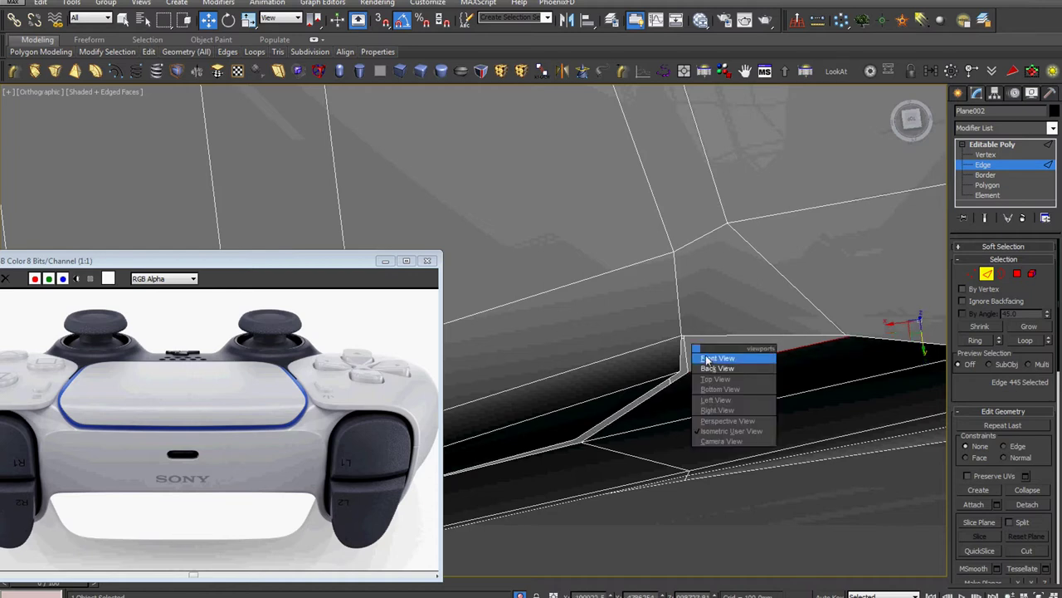
click(709, 365)
mouse_move(648, 350)
alt+middle_down()
mouse_move(730, 368)
mouse_move(734, 331)
mouse_move(703, 351)
alt+middle_up()
scroll(706, 368, up, 2)
scroll(712, 316, up, 3)
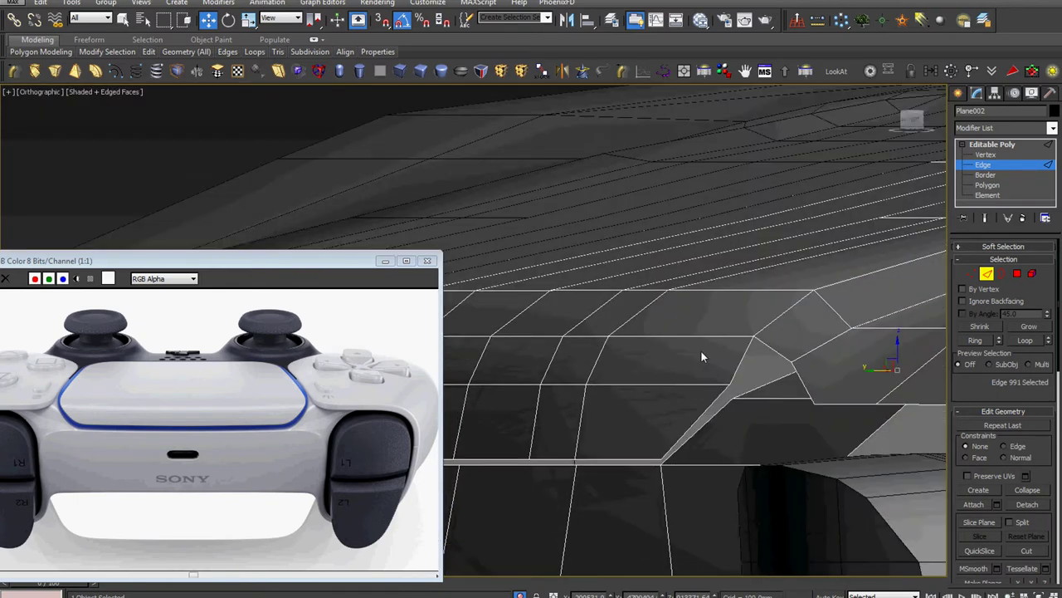
scroll(704, 363, up, 2)
scroll(704, 363, up, 2)
scroll(790, 355, up, 2)
scroll(790, 355, down, 3)
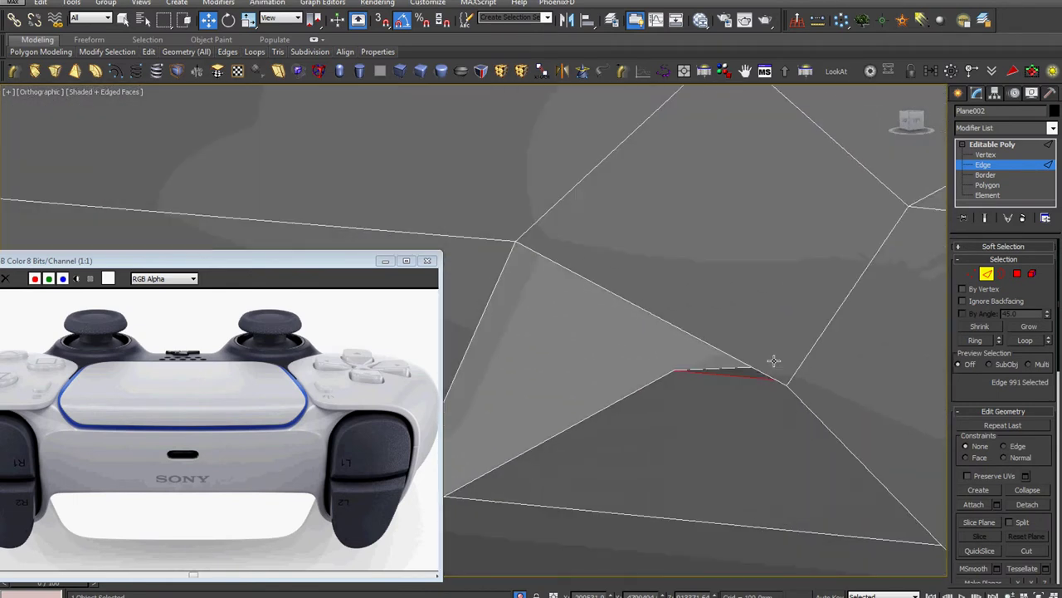
At Vertex level, select vertices around the grip notch
key(1)
click(685, 370)
mouse_move(684, 381)
alt+middle_down()
mouse_move(670, 409)
mouse_move(675, 393)
alt+middle_up()
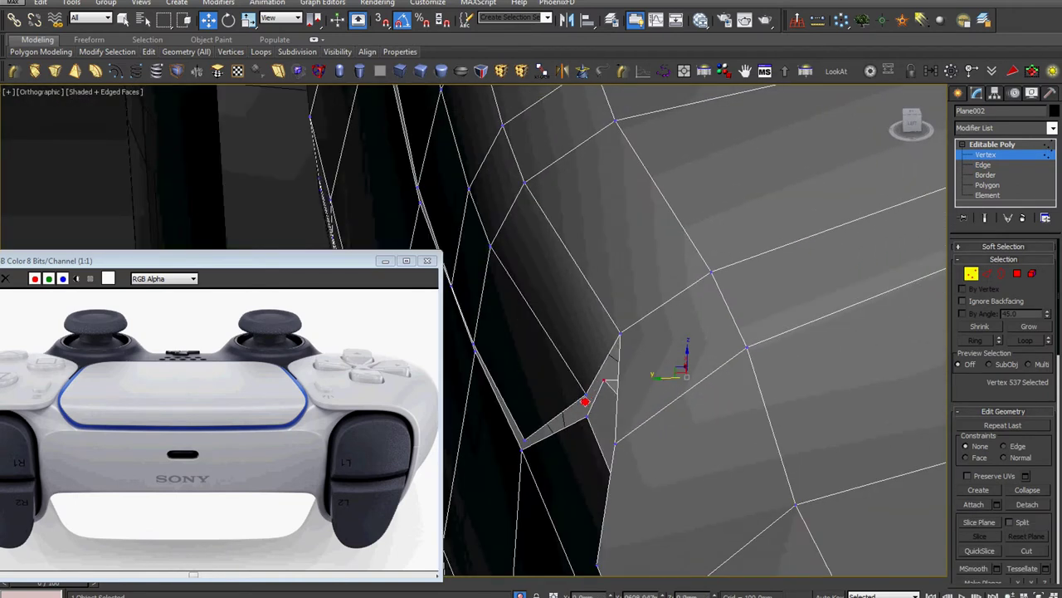
click(591, 417)
mouse_move(591, 417)
alt+middle_down()
mouse_move(759, 374)
mouse_move(721, 405)
mouse_move(658, 391)
mouse_move(750, 233)
mouse_move(776, 338)
alt+middle_up()
mouse_move(653, 366)
alt+middle_down()
mouse_move(628, 357)
mouse_move(645, 374)
alt+middle_up()
Select a vertex on the controller's top surface and view it from a higher angle
click(628, 357)
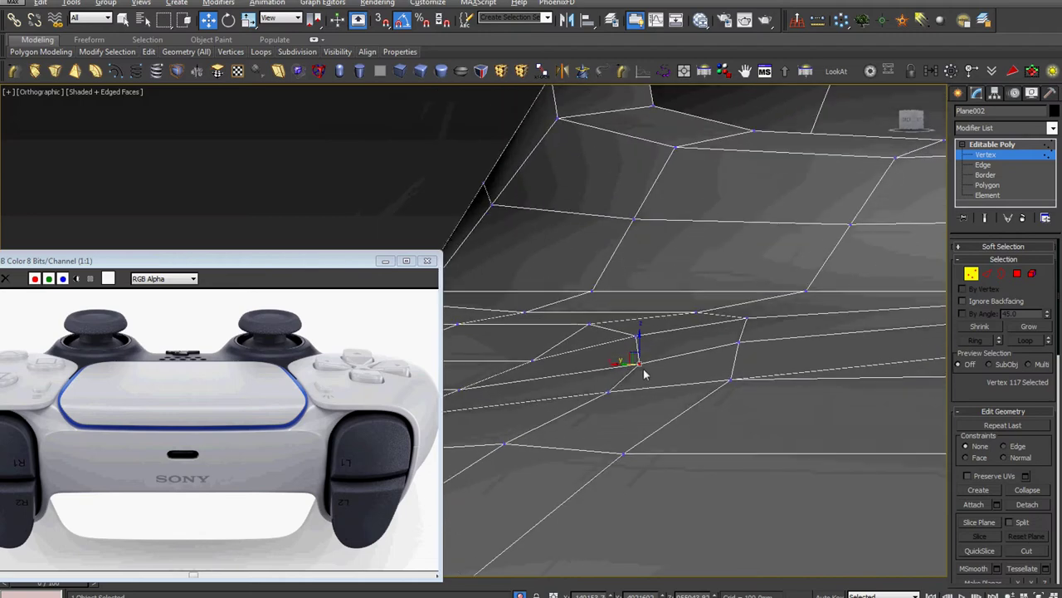
scroll(638, 343, down, 3)
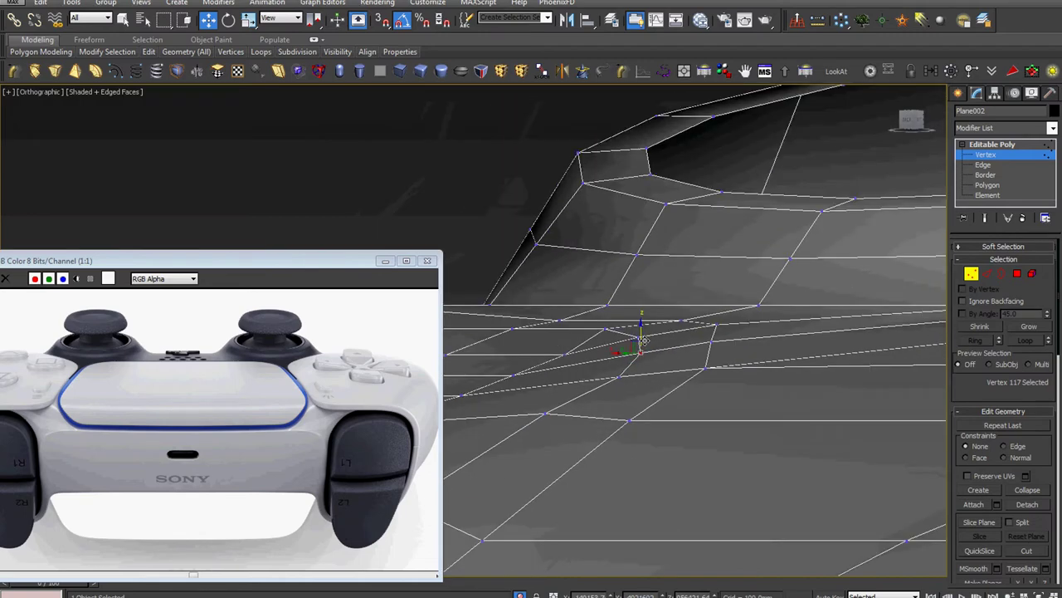
scroll(639, 342, down, 4)
mouse_move(639, 342)
alt+middle_down()
mouse_move(631, 353)
mouse_move(688, 361)
mouse_move(895, 247)
alt+middle_up()
scroll(636, 360, up, 3)
scroll(654, 374, down, 3)
Exit sub-object editing in the Back view and zoom in on the back opening
key(v)
key(k)
click(986, 145)
scroll(774, 247, down, 5)
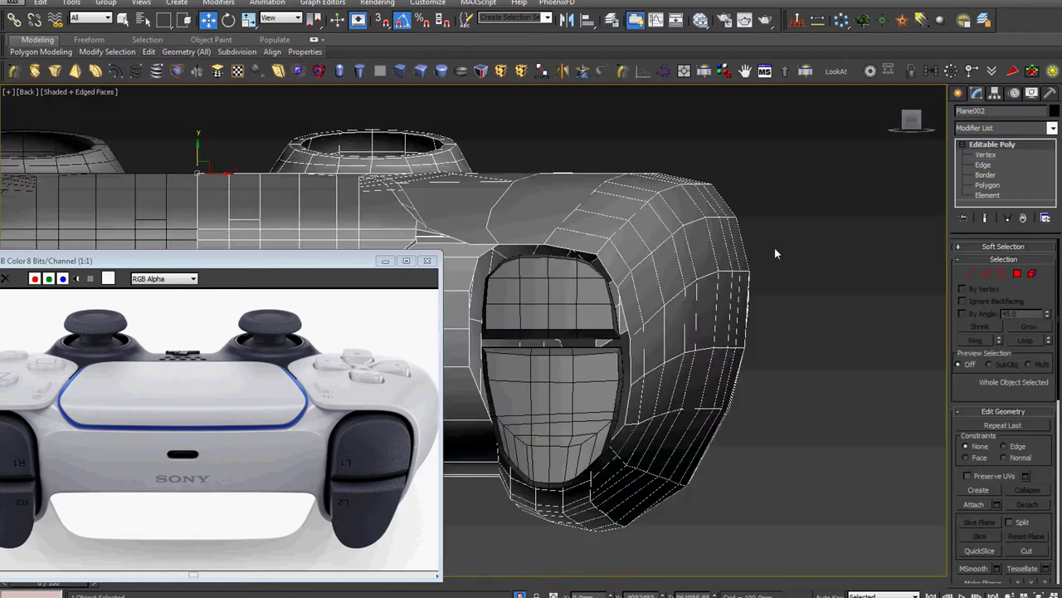
scroll(727, 309, down, 2)
scroll(715, 307, down, 2)
scroll(623, 278, up, 3)
scroll(617, 290, down, 2)
scroll(645, 324, down, 2)
scroll(678, 326, down, 1)
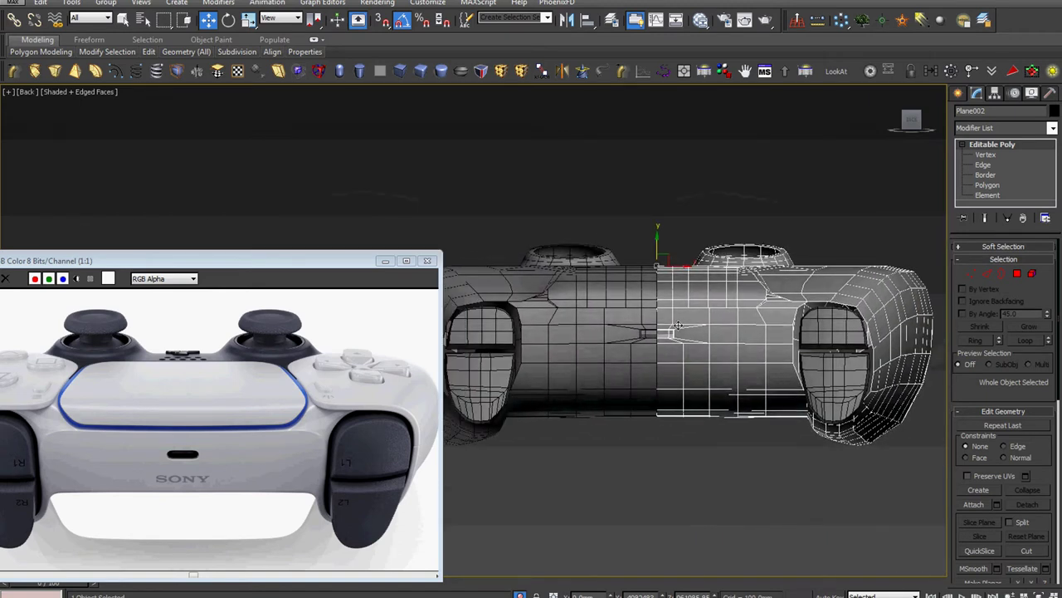
scroll(669, 388, up, 2)
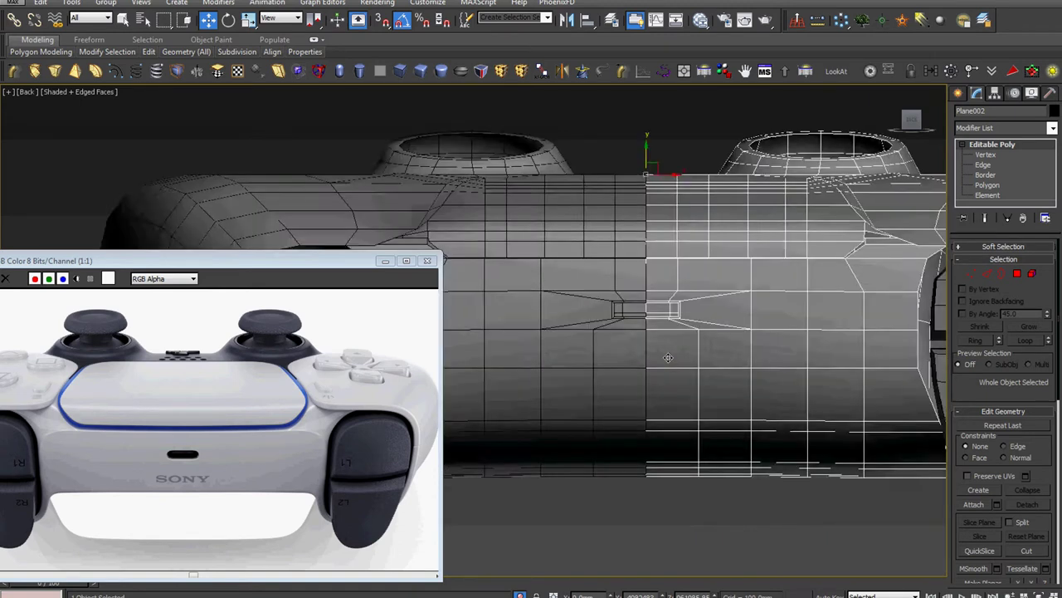
scroll(669, 365, up, 2)
scroll(690, 401, up, 1)
scroll(725, 321, up, 2)
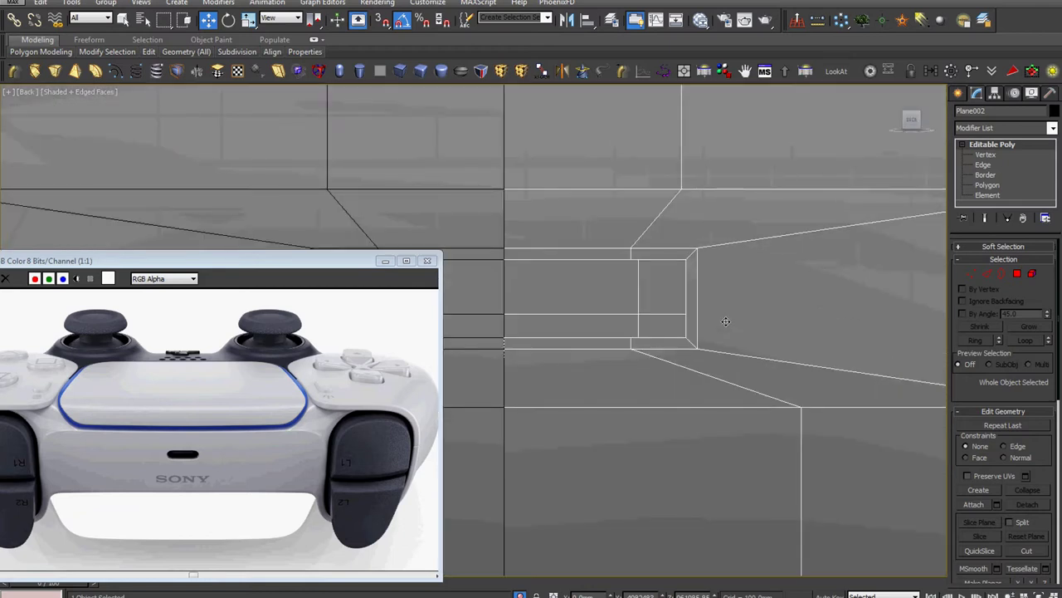
Apply one MeshSmooth (Ctrl+M) to Plane002 and view it from a tilted three-quarter angle
key(ctrl+m)
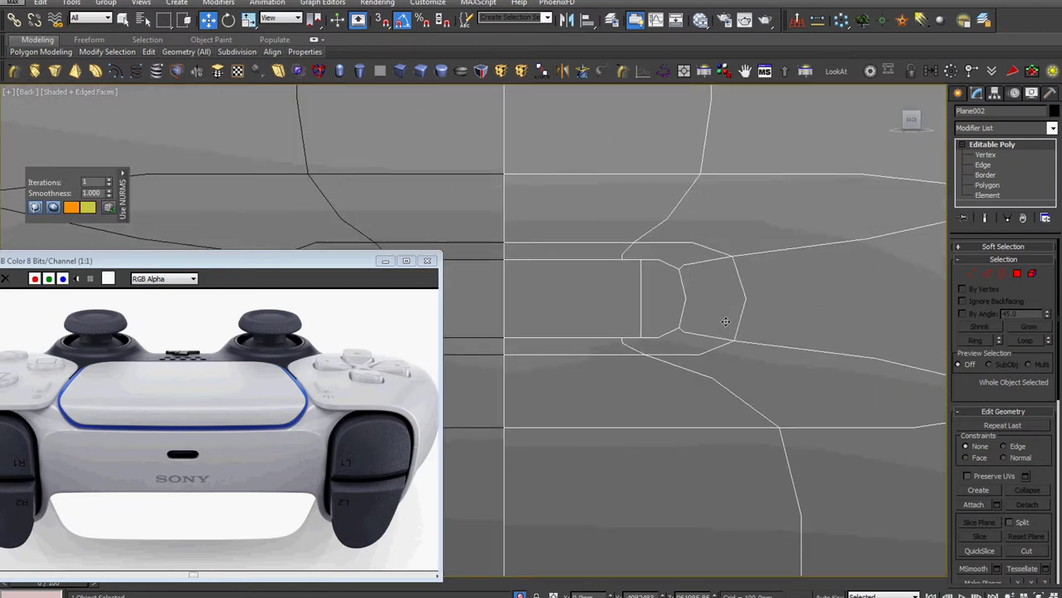
scroll(726, 321, down, 1)
scroll(725, 322, down, 2)
scroll(725, 321, down, 2)
alt+middle_drag(726, 321, 759, 348)
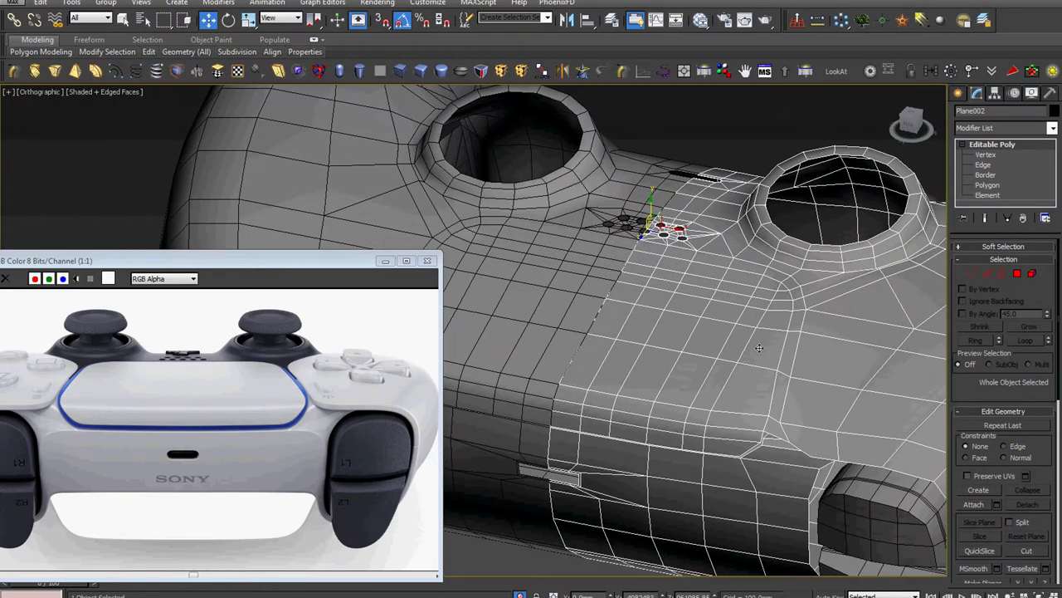
At Edge level, select the grip's inner-corner edge and extend it to its ring
scroll(759, 348, up, 1)
scroll(751, 347, up, 2)
scroll(735, 293, up, 3)
key(2)
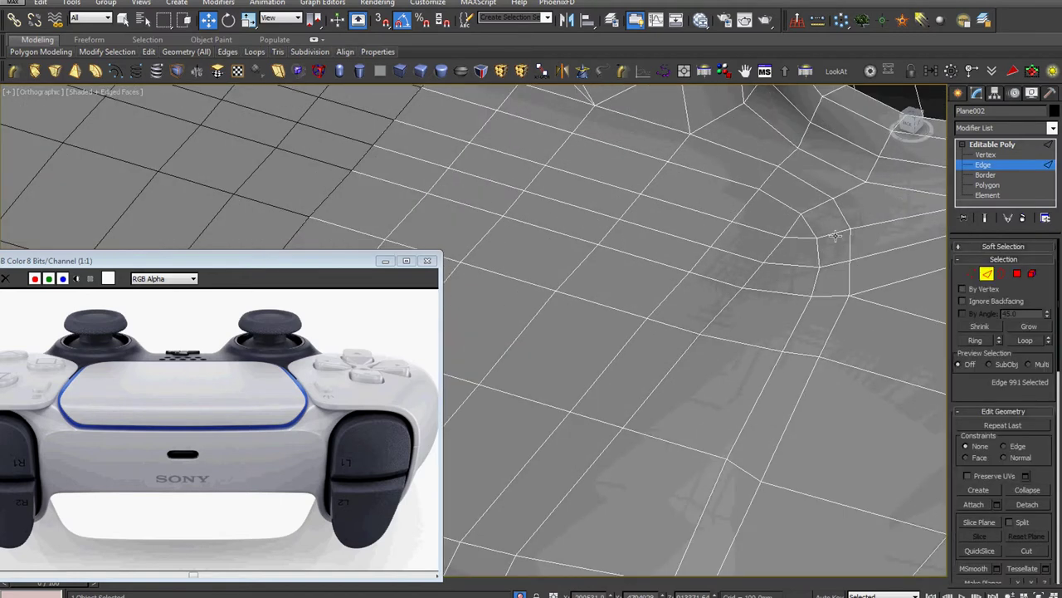
scroll(836, 236, down, 2)
scroll(836, 236, down, 2)
scroll(784, 365, up, 4)
click(785, 365)
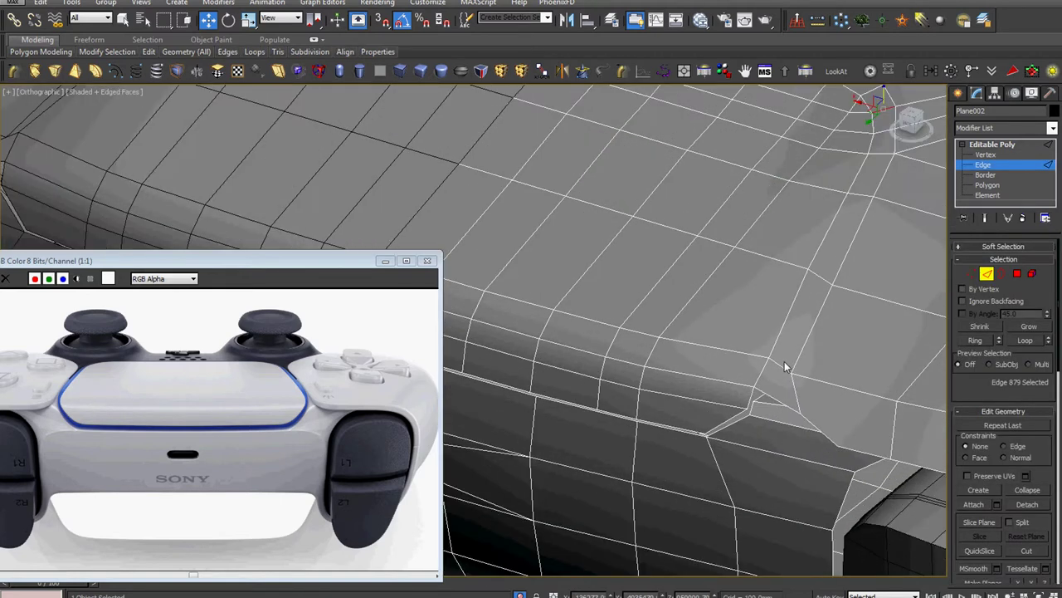
mouse_move(797, 337)
middle_down()
mouse_move(810, 349)
mouse_move(803, 395)
middle_up()
key(alt+r)
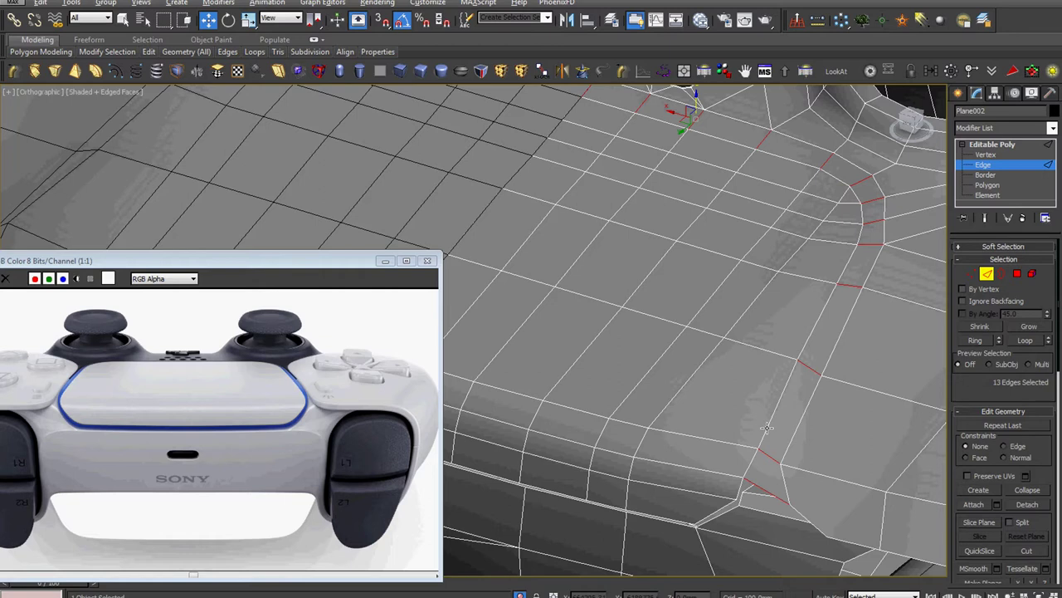
middle_drag(768, 429, 796, 365)
scroll(795, 365, up, 2)
scroll(776, 426, up, 2)
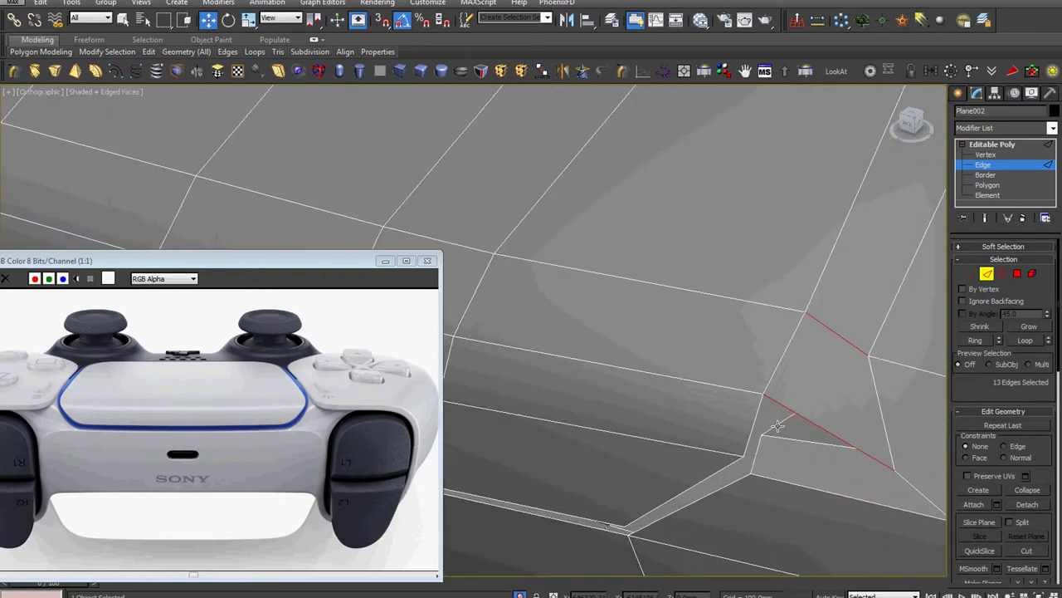
Reselect a single edge from the ring and move it to reshape the adjoining face
click(776, 439)
scroll(776, 439, down, 3)
mouse_move(776, 438)
alt+middle_down()
mouse_move(833, 399)
mouse_move(764, 387)
mouse_move(785, 489)
mouse_move(800, 492)
mouse_move(761, 470)
alt+middle_up()
scroll(785, 490, up, 2)
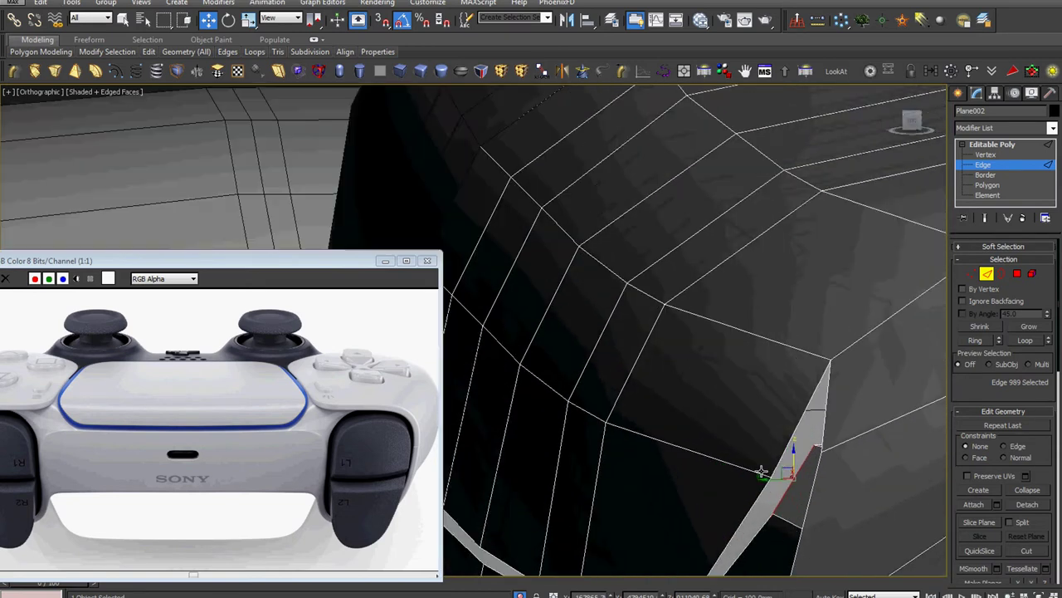
drag(771, 481, 760, 480)
mouse_move(761, 479)
alt+middle_down()
mouse_move(718, 473)
mouse_move(816, 420)
mouse_move(733, 446)
mouse_move(632, 254)
alt+middle_up()
scroll(730, 444, down, 2)
Select Box001 and frame its rounded recess corner in the viewport
click(1010, 149)
middle_drag(697, 332, 692, 238)
click(688, 306)
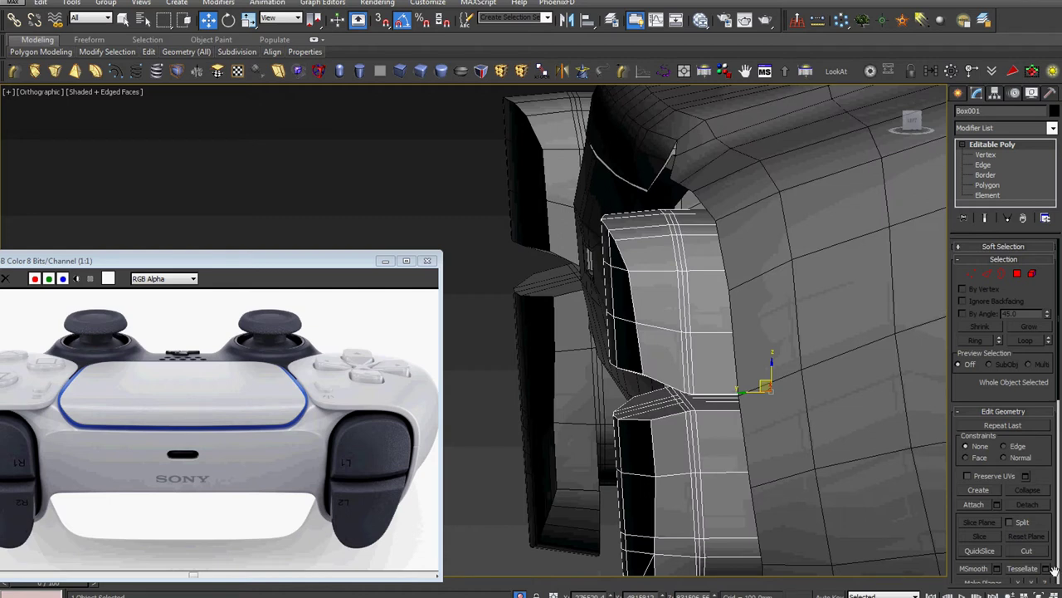
mouse_move(639, 382)
alt+middle_down()
mouse_move(656, 360)
mouse_move(690, 362)
mouse_move(657, 387)
mouse_move(697, 370)
alt+middle_up()
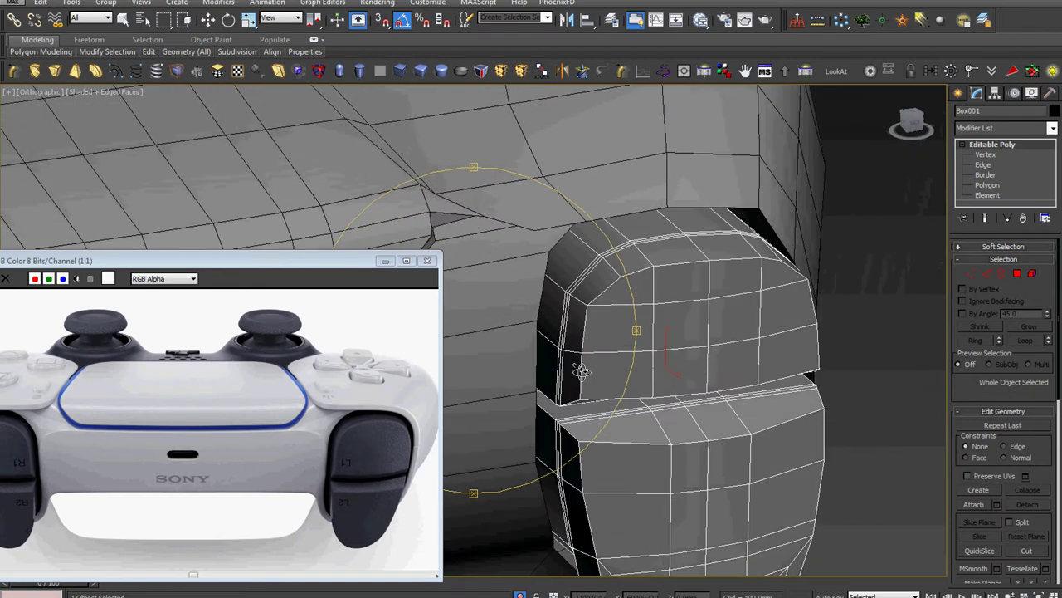
scroll(581, 371, up, 3)
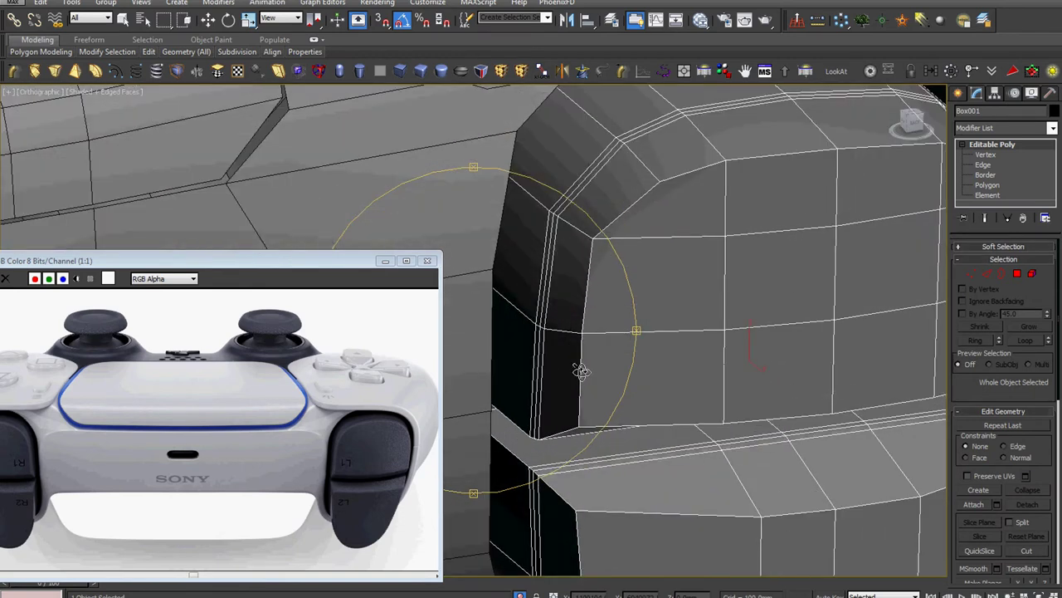
scroll(581, 372, down, 2)
scroll(593, 349, up, 4)
mouse_move(600, 332)
middle_down()
mouse_move(607, 296)
mouse_move(610, 359)
middle_up()
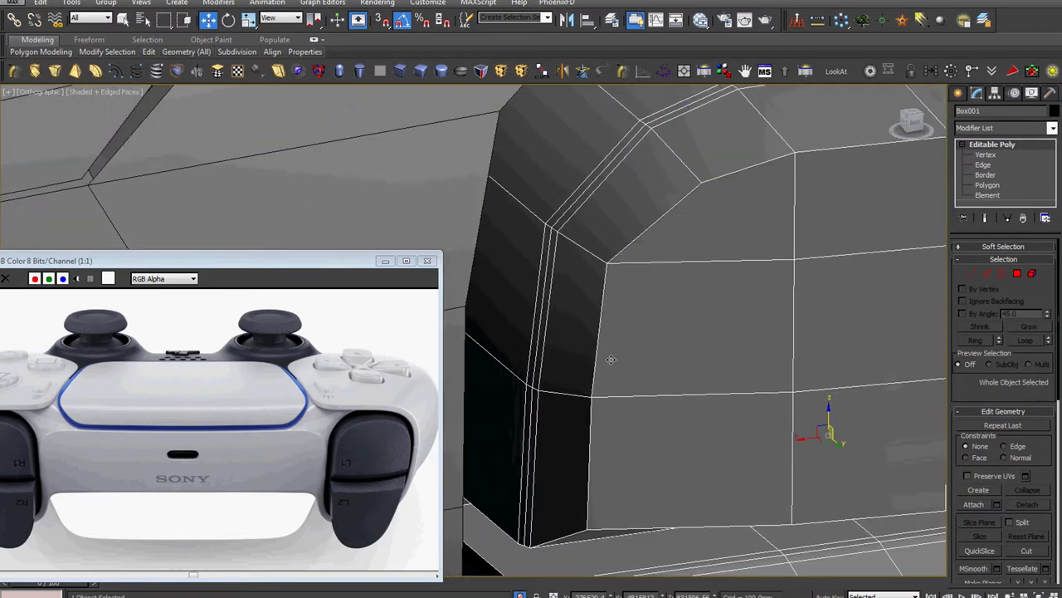
scroll(593, 257, down, 2)
scroll(598, 332, up, 2)
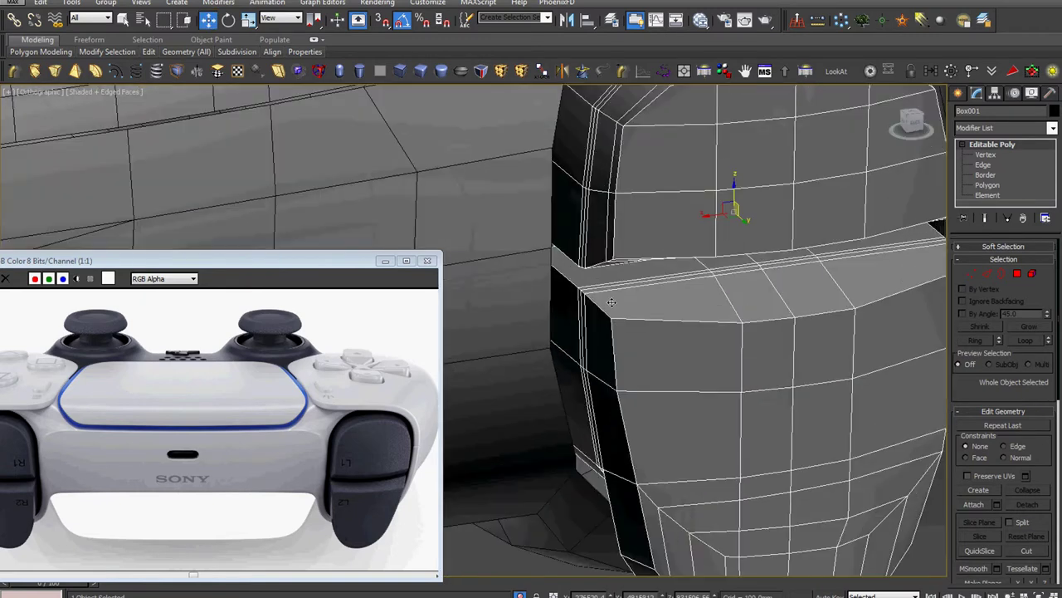
scroll(599, 335, up, 2)
scroll(599, 336, down, 2)
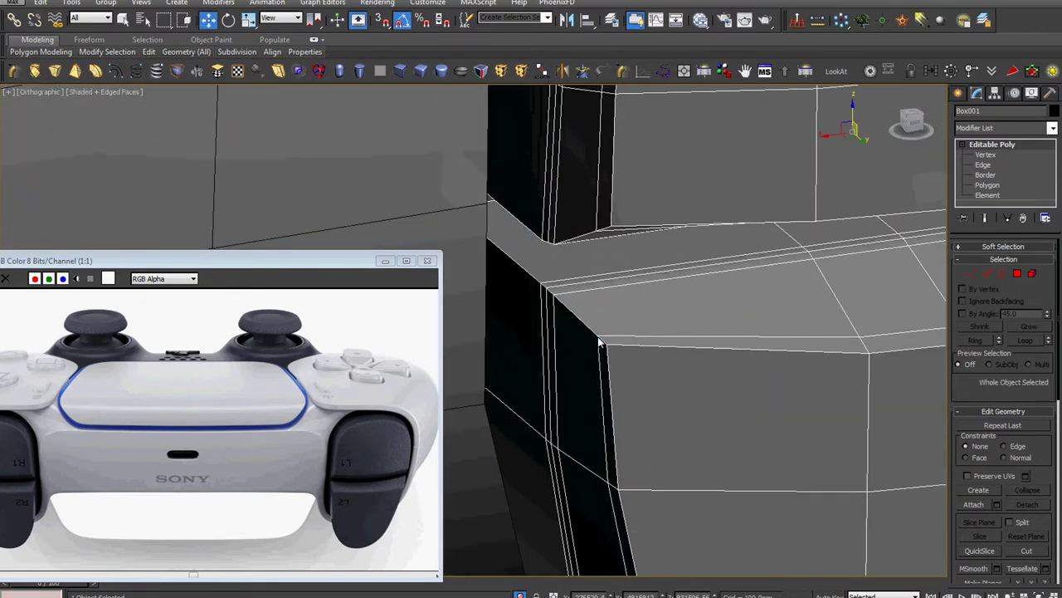
scroll(599, 340, down, 2)
scroll(591, 469, up, 2)
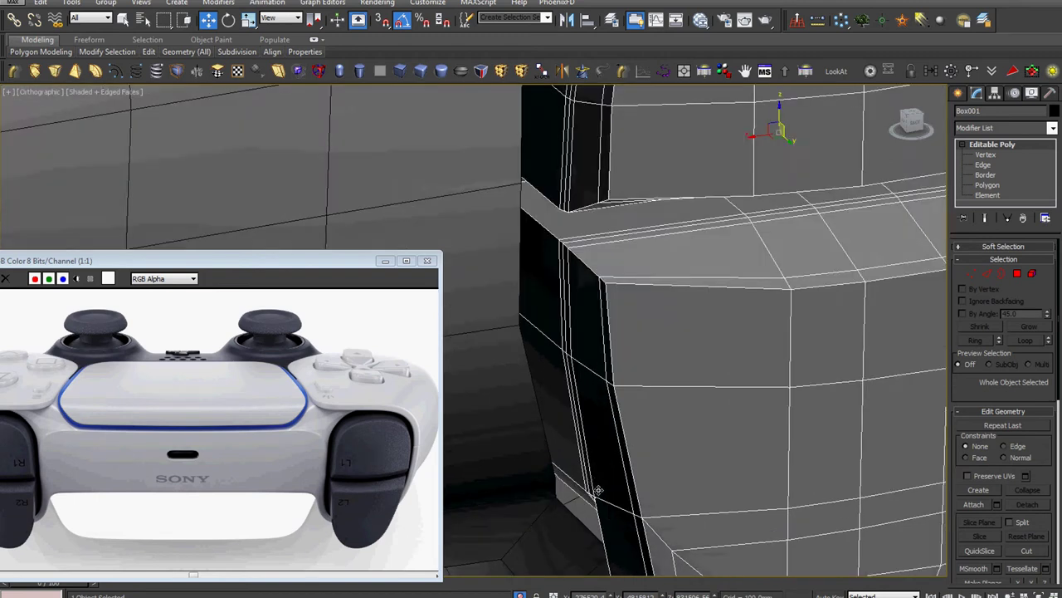
scroll(593, 491, up, 2)
scroll(631, 418, up, 2)
Cut a new edge across the recess corner of Box001 with Cut (Alt+C)
key(w)
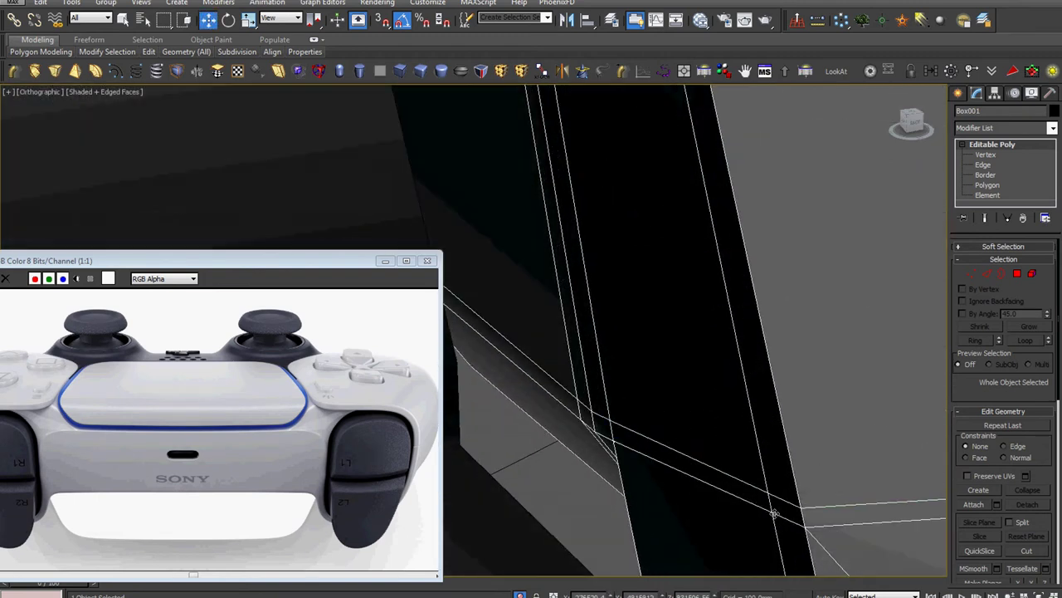
key(alt+c)
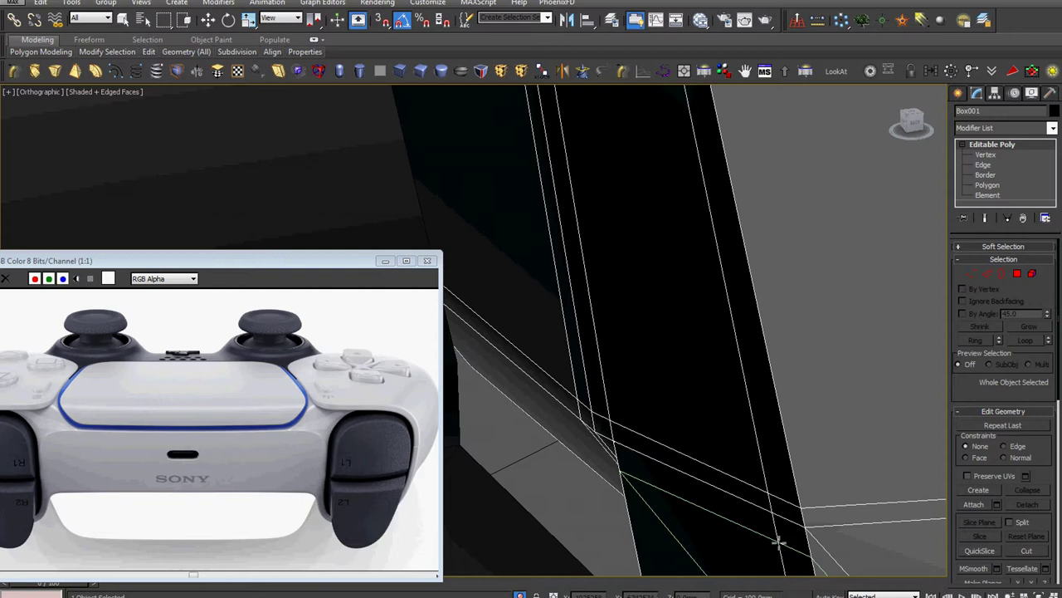
click(628, 433)
right_click(629, 433)
scroll(628, 433, down, 3)
scroll(679, 235, down, 3)
scroll(679, 235, up, 4)
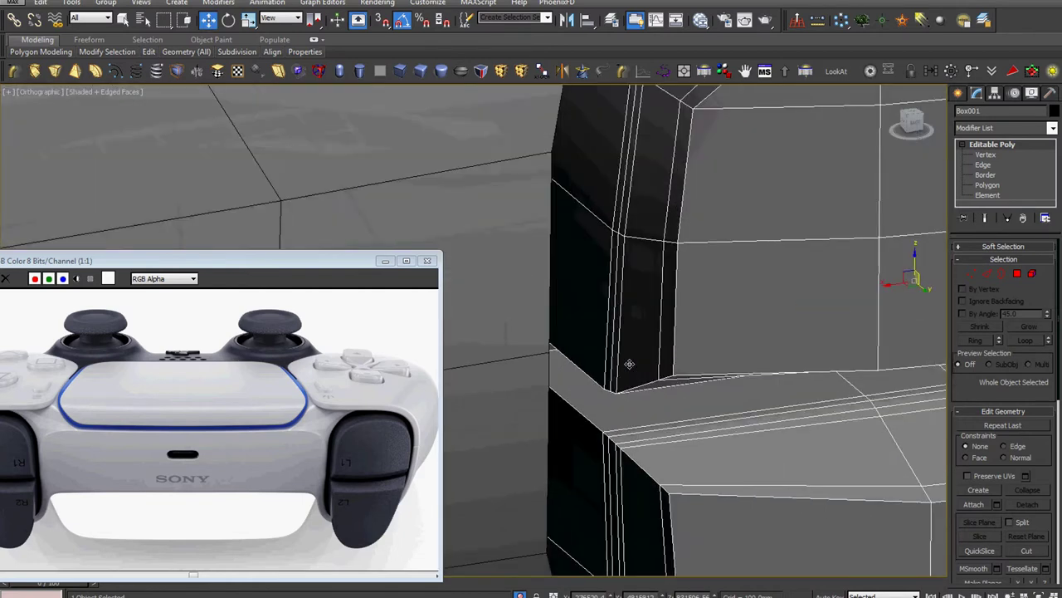
scroll(629, 363, up, 3)
scroll(629, 363, up, 3)
Restart Cut and orbit, pan and zoom around the column corner
key(alt+c)
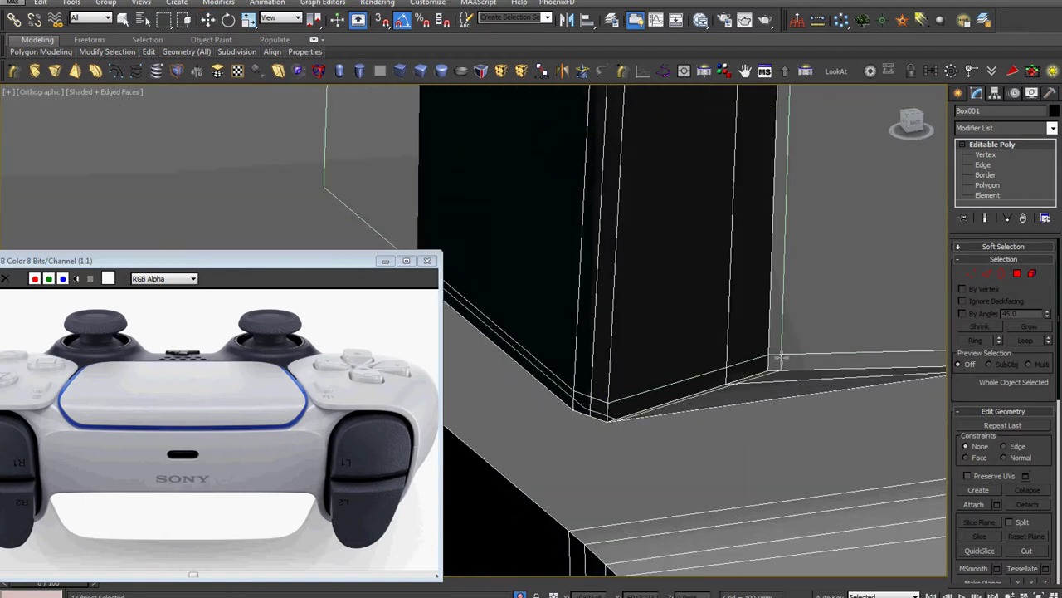
alt+middle_drag(783, 363, 834, 182)
scroll(683, 368, down, 3)
scroll(668, 296, up, 3)
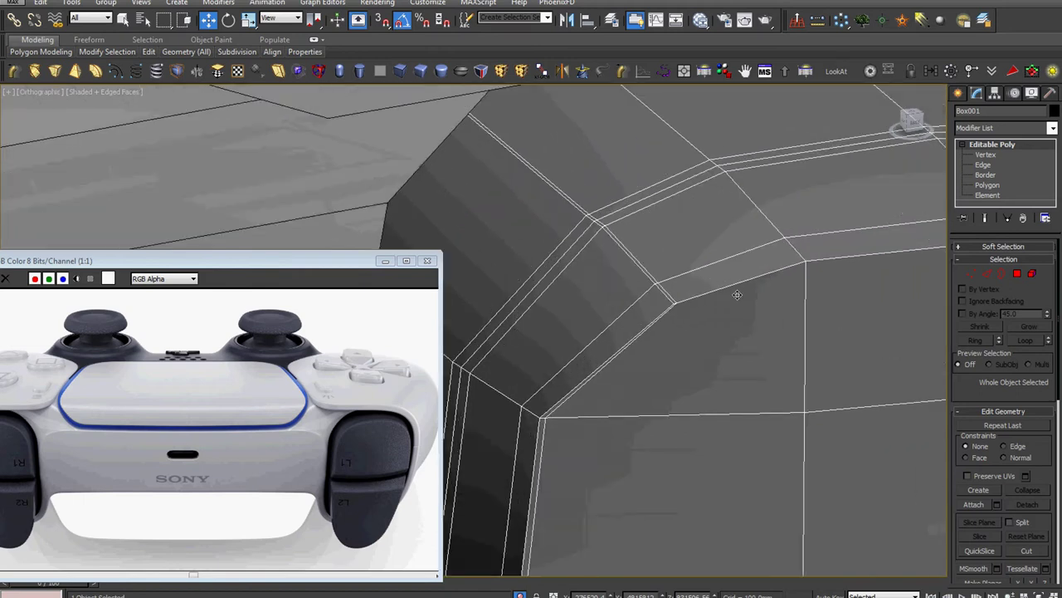
scroll(653, 304, up, 3)
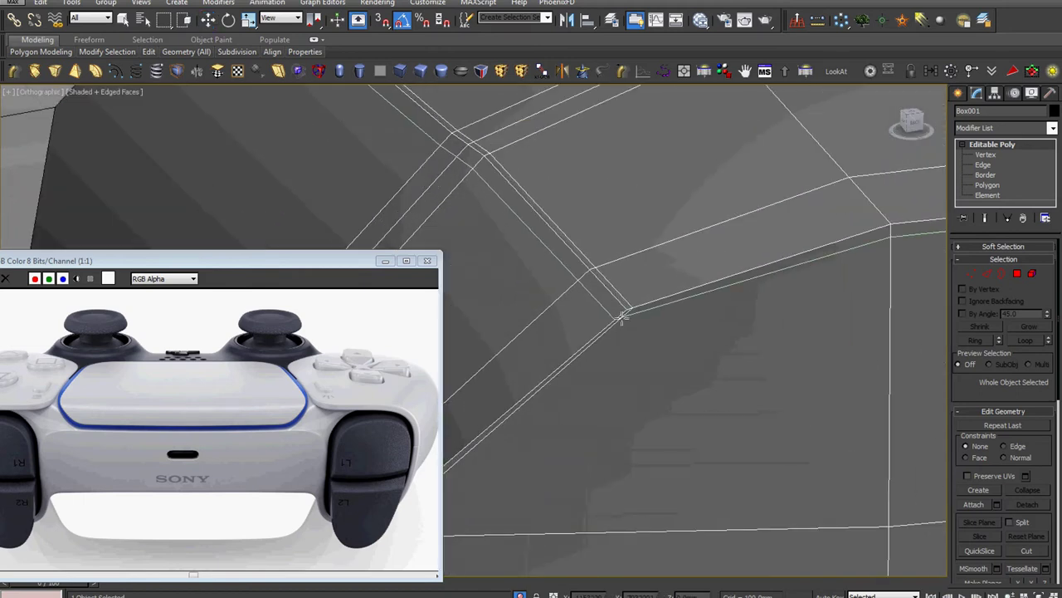
scroll(621, 318, down, 3)
scroll(714, 324, up, 2)
scroll(694, 302, up, 2)
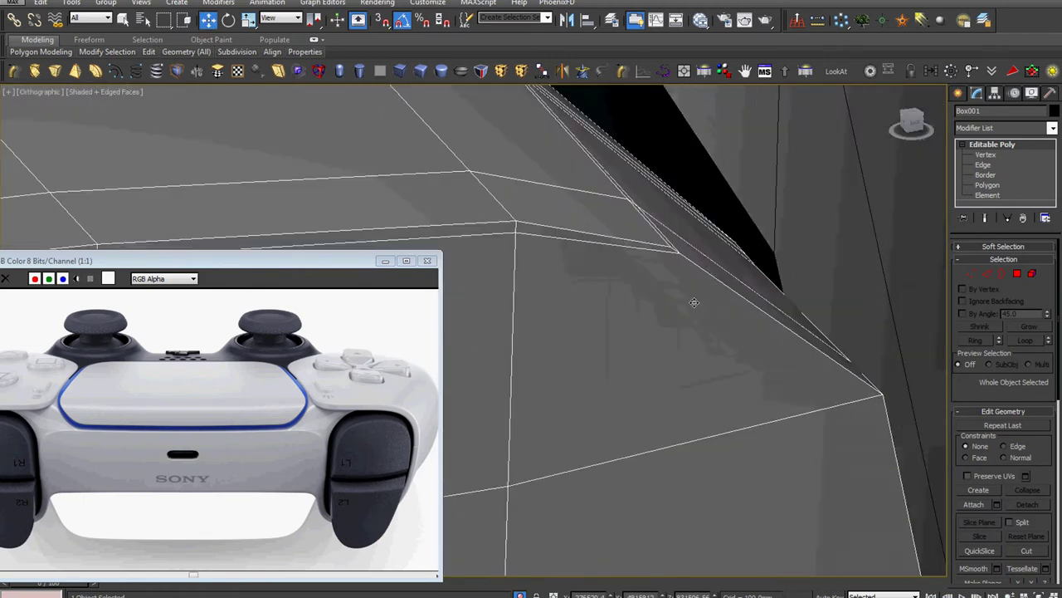
scroll(677, 278, up, 1)
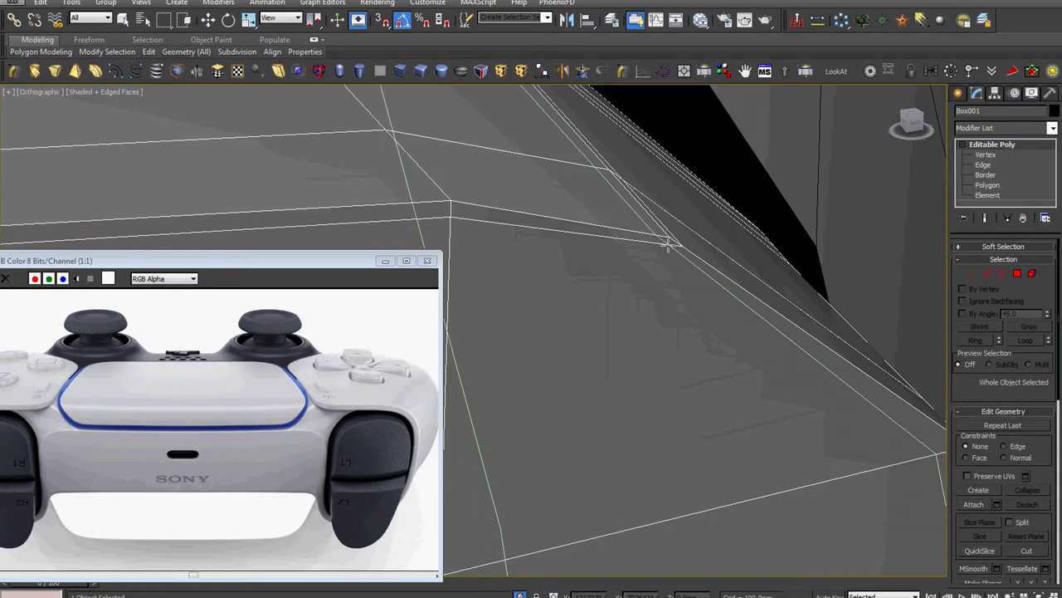
scroll(669, 242, down, 2)
scroll(669, 242, down, 2)
scroll(679, 401, down, 2)
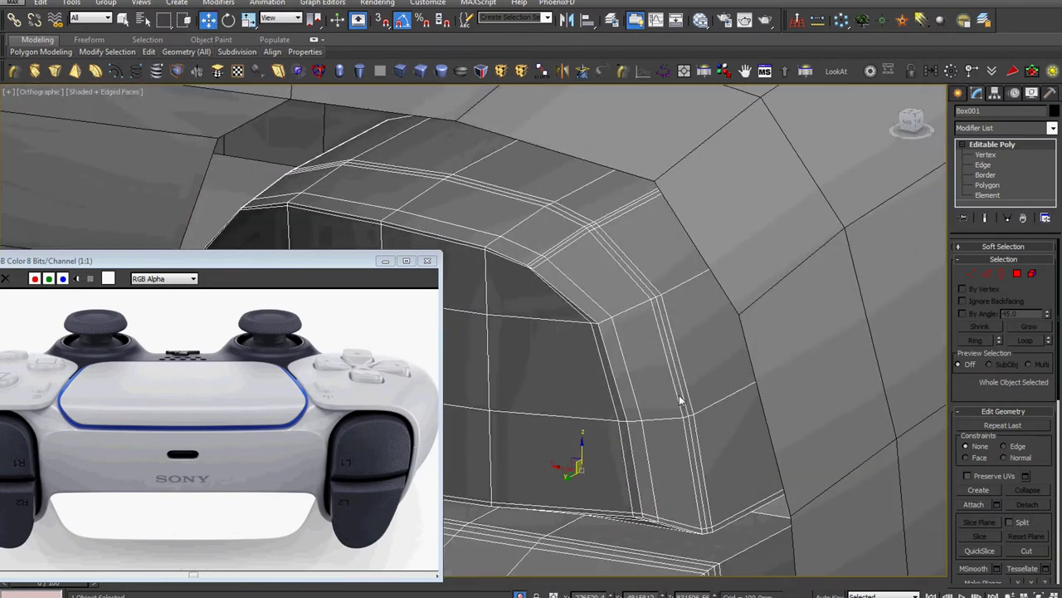
scroll(679, 401, up, 3)
middle_drag(679, 400, 729, 351)
scroll(729, 351, down, 3)
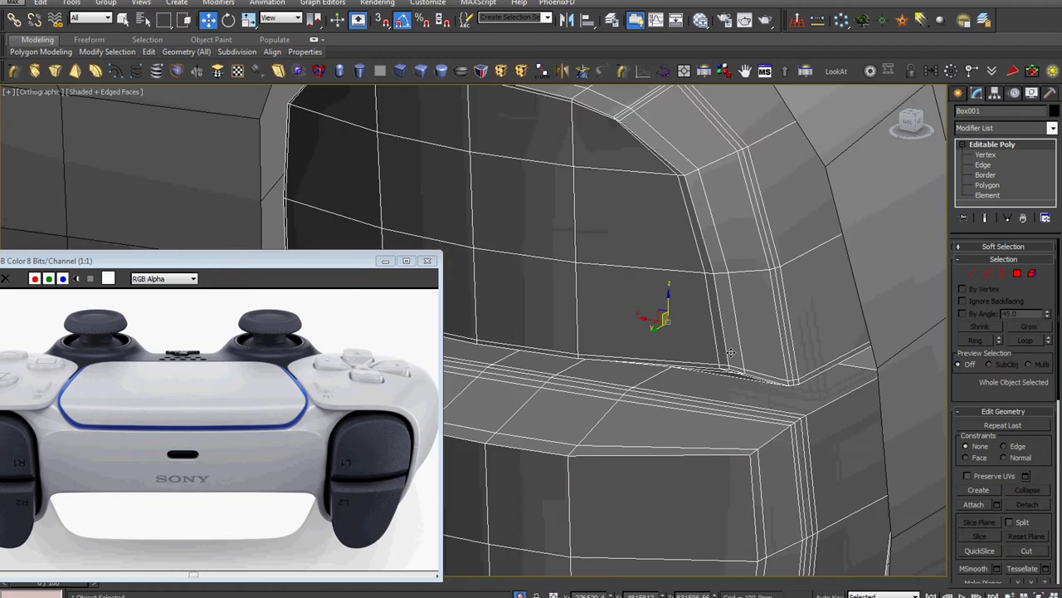
scroll(731, 347, down, 2)
scroll(754, 275, up, 5)
scroll(732, 274, up, 3)
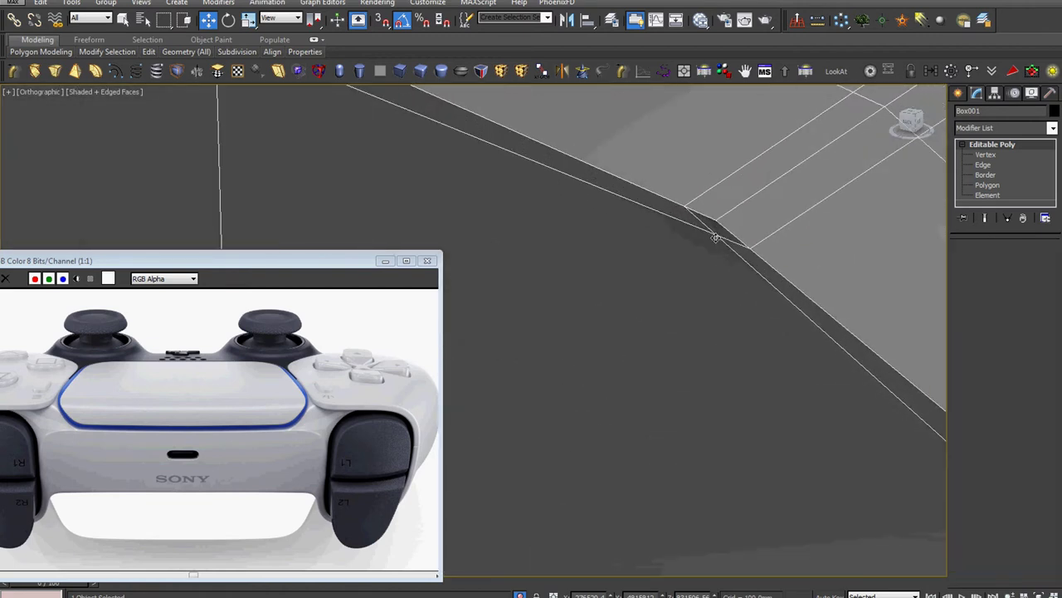
Target Weld the first stray vertex onto its neighbouring corner vertex
key(1)
right_click(829, 202)
click(747, 284)
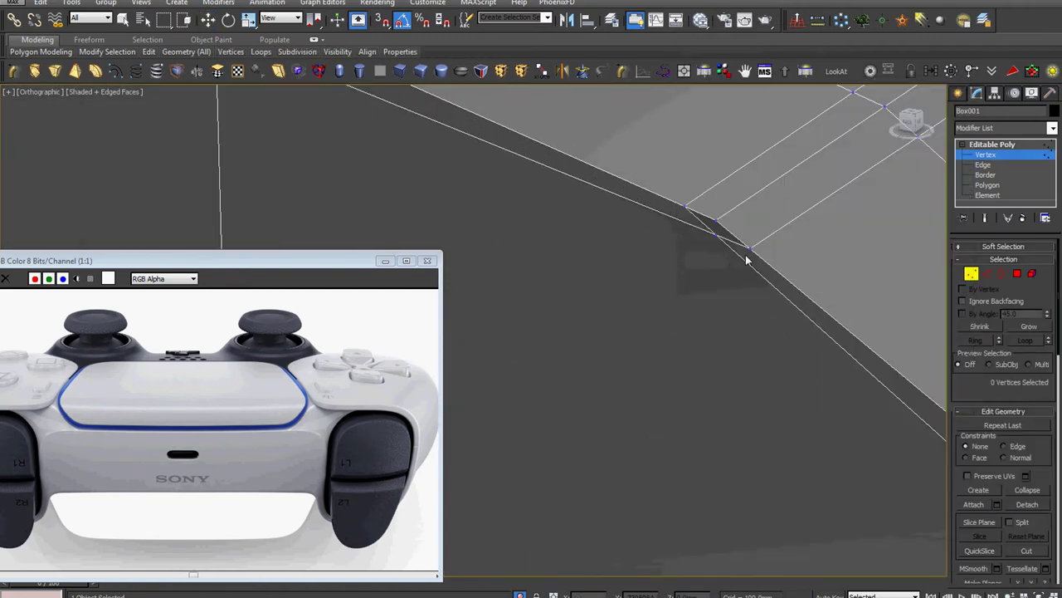
click(719, 222)
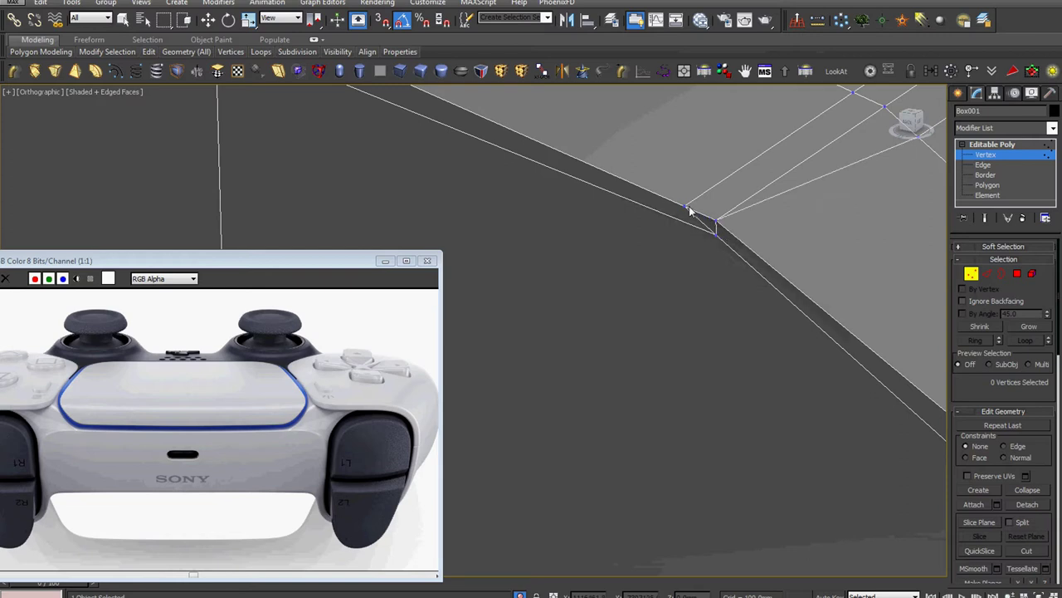
click(717, 226)
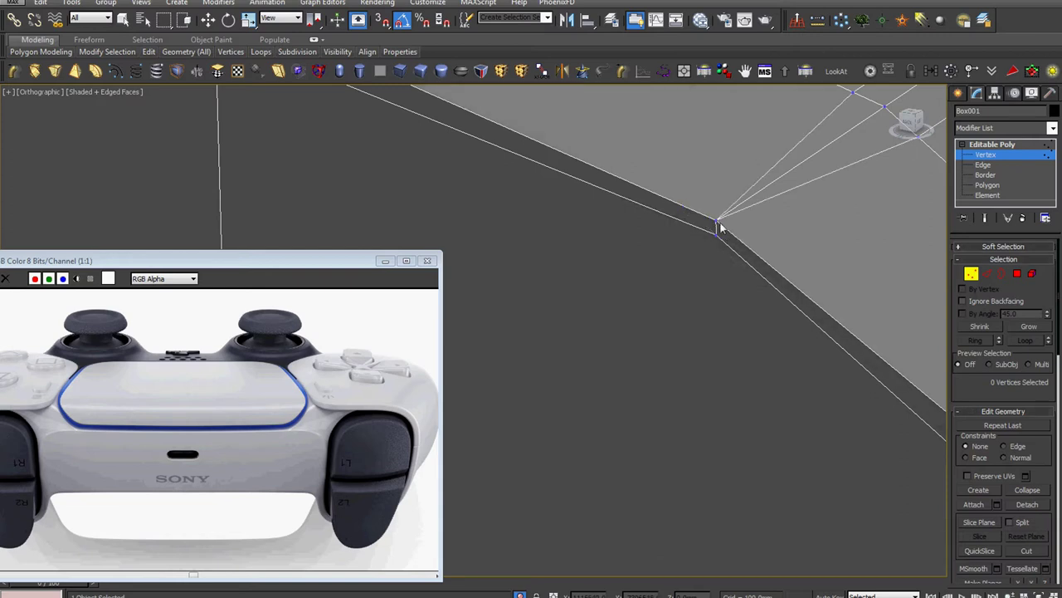
scroll(760, 237, down, 2)
key(2)
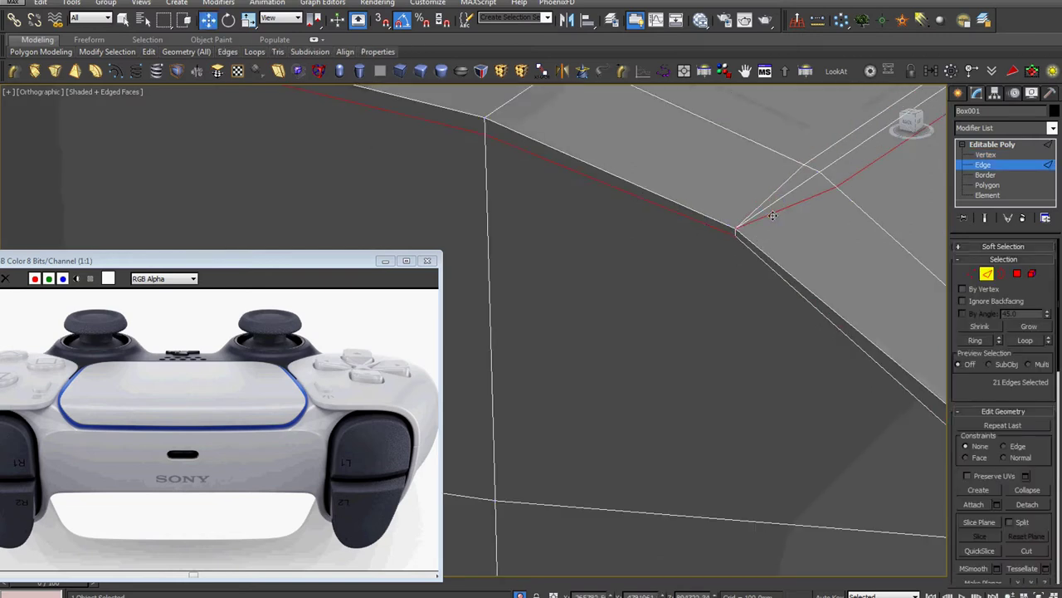
scroll(764, 249, down, 5)
scroll(719, 230, up, 3)
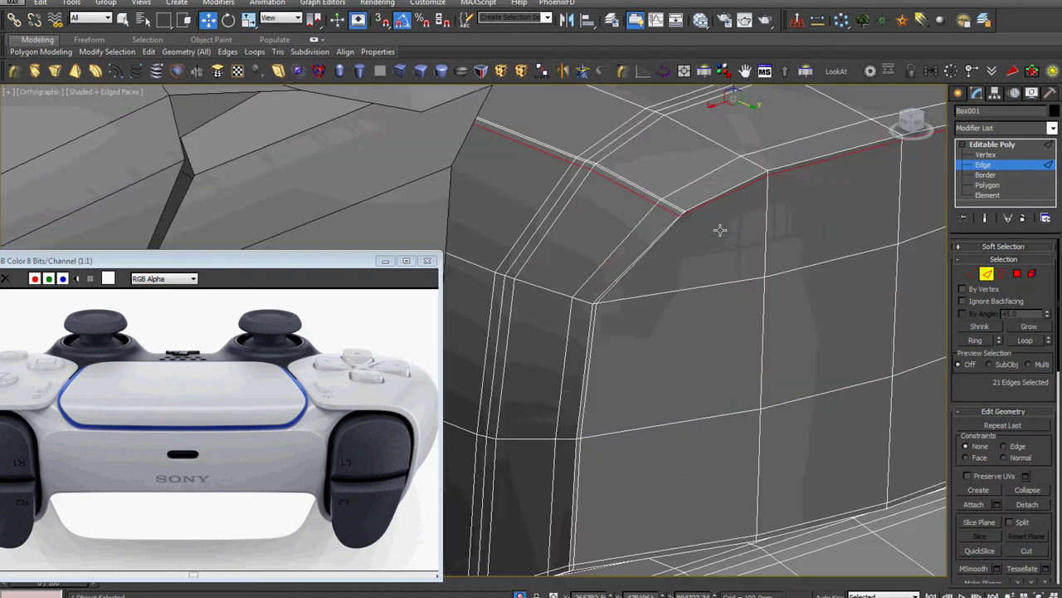
scroll(773, 240, up, 3)
scroll(731, 242, up, 2)
Target Weld a second extra vertex into its corner vertex
key(1)
right_click(665, 237)
click(646, 318)
click(585, 277)
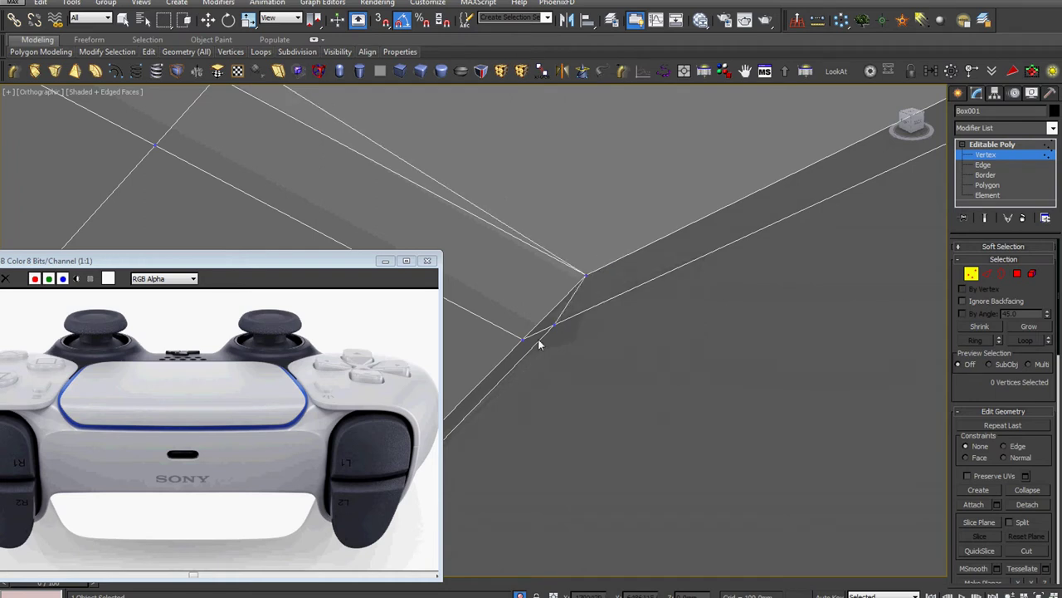
right_click(586, 276)
scroll(639, 300, down, 2)
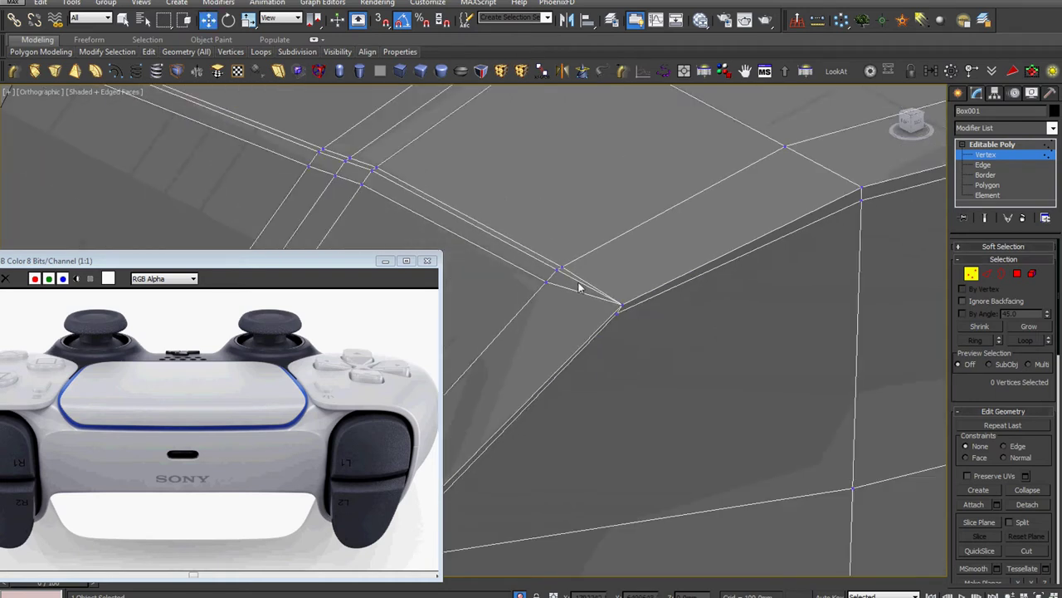
scroll(626, 363, down, 2)
Select the rim edge loop to check its flow, then view another box corner
key(2)
double_click(610, 362)
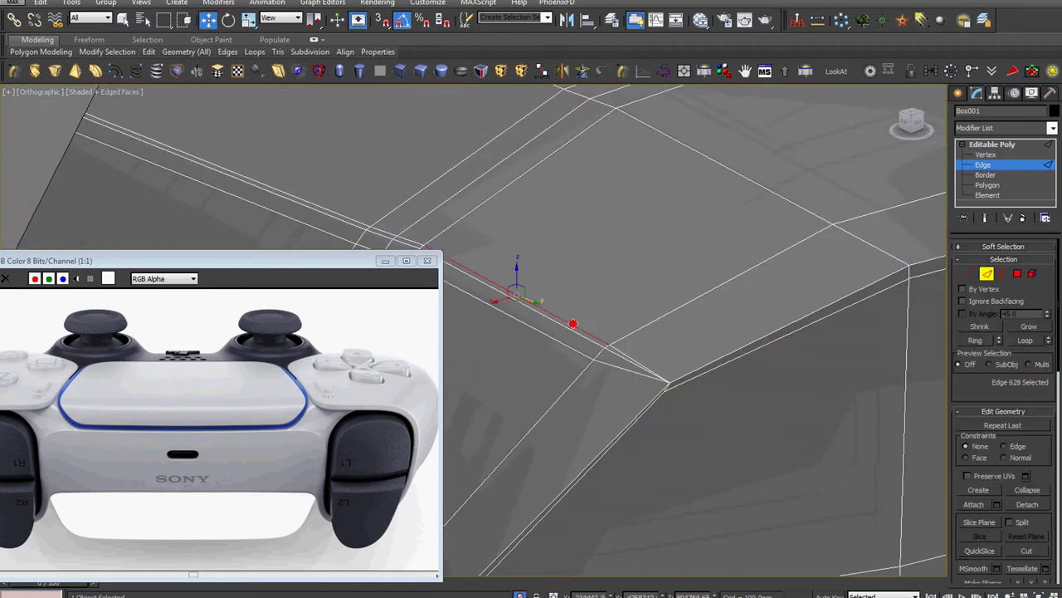
alt+middle_drag(567, 350, 618, 400)
scroll(619, 399, down, 5)
mouse_move(621, 440)
alt+middle_down()
mouse_move(606, 425)
mouse_move(645, 393)
alt+middle_up()
scroll(601, 422, up, 5)
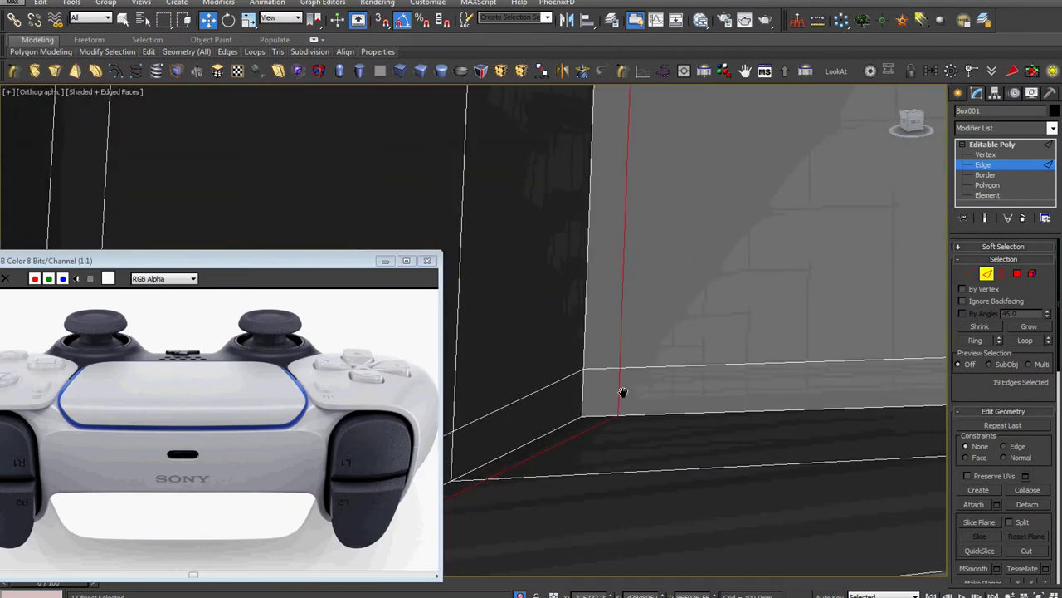
Target Weld the lower and upper stray vertices onto the same corner vertex
key(1)
right_click(680, 383)
click(653, 467)
click(566, 443)
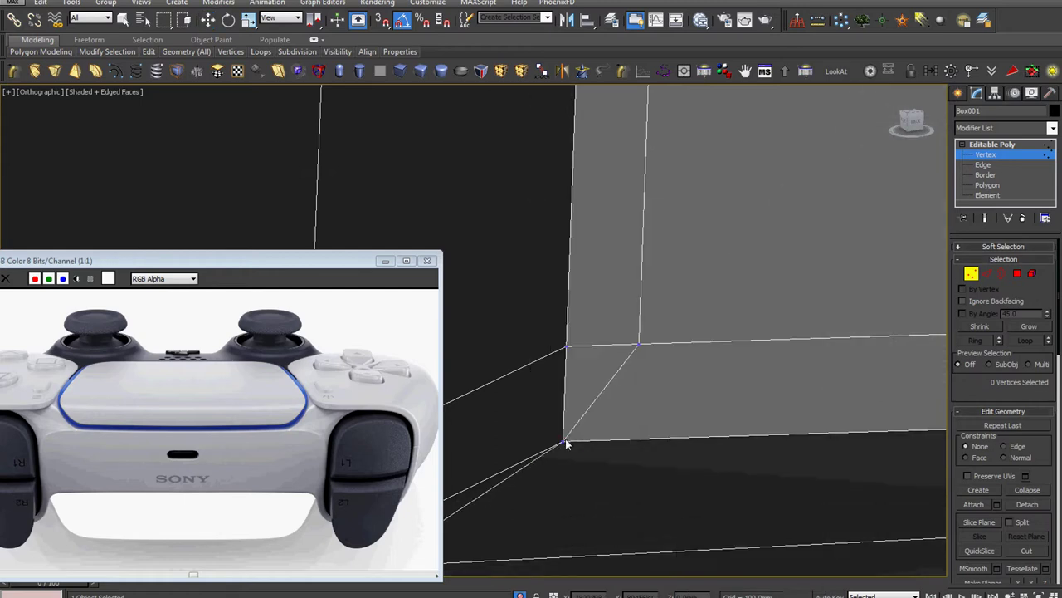
click(565, 442)
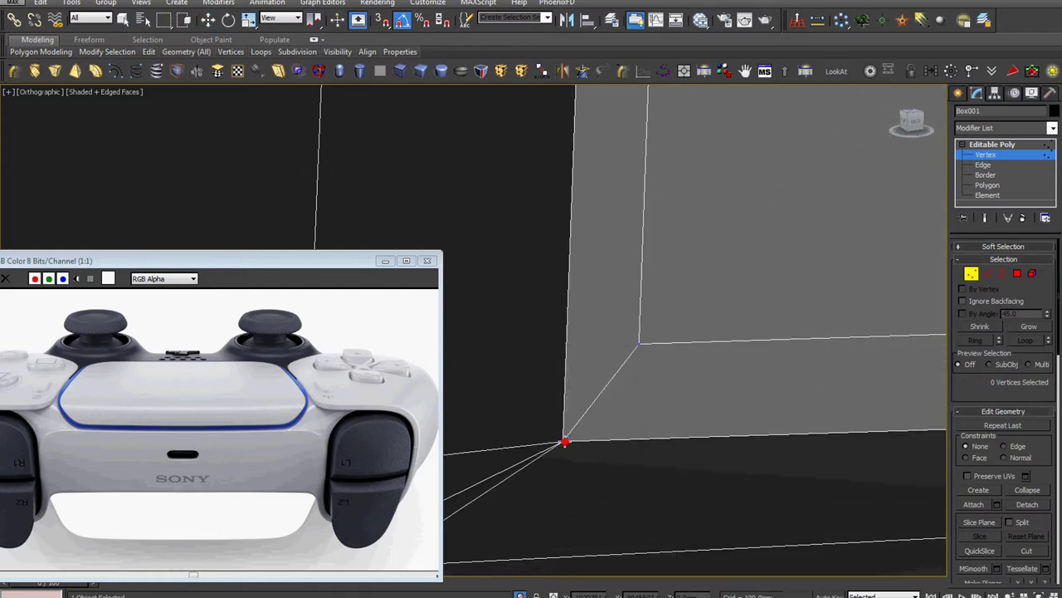
alt+middle_drag(643, 444, 637, 422)
key(2)
double_click(638, 423)
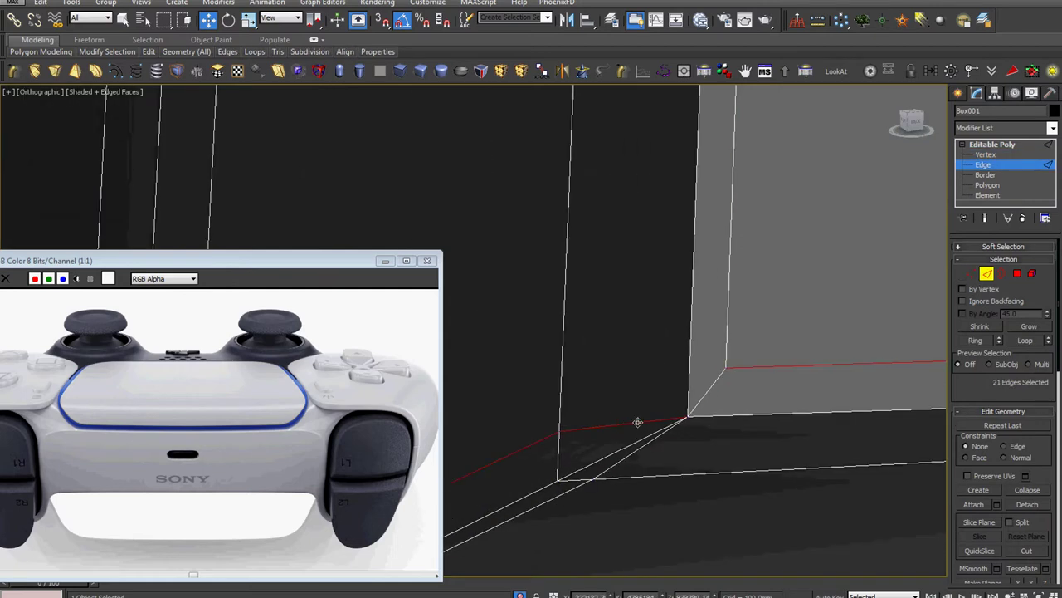
scroll(637, 422, down, 3)
scroll(637, 422, down, 3)
alt+middle_drag(638, 423, 807, 330)
scroll(655, 409, up, 6)
Target Weld two more stray vertices onto the lower corner vertex
key(1)
right_click(806, 330)
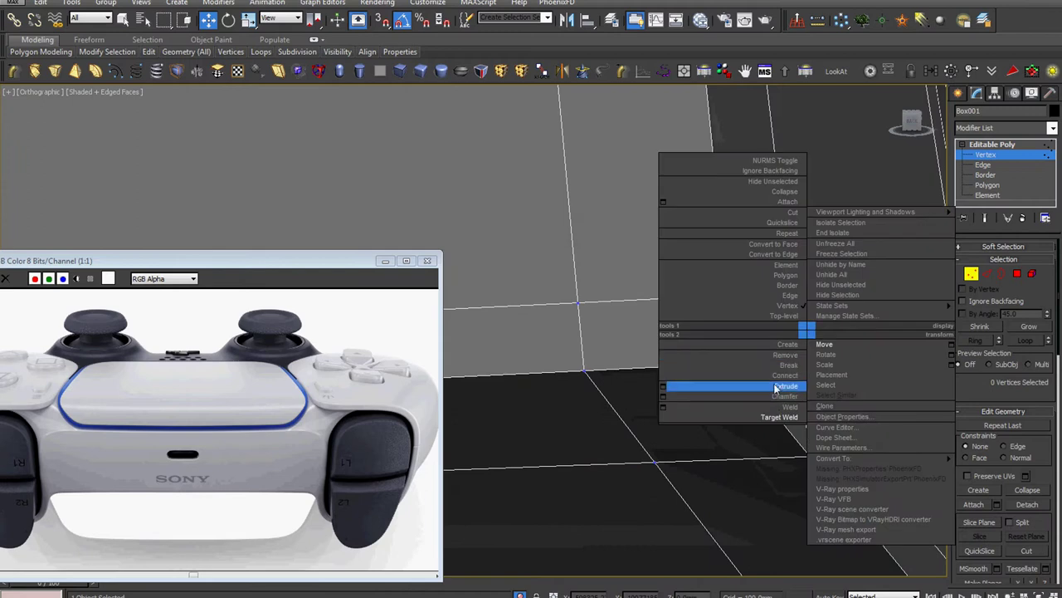
click(775, 421)
click(726, 297)
click(734, 365)
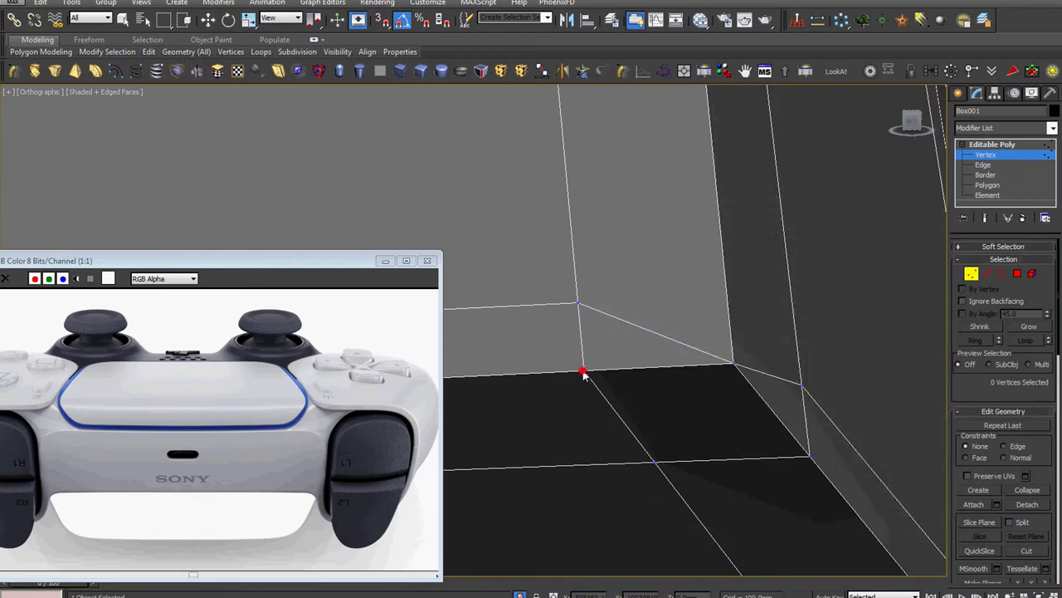
click(731, 363)
Orbit to the recess rim and check an edge at the upper corner
key(w)
scroll(742, 384, down, 3)
alt+middle_drag(743, 384, 771, 308)
scroll(749, 379, down, 4)
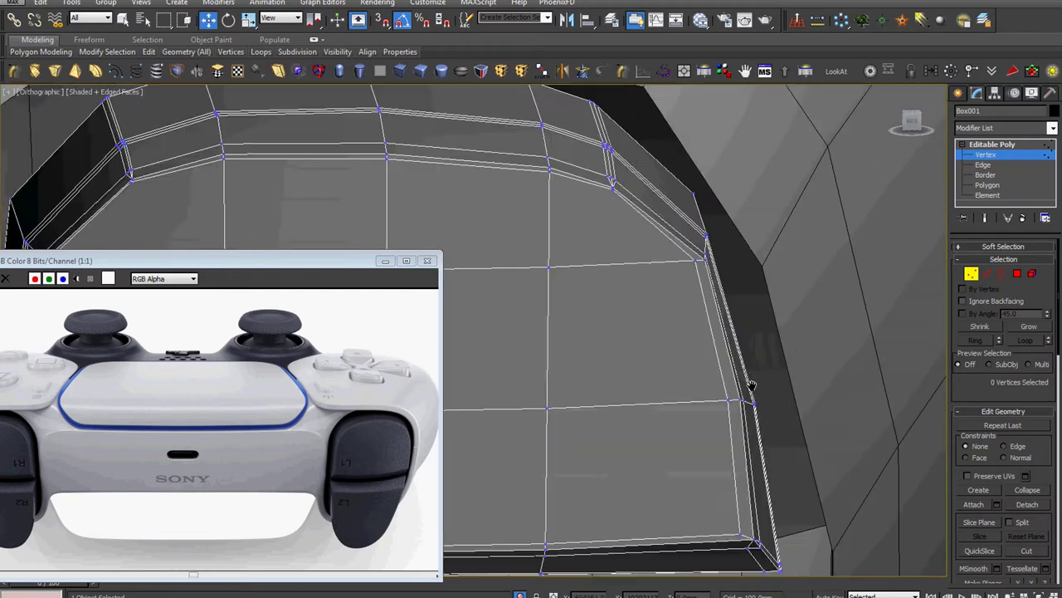
scroll(615, 149, up, 4)
key(2)
click(600, 132)
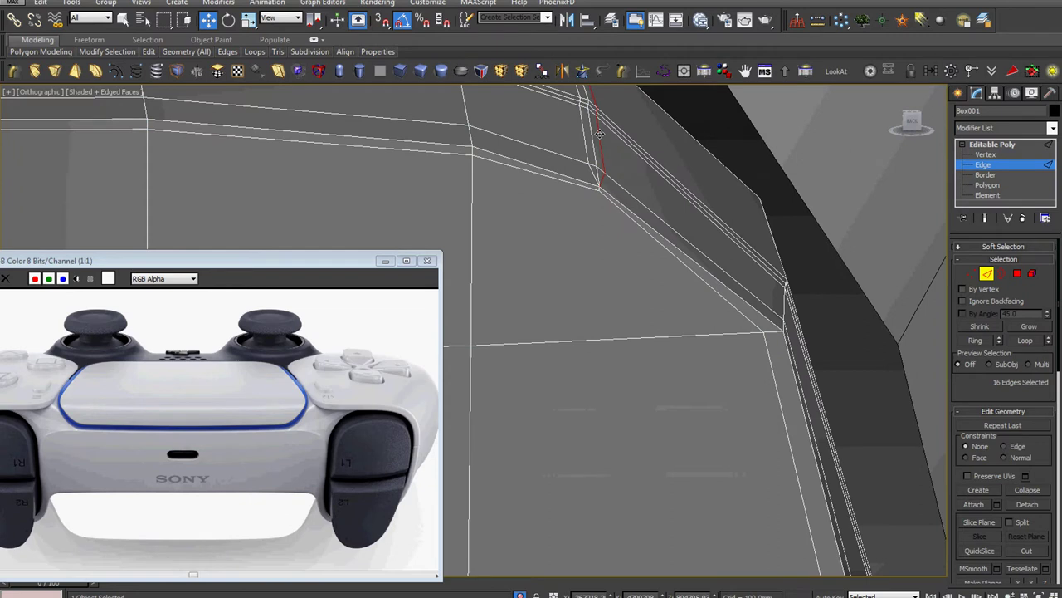
key(ctrl+d)
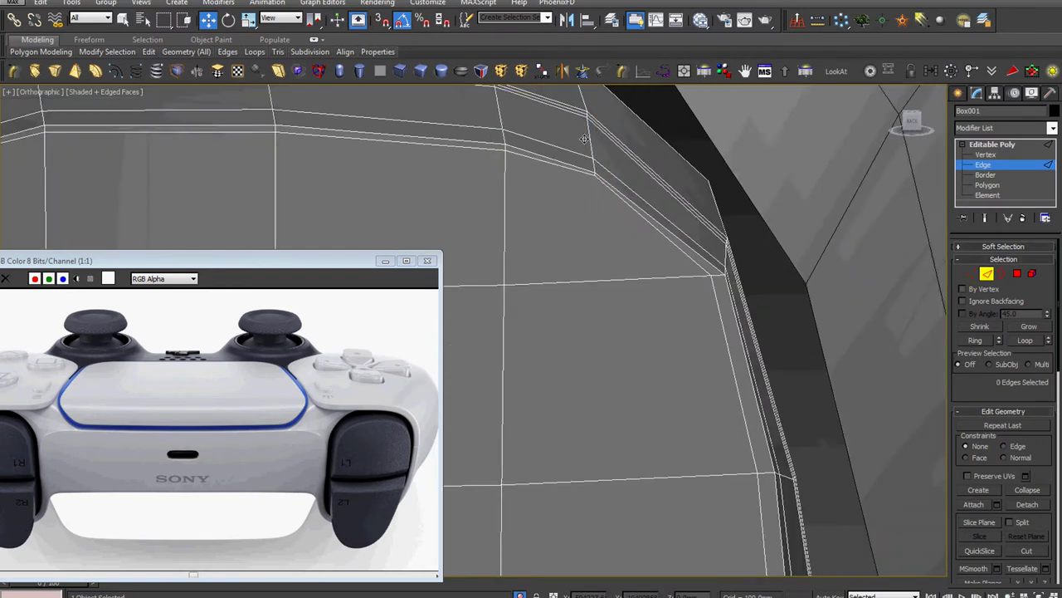
Zoom in and inspect an edge at the trigger corner, leaving nothing selected
scroll(509, 218, down, 5)
scroll(441, 148, up, 3)
scroll(607, 253, up, 3)
scroll(606, 259, up, 3)
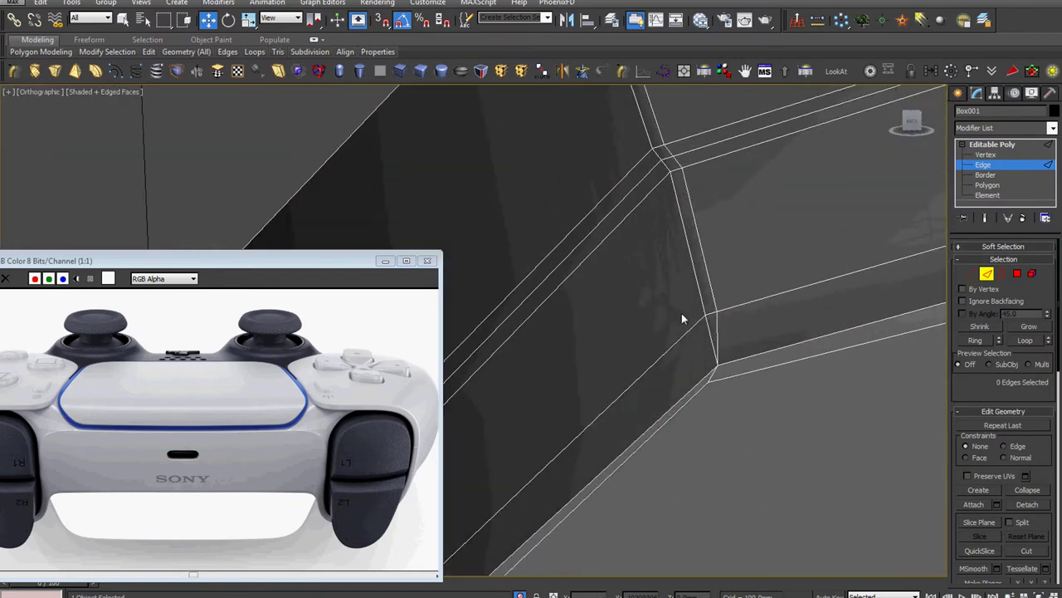
scroll(682, 313, up, 1)
click(714, 291)
key(ctrl+d)
scroll(717, 289, down, 4)
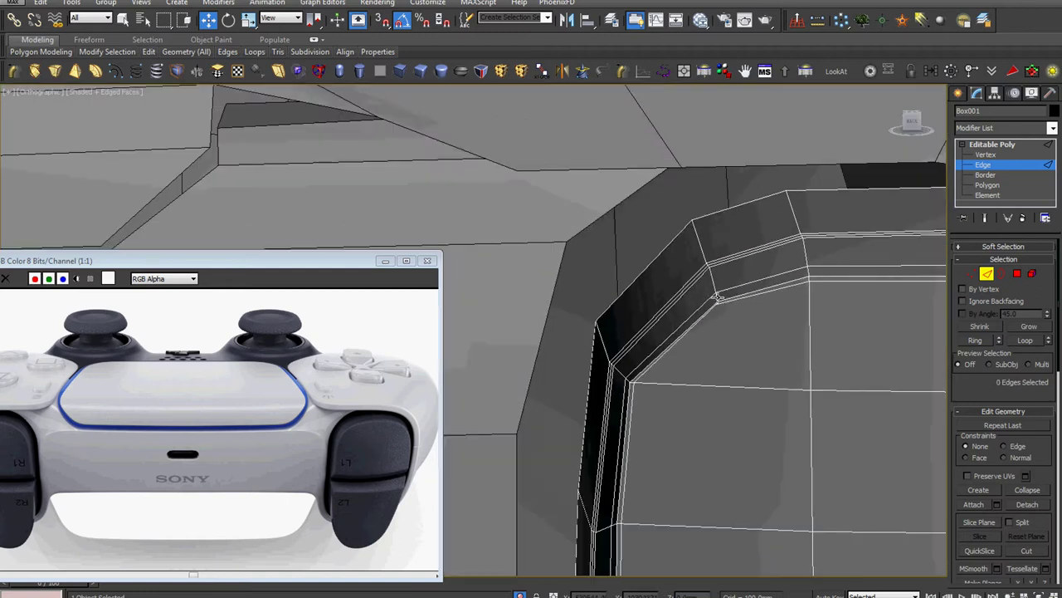
scroll(683, 190, up, 2)
scroll(636, 382, up, 2)
scroll(615, 371, up, 2)
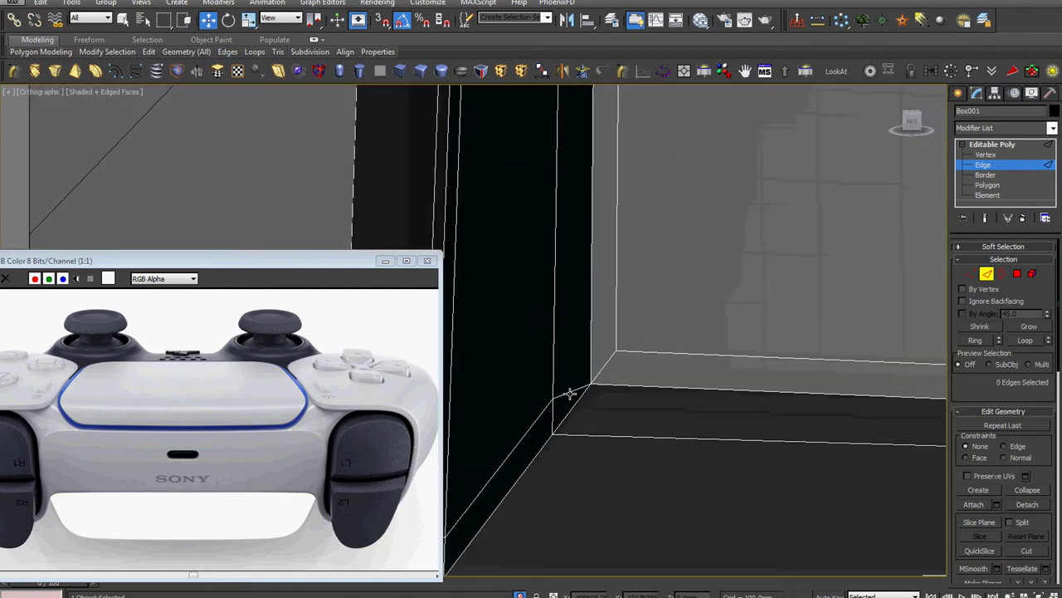
scroll(570, 397, down, 2)
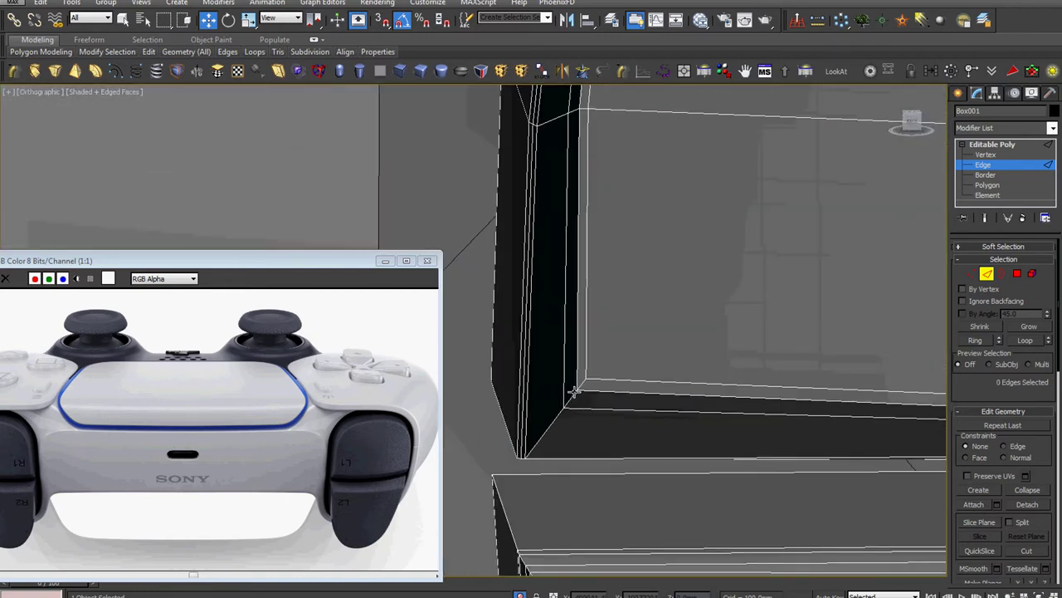
scroll(572, 392, down, 2)
Cut a new edge from the trigger's inner corner toward the upper frame
key(2)
scroll(732, 349, down, 2)
scroll(615, 380, up, 2)
scroll(585, 381, up, 2)
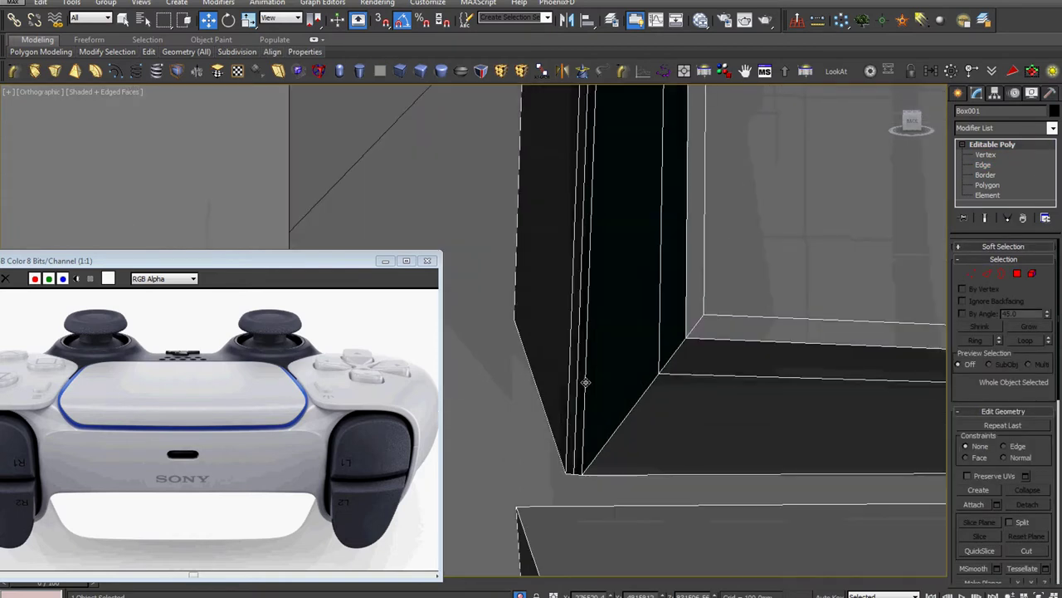
click(674, 373)
scroll(672, 336, up, 2)
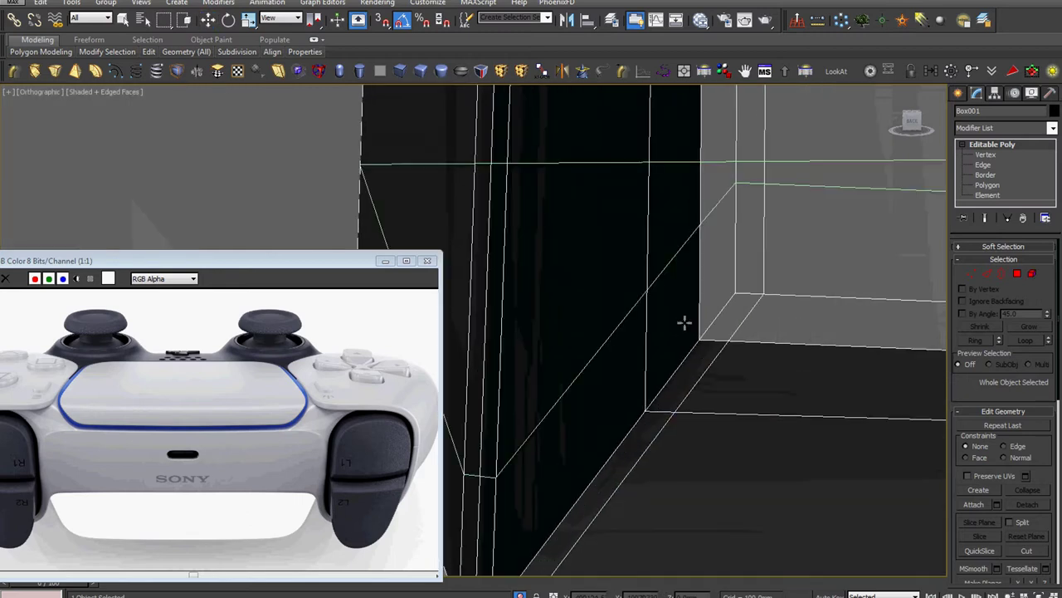
right_click(740, 278)
scroll(740, 282, down, 5)
scroll(743, 299, down, 3)
Switch to Move and zoom and pan around the trigger corners
key(w)
scroll(743, 301, up, 1)
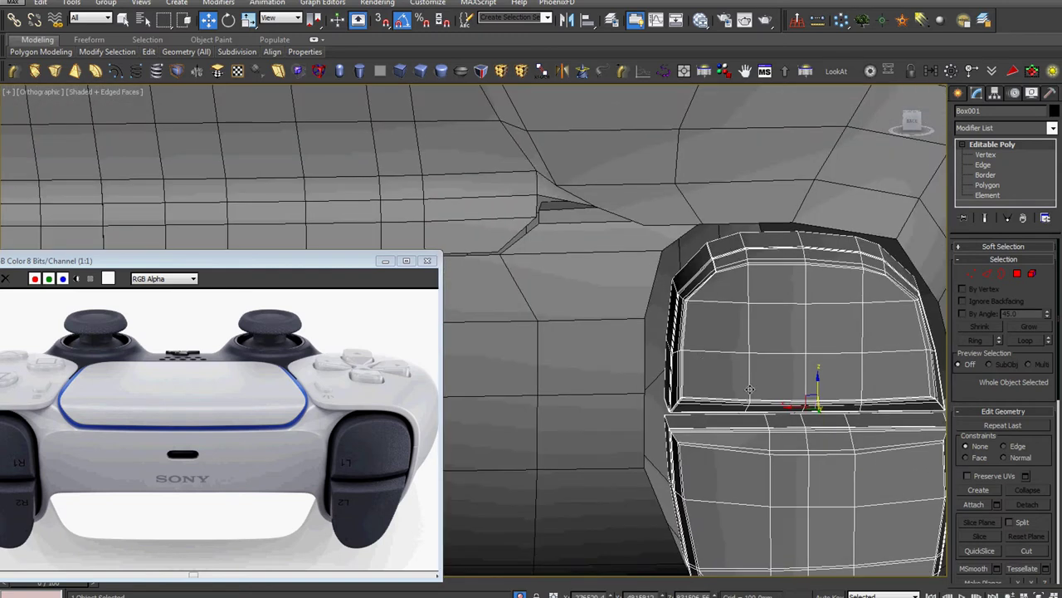
scroll(722, 300, up, 3)
scroll(713, 300, up, 2)
scroll(714, 301, up, 1)
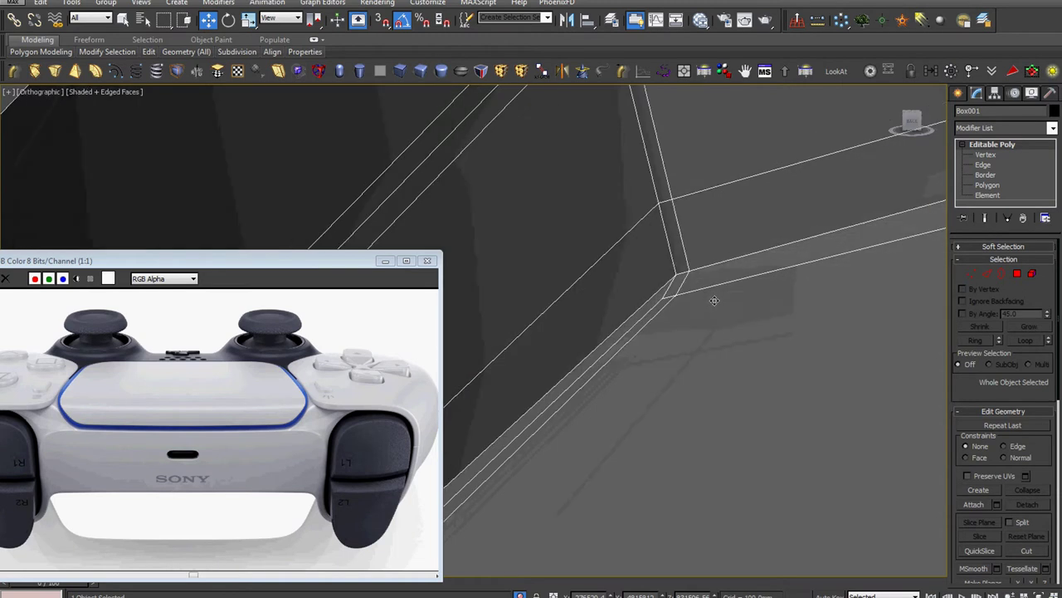
scroll(688, 297, up, 2)
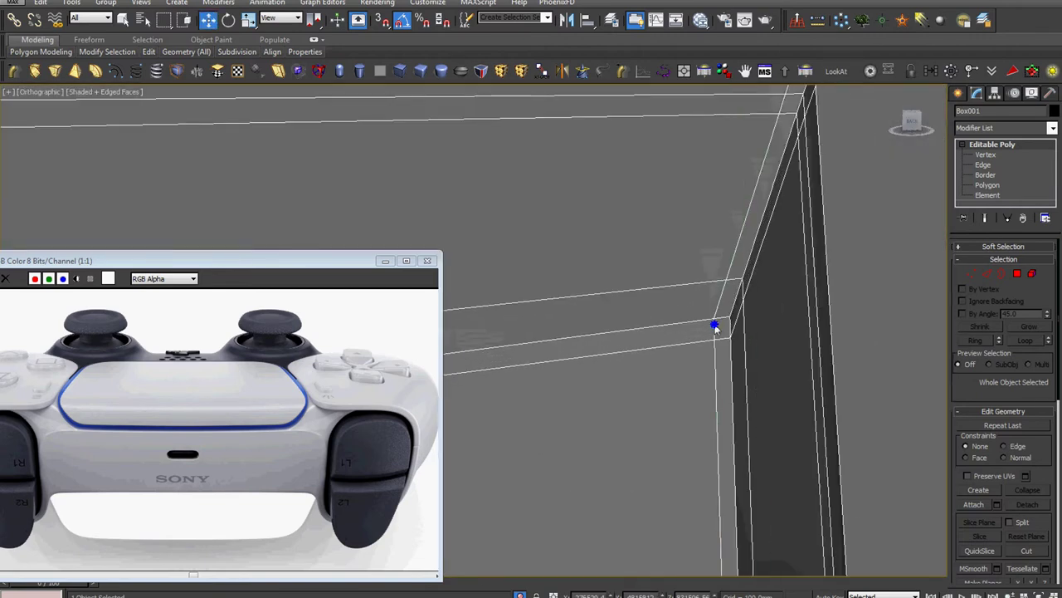
scroll(714, 324, down, 6)
mouse_move(715, 324)
middle_down()
mouse_move(755, 291)
mouse_move(714, 390)
middle_up()
scroll(571, 383, up, 5)
scroll(571, 384, up, 3)
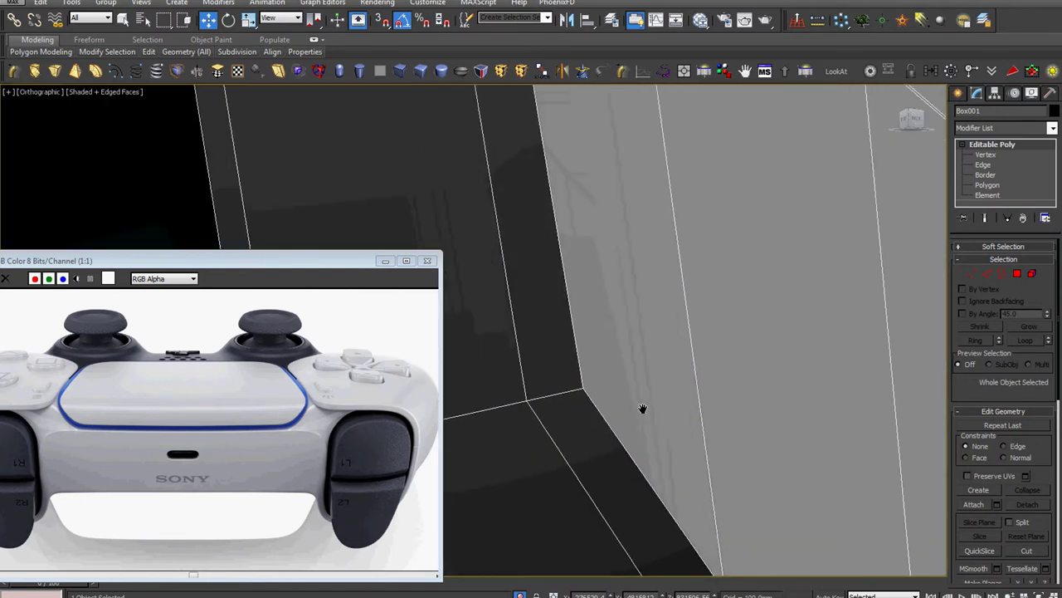
scroll(606, 390, up, 2)
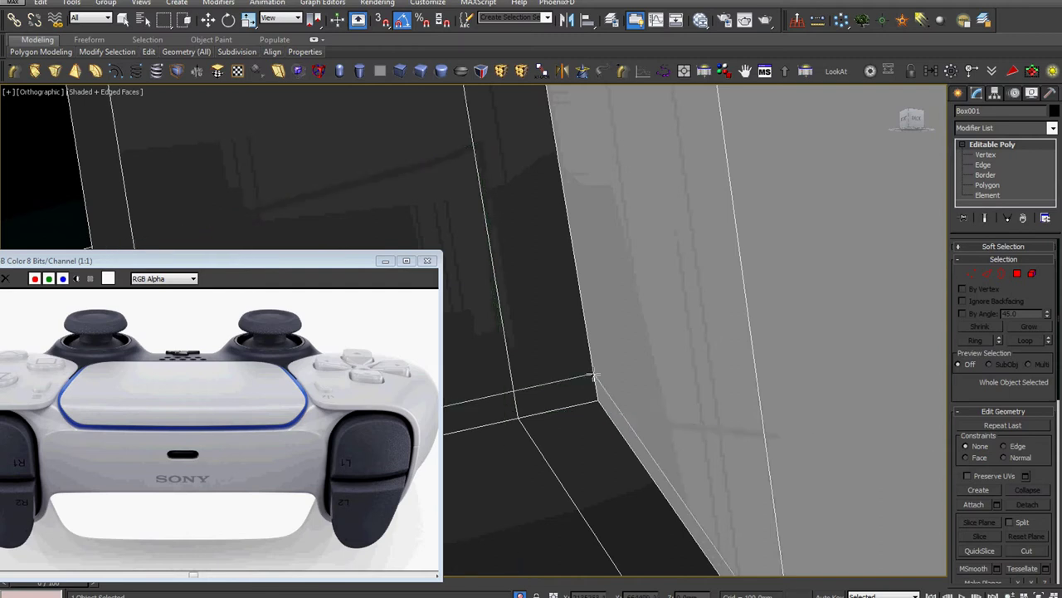
Cancel Cut and select the controller body Plane002 from a front view
key(w)
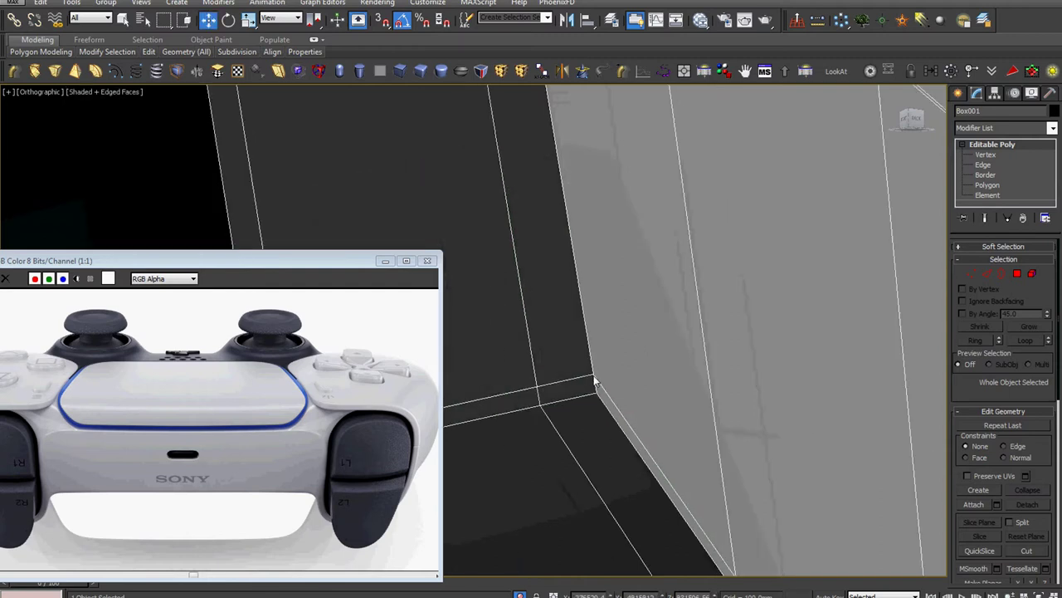
scroll(595, 376, down, 5)
scroll(590, 386, down, 3)
scroll(585, 396, up, 4)
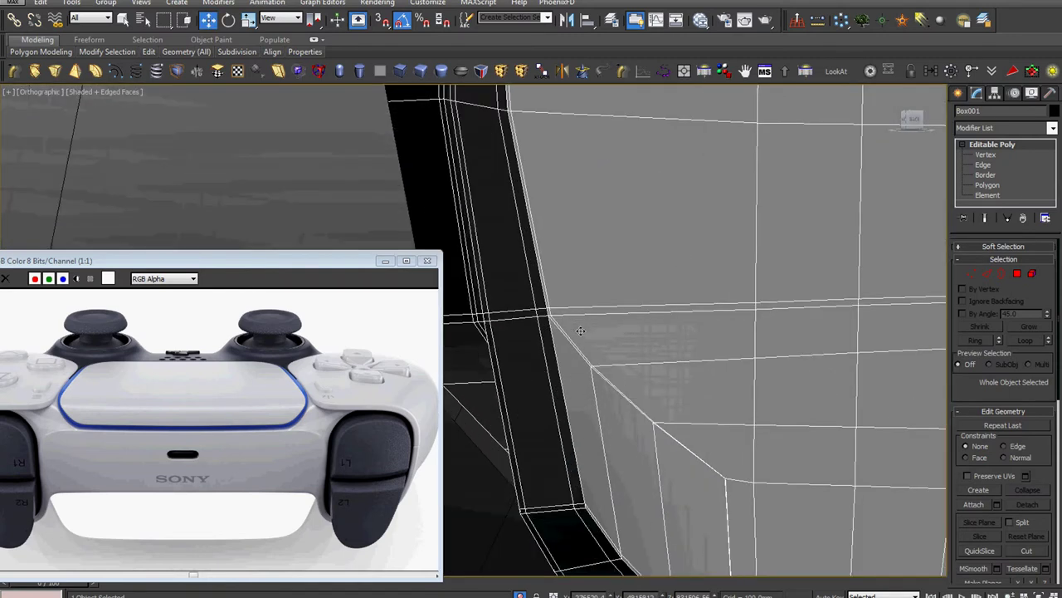
scroll(585, 396, down, 4)
alt+middle_drag(585, 396, 622, 370)
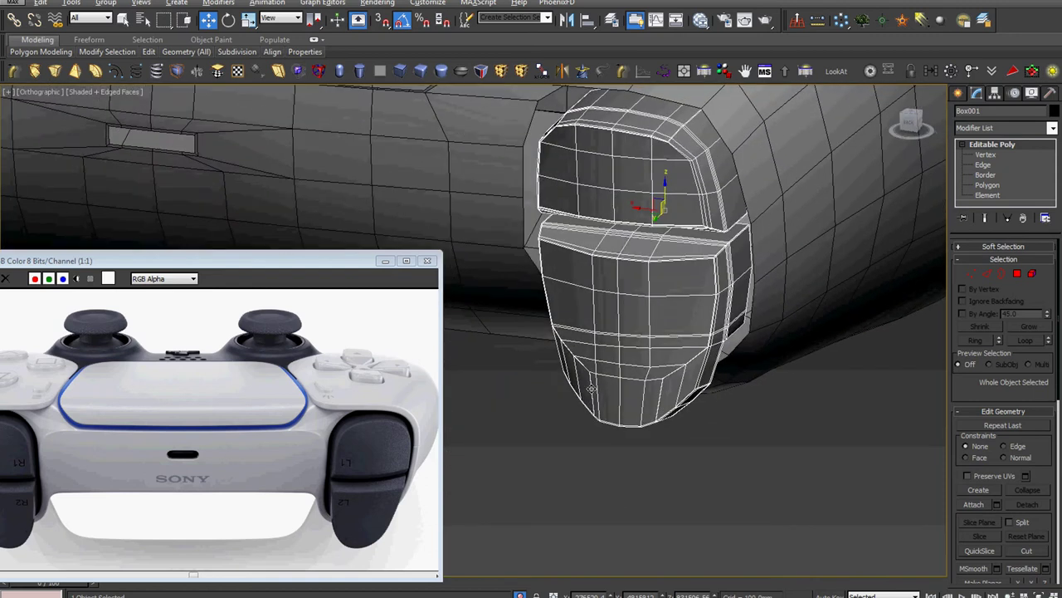
click(539, 301)
Inspect the trigger opening's edge loop and close in on the curved patch
key(2)
scroll(544, 274, up, 2)
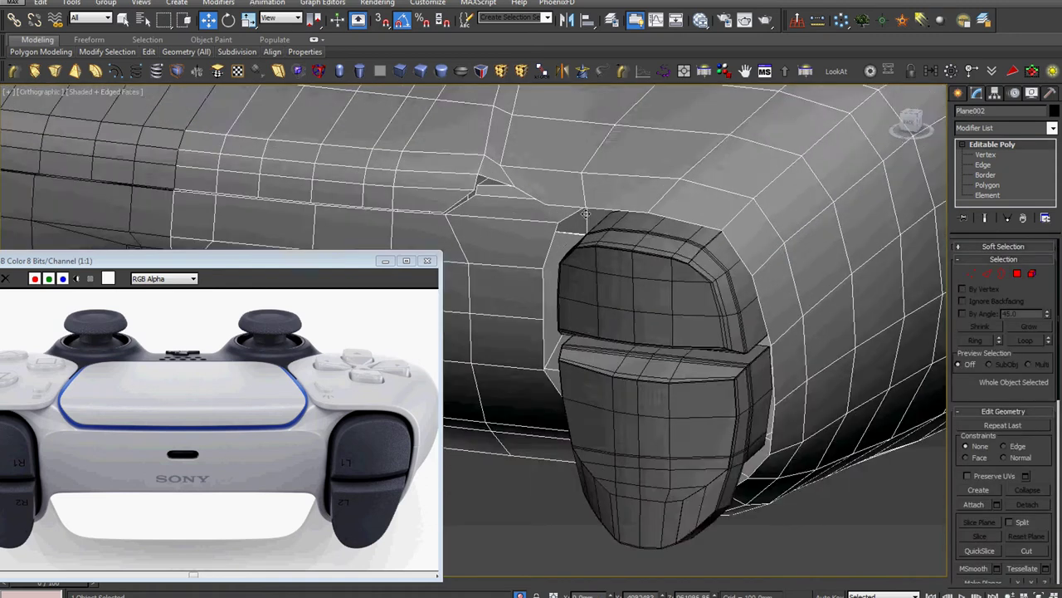
scroll(557, 217, up, 4)
mouse_move(563, 224)
alt+middle_down()
mouse_move(690, 209)
mouse_move(731, 235)
alt+middle_up()
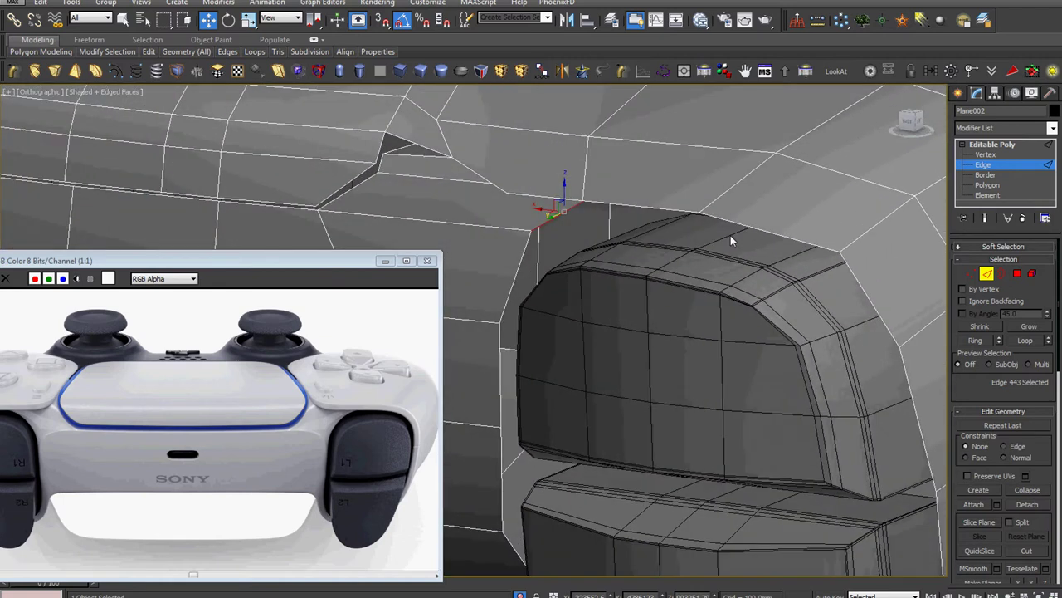
double_click(681, 212)
mouse_move(682, 212)
alt+middle_down()
mouse_move(688, 260)
mouse_move(678, 212)
alt+middle_up()
scroll(677, 211, down, 3)
mouse_move(744, 344)
alt+middle_down()
mouse_move(747, 249)
mouse_move(830, 208)
alt+middle_up()
click(1013, 146)
scroll(498, 249, down, 5)
mouse_move(498, 249)
alt+middle_down()
mouse_move(581, 265)
mouse_move(664, 316)
alt+middle_up()
scroll(730, 362, up, 6)
Select the patch's bottom edge loop and rotate it to tilt the edge
key(2)
double_click(741, 335)
key(z)
scroll(738, 333, down, 3)
right_click(734, 332)
click(752, 359)
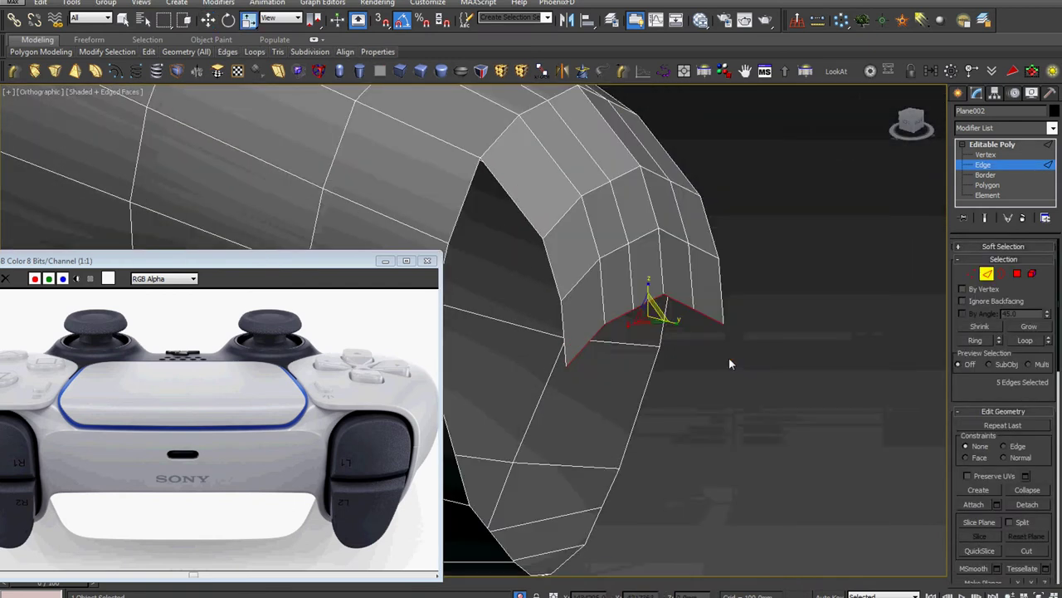
drag(648, 292, 618, 539)
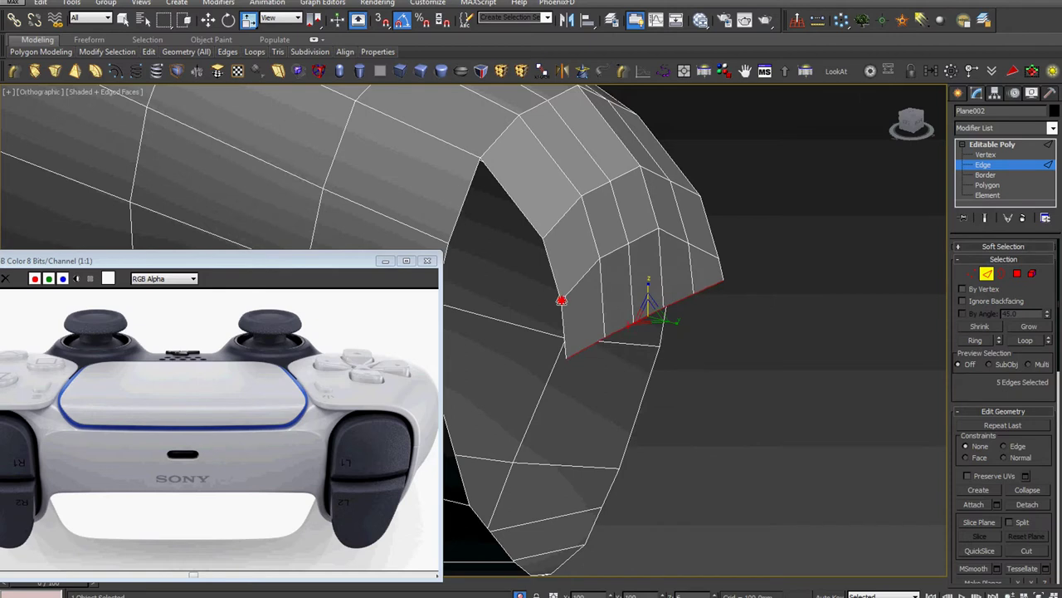
Select the edge loop across the patch's upper faces and set Move as the transform
key(1)
scroll(717, 346, up, 3)
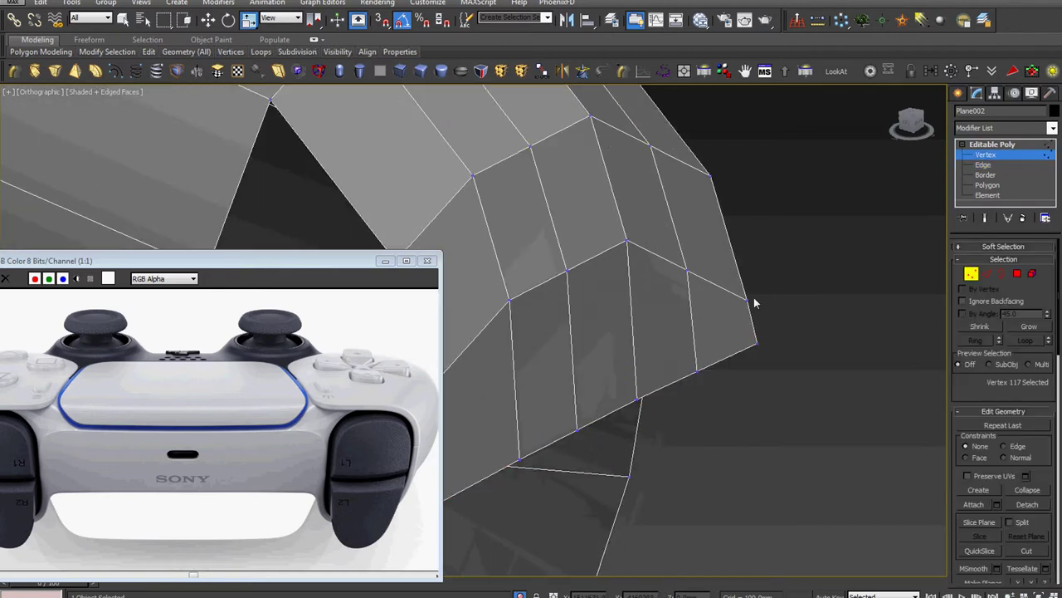
mouse_move(726, 317)
alt+middle_down()
mouse_move(632, 348)
mouse_move(577, 324)
alt+middle_up()
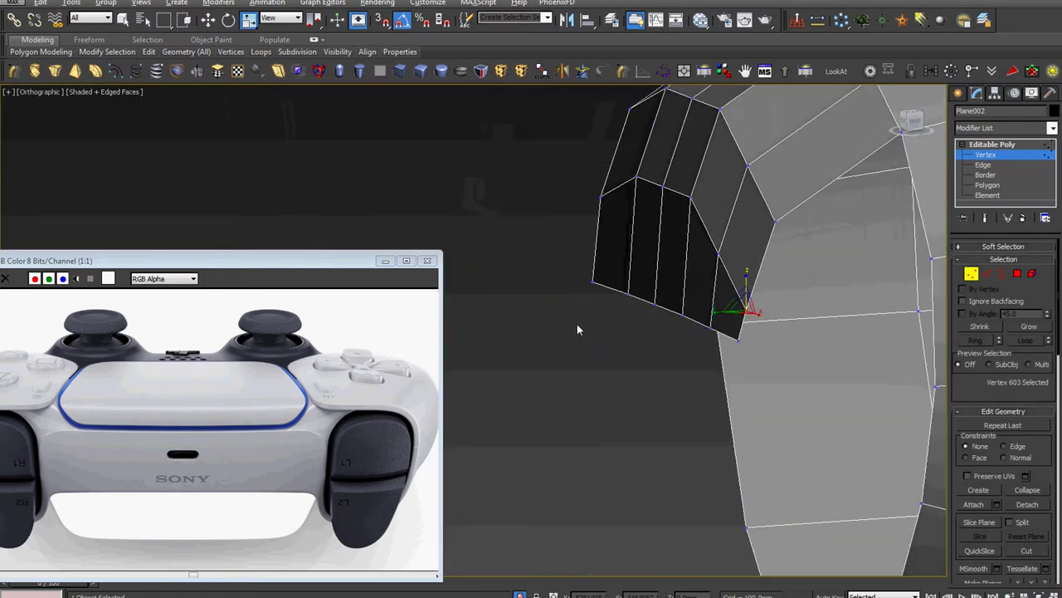
key(2)
click(691, 217)
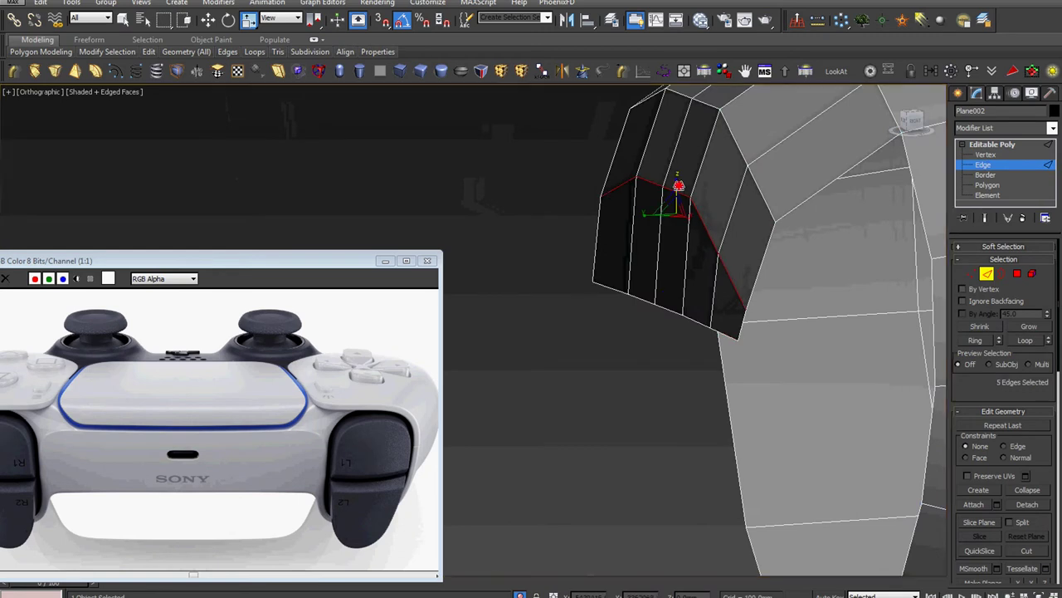
double_click(680, 208)
alt+middle_drag(669, 308, 721, 259)
click(738, 219)
double_click(711, 203)
right_click(704, 220)
click(711, 242)
Shift-drag the patch's lower open edge loop downward to extrude a new face strip
mouse_move(711, 241)
alt+middle_down()
mouse_move(710, 309)
mouse_move(811, 304)
alt+middle_up()
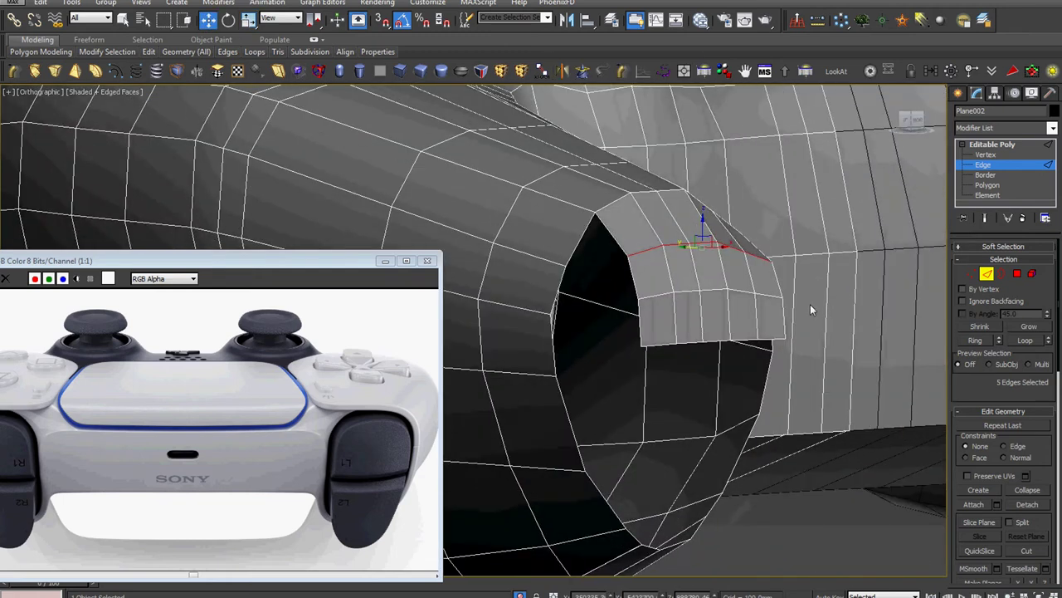
double_click(718, 338)
alt+middle_drag(718, 339, 725, 330)
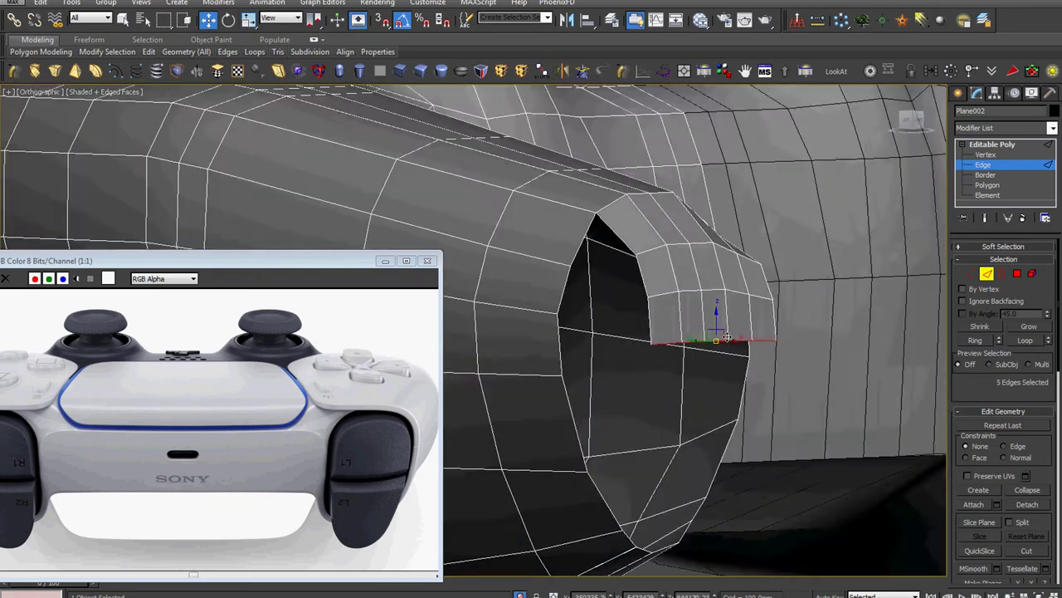
shift+drag(716, 312, 710, 437)
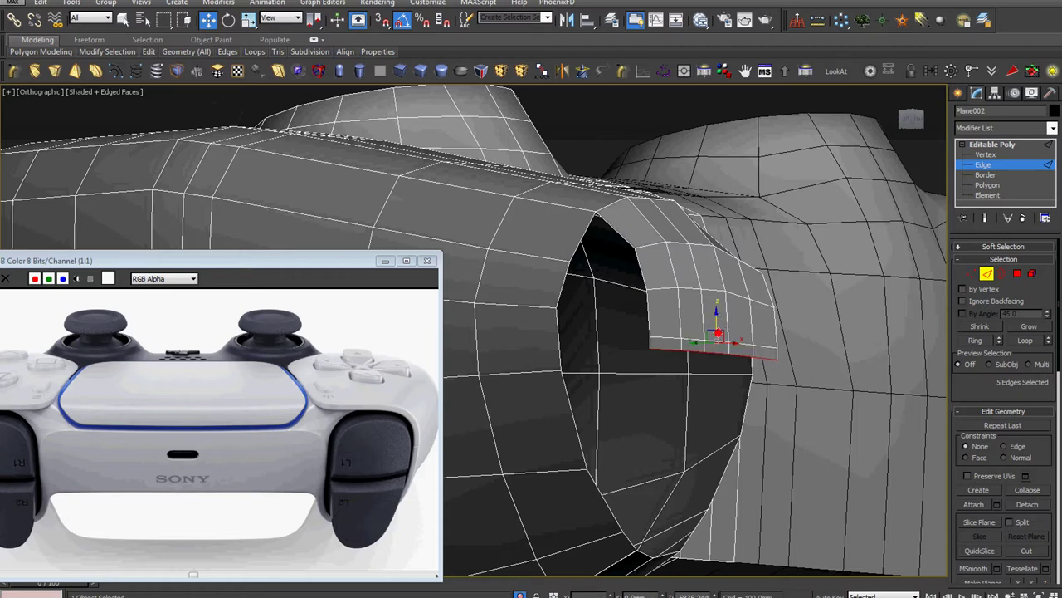
scroll(711, 442, up, 3)
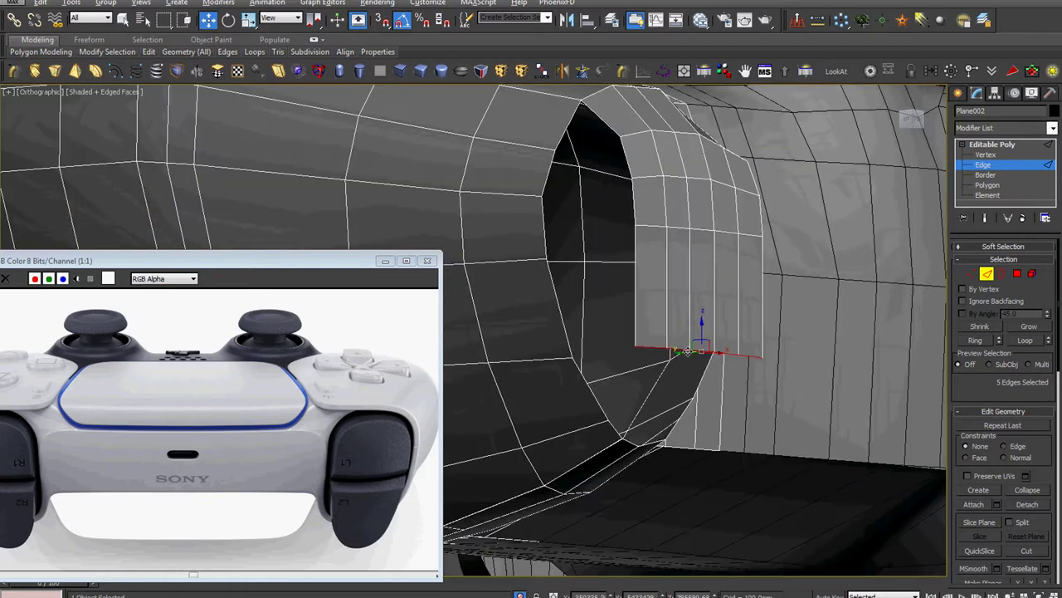
alt+middle_drag(712, 441, 688, 349)
Check the model in Back and Front views to locate the open gaps below
right_click(686, 352)
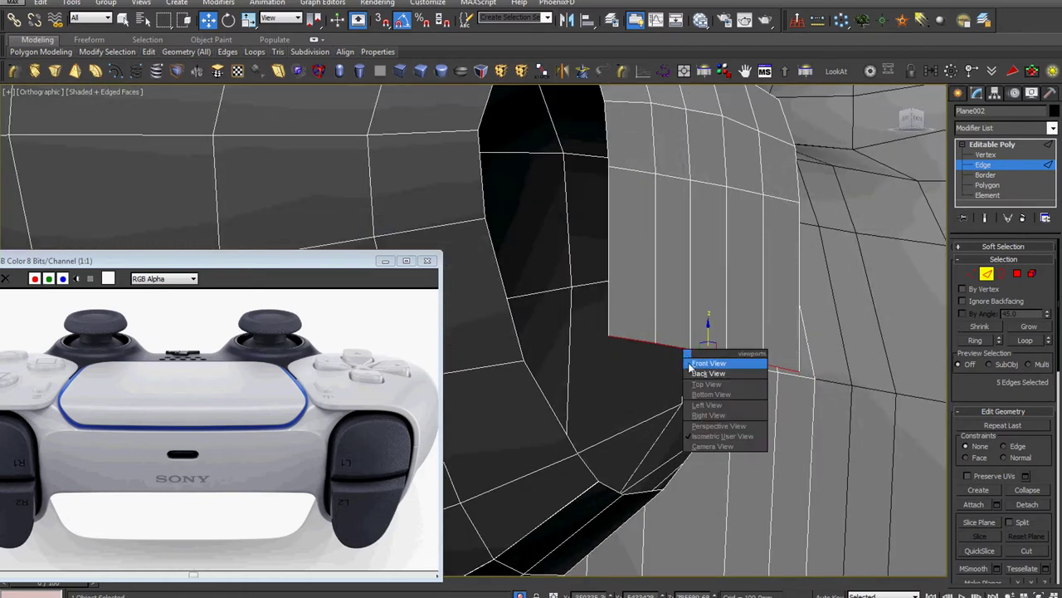
key(k)
scroll(691, 375, down, 2)
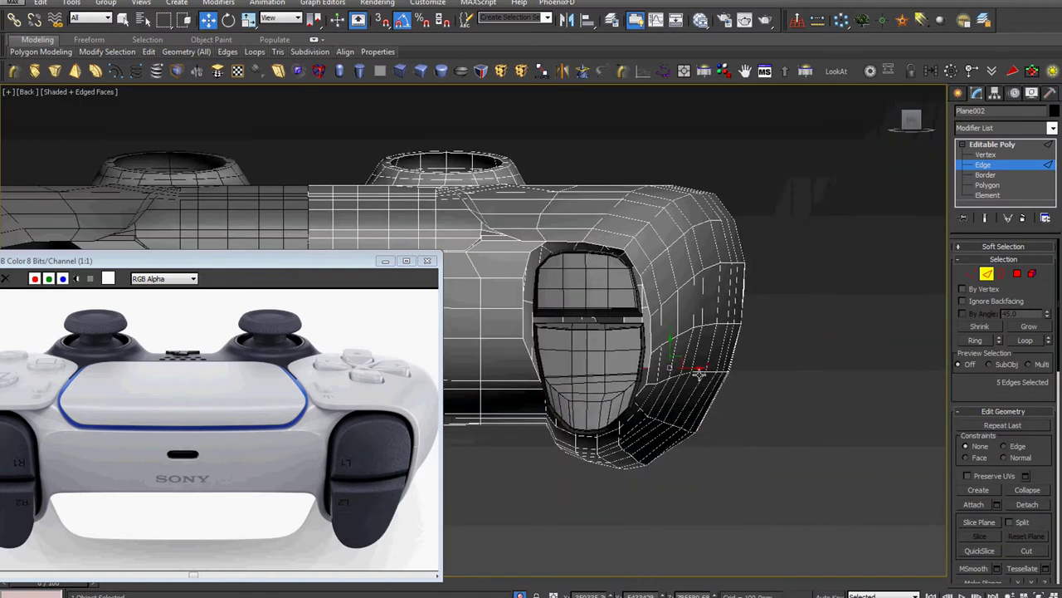
key(f)
scroll(700, 373, down, 2)
scroll(664, 391, down, 1)
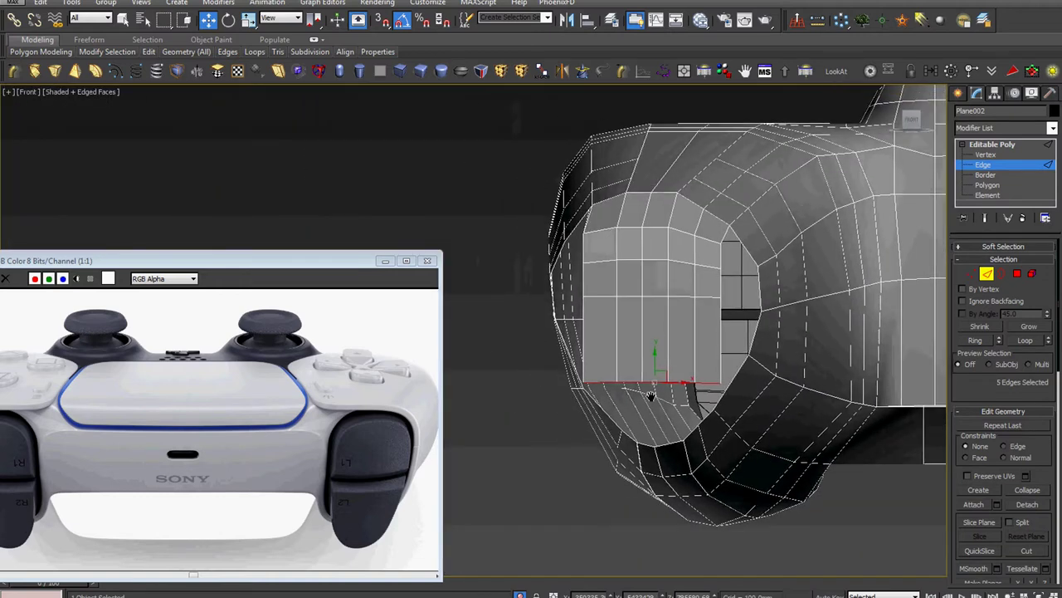
scroll(745, 259, up, 2)
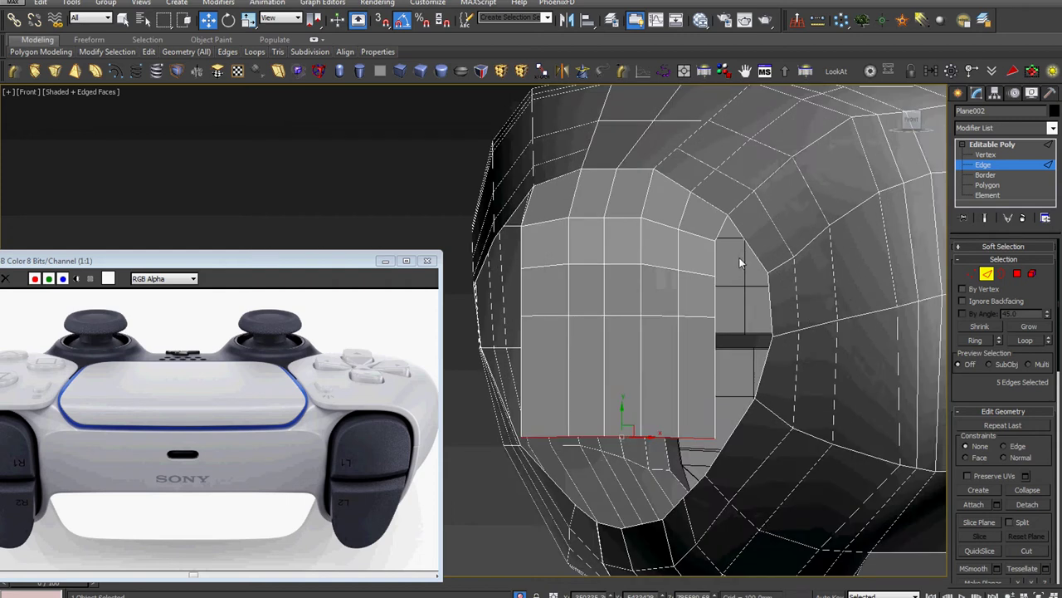
scroll(684, 335, up, 1)
scroll(664, 359, up, 1)
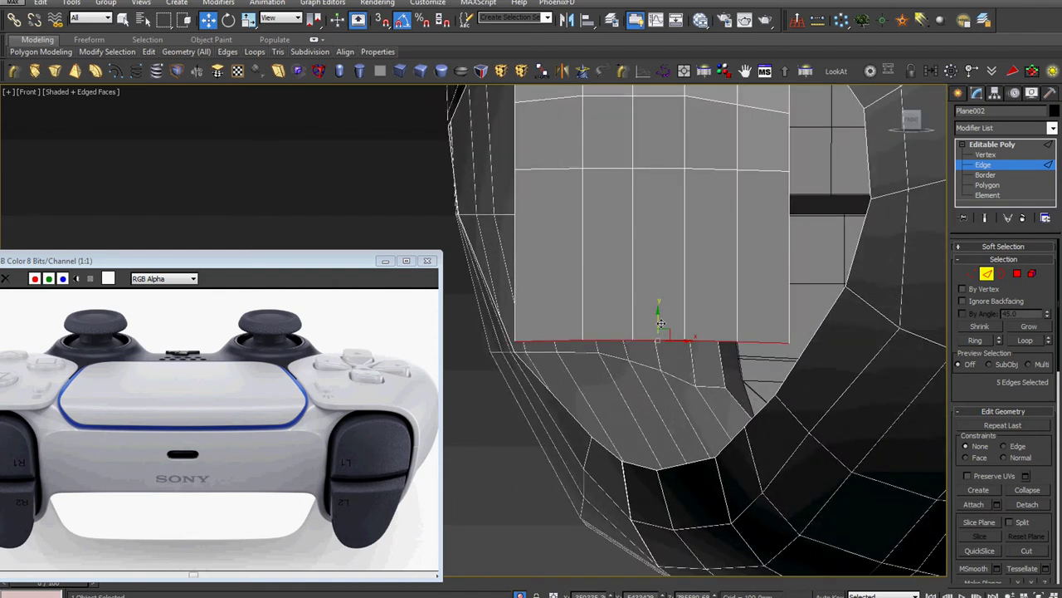
mouse_move(664, 334)
middle_down()
mouse_move(751, 365)
mouse_move(750, 375)
middle_up()
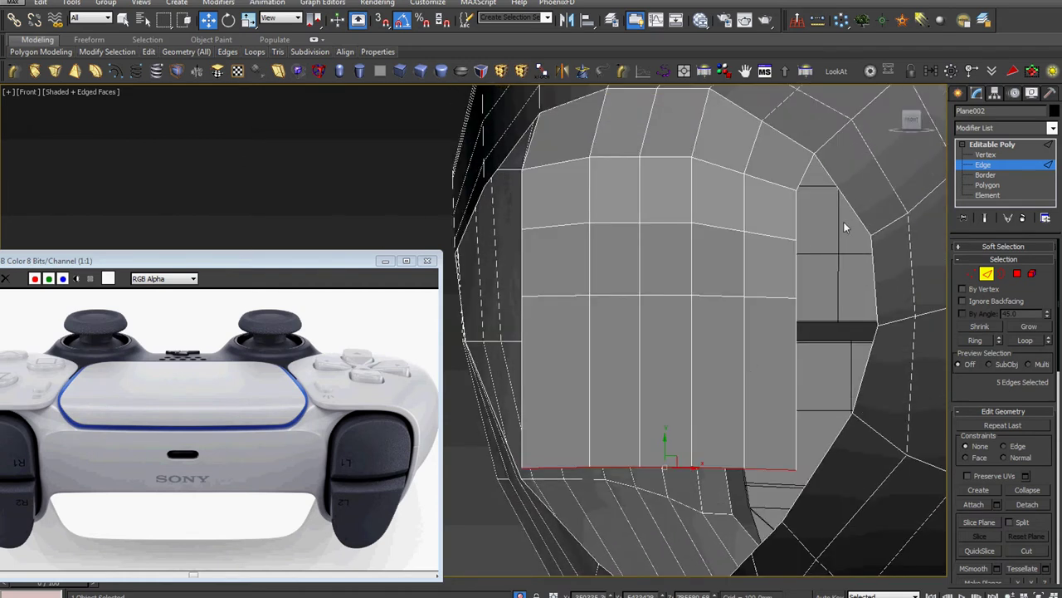
Bridge the first pair of opposite edges across the open gap
click(798, 212)
alt+middle_drag(798, 213, 805, 277)
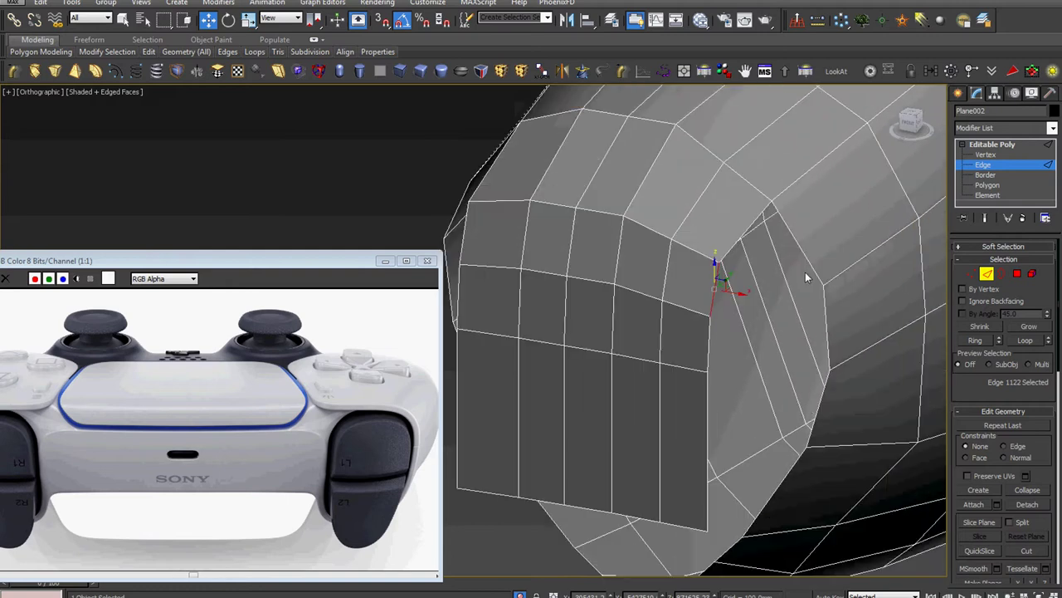
ctrl+click(801, 251)
scroll(977, 384, down, 3)
scroll(981, 358, down, 3)
scroll(994, 421, down, 3)
click(995, 371)
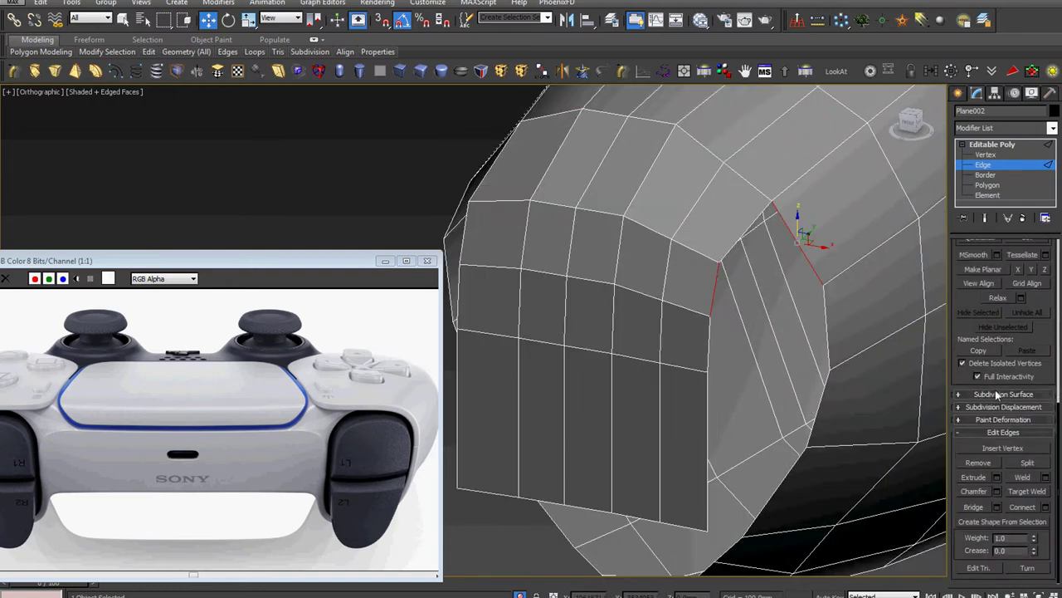
click(975, 507)
Bridge the next gap and the side gap beside the dark side panel
middle_drag(786, 379, 800, 406)
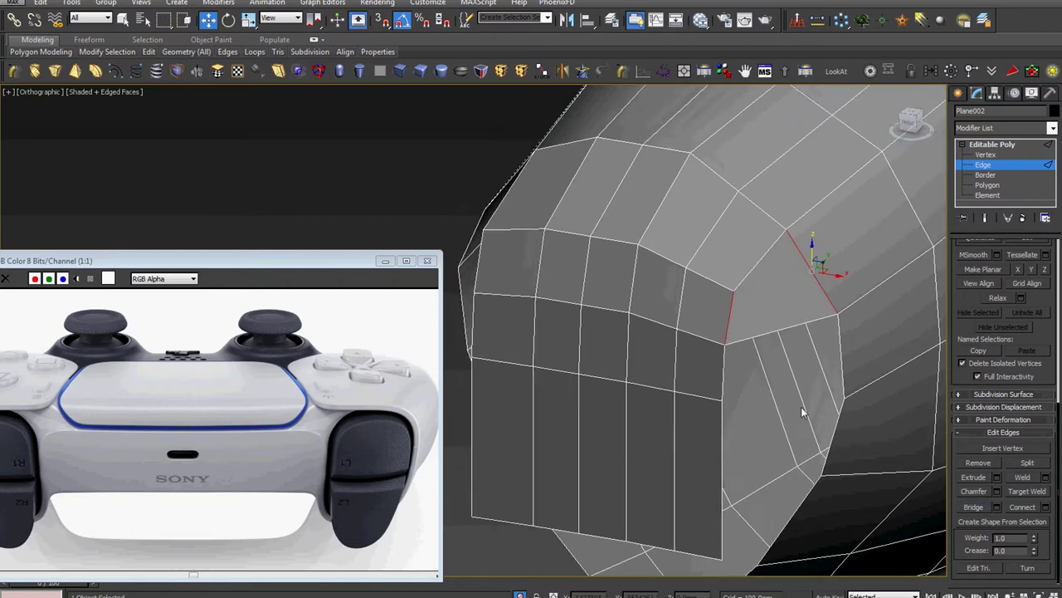
click(843, 361)
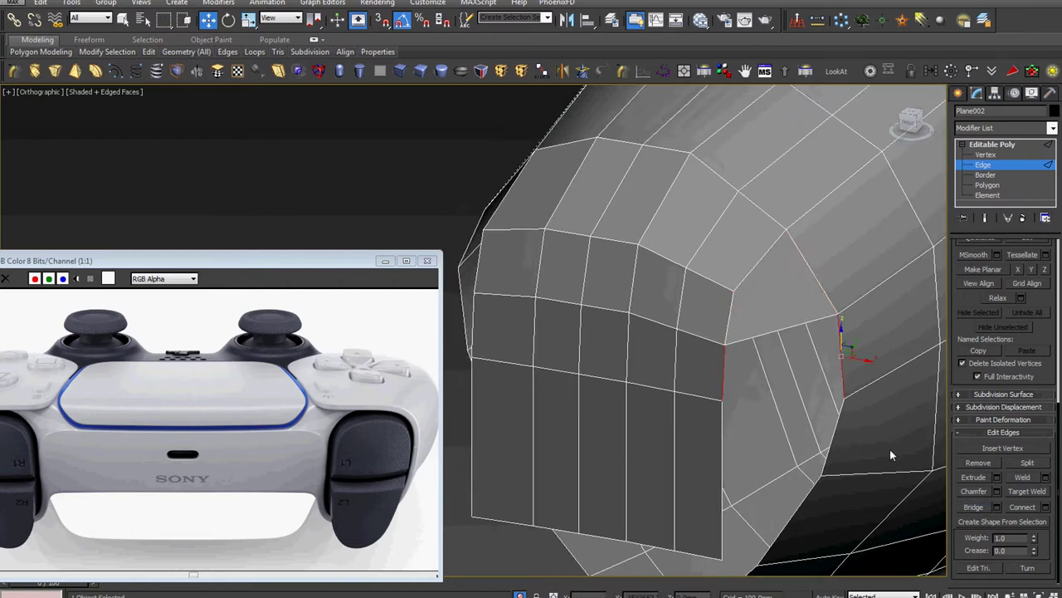
click(971, 506)
middle_drag(789, 498, 767, 402)
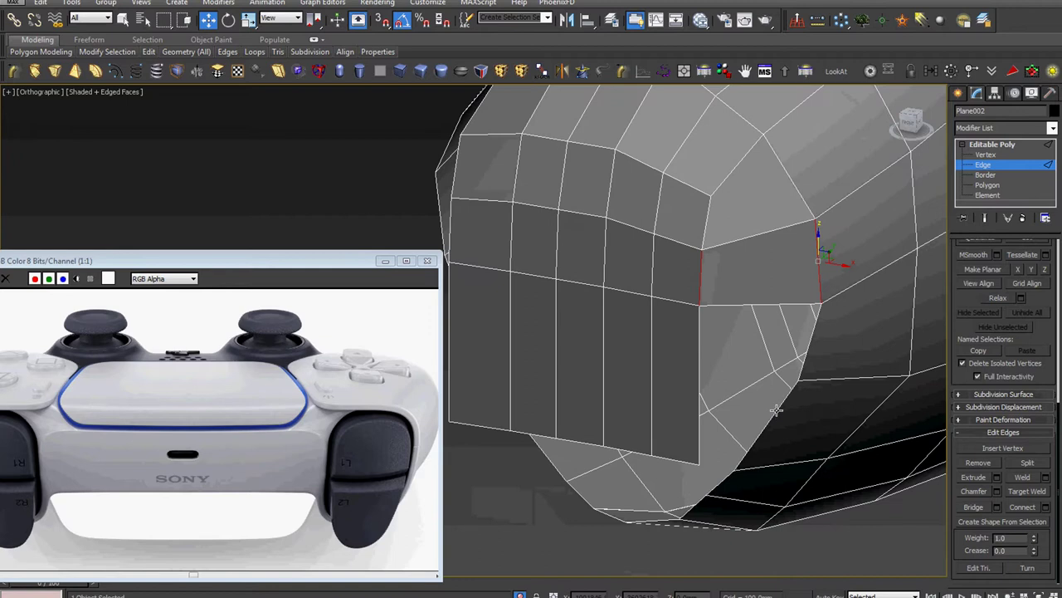
click(701, 407)
alt+middle_drag(701, 406, 696, 408)
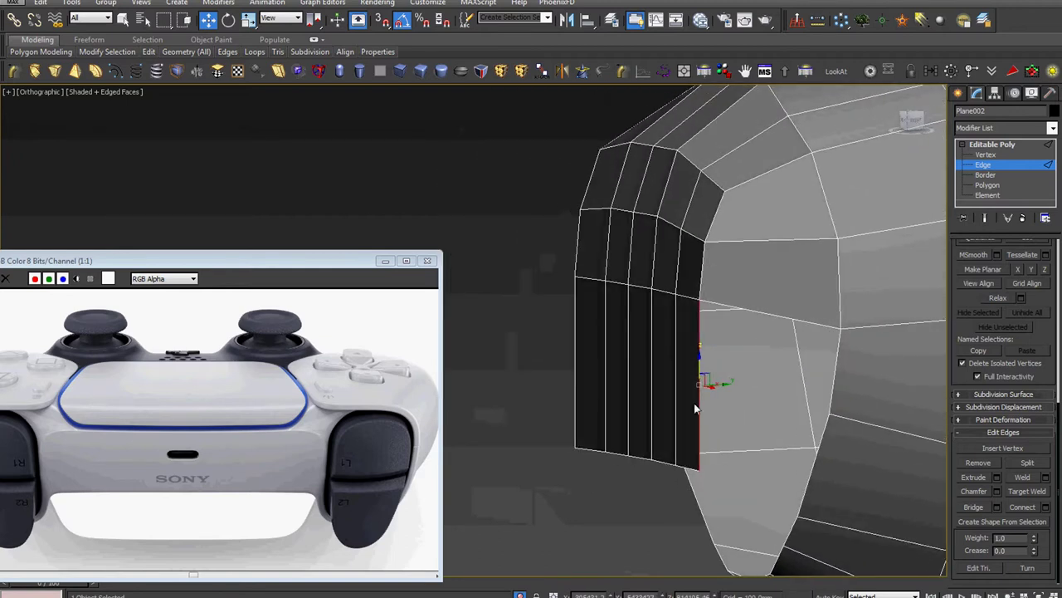
click(662, 380)
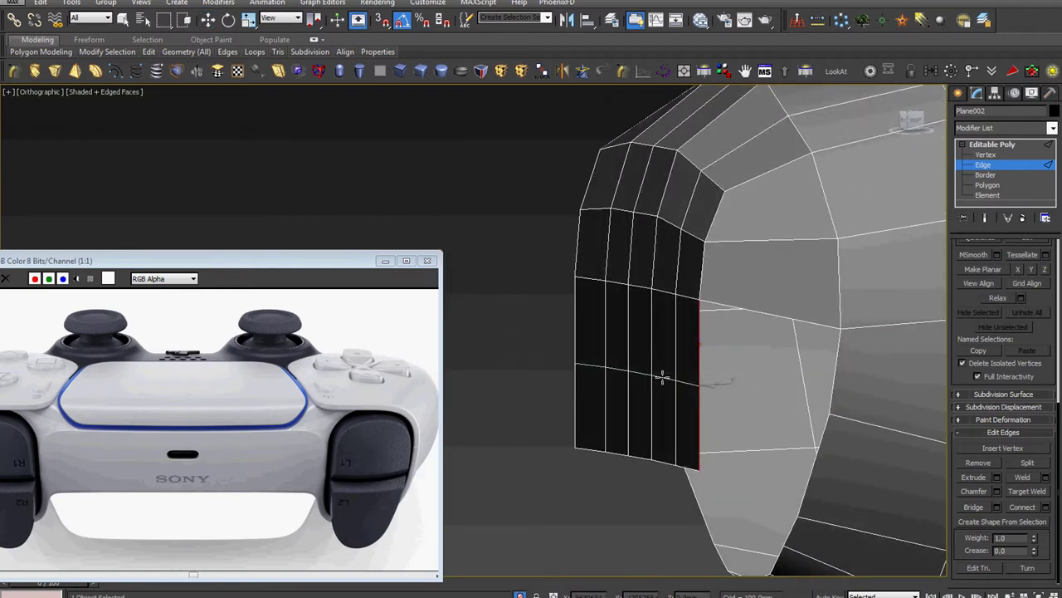
click(835, 383)
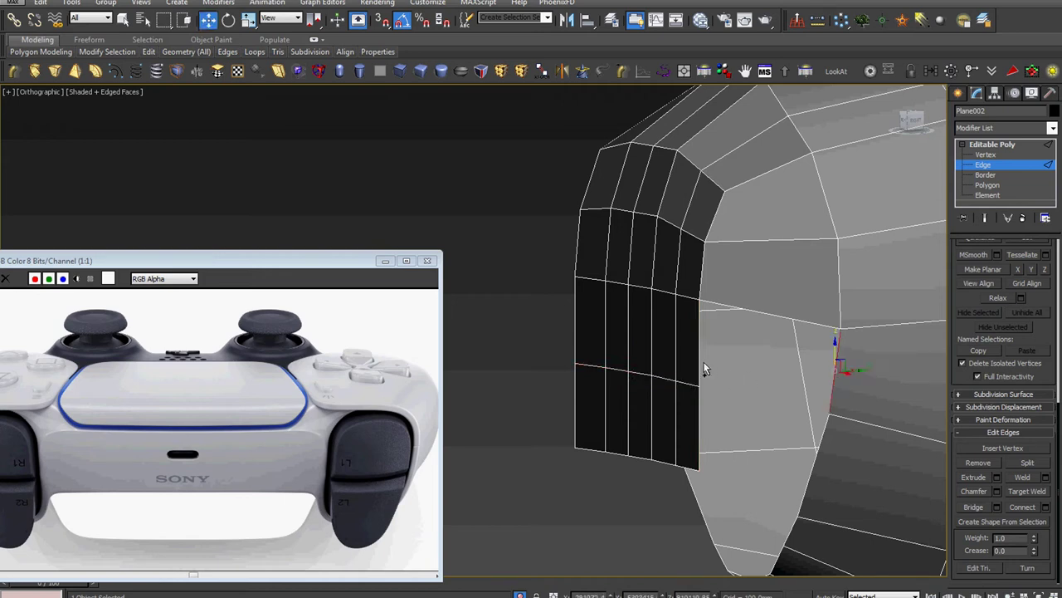
click(967, 507)
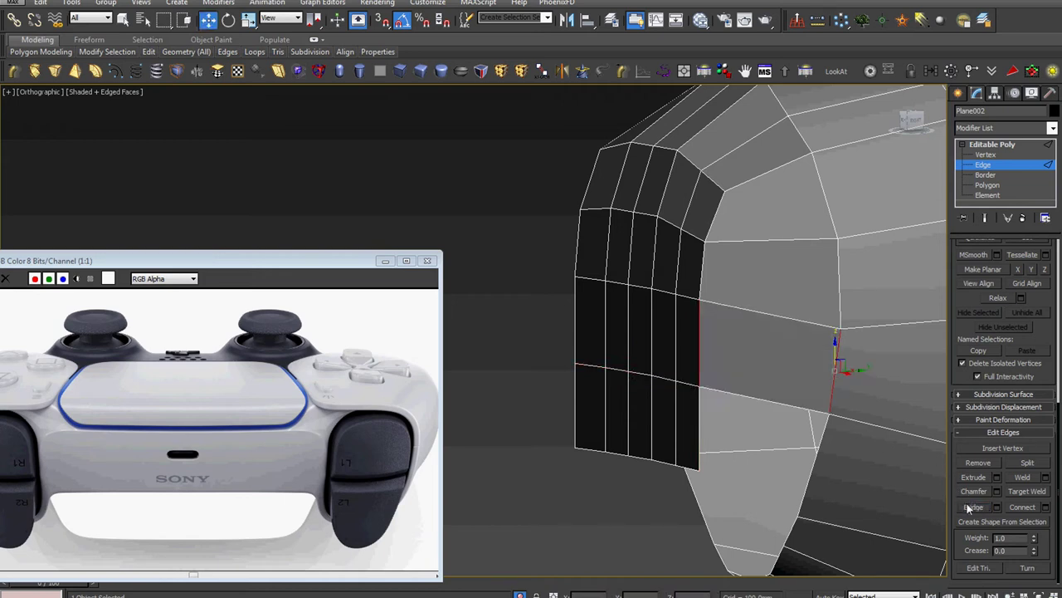
Bridge the remaining gap's edges at the controller's rounded tip
click(810, 481)
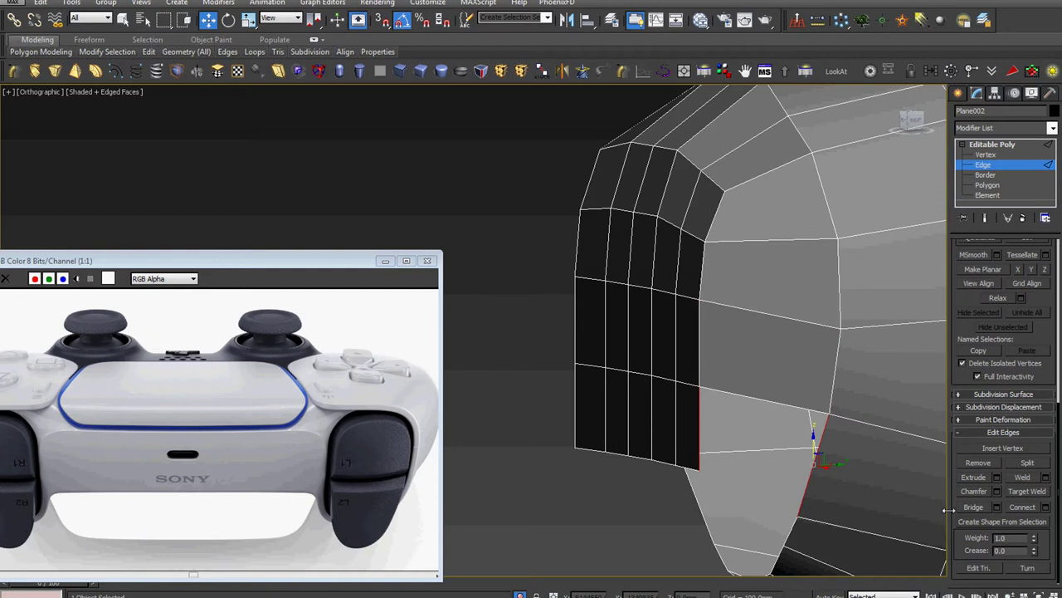
scroll(780, 465, down, 5)
alt+middle_drag(781, 464, 796, 467)
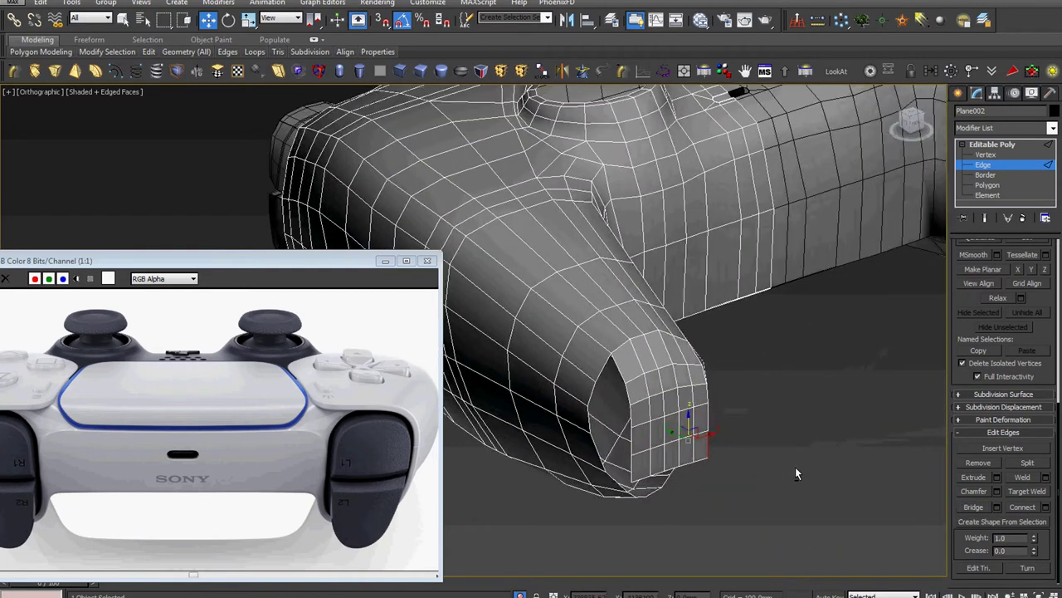
scroll(584, 386, up, 5)
alt+middle_drag(584, 386, 631, 366)
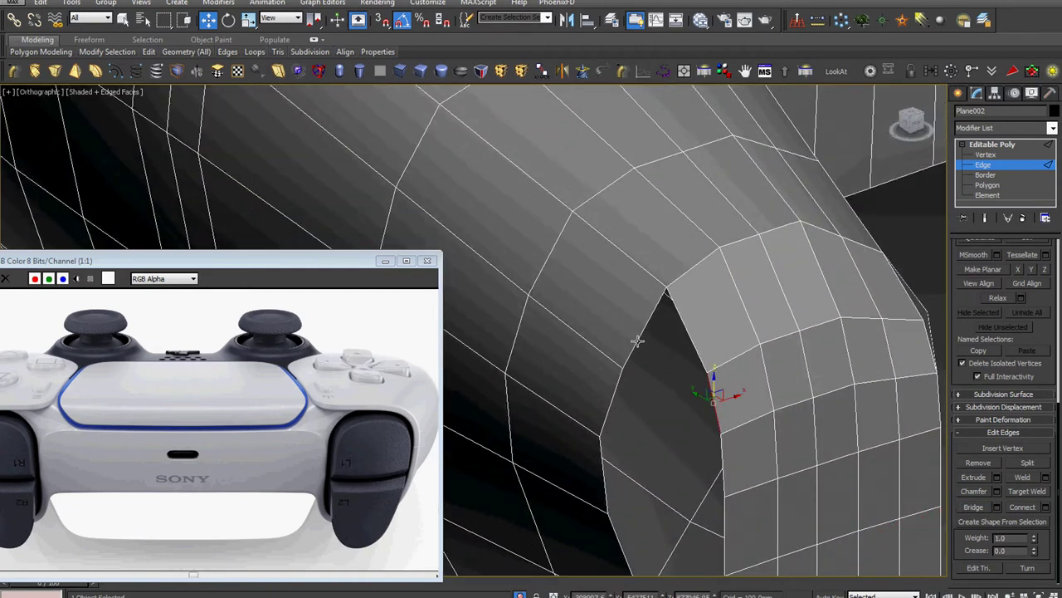
click(978, 508)
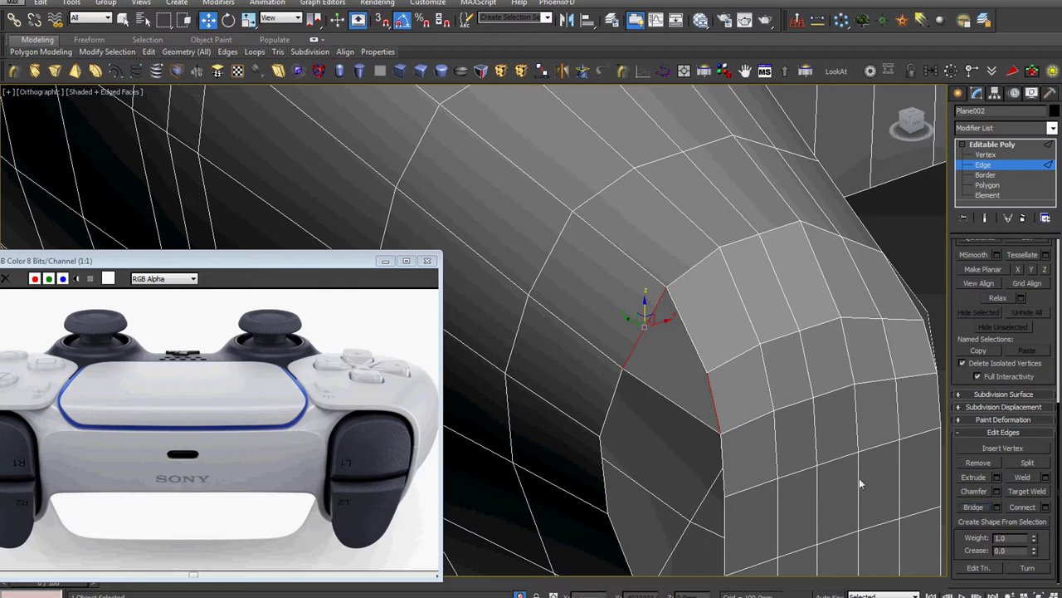
Bridge the last hole and the diagonal gap on the grip's end cap
click(721, 466)
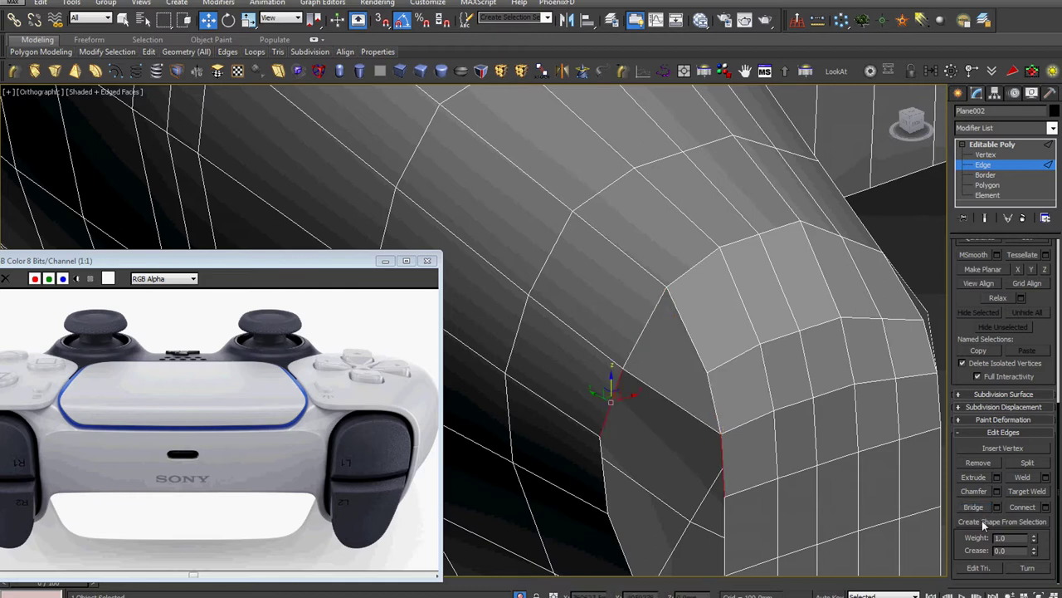
alt+middle_drag(835, 501, 715, 359)
click(716, 358)
ctrl+click(605, 330)
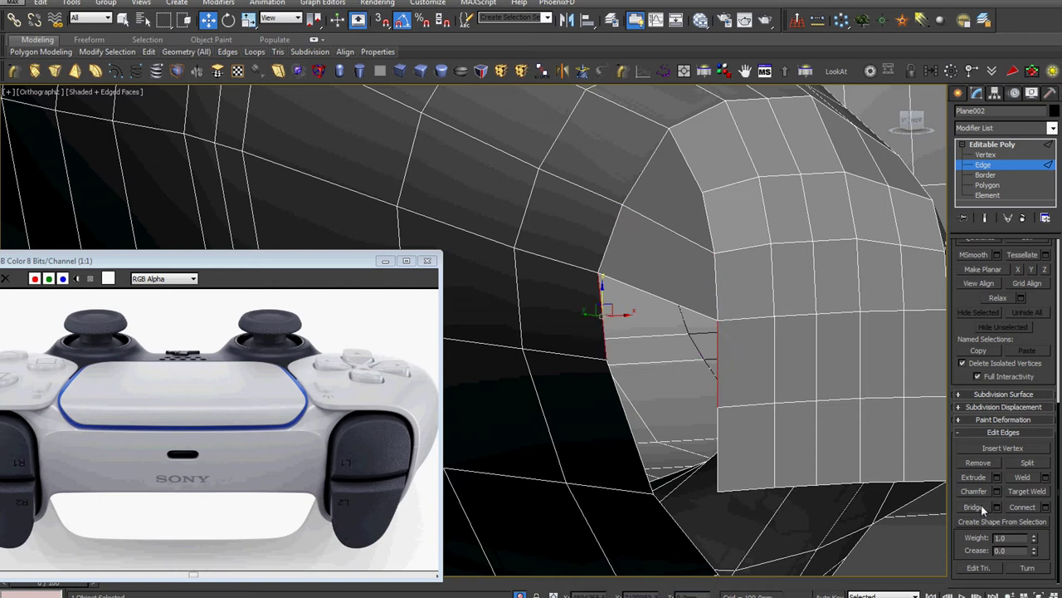
click(979, 506)
click(715, 432)
ctrl+click(627, 419)
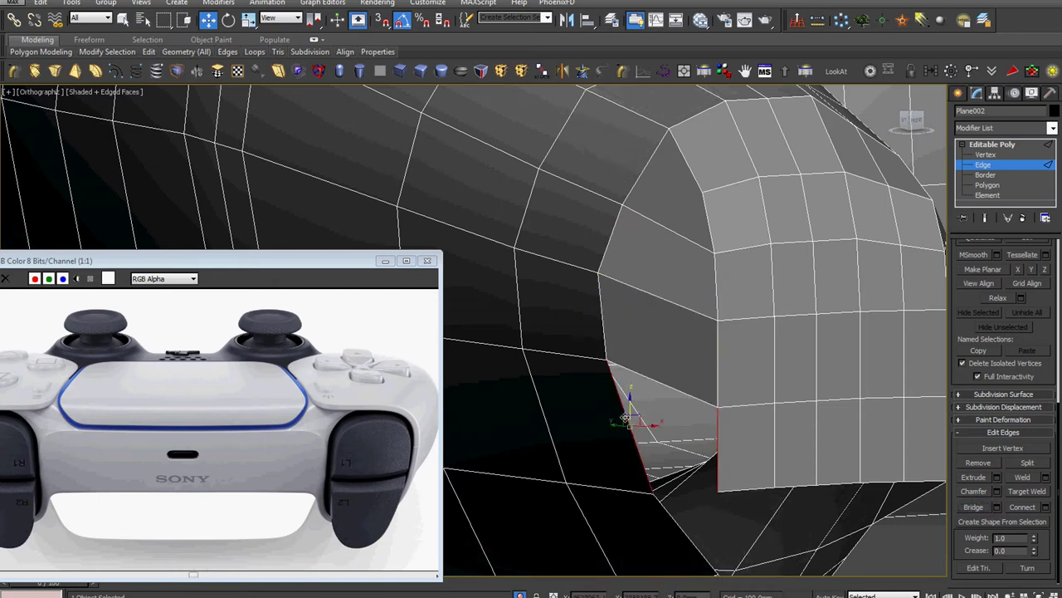
click(984, 508)
scroll(714, 431, down, 5)
alt+middle_drag(714, 432, 730, 469)
scroll(766, 404, up, 3)
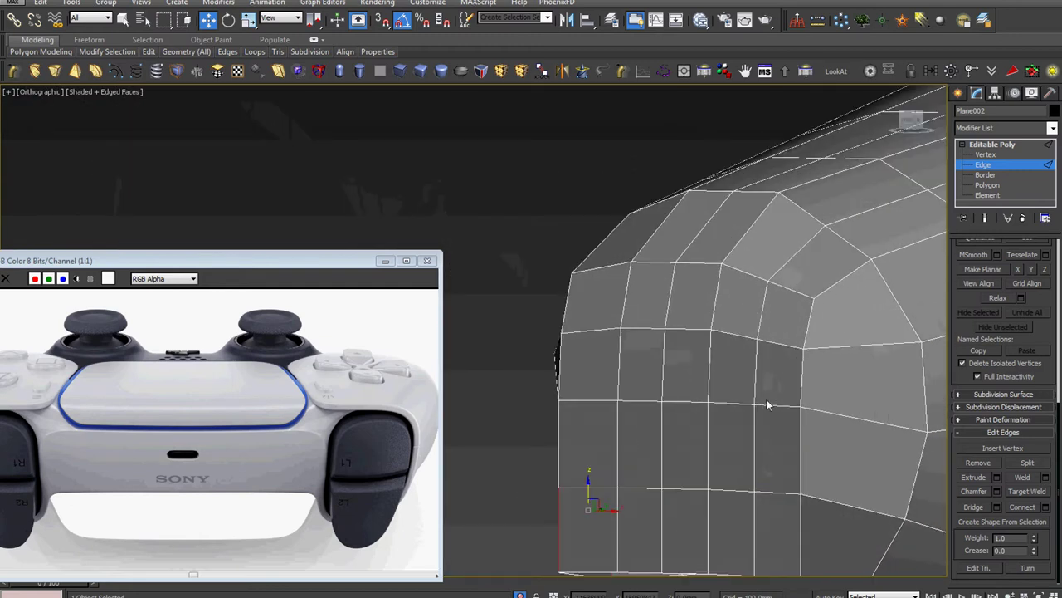
At Vertex level, move two vertices slightly to reshape the panel edge
click(998, 155)
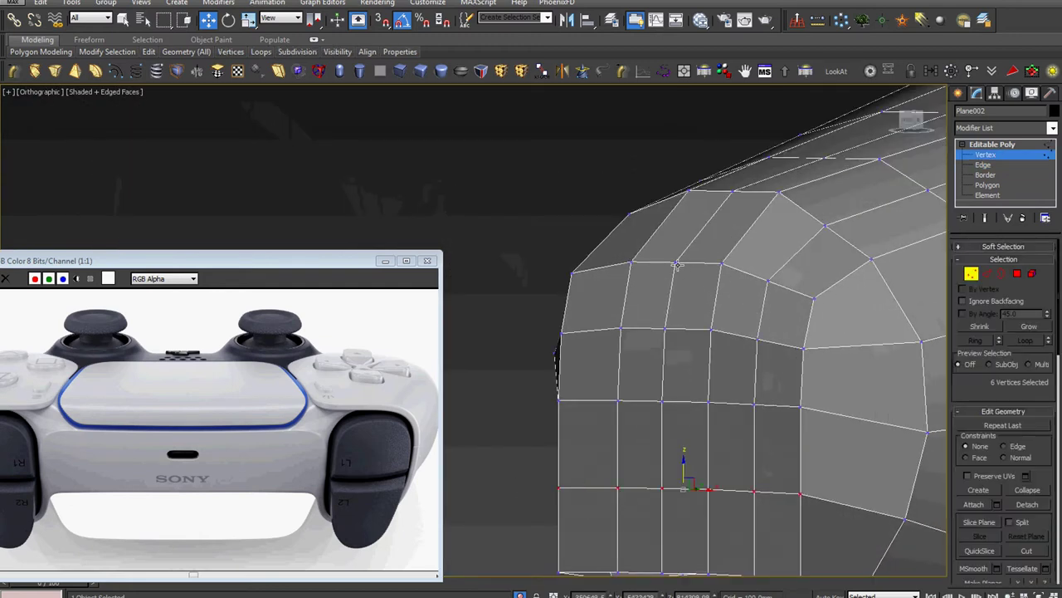
drag(677, 241, 678, 238)
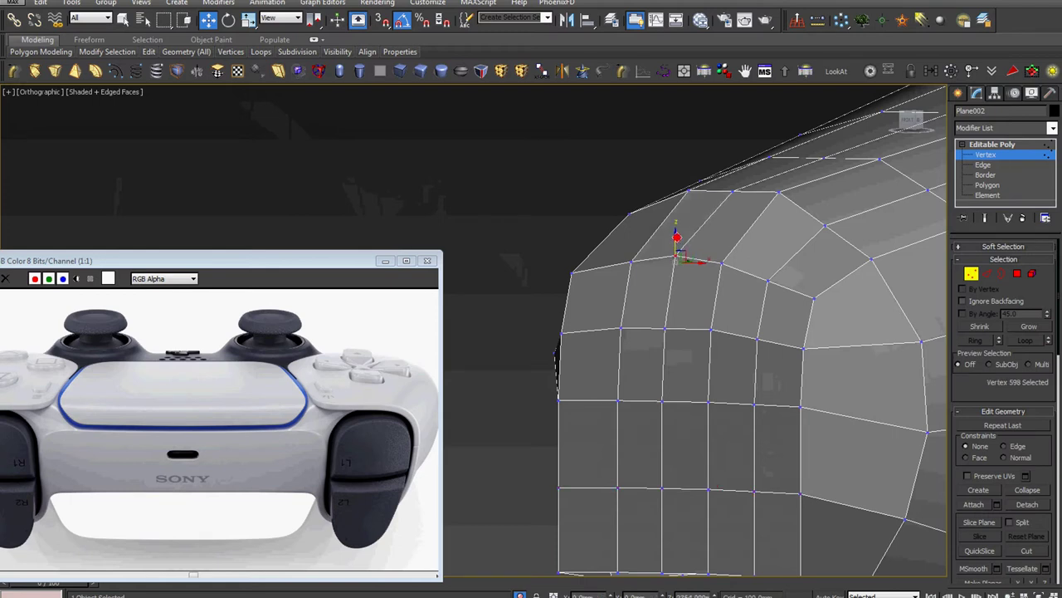
ctrl+click(731, 191)
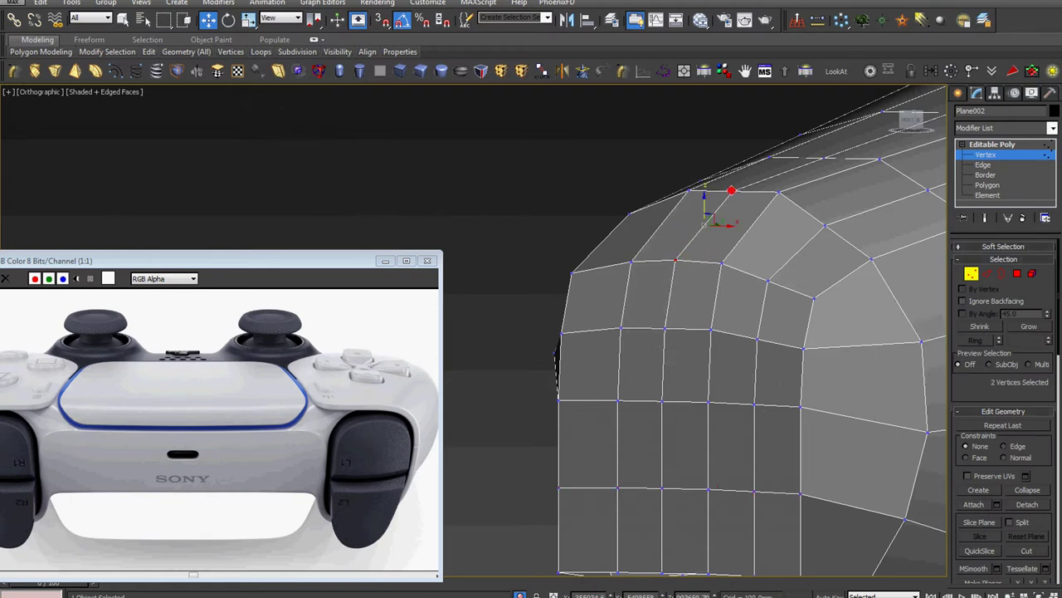
drag(704, 203, 708, 201)
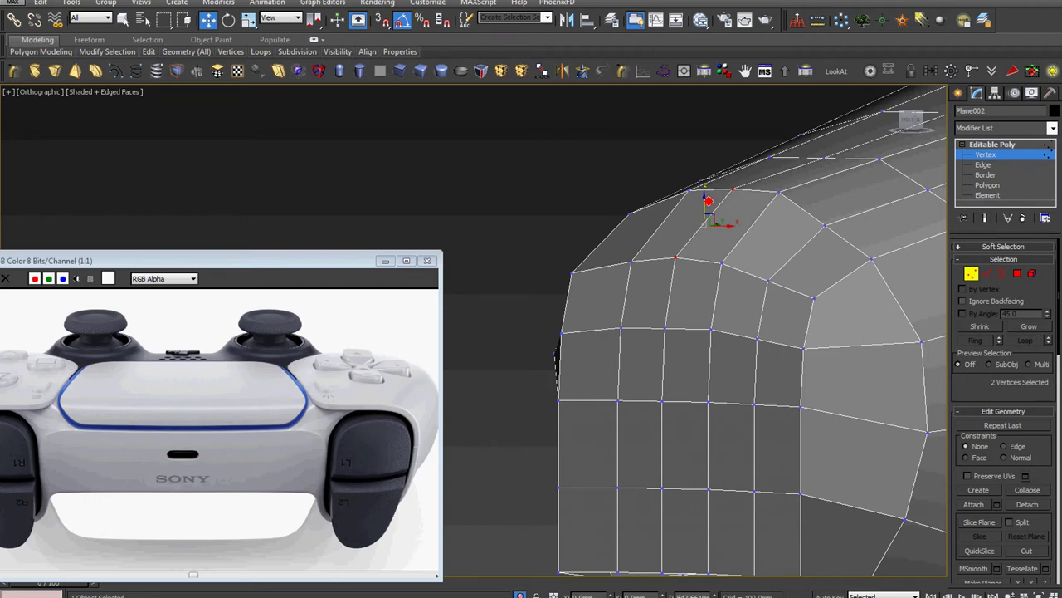
mouse_move(711, 208)
alt+middle_down()
mouse_move(790, 229)
mouse_move(797, 266)
alt+middle_up()
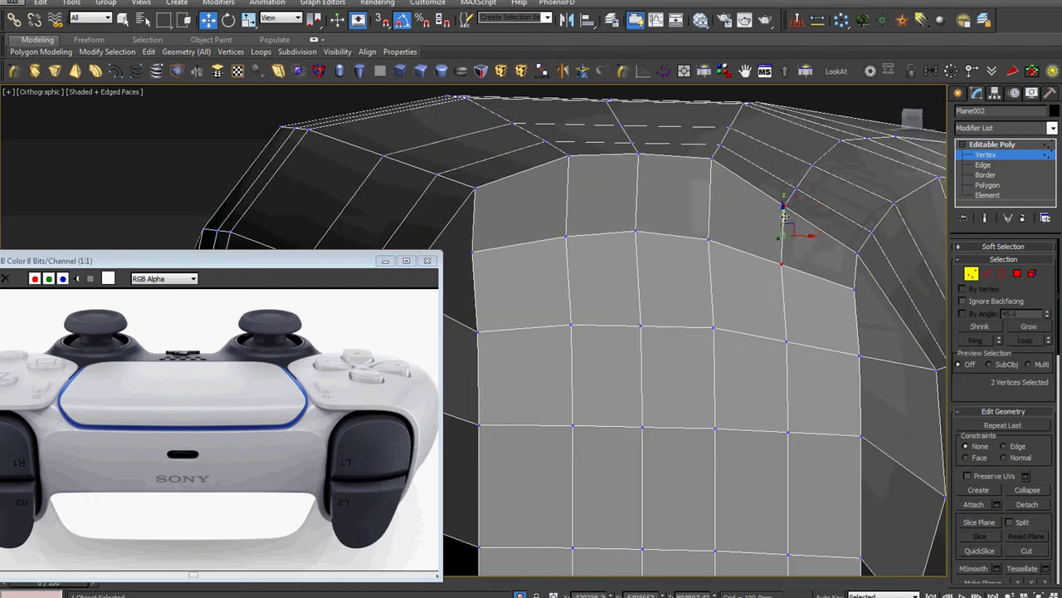
Nudge the end panel's corner vertex slightly left
alt+middle_drag(788, 207, 785, 337)
scroll(776, 342, up, 2)
scroll(767, 332, up, 4)
click(763, 324)
scroll(747, 365, down, 5)
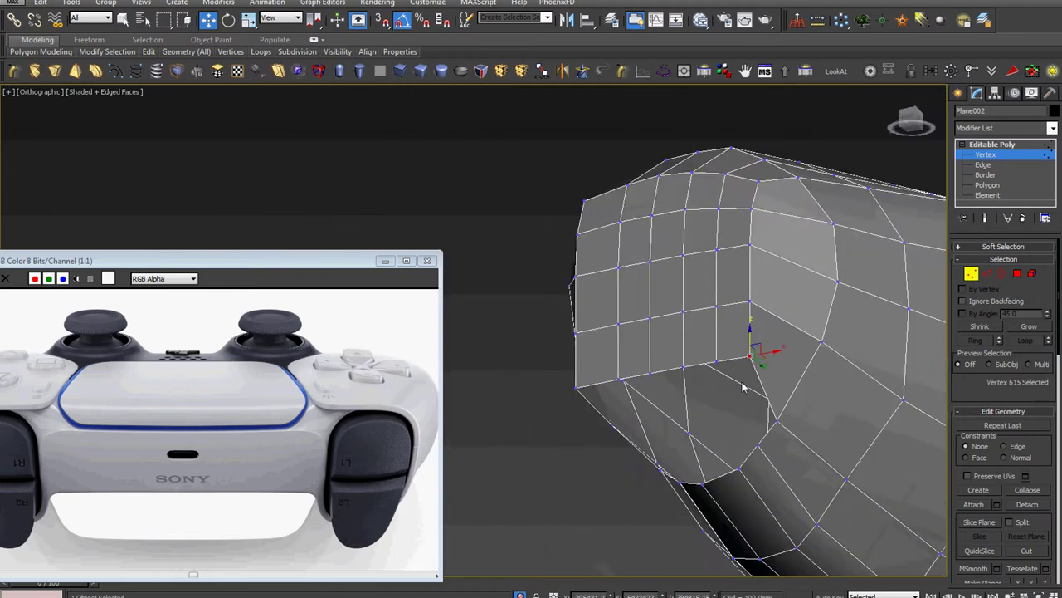
alt+middle_drag(742, 387, 781, 367)
drag(771, 360, 758, 362)
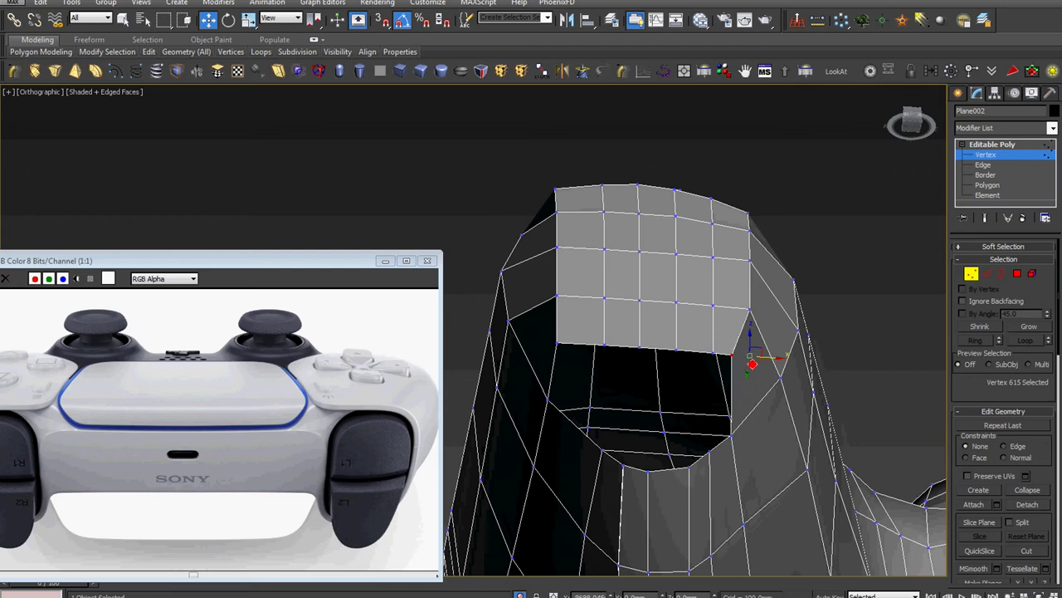
scroll(494, 353, up, 2)
Move the lower-left corner and left-edge vertices right, then return to Edge level
click(630, 341)
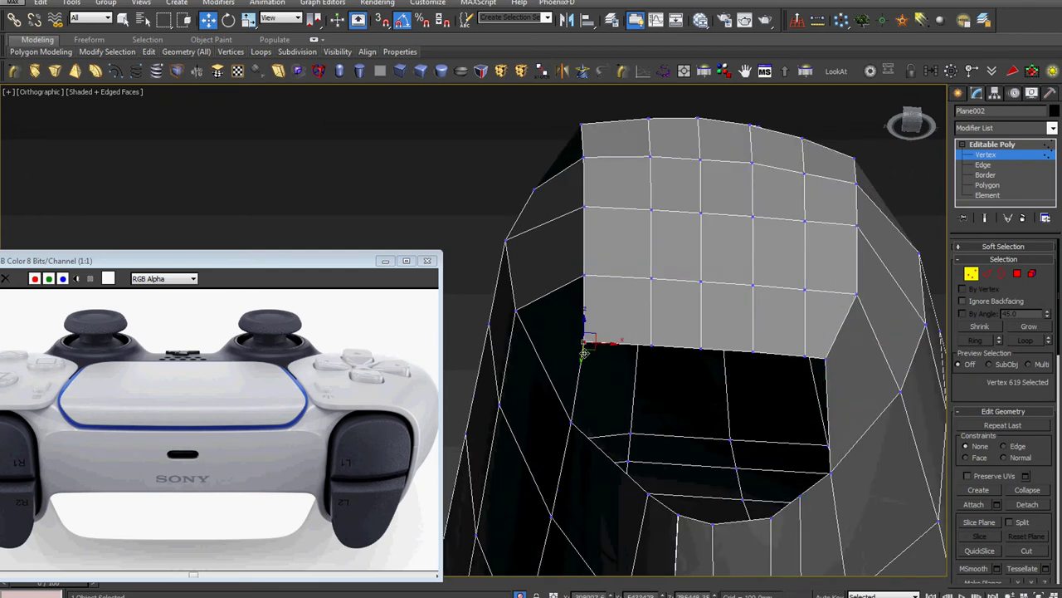
drag(630, 342, 633, 334)
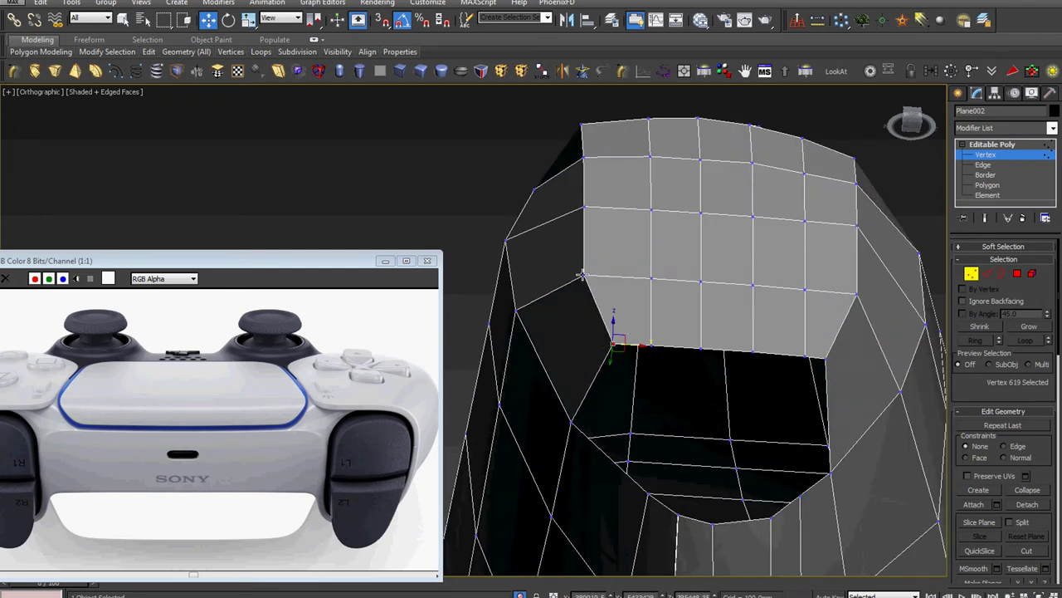
click(582, 276)
scroll(582, 275, up, 2)
drag(582, 275, 611, 276)
scroll(698, 320, down, 2)
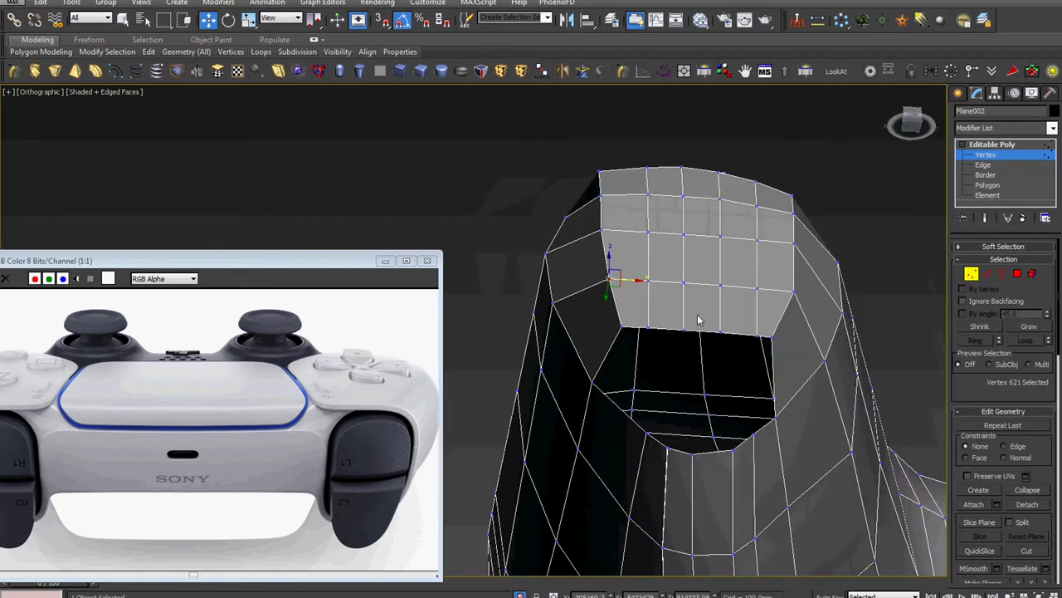
key(2)
alt+middle_drag(700, 332, 657, 380)
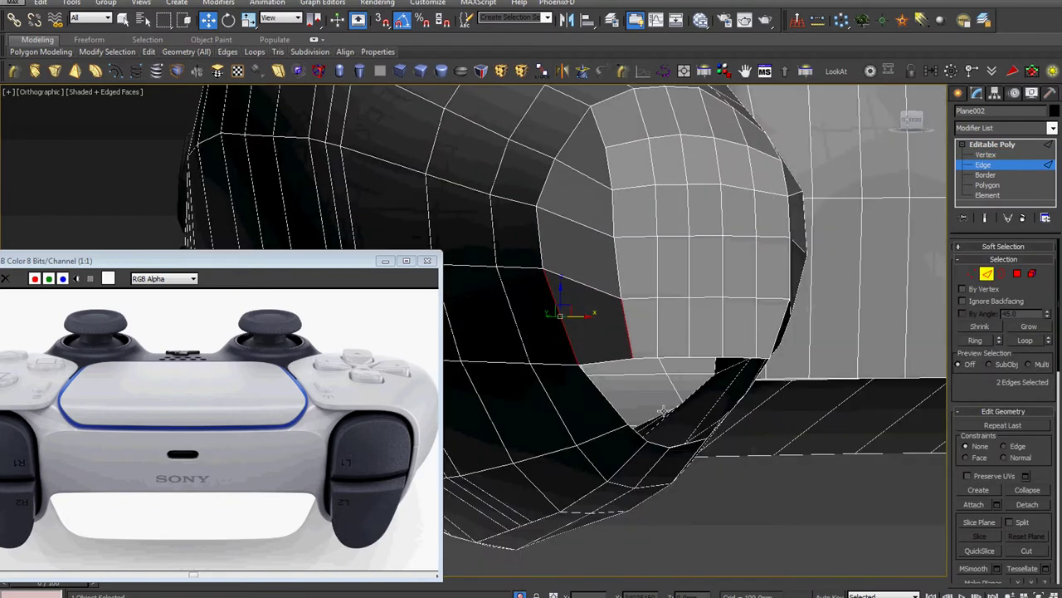
Extrude the five-edge bottom border down into a new face row, then minimize the reference window
scroll(647, 364, up, 3)
click(640, 341)
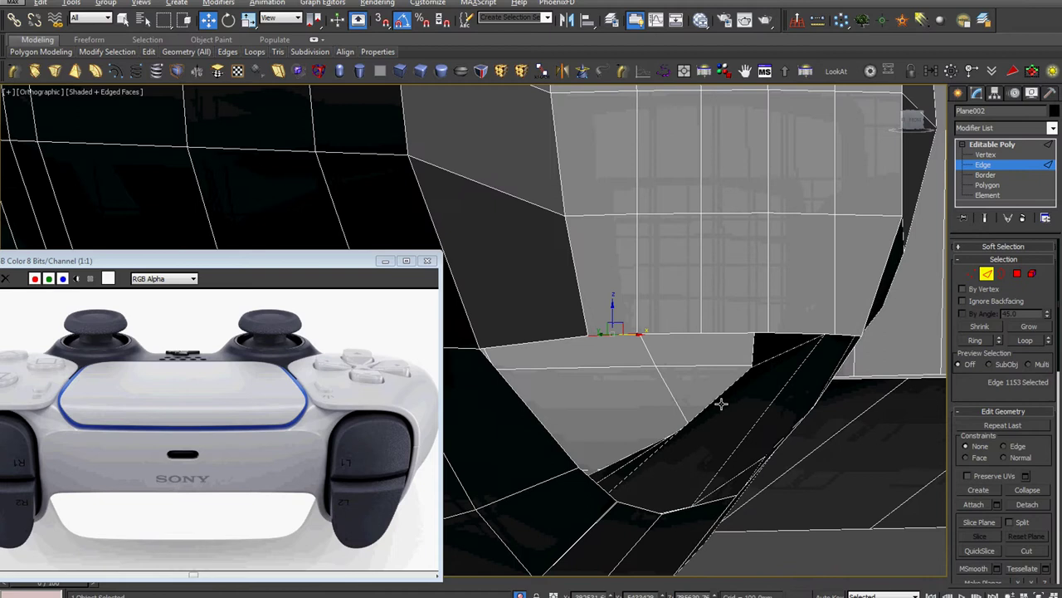
alt+middle_drag(723, 403, 726, 384)
ctrl+click(721, 345)
ctrl+click(772, 354)
ctrl+click(793, 357)
ctrl+click(834, 364)
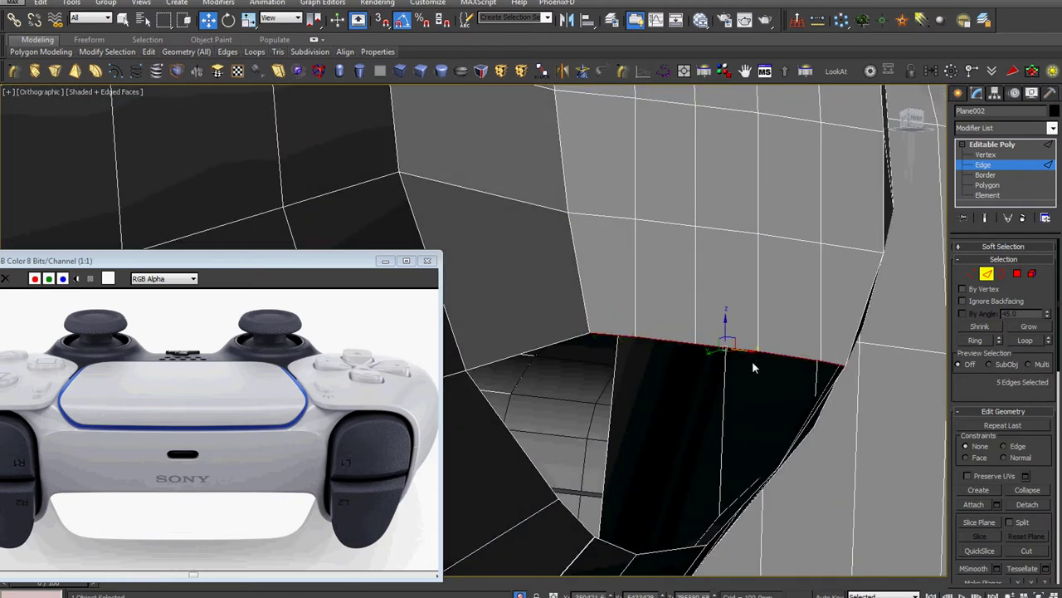
shift+drag(726, 344, 752, 446)
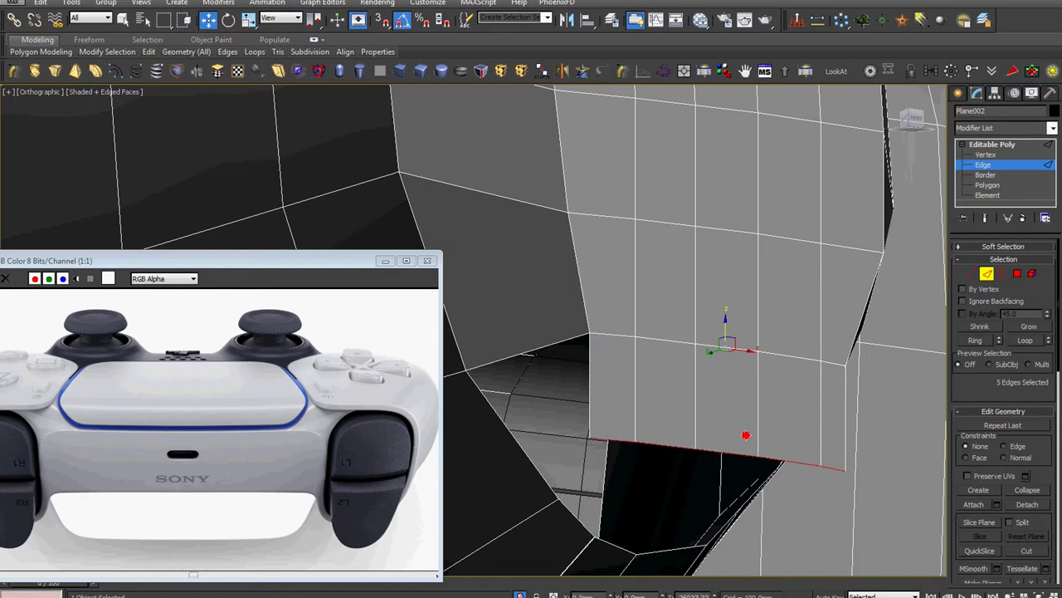
alt+middle_drag(752, 446, 746, 421)
key(f)
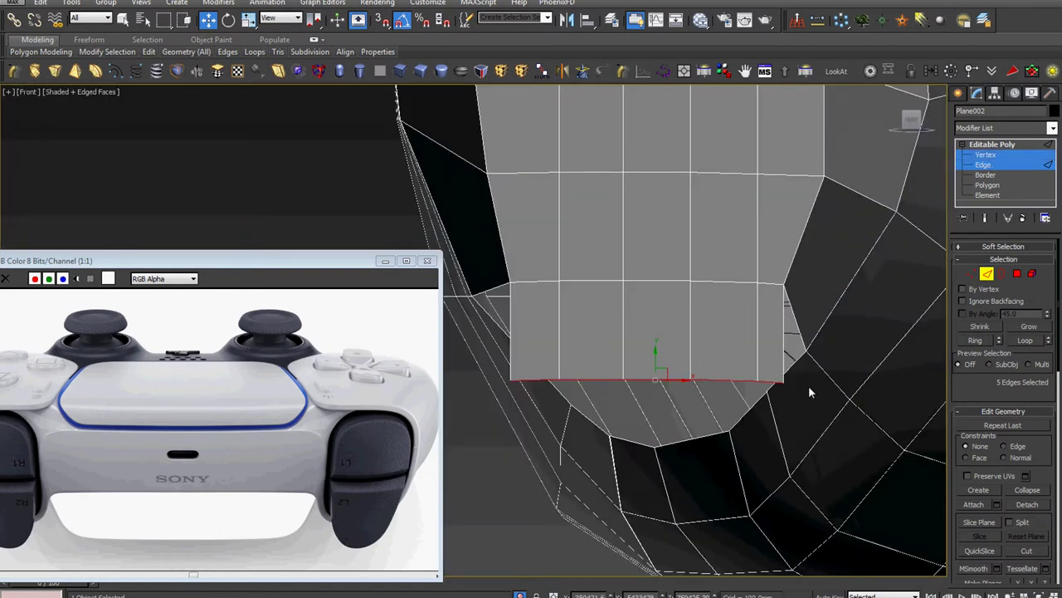
click(384, 261)
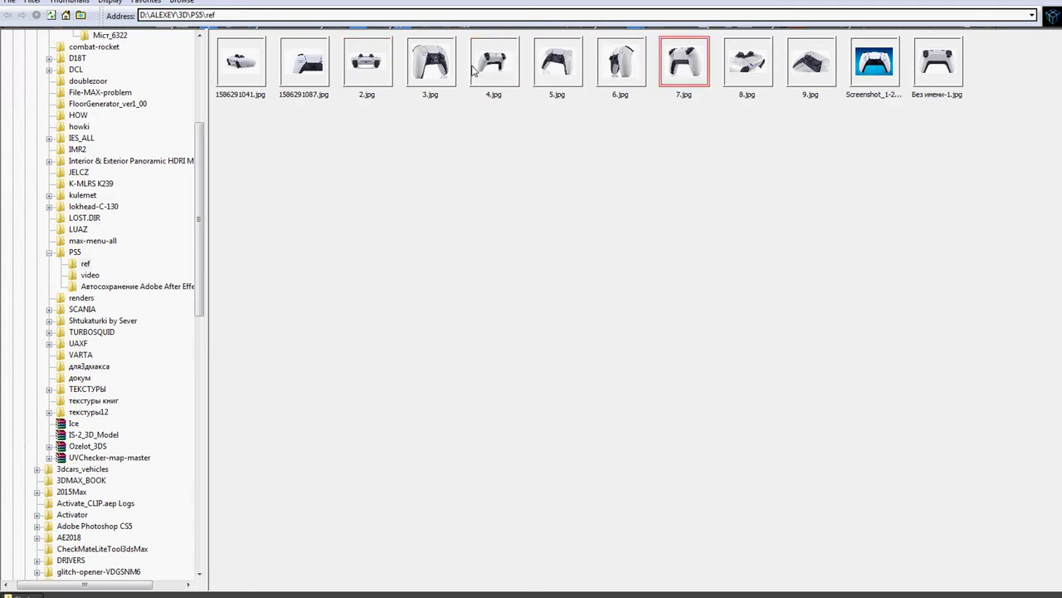
Open 1586291041.jpg from the ref folder and position its viewer at the upper left
double_click(250, 65)
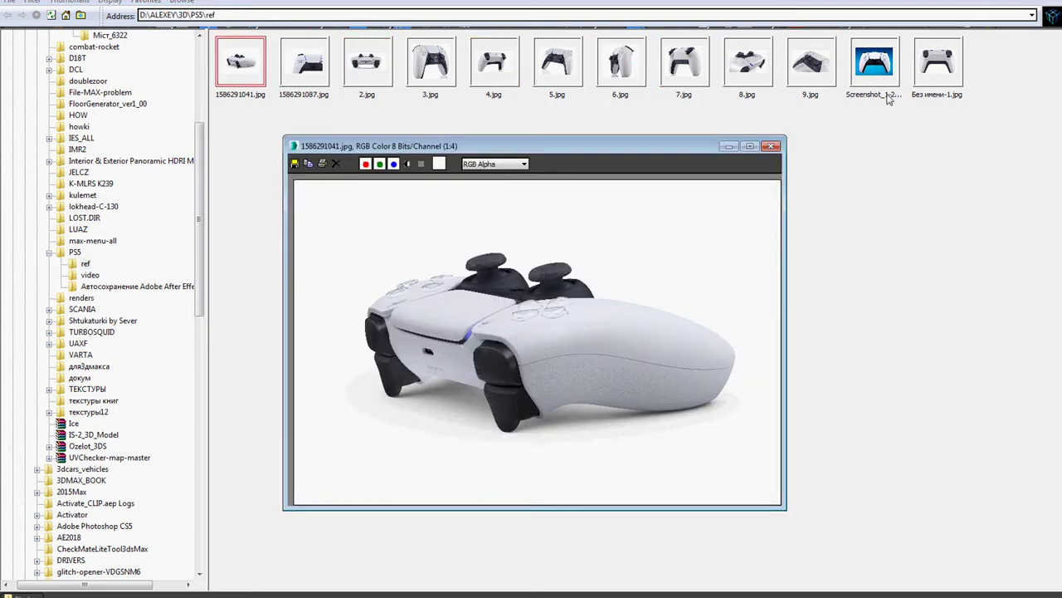
click(1000, 3)
mouse_move(655, 145)
mouse_down()
mouse_move(442, 166)
mouse_move(370, 116)
mouse_up()
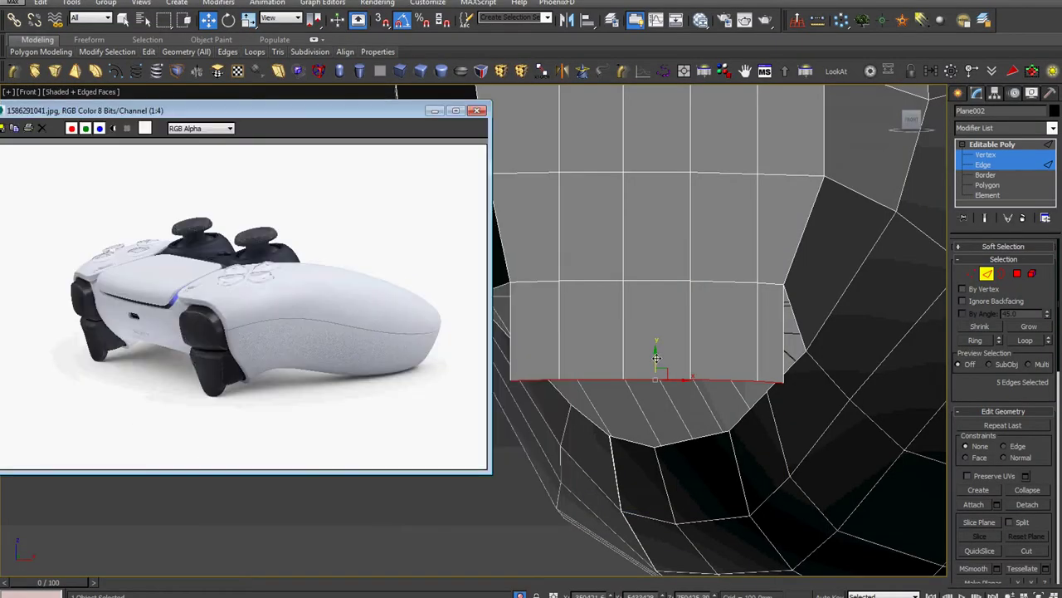
At Vertex level, nudge the selected panel-edge vertex up and right
scroll(655, 356, down, 4)
scroll(716, 299, up, 3)
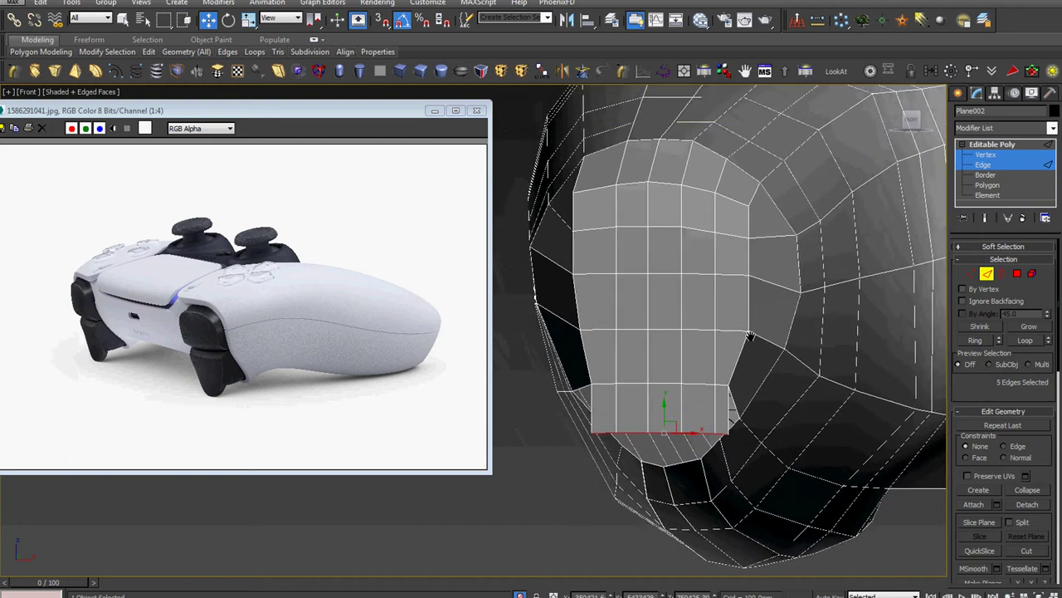
scroll(730, 292, up, 3)
key(1)
drag(755, 274, 759, 270)
scroll(789, 262, down, 2)
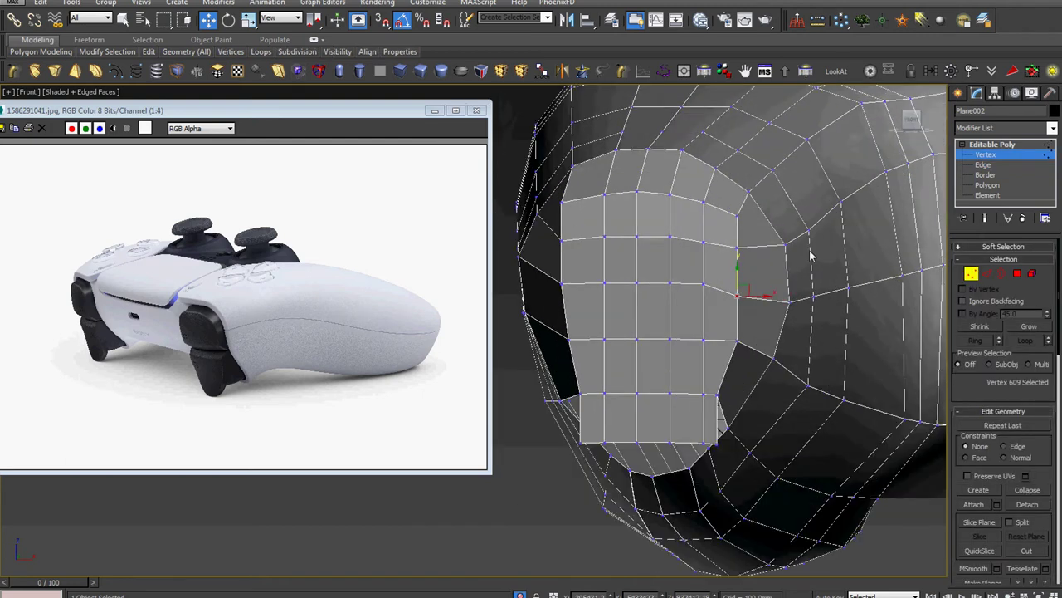
scroll(810, 252, up, 3)
scroll(805, 230, up, 4)
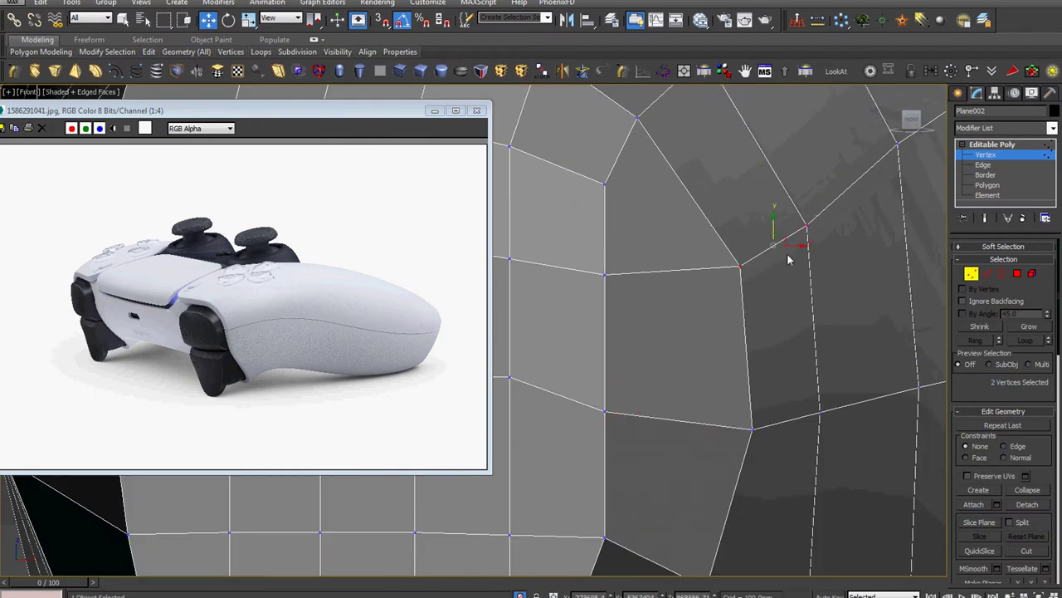
scroll(784, 249, down, 5)
Move the vertices at the grip's rounded end to the right along X
alt+middle_drag(803, 335, 698, 368)
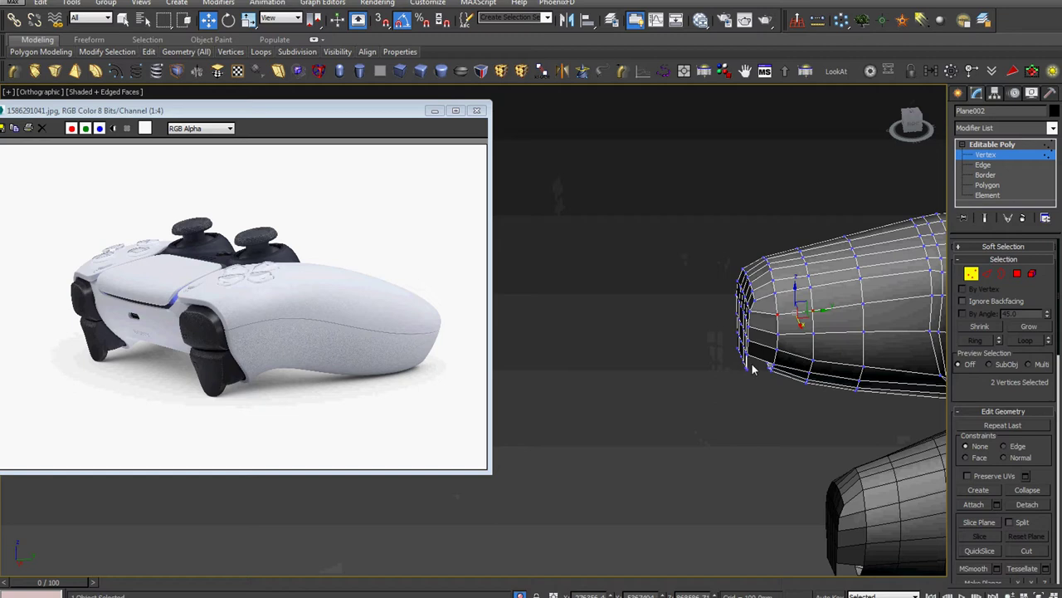
scroll(752, 370, up, 5)
mouse_move(761, 344)
alt+middle_down()
mouse_move(770, 297)
mouse_move(690, 453)
mouse_move(709, 476)
alt+middle_up()
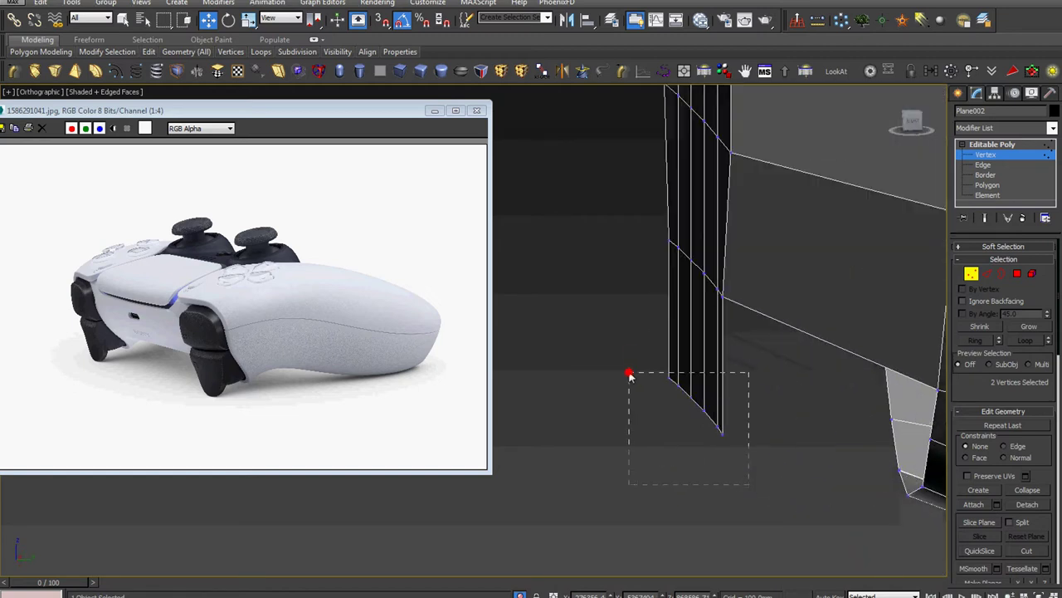
right_click(711, 406)
click(736, 439)
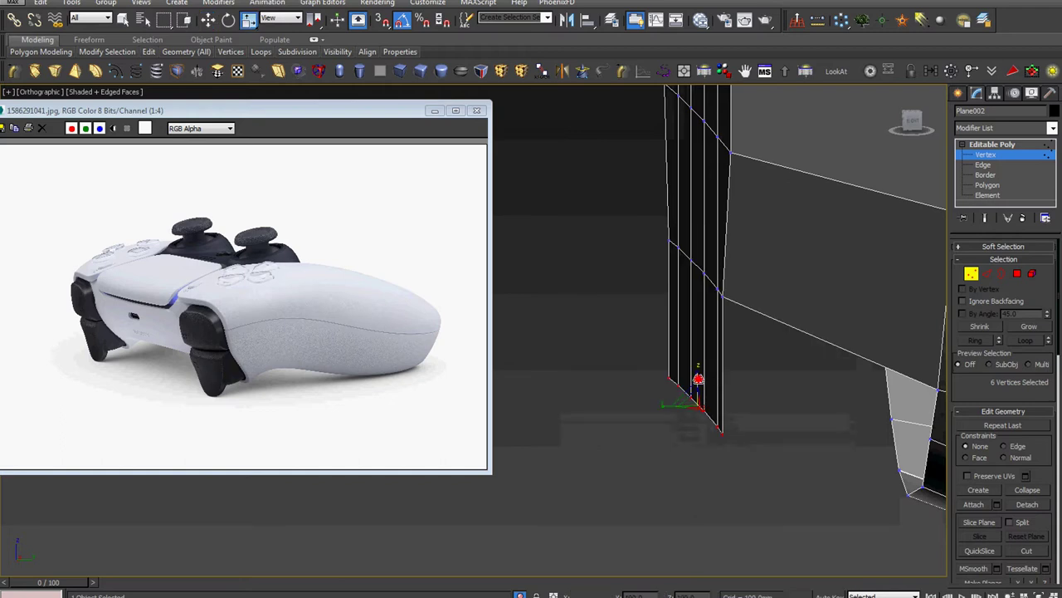
key(w)
drag(714, 406, 750, 404)
mouse_move(751, 404)
alt+middle_down()
mouse_move(764, 332)
mouse_move(909, 315)
alt+middle_up()
Return to the front view, frame the panel's bottom row and select two bottom vertices
key(f)
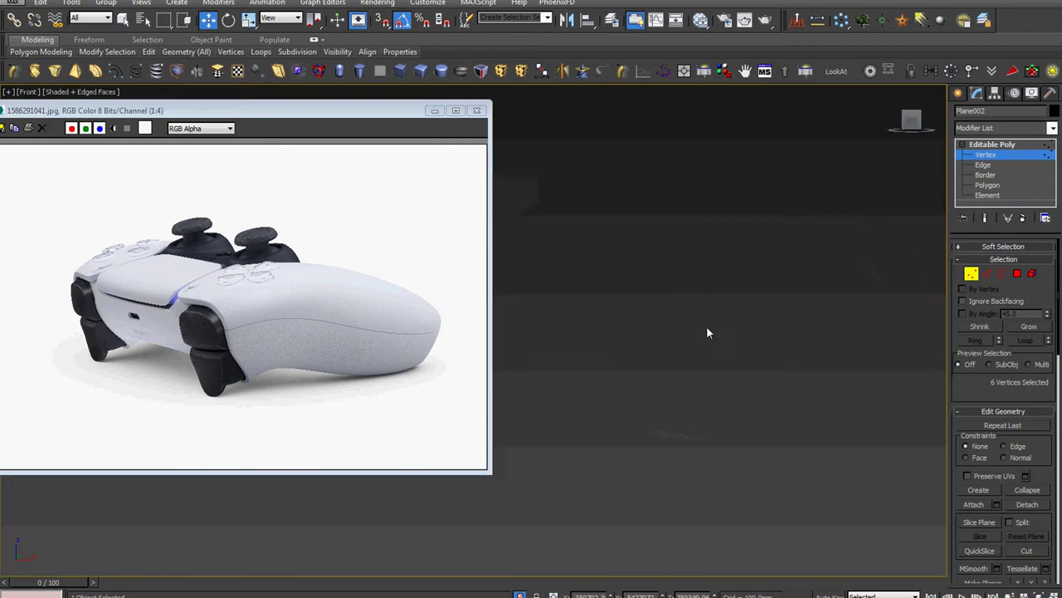
scroll(706, 332, down, 3)
scroll(756, 347, down, 2)
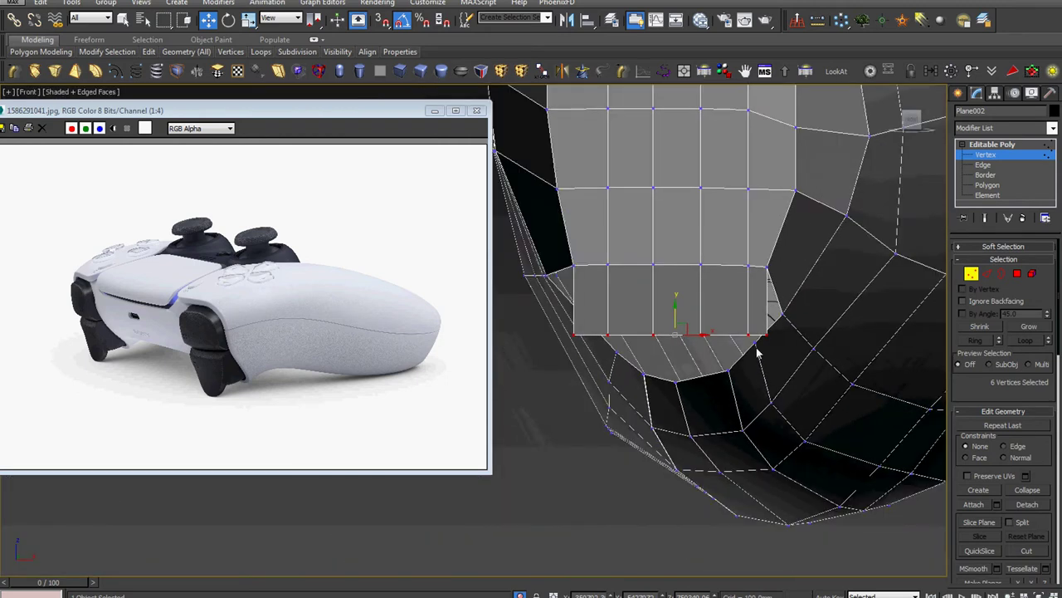
scroll(624, 339, up, 2)
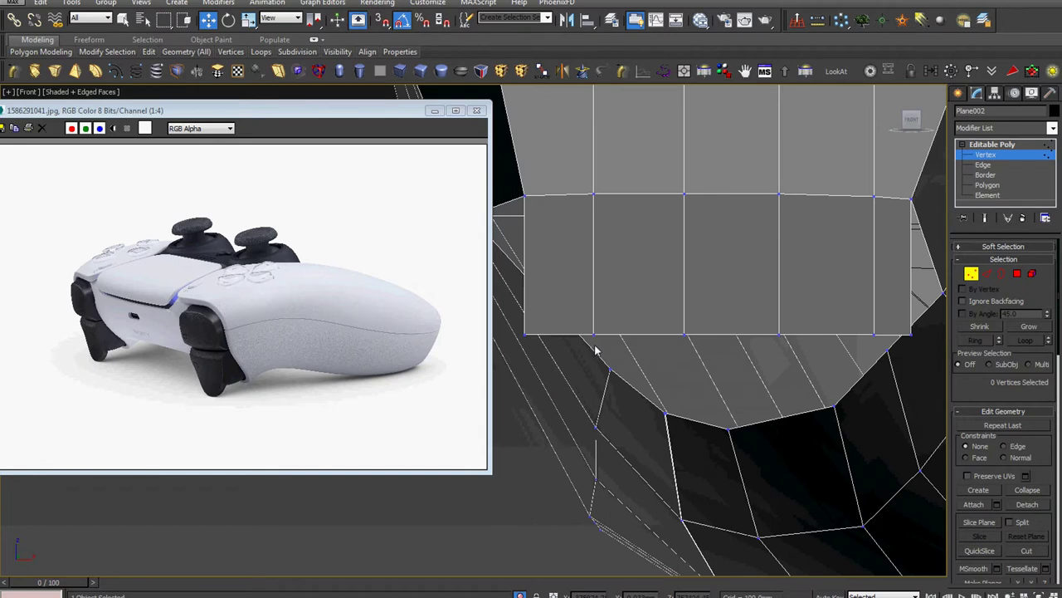
middle_drag(594, 350, 629, 350)
drag(656, 330, 685, 335)
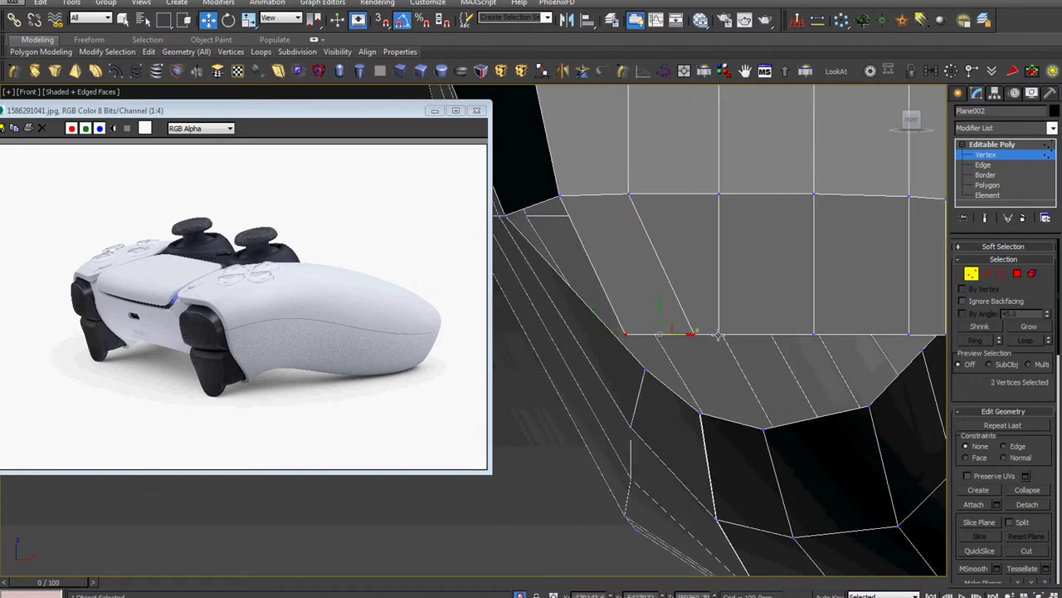
middle_drag(729, 342, 686, 390)
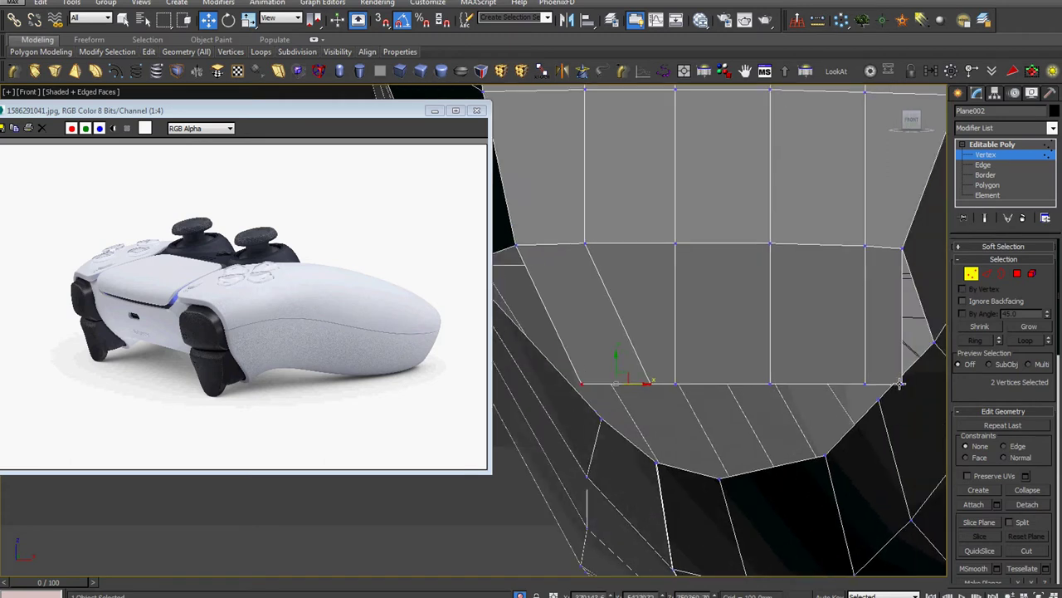
Slide the new row's lower-left bottom edge left along X, skewing its faces
click(984, 165)
click(882, 383)
drag(905, 385, 852, 386)
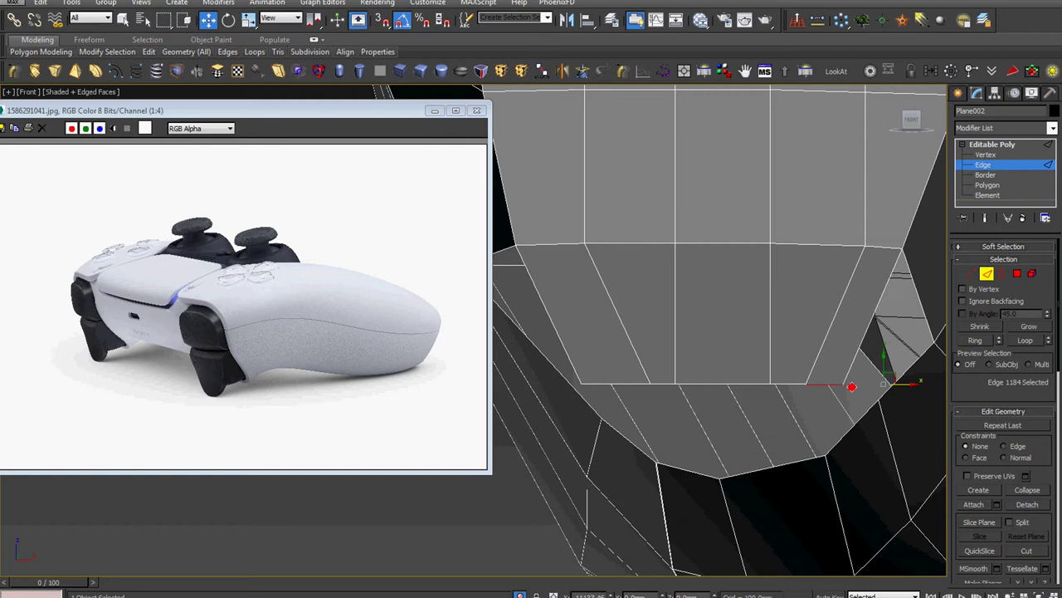
At Vertex level, push the bottom-corner vertex right along X to taper the lower edge
click(985, 155)
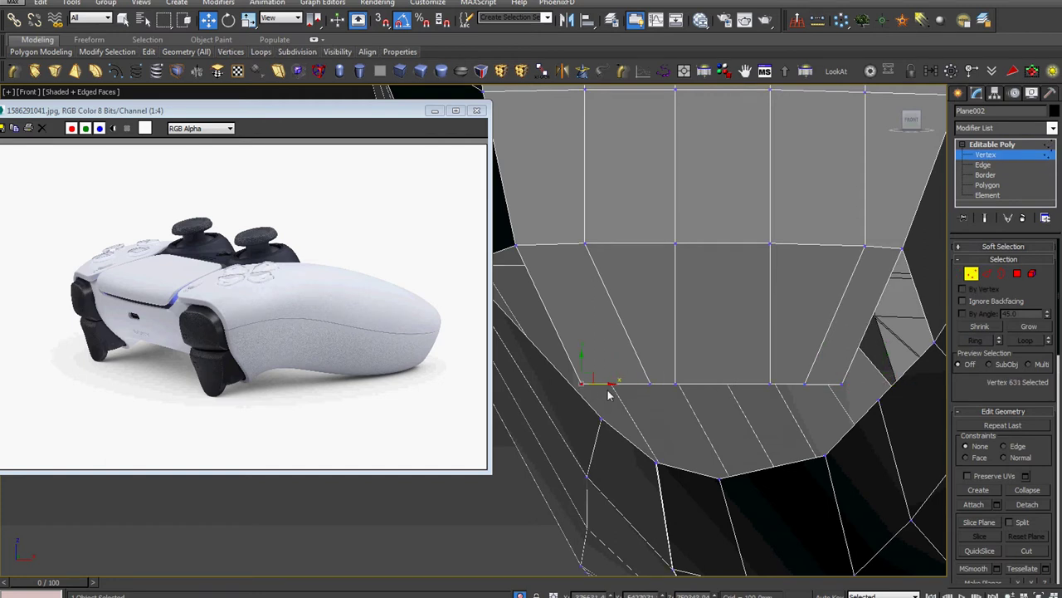
alt+middle_drag(631, 382, 727, 338)
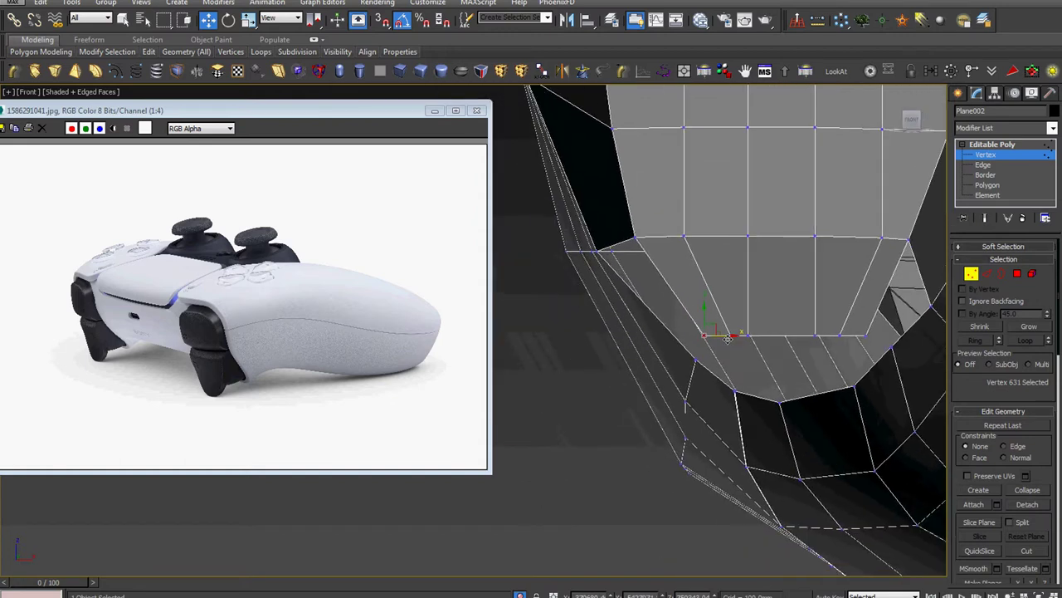
mouse_move(713, 375)
alt+middle_down()
mouse_move(697, 272)
mouse_move(689, 384)
alt+middle_up()
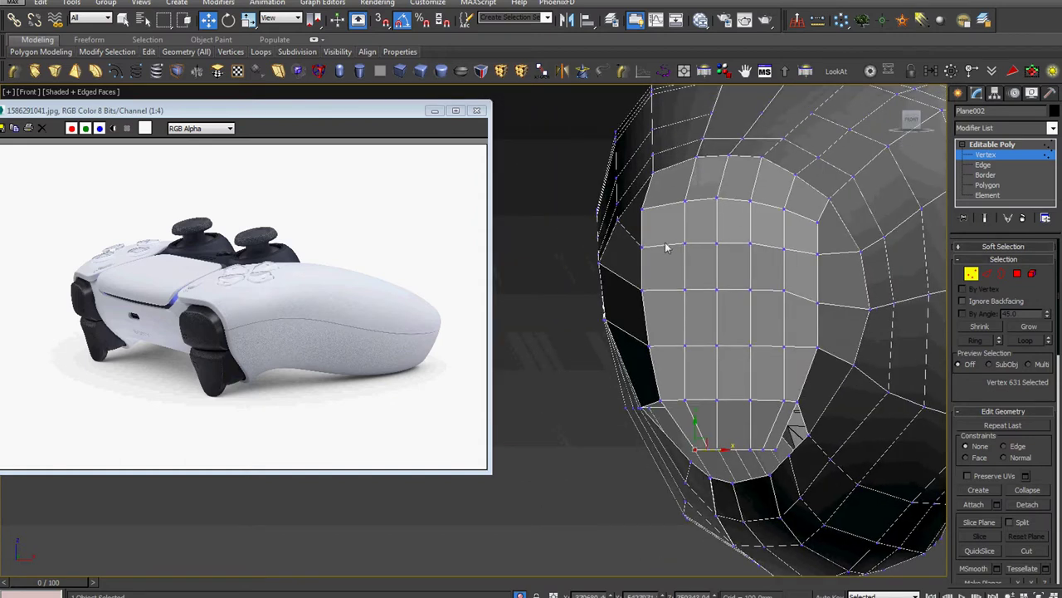
scroll(661, 211, up, 2)
mouse_move(662, 212)
alt+middle_down()
mouse_move(711, 398)
mouse_move(644, 398)
alt+middle_up()
drag(654, 401, 674, 401)
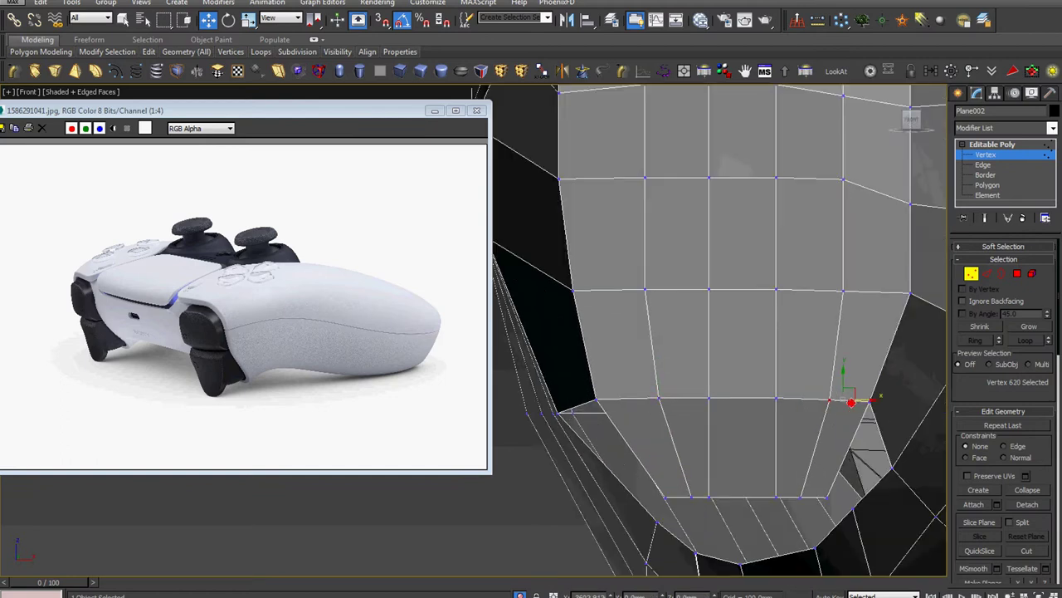
Orbit around the mesh and switch to Element selection
mouse_move(830, 403)
alt+middle_down()
mouse_move(761, 362)
mouse_move(703, 371)
alt+middle_up()
mouse_move(731, 407)
alt+middle_down()
mouse_move(750, 427)
mouse_move(747, 403)
mouse_move(673, 419)
mouse_move(794, 384)
alt+middle_up()
key(2)
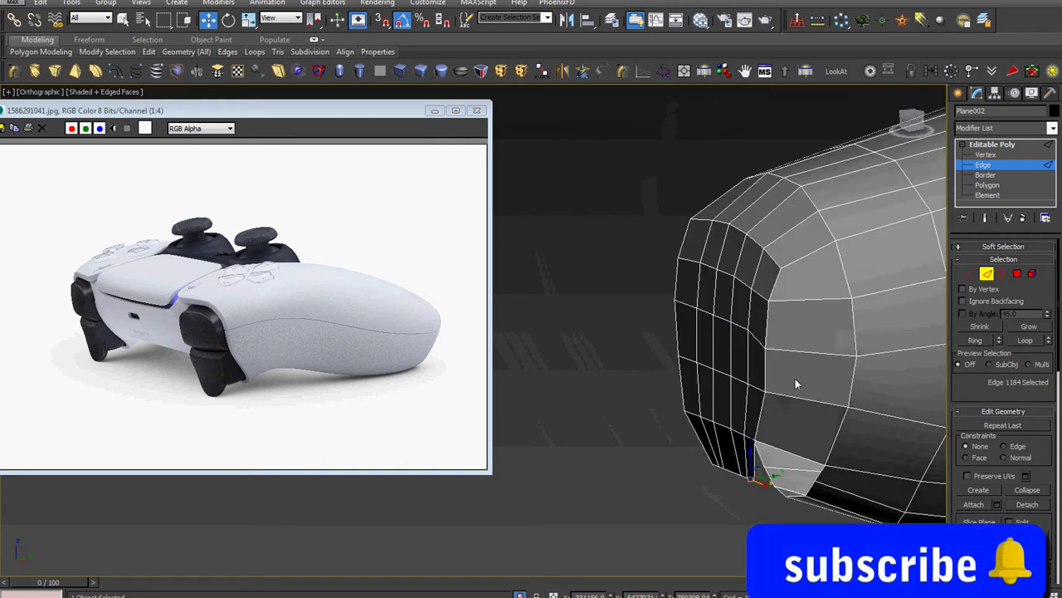
key(5)
click(795, 379)
scroll(1059, 352, down, 5)
Clear the element selection, bring the mesh into view and switch to Polygon level
scroll(1058, 352, down, 2)
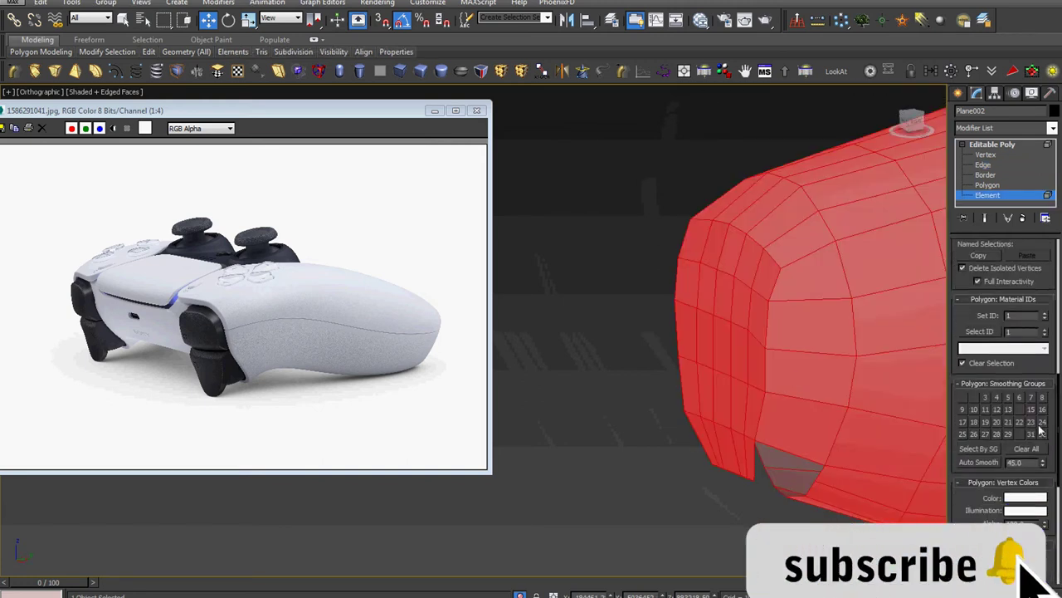
key(5)
mouse_move(839, 270)
middle_down()
mouse_move(770, 277)
mouse_move(735, 357)
middle_up()
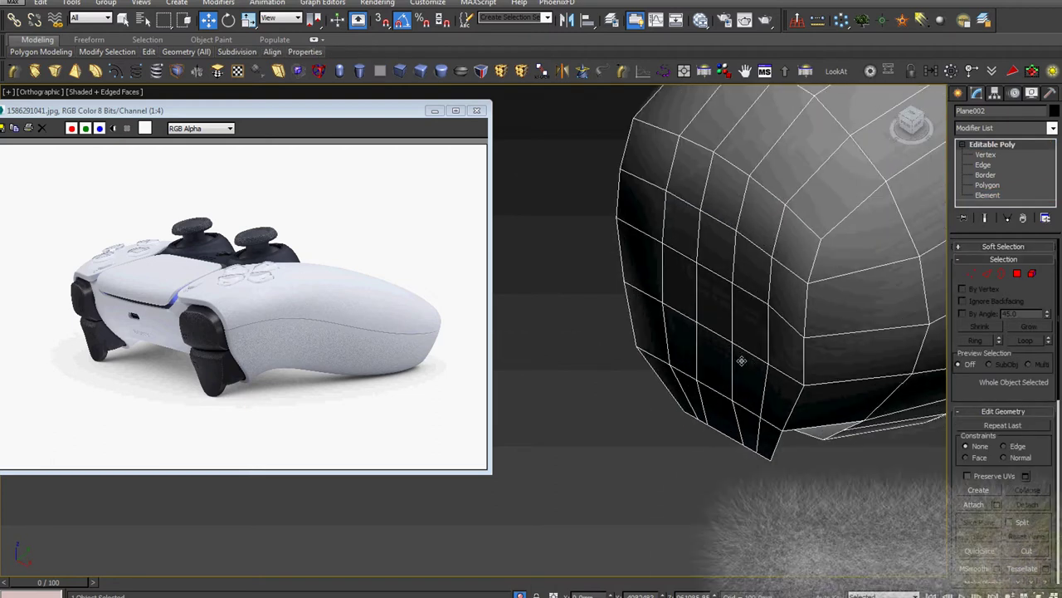
key(5)
key(4)
Select a ring of polygons around the grip's centre face, then undo that change
click(741, 384)
ctrl+click(718, 368)
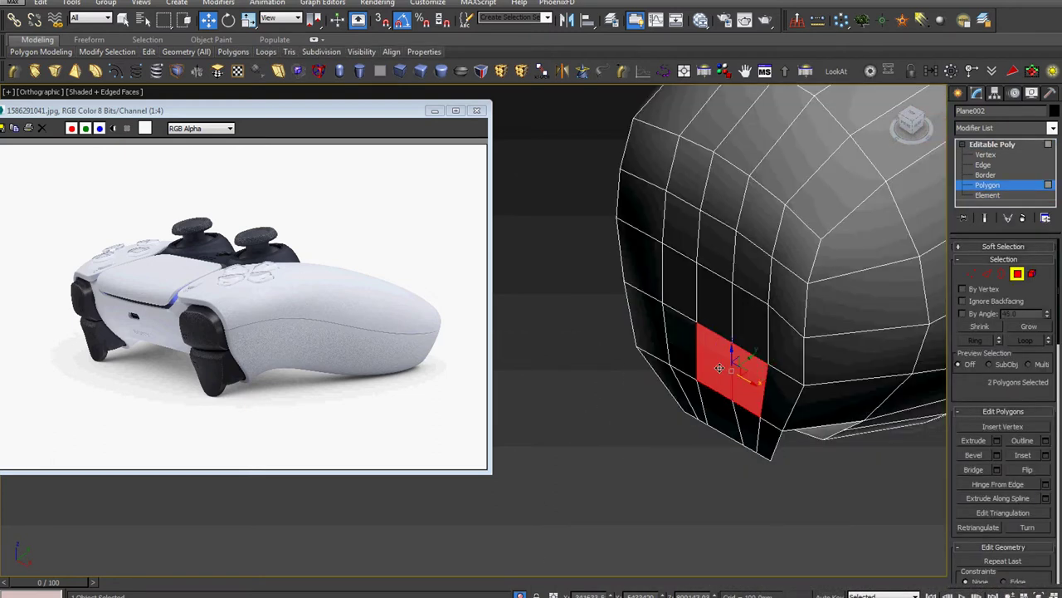
ctrl+click(685, 332)
ctrl+click(680, 280)
ctrl+click(681, 223)
ctrl+click(714, 237)
ctrl+click(752, 262)
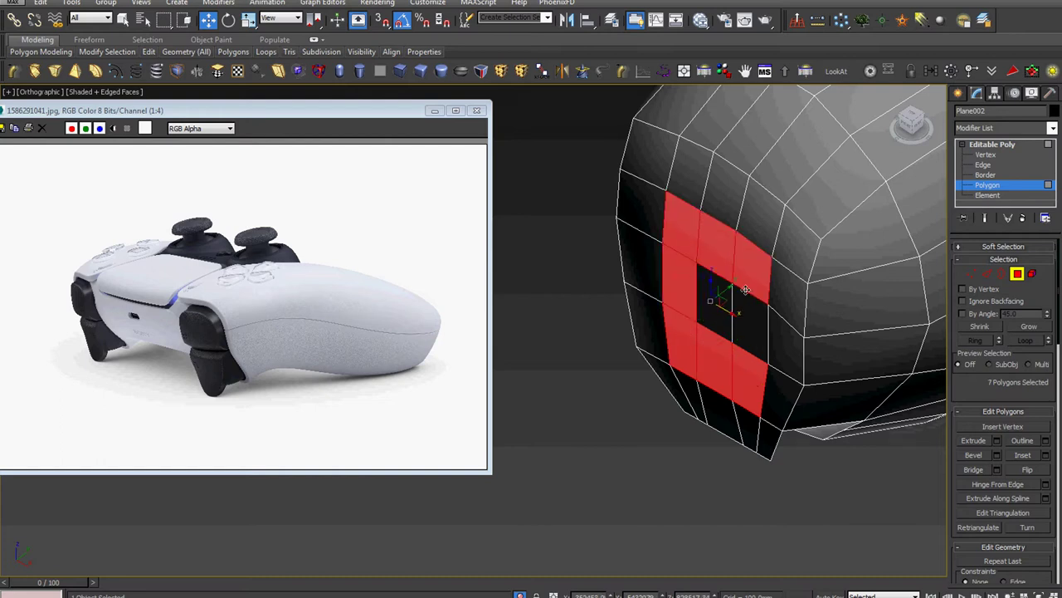
ctrl+click(751, 324)
key(ctrl+z)
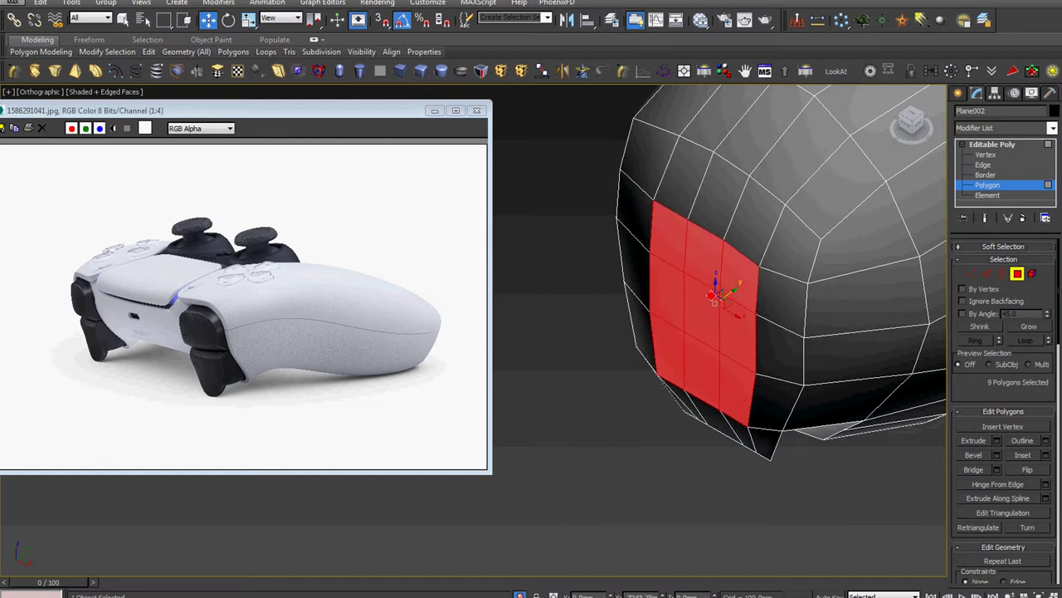
Select a three-polygon column along the grip's rounded end and shift it slightly left
click(693, 281)
ctrl+click(694, 328)
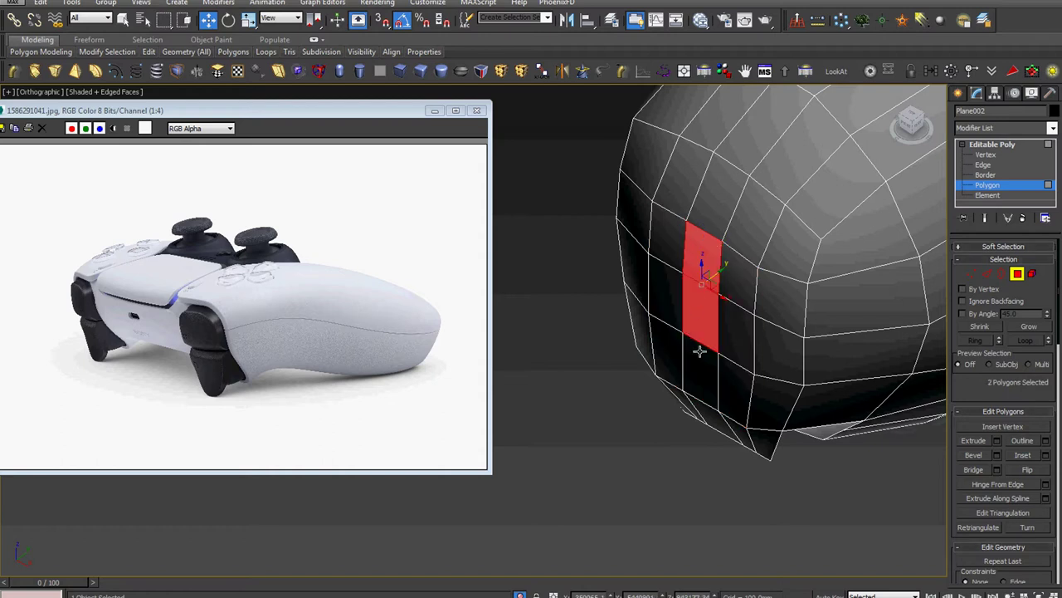
ctrl+click(697, 377)
drag(712, 305, 700, 309)
mouse_move(699, 308)
alt+middle_down()
mouse_move(764, 346)
mouse_move(796, 341)
mouse_move(827, 291)
mouse_move(739, 411)
alt+middle_up()
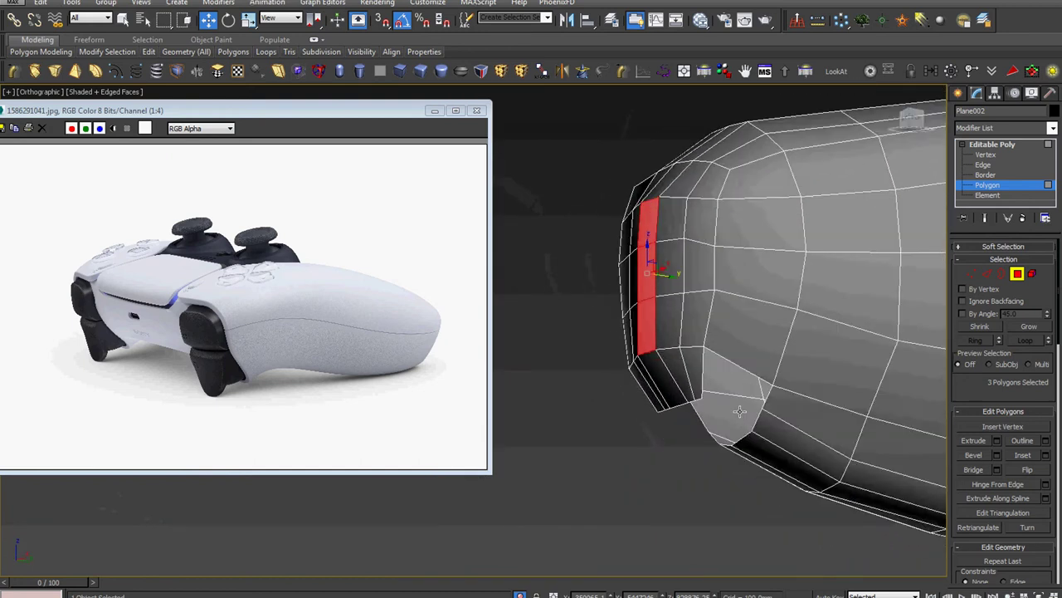
scroll(740, 411, up, 1)
scroll(725, 397, up, 3)
Shift-drag the grip end's bottom edges to extrude a new polygon strip downward
key(2)
click(662, 418)
mouse_move(662, 418)
alt+middle_down()
mouse_move(646, 435)
mouse_move(644, 426)
alt+middle_up()
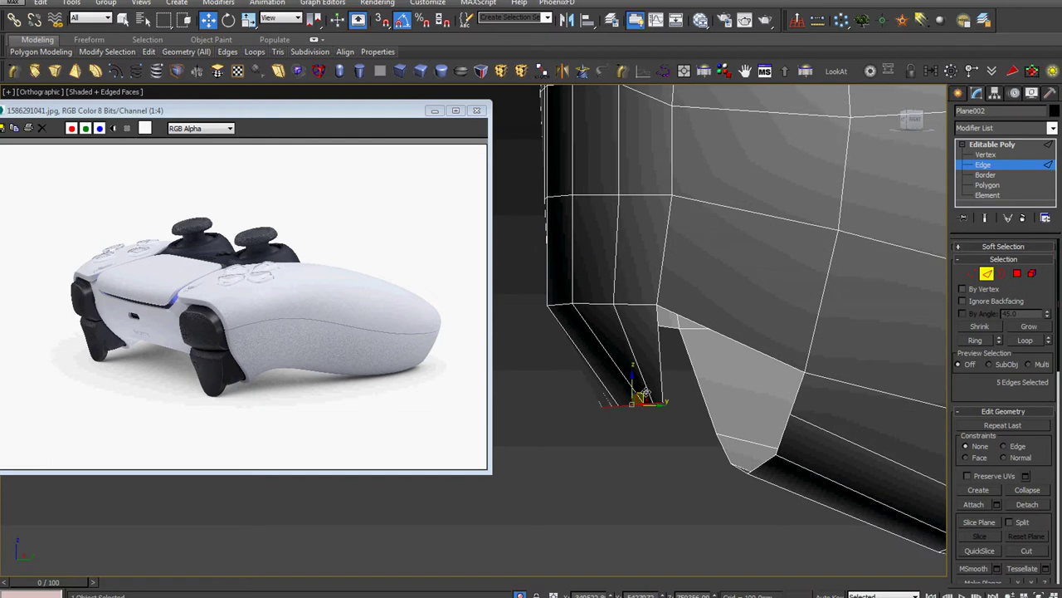
drag(645, 392, 639, 355)
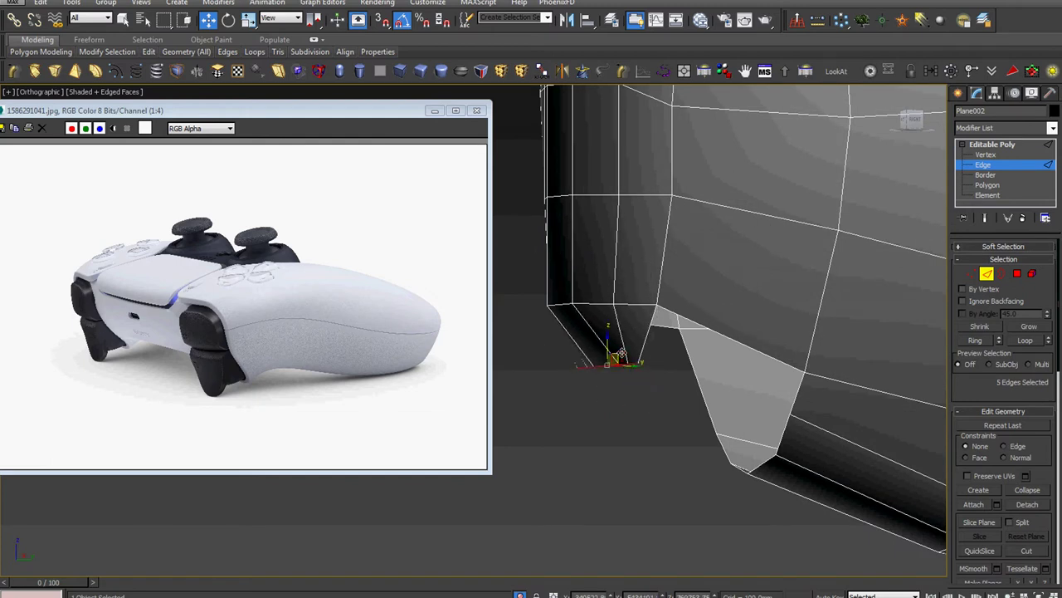
shift+drag(620, 355, 653, 408)
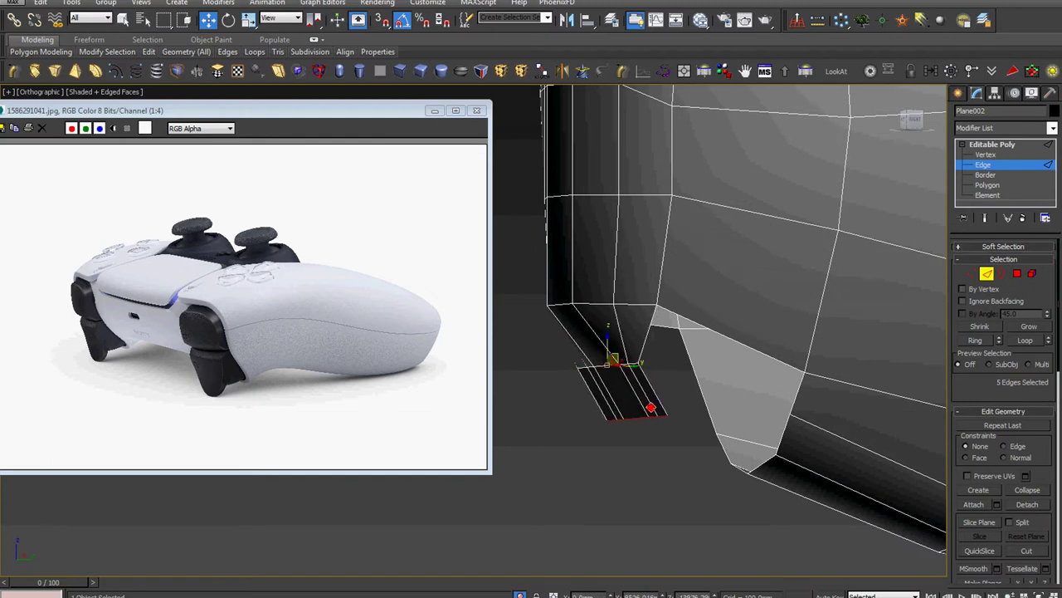
scroll(653, 409, up, 2)
Stretch the strip's right diagonal edge toward the neighbouring face to widen it
click(670, 407)
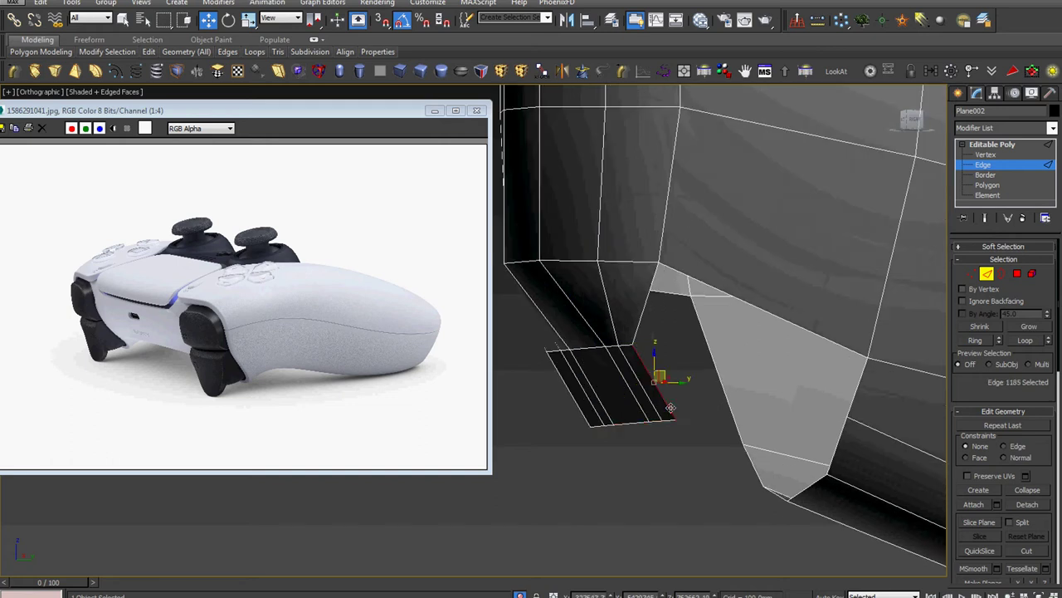
drag(680, 393, 714, 390)
mouse_move(714, 391)
alt+middle_down()
mouse_move(783, 356)
mouse_move(738, 384)
alt+middle_up()
drag(738, 384, 783, 393)
mouse_move(784, 393)
alt+middle_down()
mouse_move(726, 394)
mouse_move(781, 396)
alt+middle_up()
drag(779, 374, 747, 378)
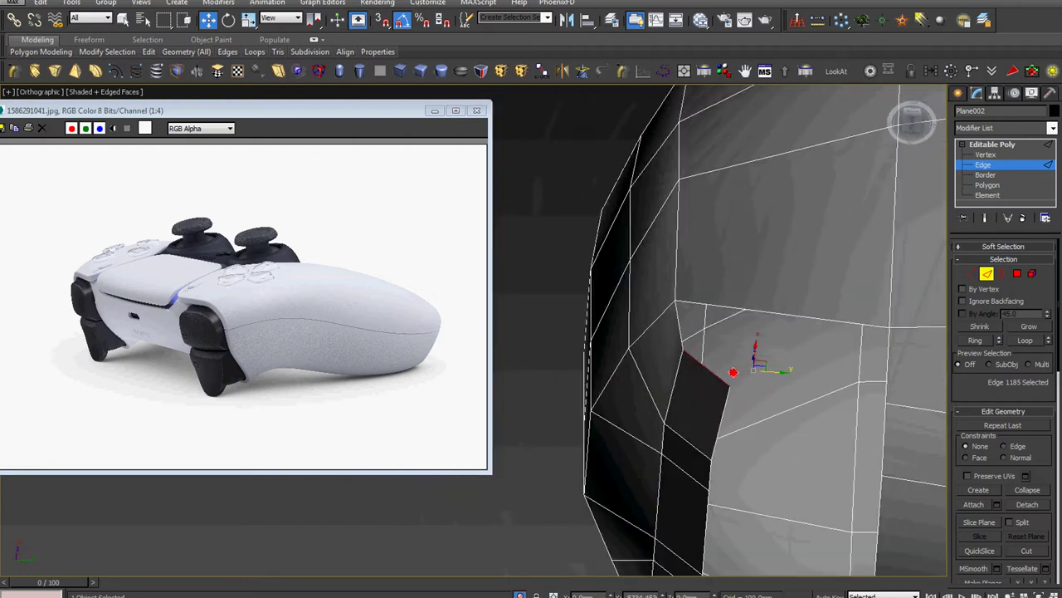
mouse_move(747, 377)
alt+middle_down()
mouse_move(808, 448)
mouse_move(659, 392)
alt+middle_up()
scroll(808, 449, up, 3)
Pick the next edge to adjust and orbit to view it from below
click(621, 355)
alt+middle_drag(621, 355, 741, 354)
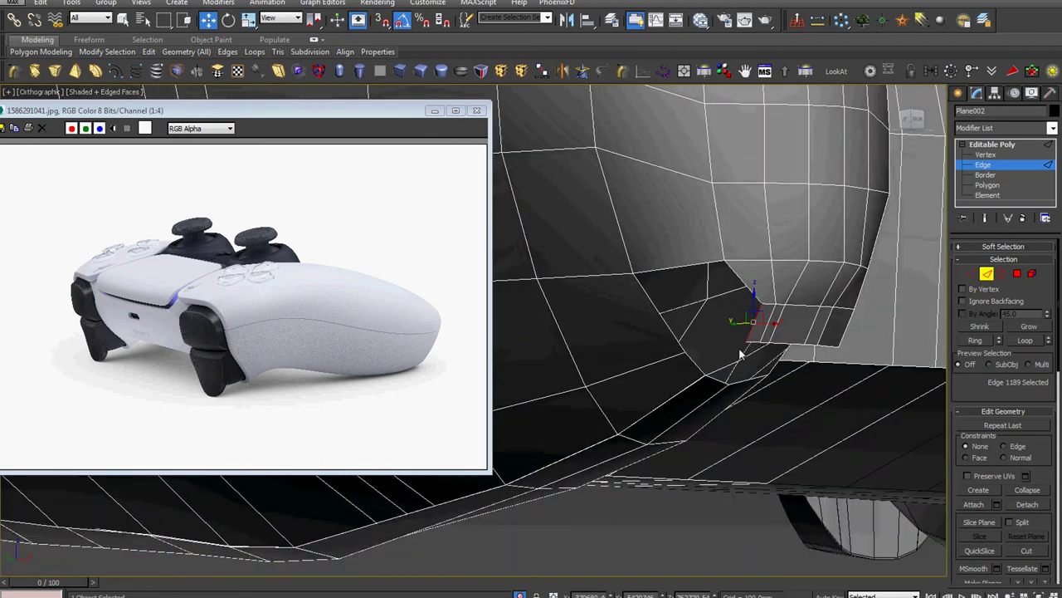
scroll(763, 351, up, 3)
mouse_move(734, 396)
alt+middle_down()
mouse_move(681, 391)
mouse_move(694, 413)
mouse_move(603, 391)
alt+middle_up()
At Vertex level, slide the strip's bottom corner vertex to the right
key(1)
click(606, 447)
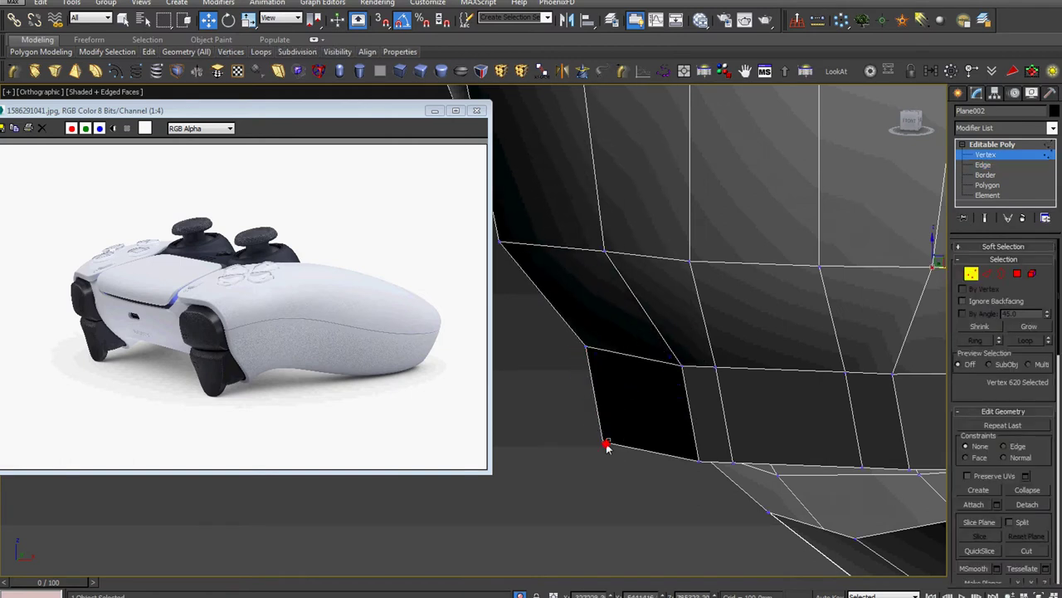
drag(627, 442, 670, 442)
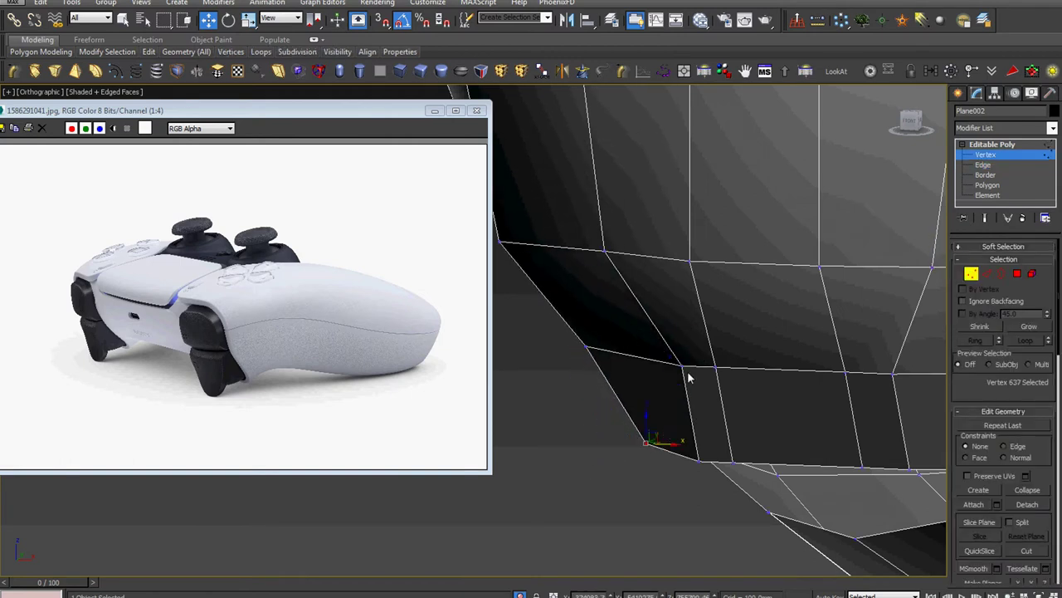
drag(705, 366, 695, 368)
mouse_move(664, 390)
alt+middle_down()
mouse_move(730, 449)
mouse_move(709, 473)
alt+middle_up()
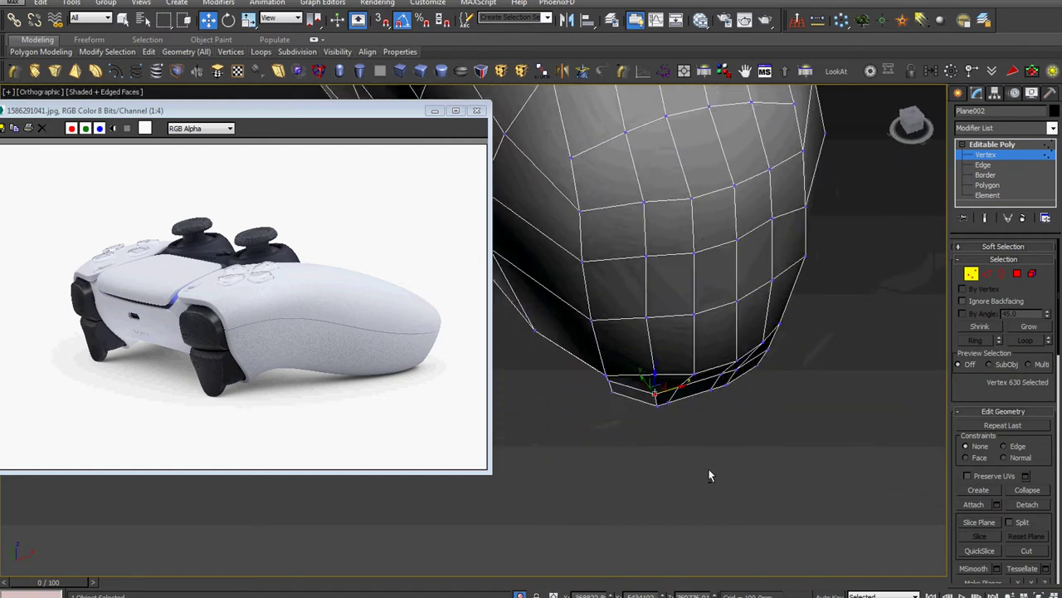
scroll(662, 415, up, 5)
Raise the two bottom corner vertices and adjust the vertices along the bottom edge
click(639, 406)
drag(624, 368, 665, 358)
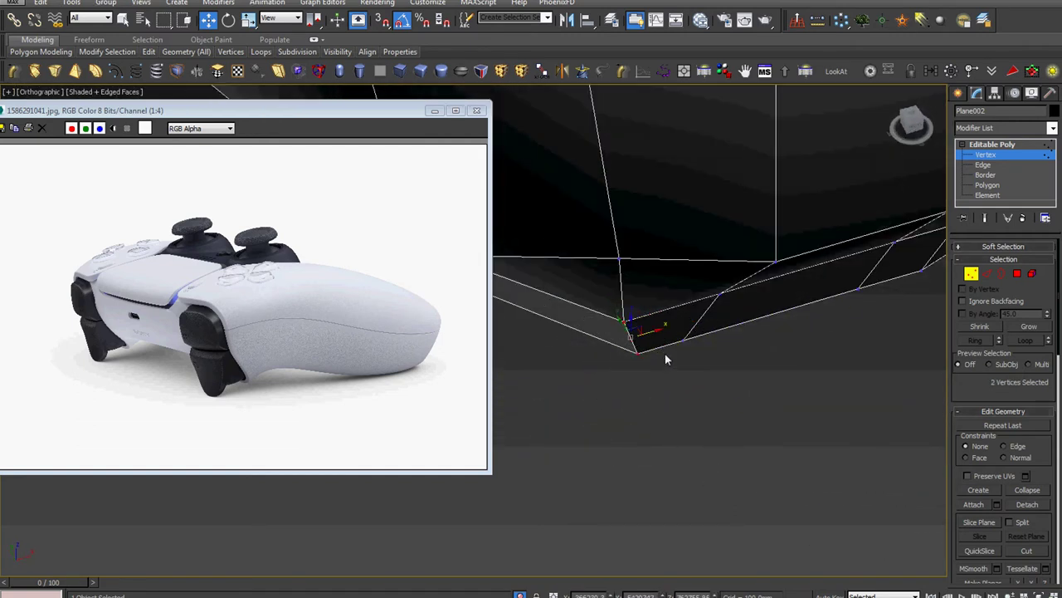
mouse_move(618, 318)
mouse_down()
mouse_move(611, 299)
mouse_move(631, 316)
mouse_up()
click(687, 365)
mouse_move(730, 297)
mouse_down()
mouse_move(730, 327)
mouse_move(747, 310)
mouse_up()
scroll(781, 421, down, 3)
mouse_move(782, 422)
alt+middle_down()
mouse_move(639, 366)
mouse_move(656, 315)
alt+middle_up()
mouse_move(749, 236)
mouse_down()
mouse_move(724, 264)
mouse_move(729, 247)
mouse_move(753, 280)
mouse_up()
click(712, 300)
Shift single strip vertices right and pull one up-left onto the underside surface
alt+middle_drag(754, 280, 790, 347)
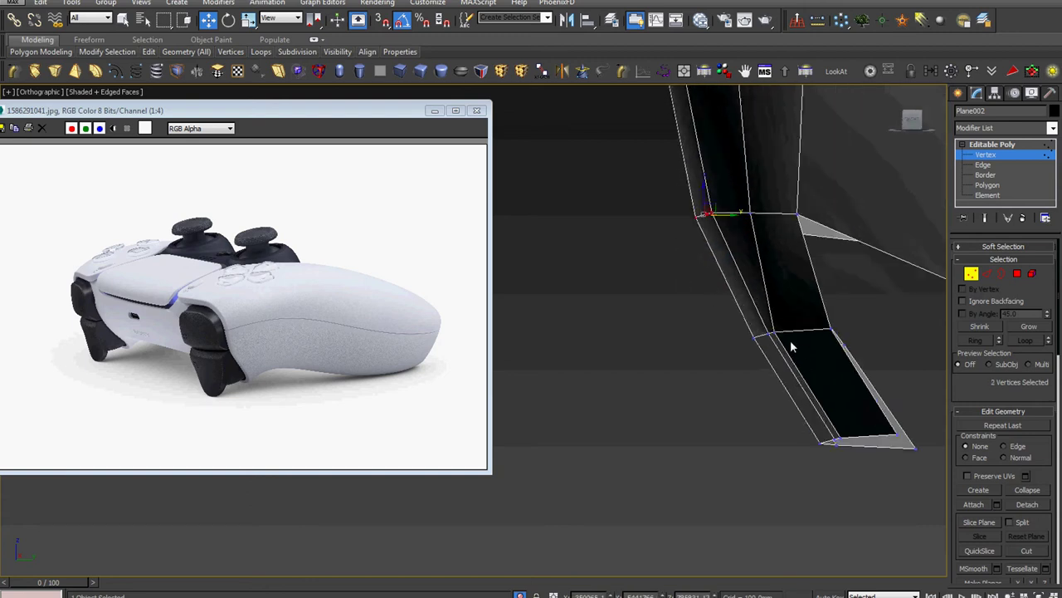
click(770, 329)
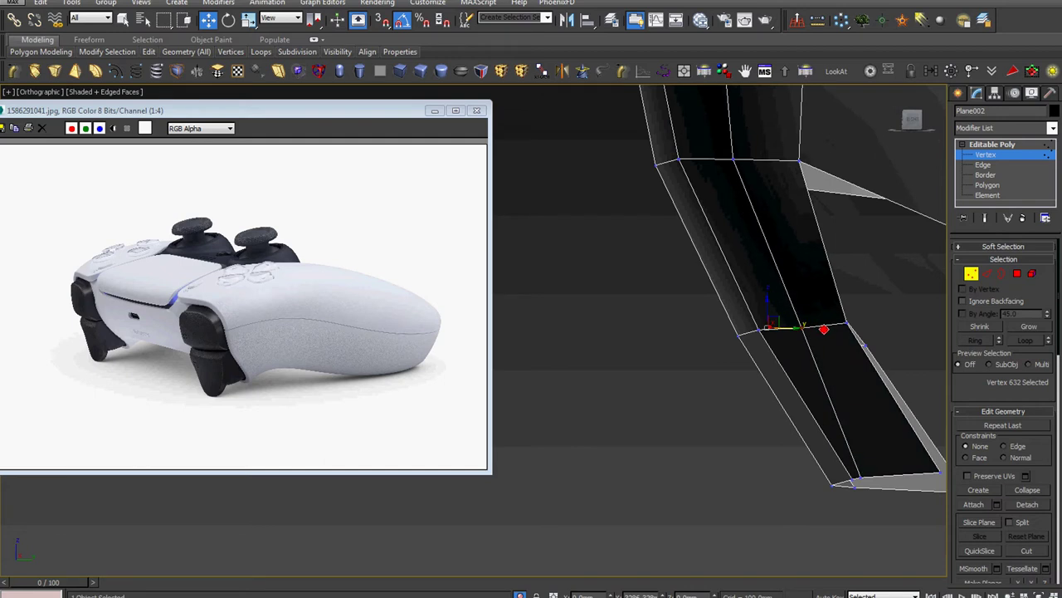
alt+middle_drag(721, 394, 805, 444)
drag(809, 352, 835, 360)
click(787, 394)
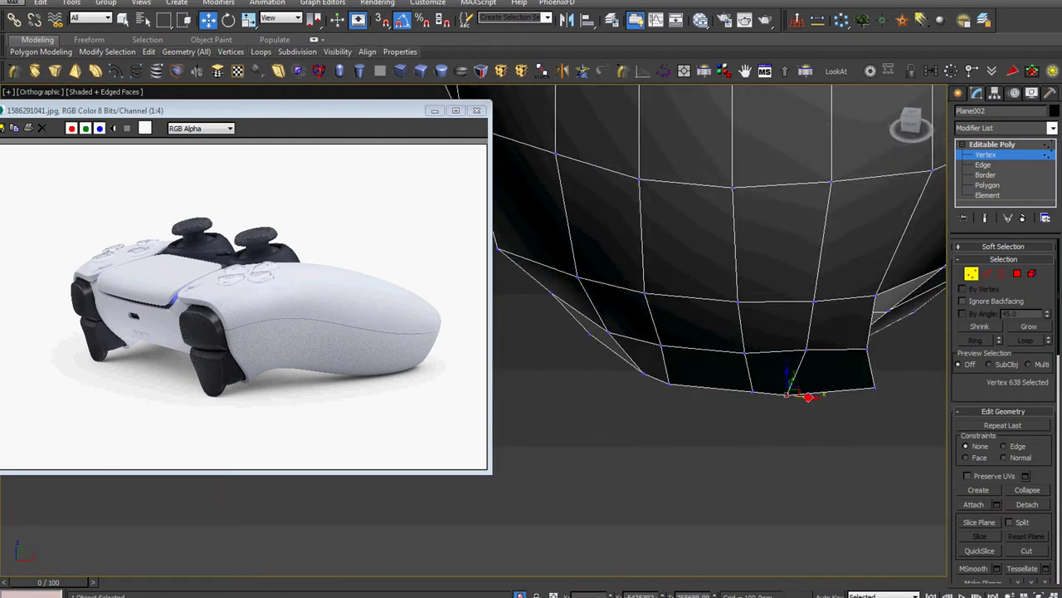
drag(805, 395, 822, 396)
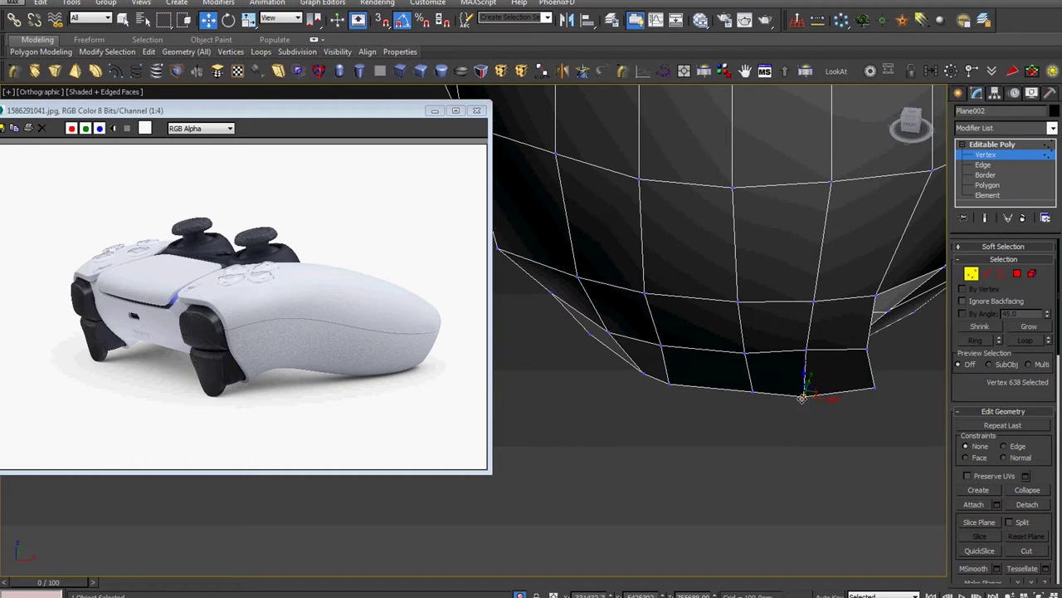
alt+middle_drag(562, 346, 697, 311)
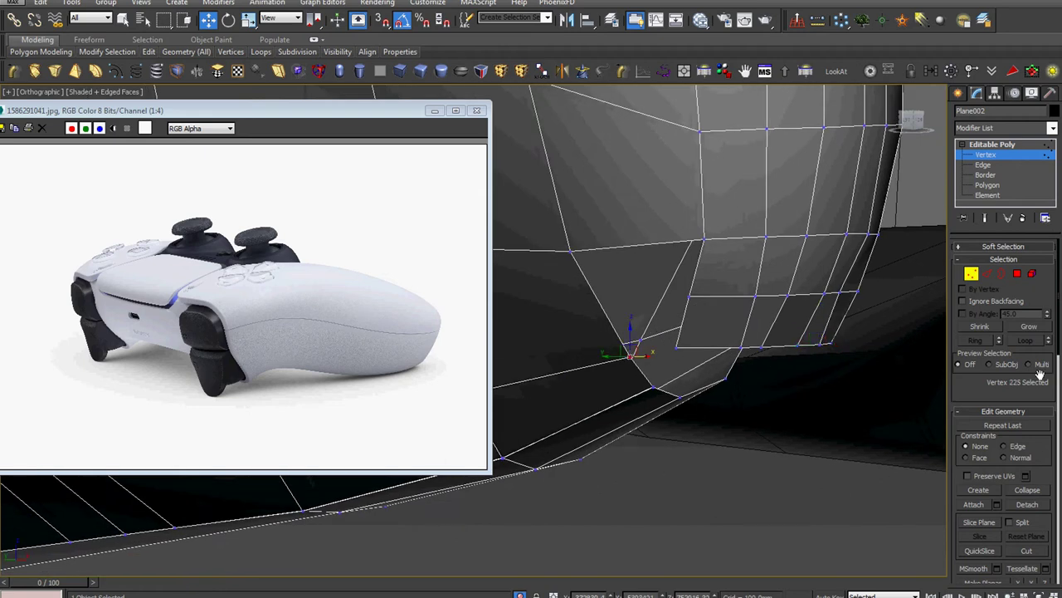
drag(628, 342, 609, 308)
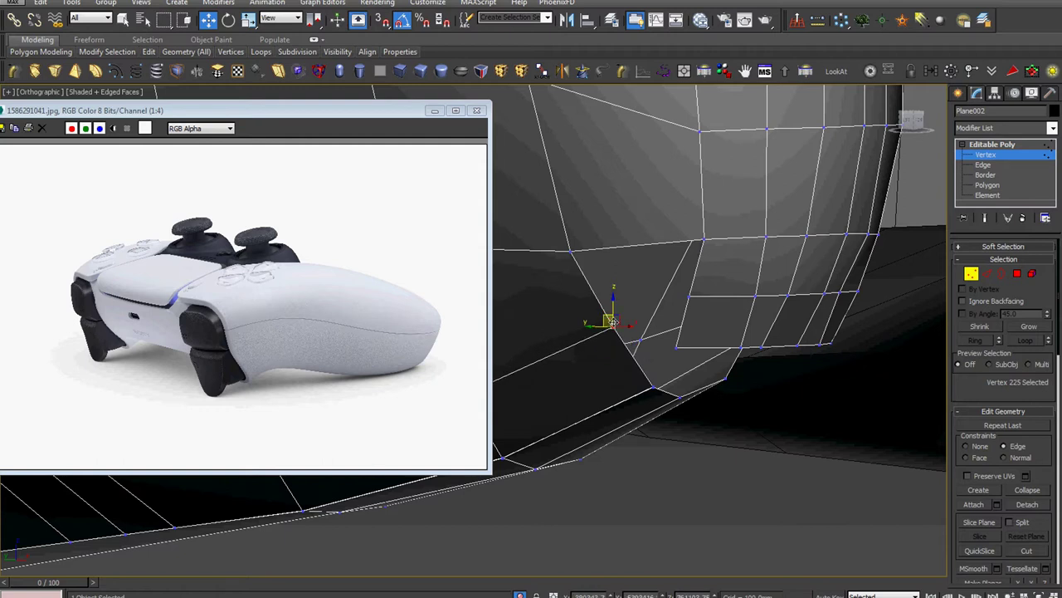
click(984, 164)
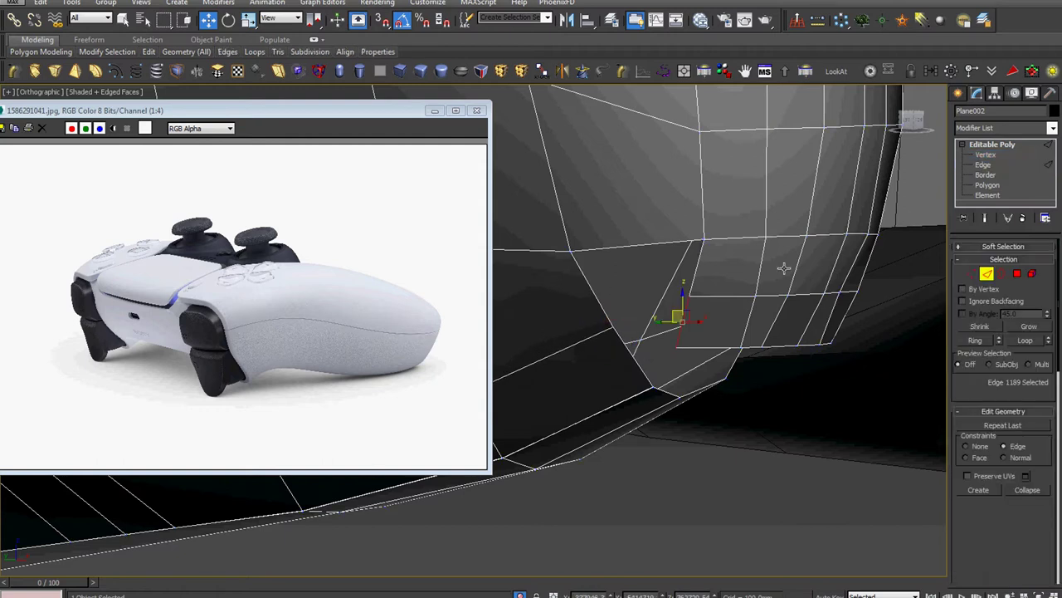
Bridge the first open edge beside the hole into a new face and check it
click(592, 290)
scroll(1014, 388, down, 3)
scroll(1013, 388, down, 2)
scroll(993, 431, down, 2)
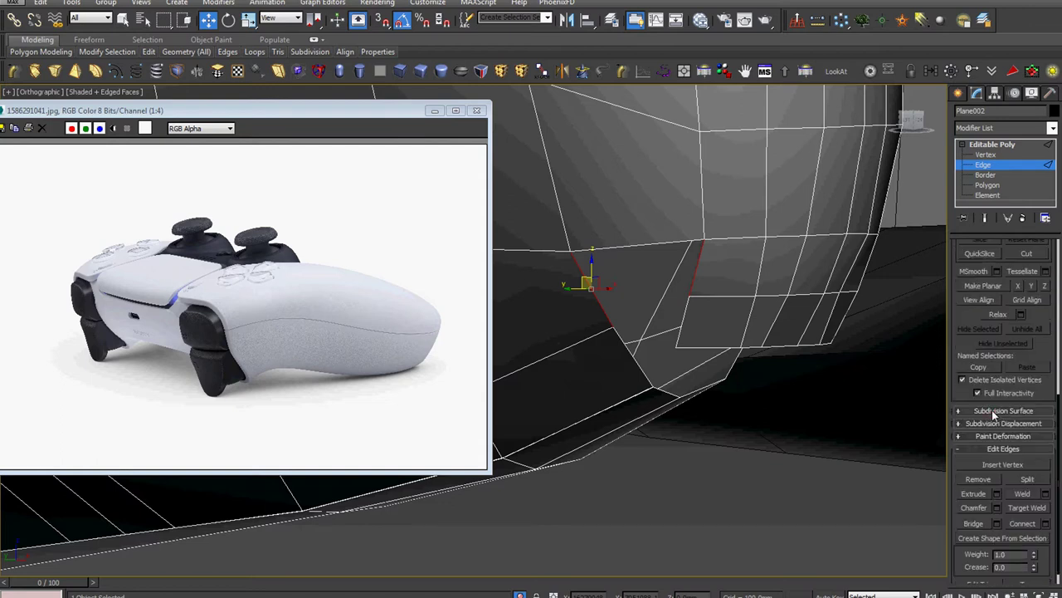
click(974, 524)
mouse_move(806, 425)
alt+middle_down()
mouse_move(688, 302)
mouse_move(629, 355)
mouse_move(655, 365)
alt+middle_up()
key(1)
click(689, 307)
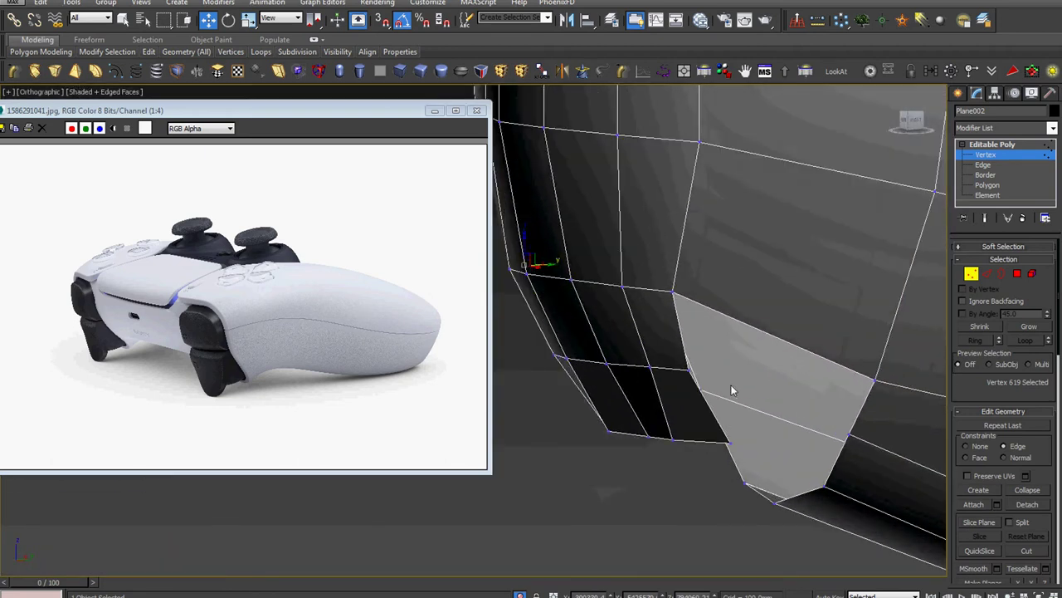
scroll(671, 359, up, 4)
Select two opposite open edges and bridge them with new faces on the underside
key(2)
click(669, 347)
scroll(758, 386, down, 3)
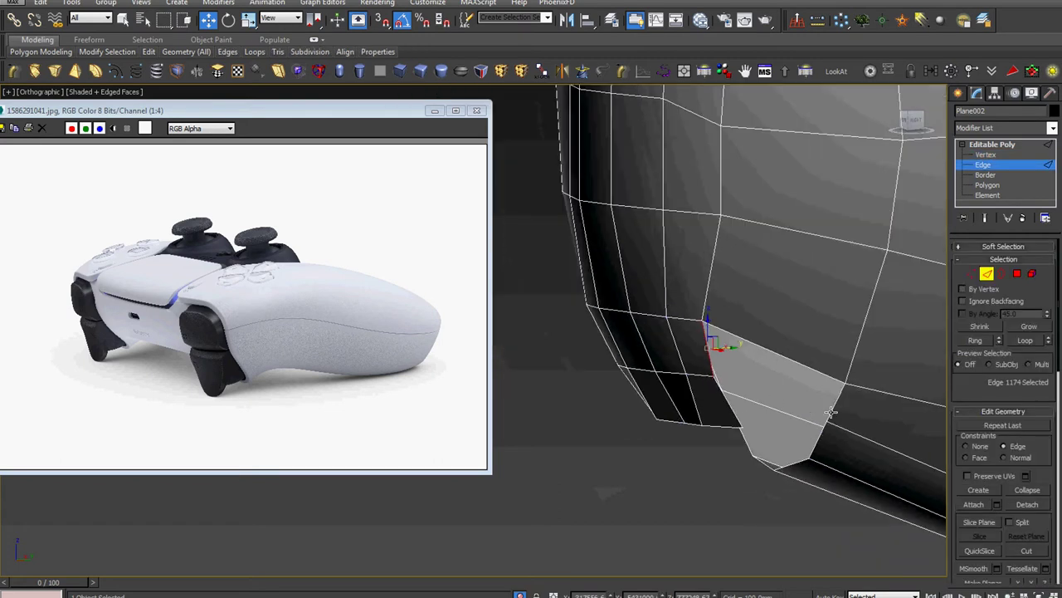
ctrl+click(839, 412)
scroll(988, 449, down, 3)
scroll(1007, 428, down, 3)
scroll(998, 502, down, 3)
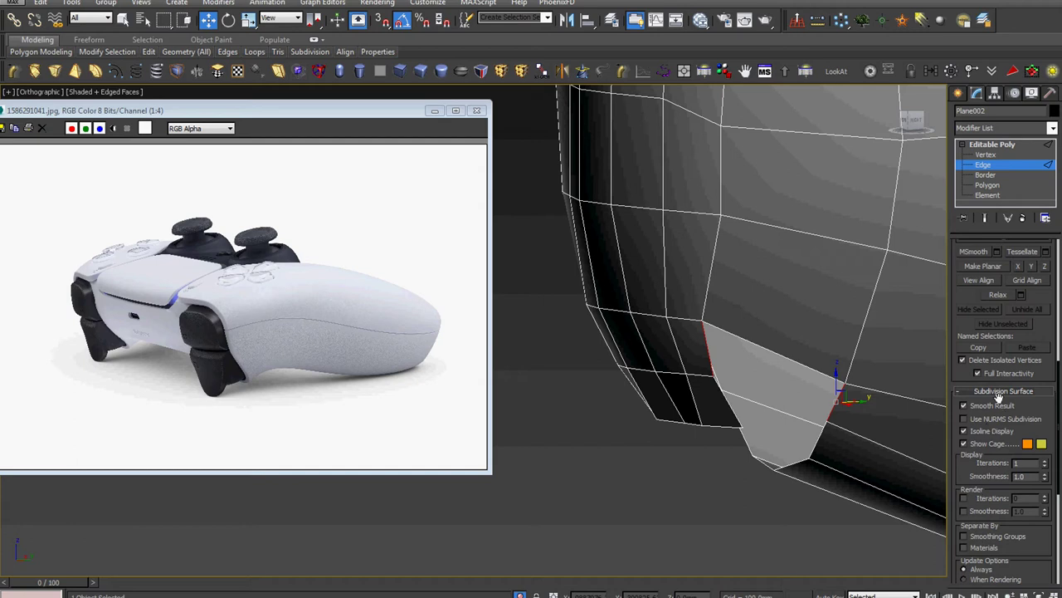
click(997, 394)
click(975, 508)
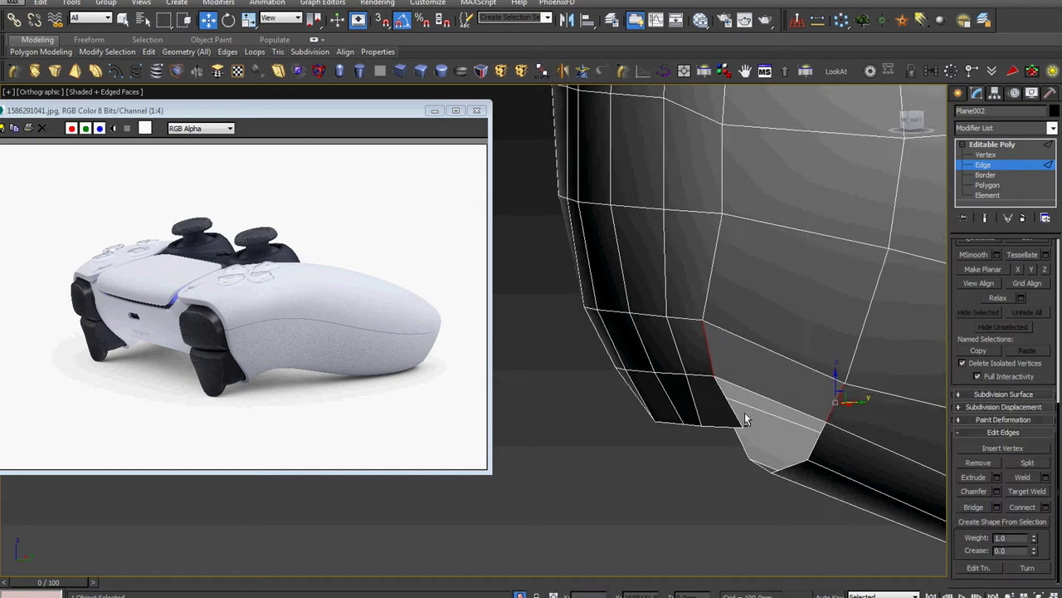
alt+middle_drag(744, 413, 799, 451)
click(807, 455)
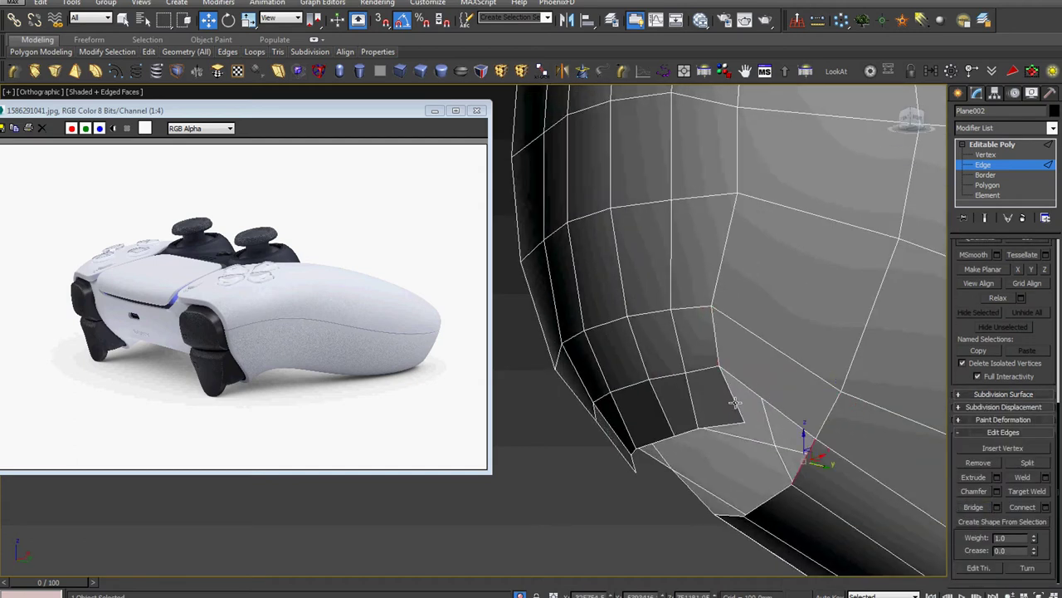
key(1)
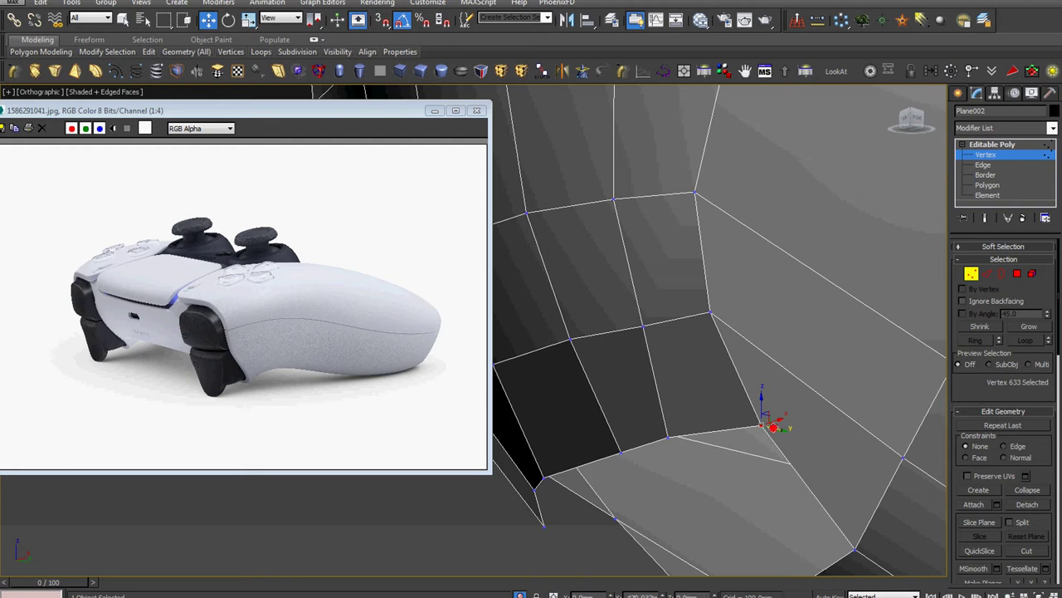
Move the gap's corner vertex right and its lower vertex left
scroll(724, 467, down, 2)
scroll(724, 468, down, 2)
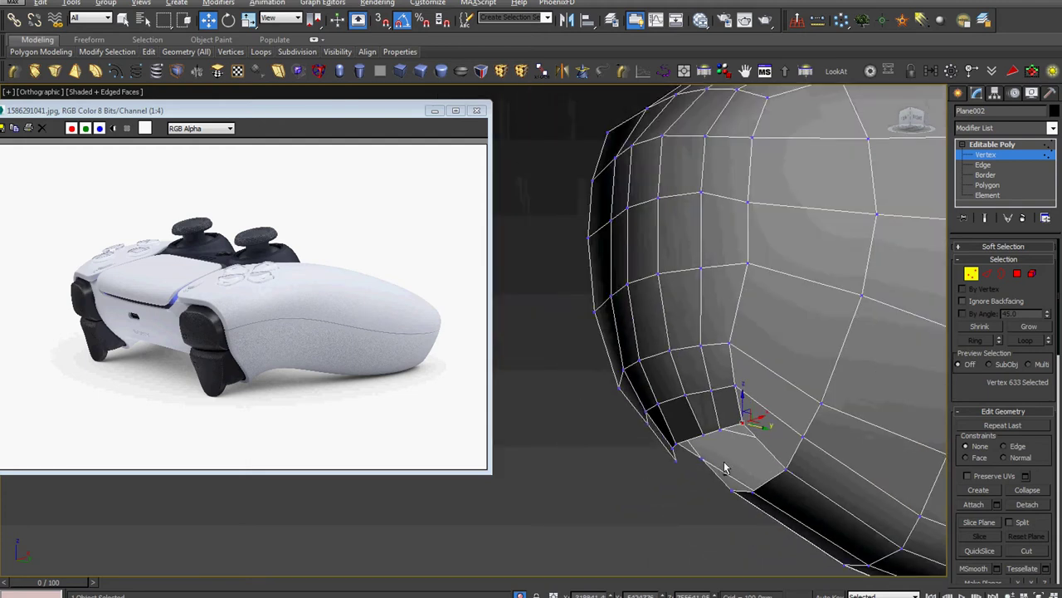
alt+middle_drag(724, 467, 749, 386)
scroll(749, 355, up, 3)
click(739, 350)
drag(758, 348, 774, 378)
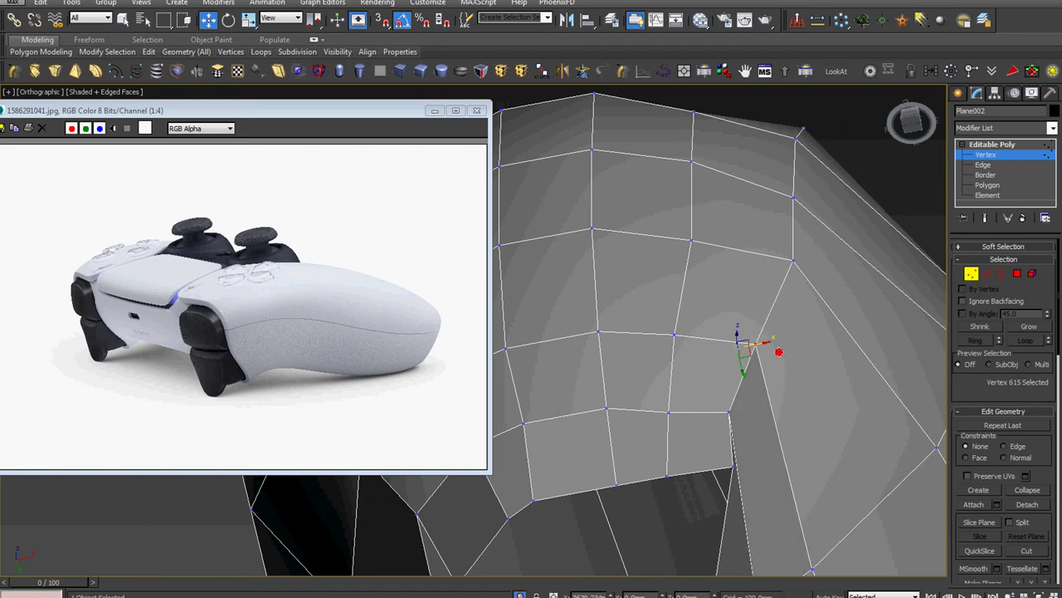
click(732, 467)
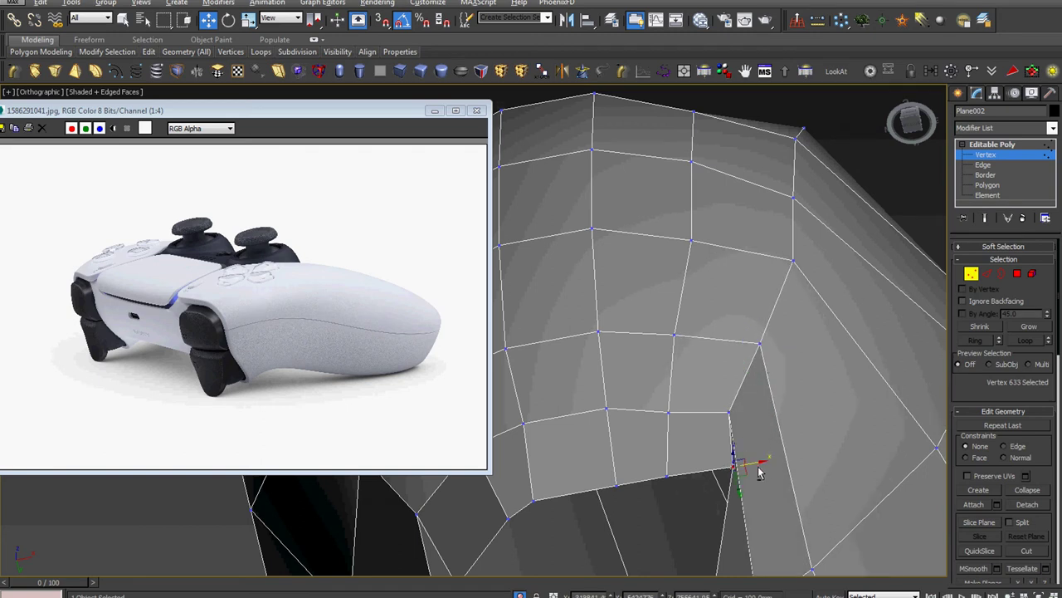
alt+middle_drag(775, 470, 781, 459)
drag(763, 464, 740, 444)
Move an opening-edge vertex up-right, select the lower corner vertex, and inspect the grip
ctrl+click(731, 420)
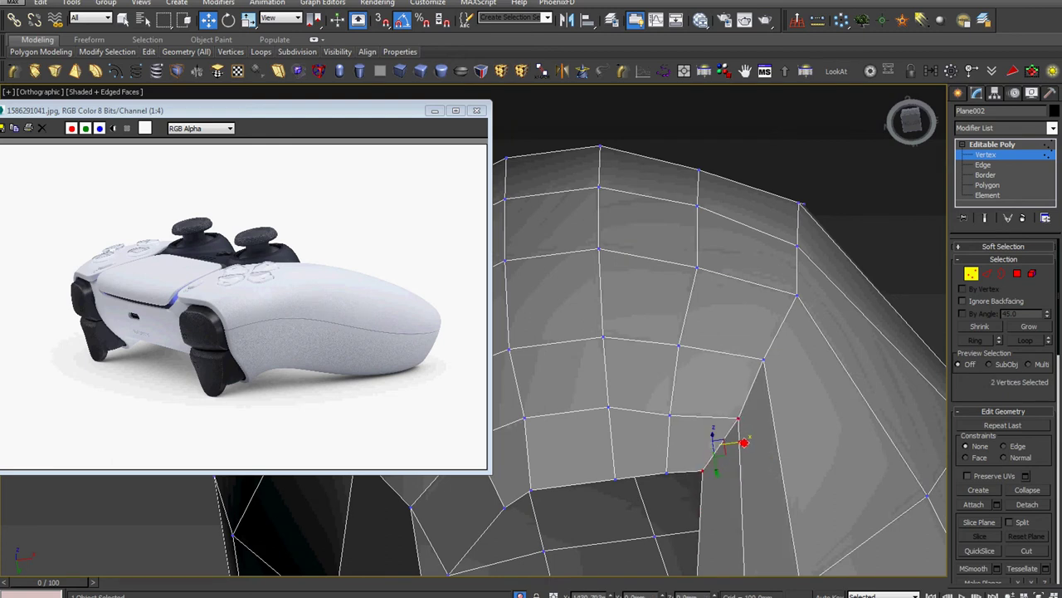
alt+middle_drag(771, 376, 693, 433)
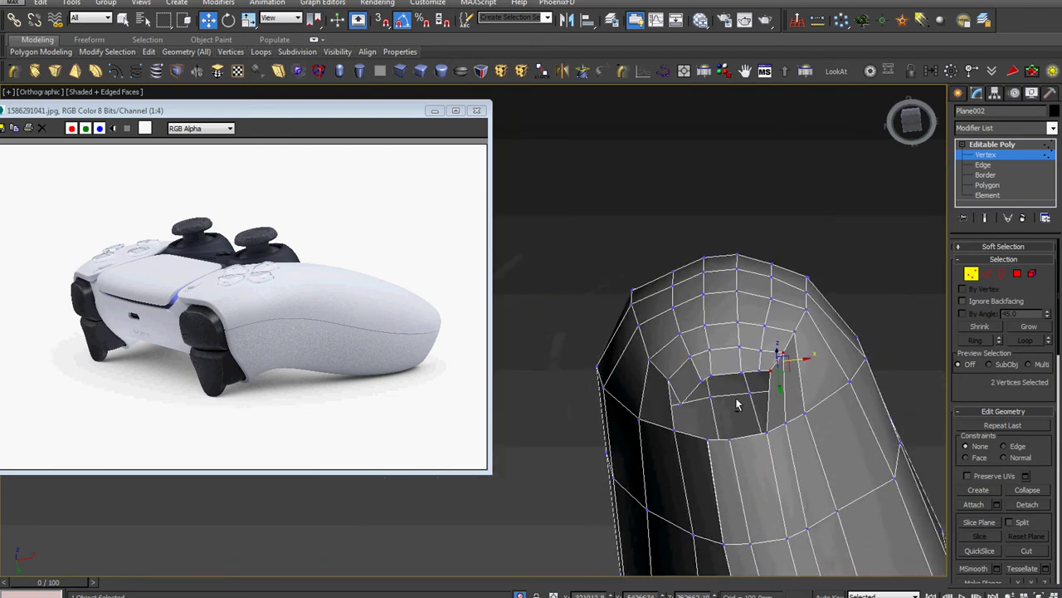
click(682, 451)
drag(691, 463, 701, 435)
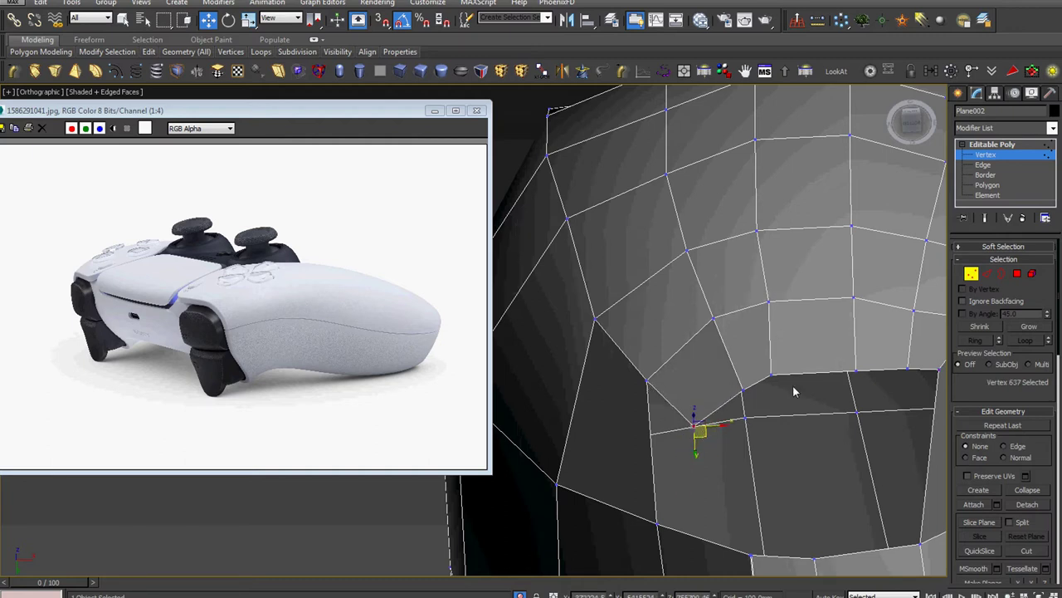
click(772, 375)
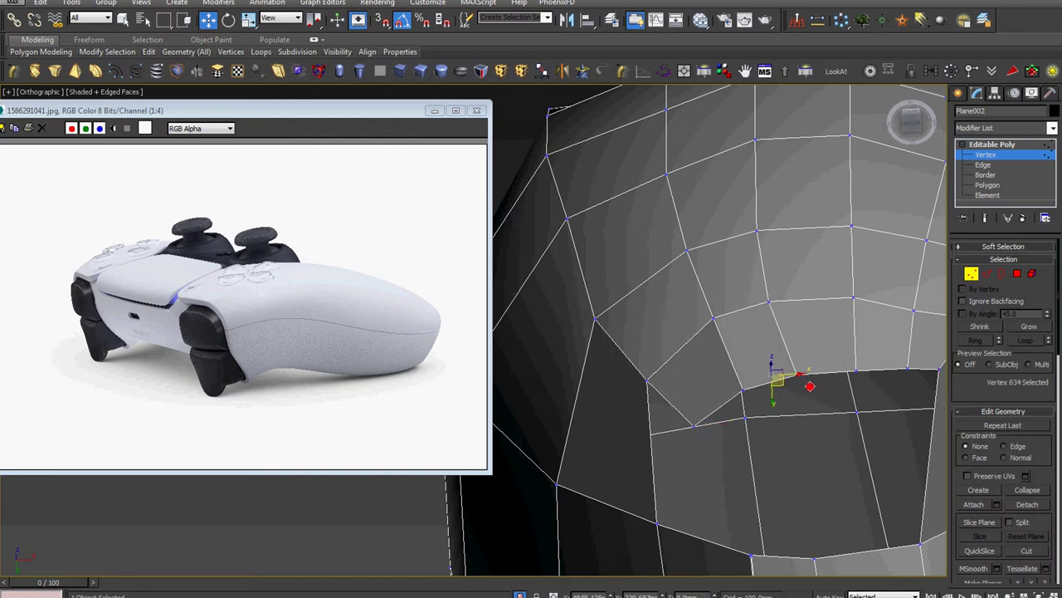
mouse_move(792, 378)
alt+middle_down()
mouse_move(770, 512)
mouse_move(745, 455)
alt+middle_up()
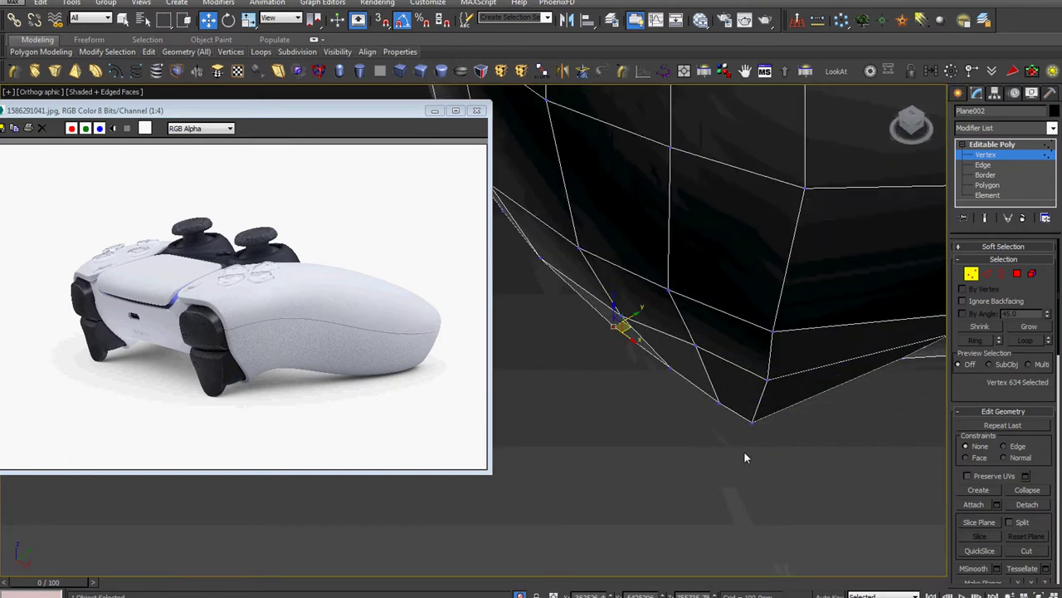
drag(787, 399, 786, 397)
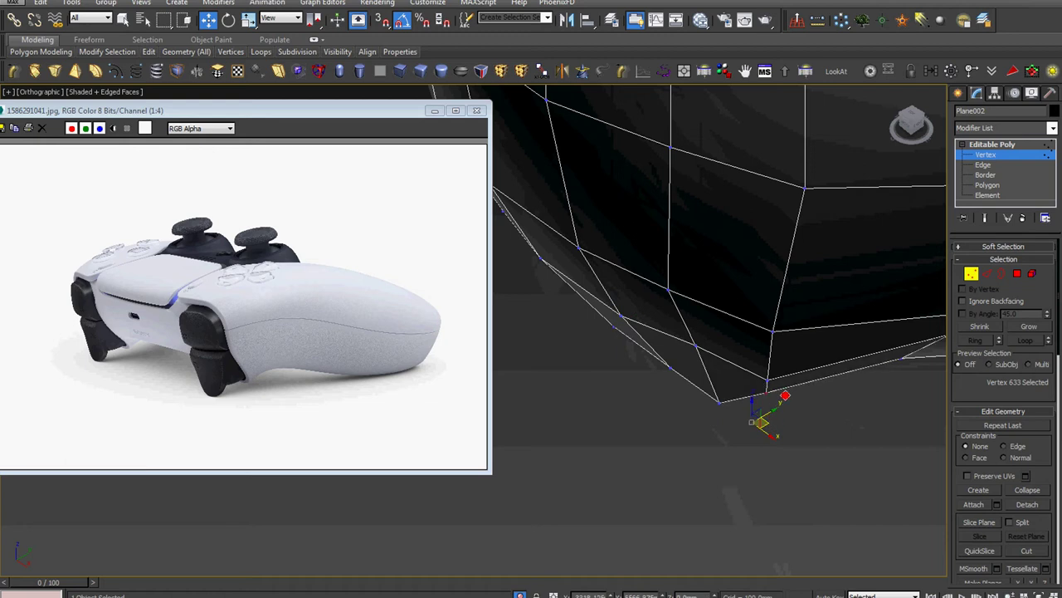
mouse_move(763, 417)
alt+middle_down()
mouse_move(774, 428)
mouse_move(742, 427)
mouse_move(721, 402)
mouse_move(730, 386)
mouse_move(769, 424)
mouse_move(763, 273)
mouse_move(704, 268)
mouse_move(711, 239)
alt+middle_up()
alt+middle_drag(740, 309, 765, 276)
Move the vertex at the bottom of the hole to reshape the hole
scroll(795, 455, up, 1)
scroll(796, 471, up, 2)
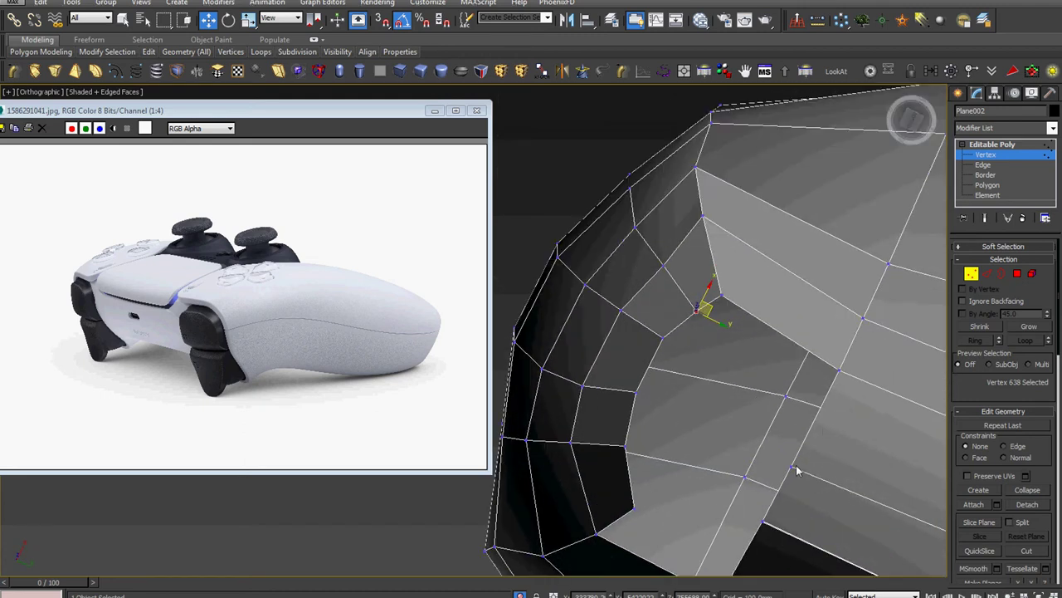
click(790, 469)
mouse_move(790, 469)
alt+middle_down()
mouse_move(850, 539)
mouse_move(835, 519)
alt+middle_up()
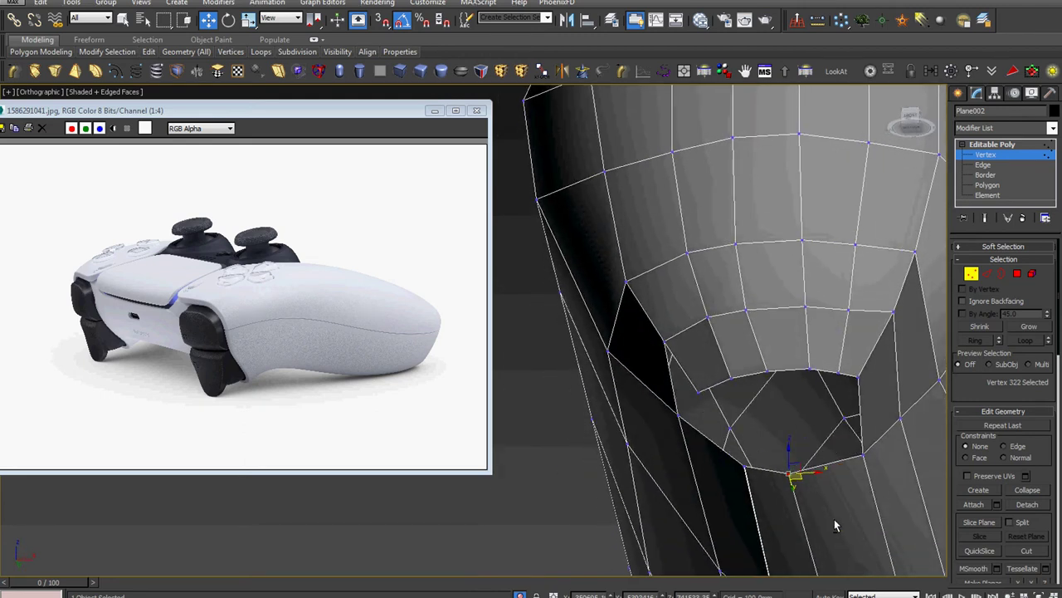
drag(798, 465, 812, 462)
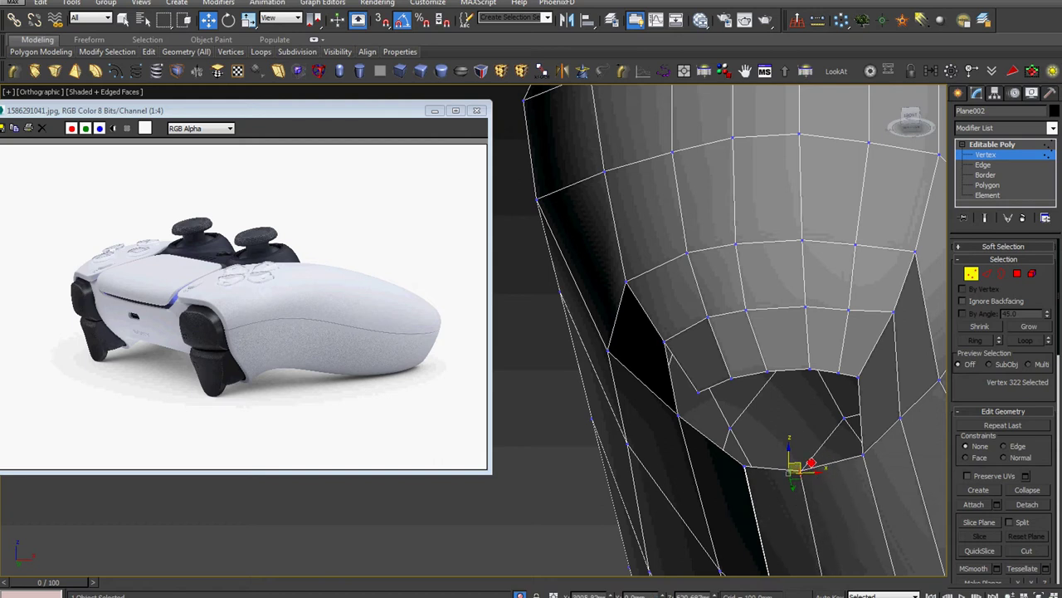
Select two vertices near the grip's rounded end to smooth its curvature
scroll(841, 307, down, 3)
alt+middle_drag(841, 307, 824, 404)
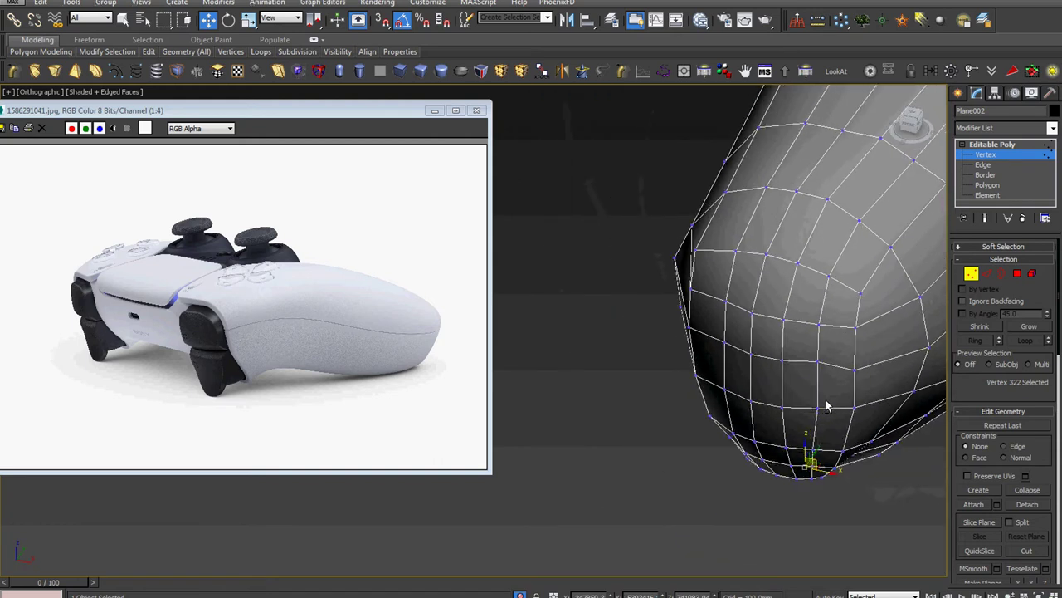
scroll(928, 389, up, 2)
alt+middle_drag(928, 388, 955, 379)
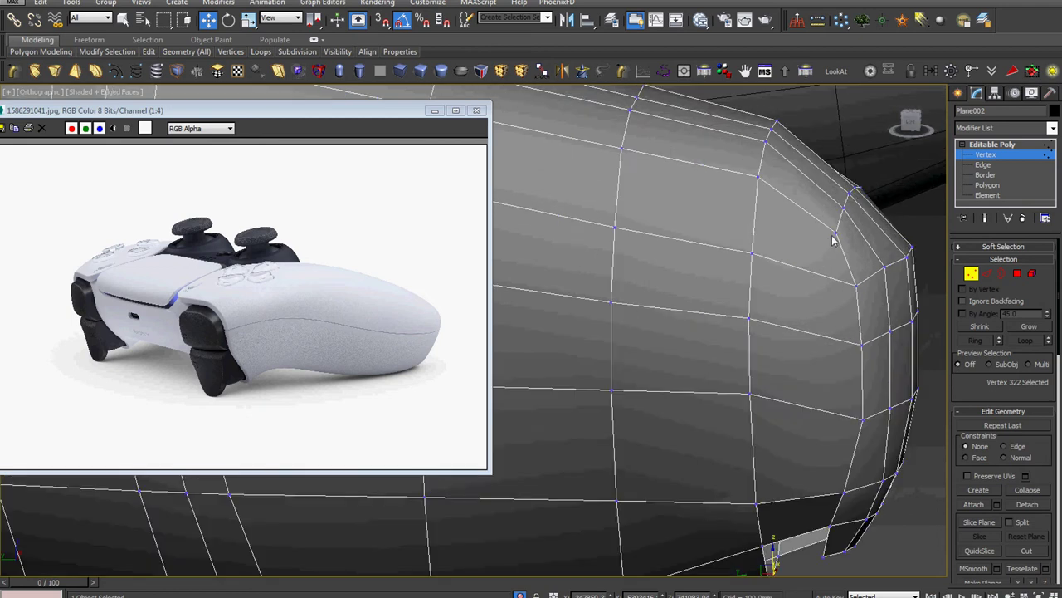
click(835, 235)
mouse_move(835, 235)
alt+middle_down()
mouse_move(875, 321)
mouse_move(654, 322)
mouse_move(636, 310)
alt+middle_up()
scroll(725, 290, up, 2)
ctrl+click(710, 285)
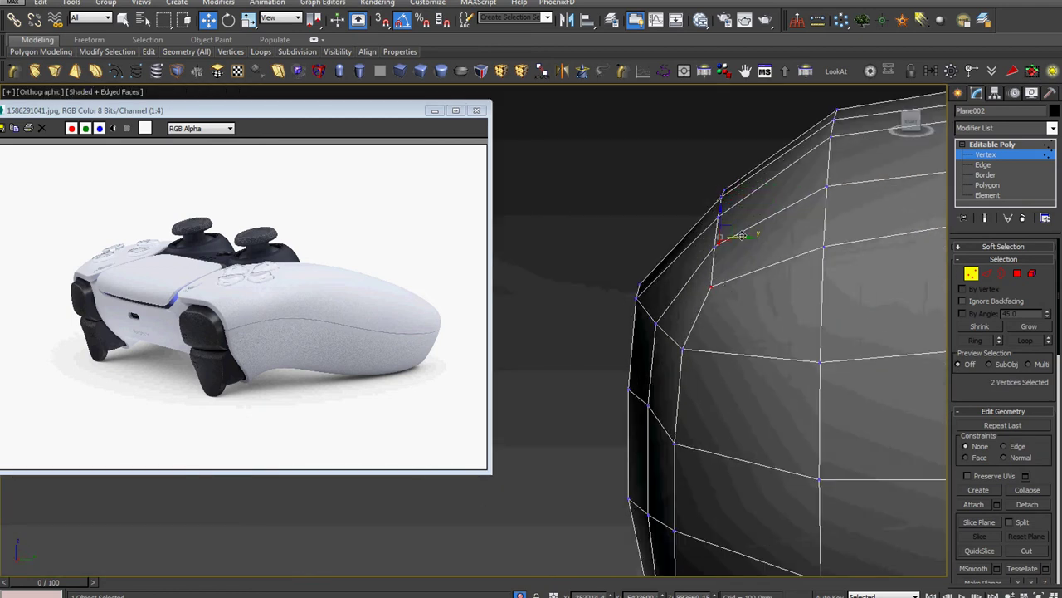
mouse_move(731, 241)
alt+middle_down()
mouse_move(753, 371)
mouse_move(783, 391)
mouse_move(742, 381)
mouse_move(764, 399)
mouse_move(612, 412)
alt+middle_up()
Adjust further vertices on the rounded end and the grip's side
click(739, 368)
ctrl+click(599, 404)
mouse_move(767, 436)
alt+middle_down()
mouse_move(643, 427)
mouse_move(716, 411)
alt+middle_up()
scroll(716, 411, up, 3)
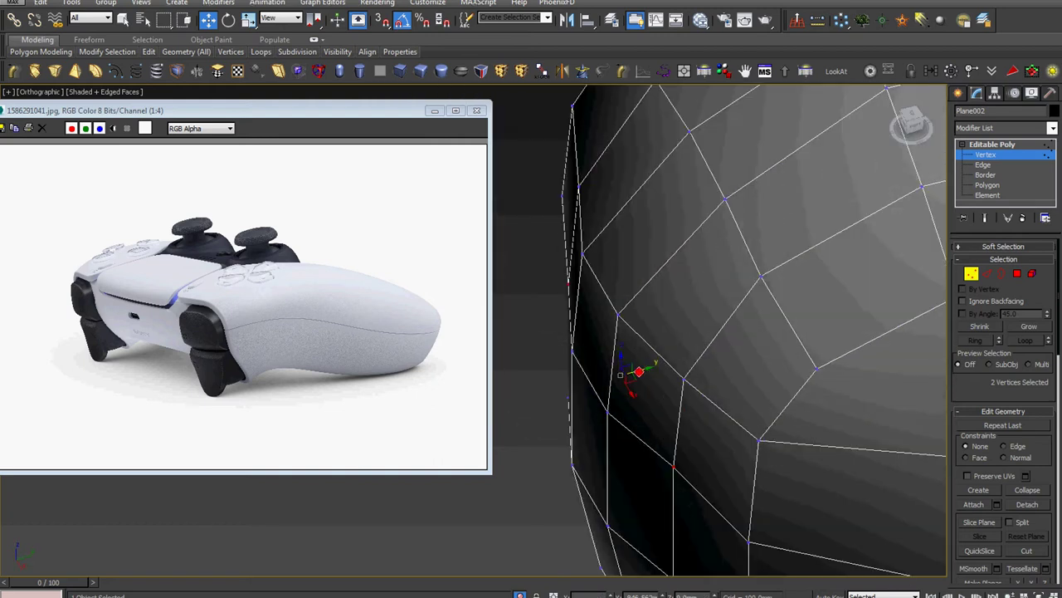
scroll(655, 386, down, 4)
mouse_move(656, 386)
alt+middle_down()
mouse_move(789, 404)
mouse_move(805, 422)
mouse_move(688, 429)
mouse_move(849, 430)
mouse_move(834, 457)
mouse_move(782, 417)
alt+middle_up()
scroll(832, 455, up, 2)
click(735, 316)
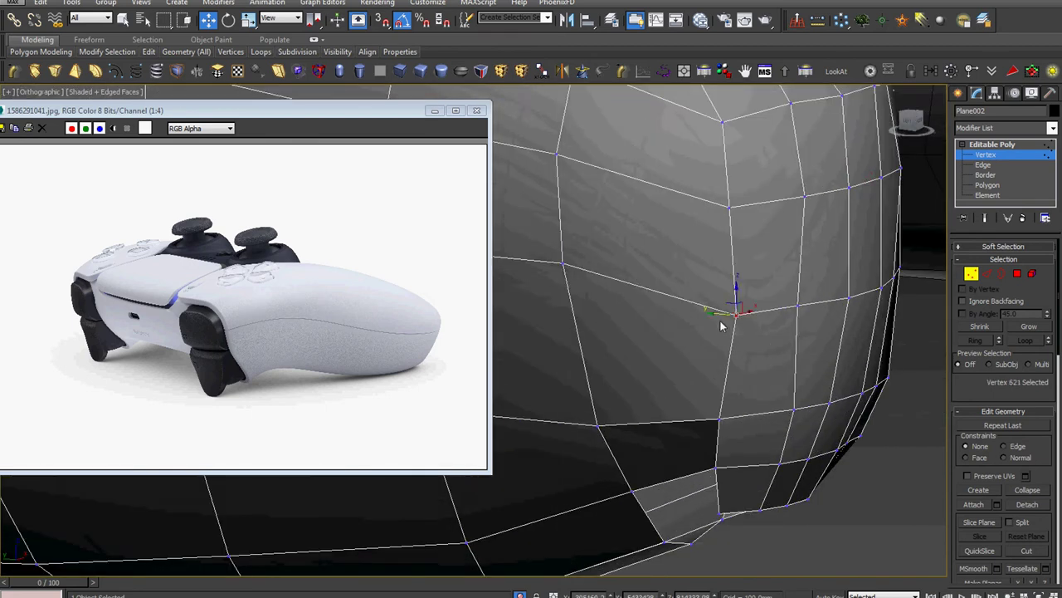
scroll(727, 306, down, 3)
mouse_move(806, 358)
alt+middle_down()
mouse_move(636, 358)
mouse_move(789, 326)
mouse_move(775, 310)
alt+middle_up()
Bridge the two opposite edges of the first gap in the grip's open end
mouse_move(655, 299)
alt+middle_down()
mouse_move(689, 380)
mouse_move(763, 336)
alt+middle_up()
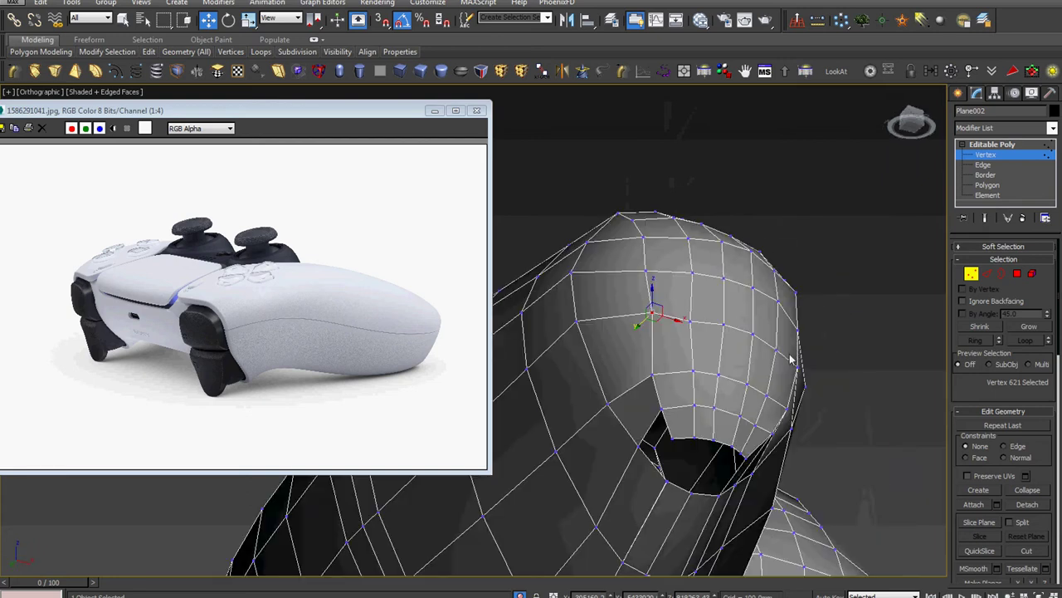
scroll(695, 485, up, 3)
middle_drag(695, 485, 731, 441)
scroll(658, 358, up, 2)
key(2)
click(656, 345)
ctrl+click(630, 453)
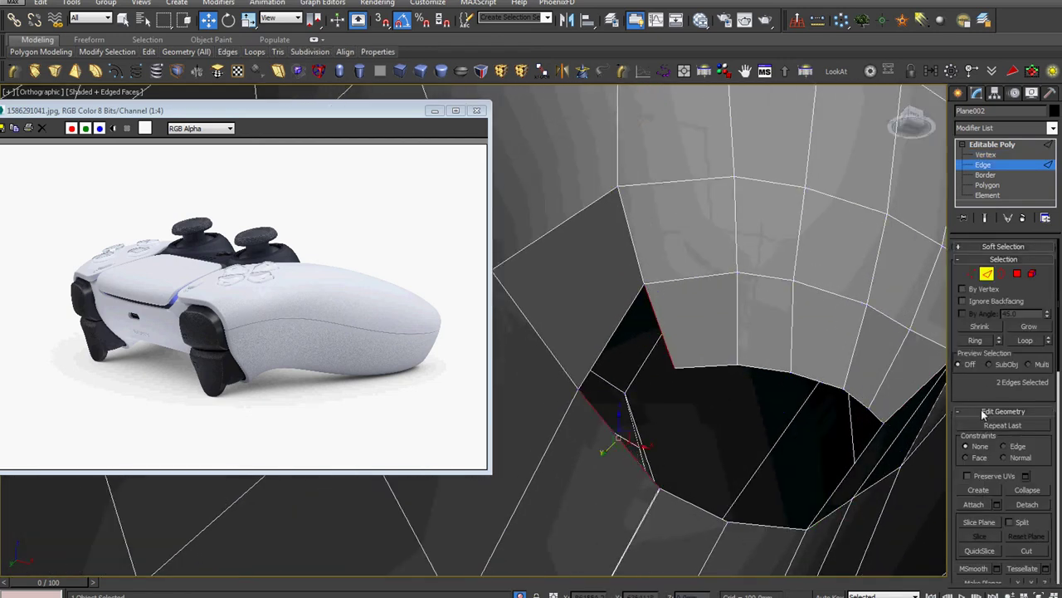
scroll(984, 413, down, 5)
scroll(1001, 416, down, 5)
scroll(996, 440, down, 5)
scroll(987, 473, down, 5)
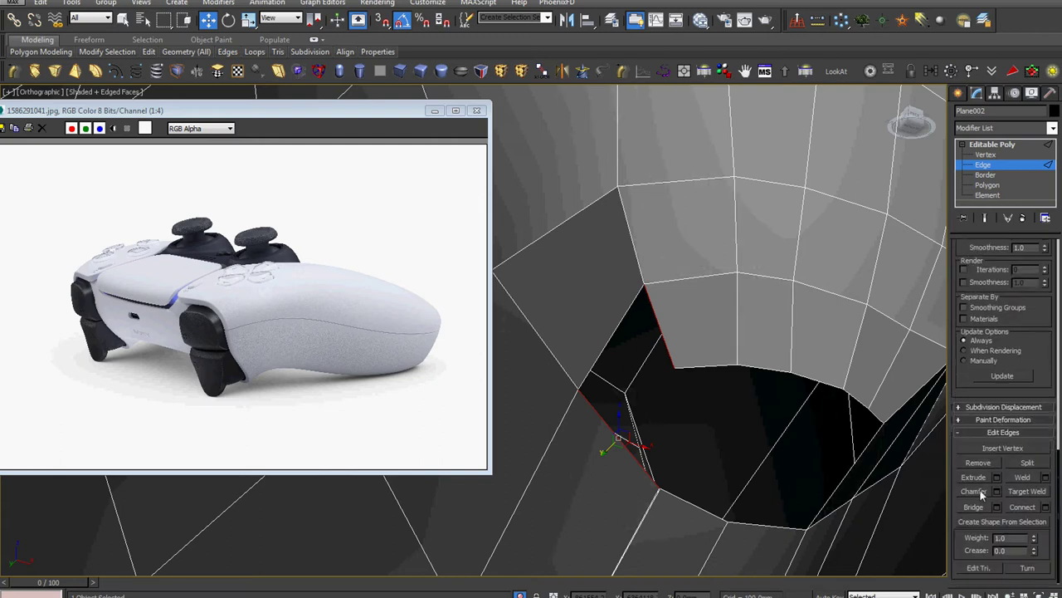
click(973, 507)
Cap the remaining open border hole with a polygon
alt+middle_drag(700, 440, 802, 474)
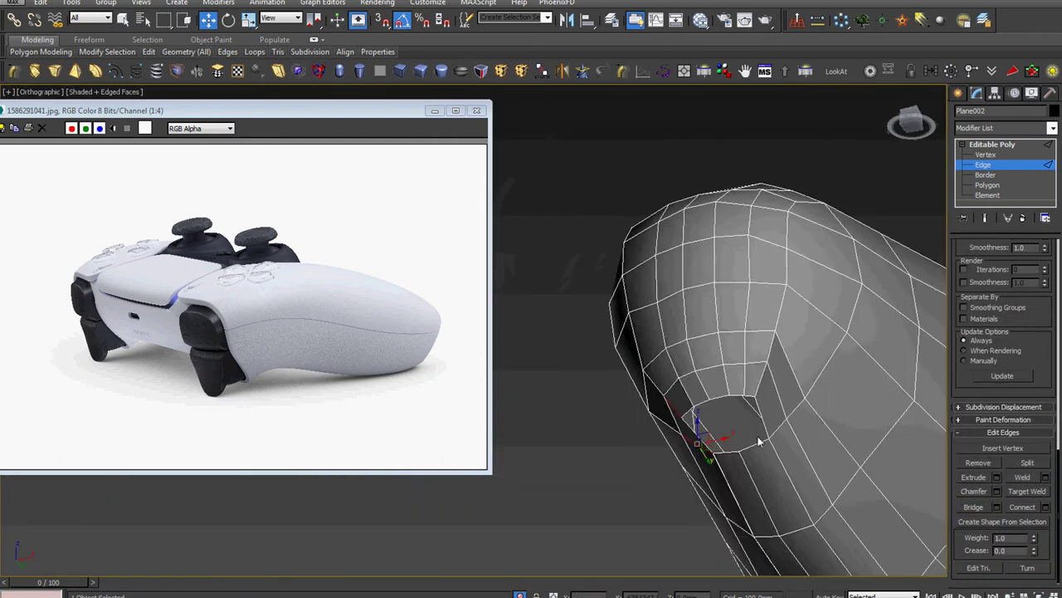
alt+middle_drag(706, 435, 760, 407)
key(3)
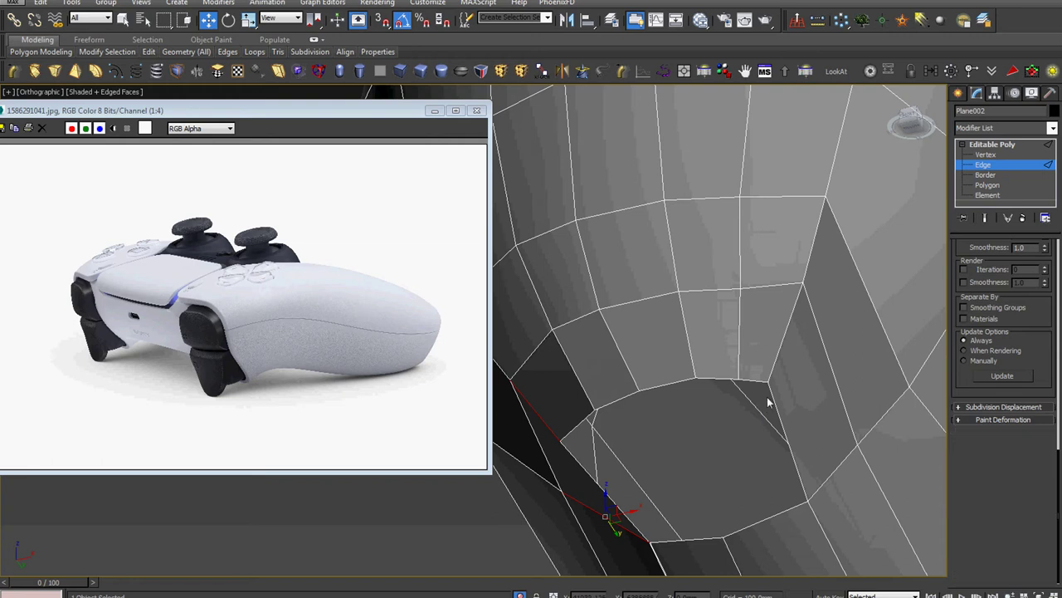
right_click(769, 389)
click(761, 427)
mouse_move(736, 505)
alt+middle_down()
mouse_move(844, 380)
mouse_move(895, 435)
mouse_move(737, 385)
mouse_move(771, 304)
alt+middle_up()
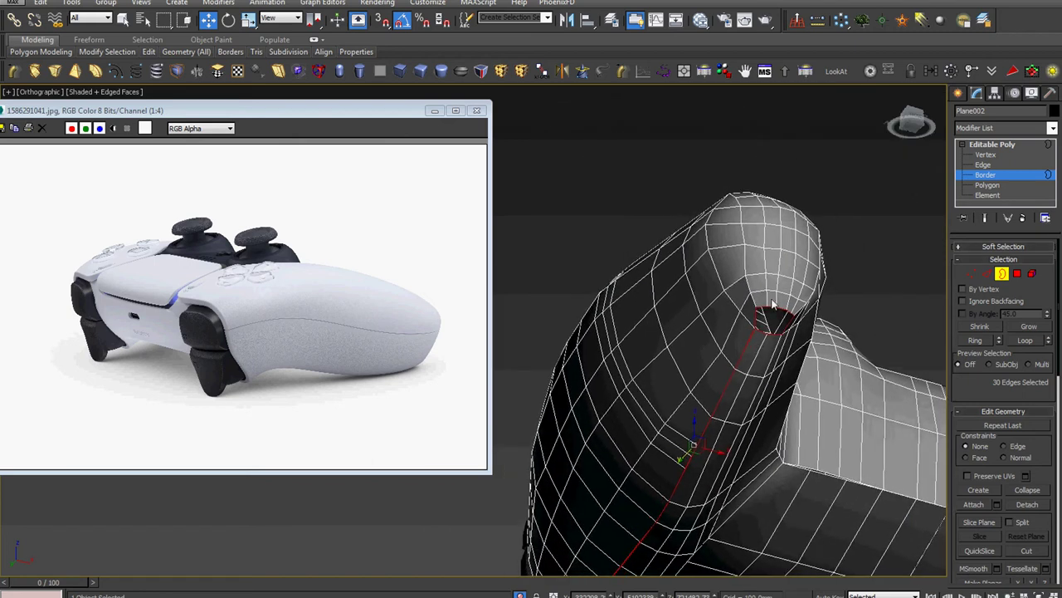
scroll(772, 304, up, 5)
Bridge the hole's left and right rim edges with new faces
key(2)
click(695, 382)
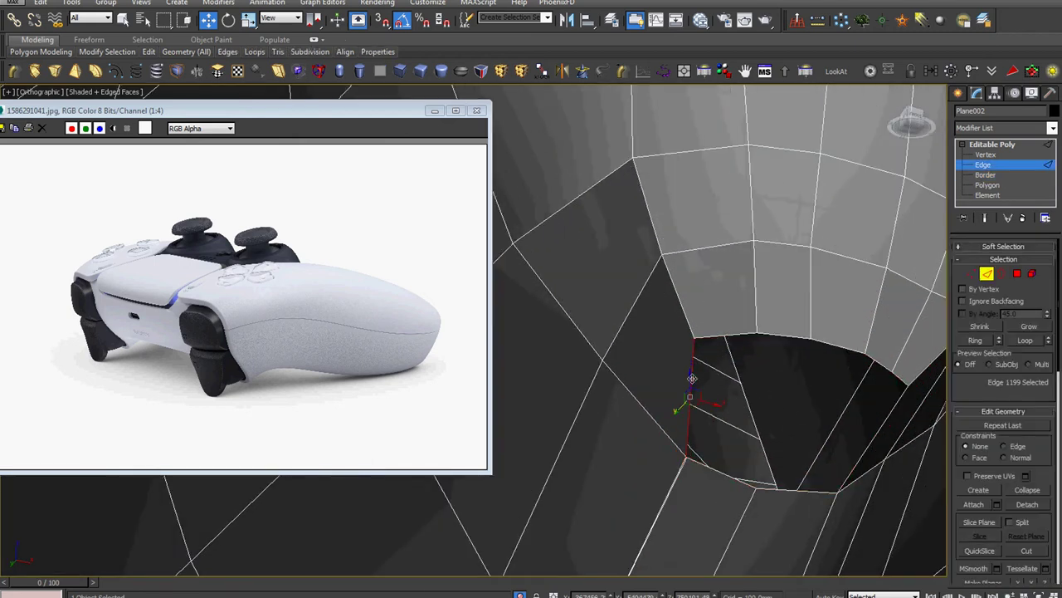
alt+middle_drag(695, 382, 812, 304)
ctrl+click(816, 299)
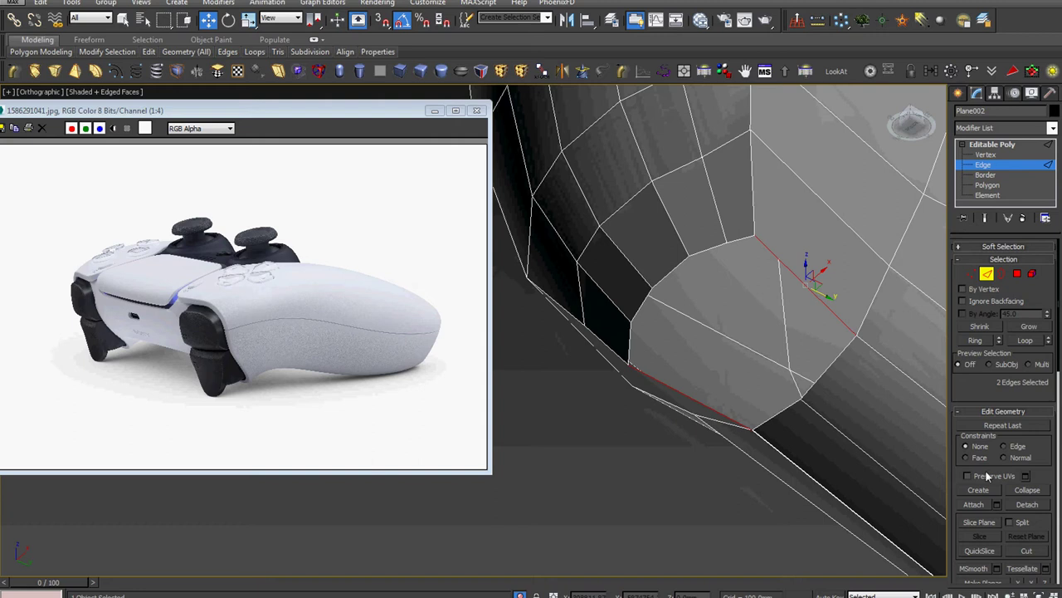
scroll(987, 374, down, 5)
scroll(987, 374, down, 5)
scroll(983, 401, down, 5)
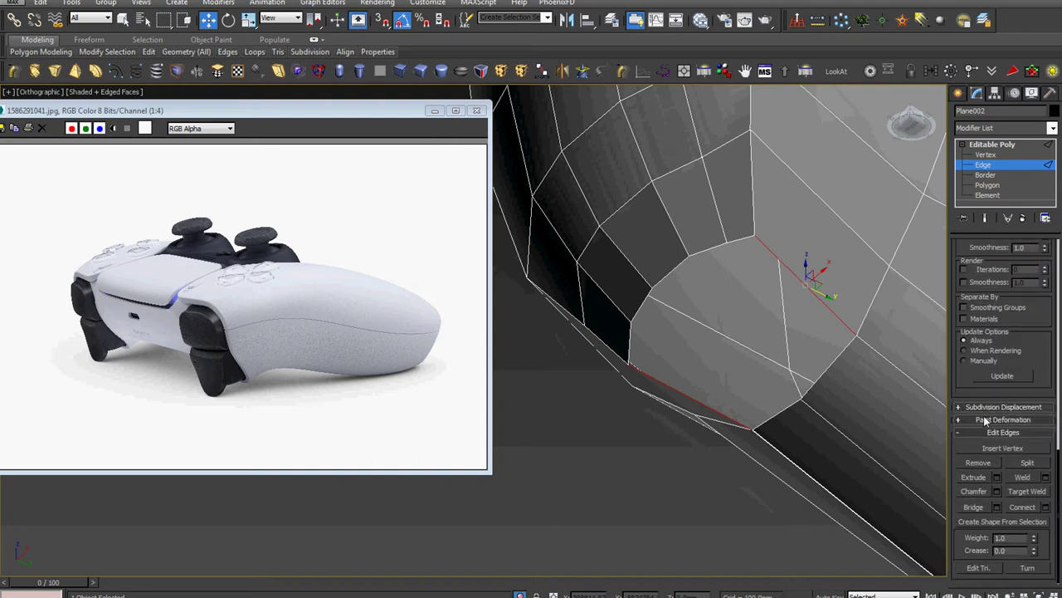
click(974, 508)
mouse_move(814, 390)
alt+middle_down()
mouse_move(820, 413)
mouse_move(832, 343)
alt+middle_up()
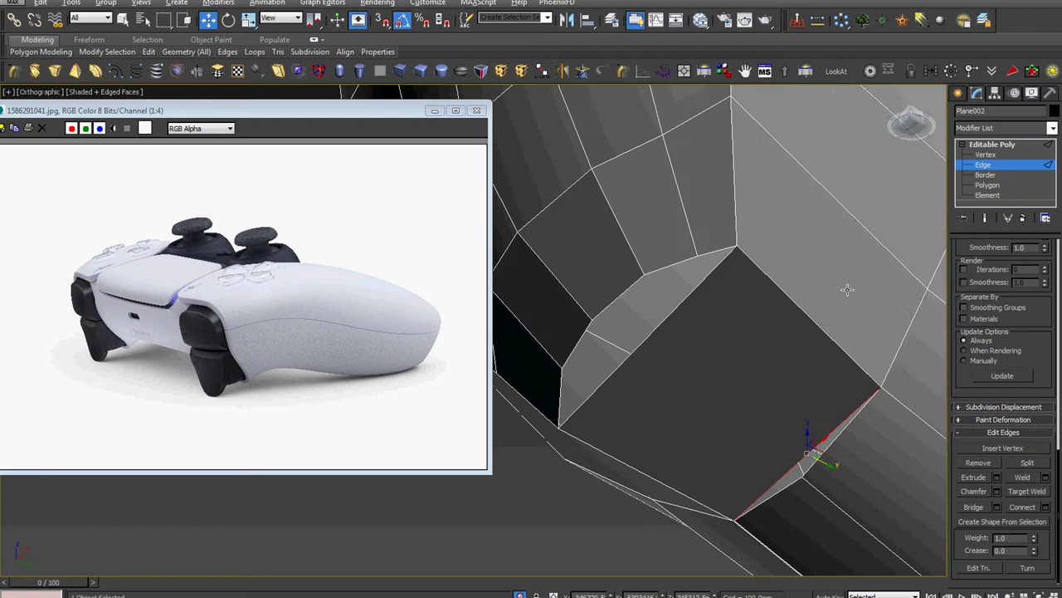
Connect the selected edges with a new edge and nudge it to reshape the patch
right_click(847, 290)
click(701, 332)
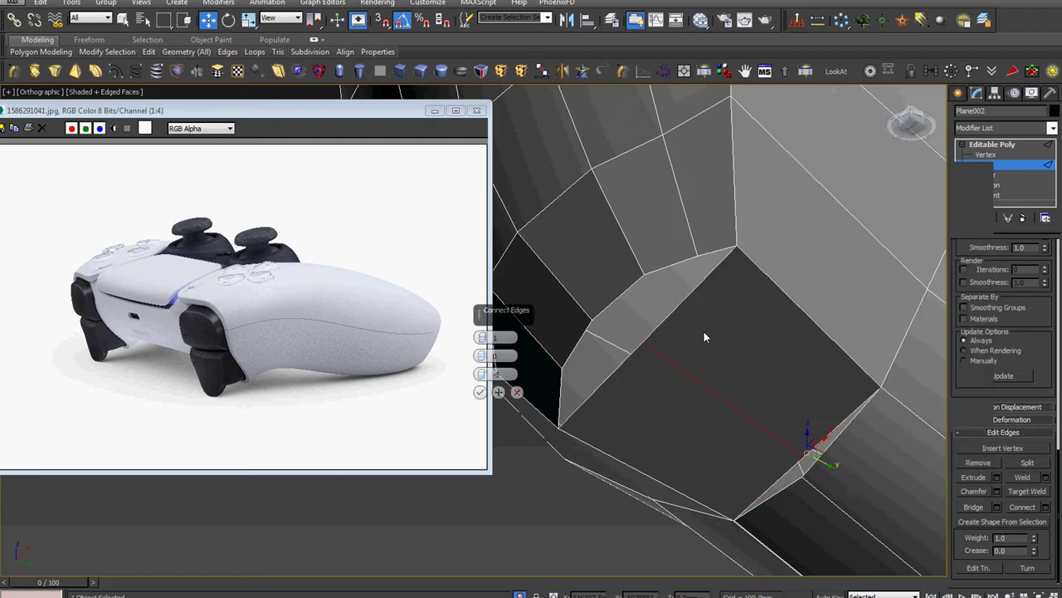
click(479, 392)
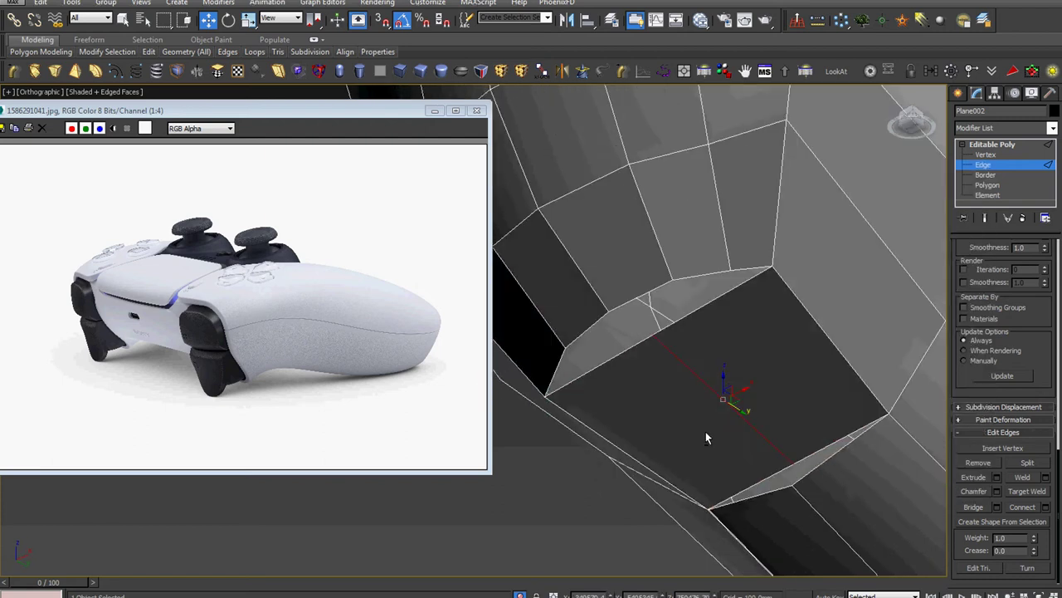
alt+middle_drag(706, 432, 727, 446)
alt+middle_drag(753, 397, 785, 394)
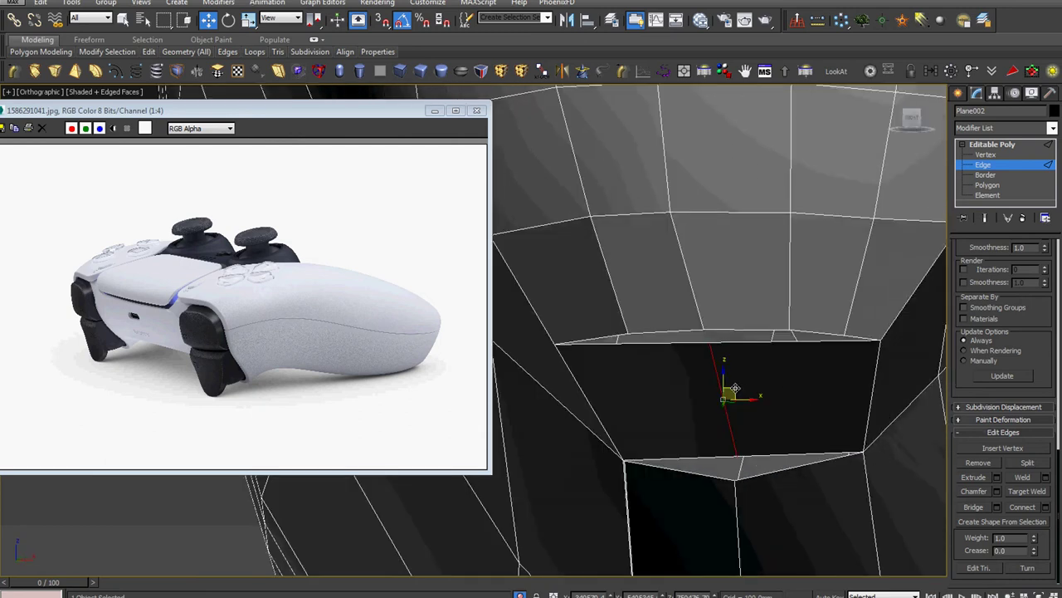
drag(735, 388, 735, 413)
middle_drag(735, 412, 797, 363)
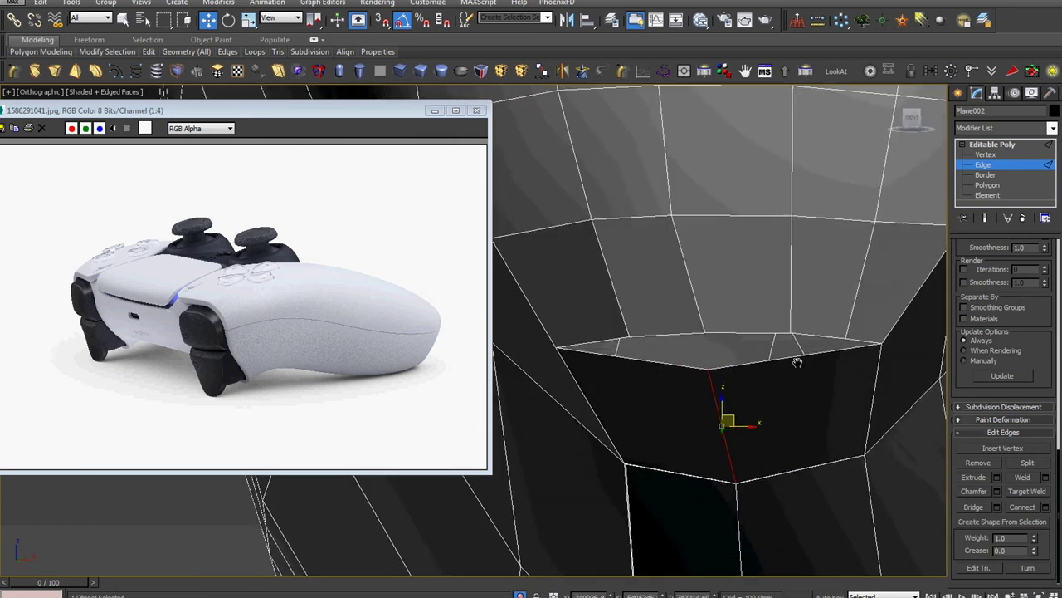
scroll(796, 363, up, 3)
Cut a vertical edge across the patch face and select its end vertices
key(alt+c)
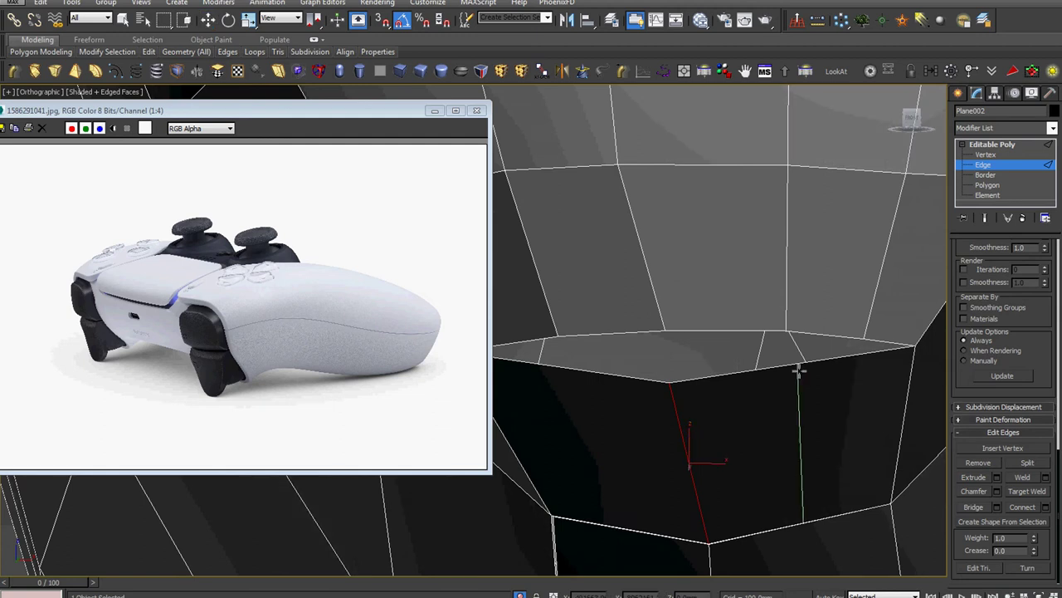
click(793, 371)
right_click(794, 378)
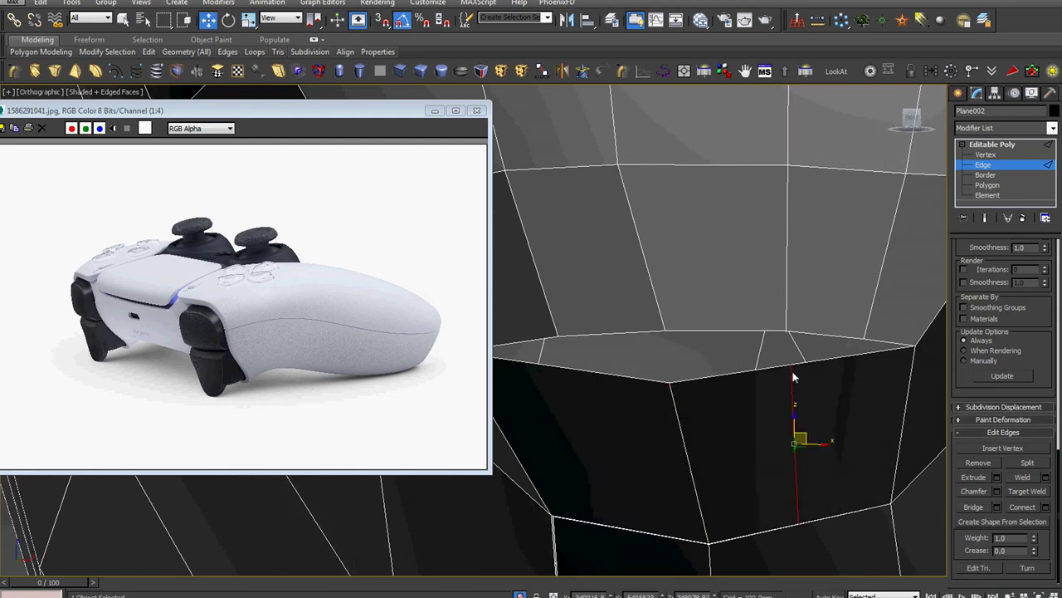
key(1)
right_click(872, 355)
click(839, 434)
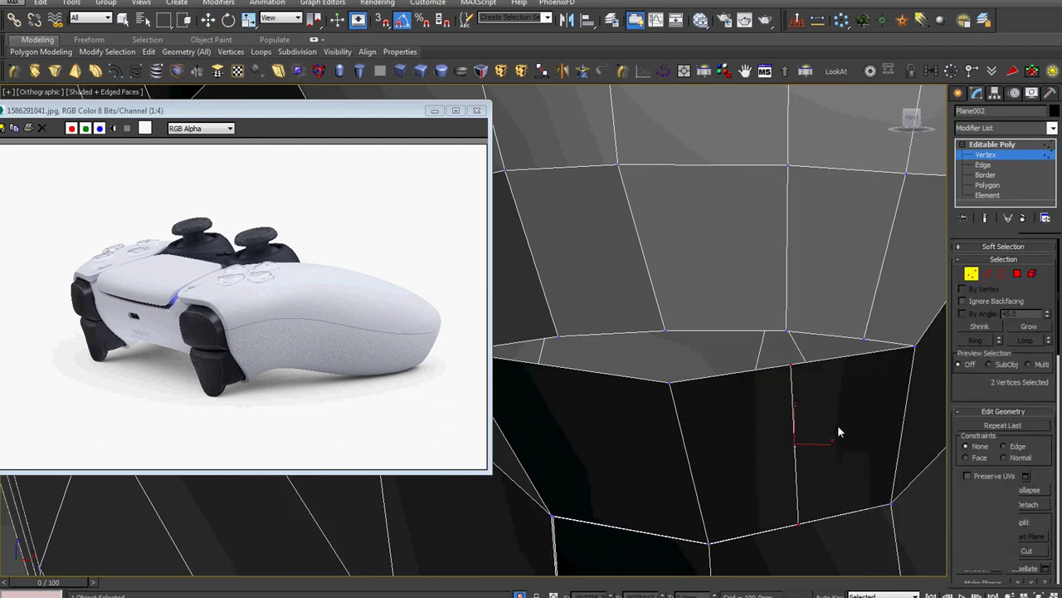
Weld a loose vertex on the patch rim onto its neighbour
mouse_move(793, 366)
alt+middle_down()
mouse_move(841, 380)
mouse_move(836, 293)
alt+middle_up()
right_click(836, 292)
click(793, 375)
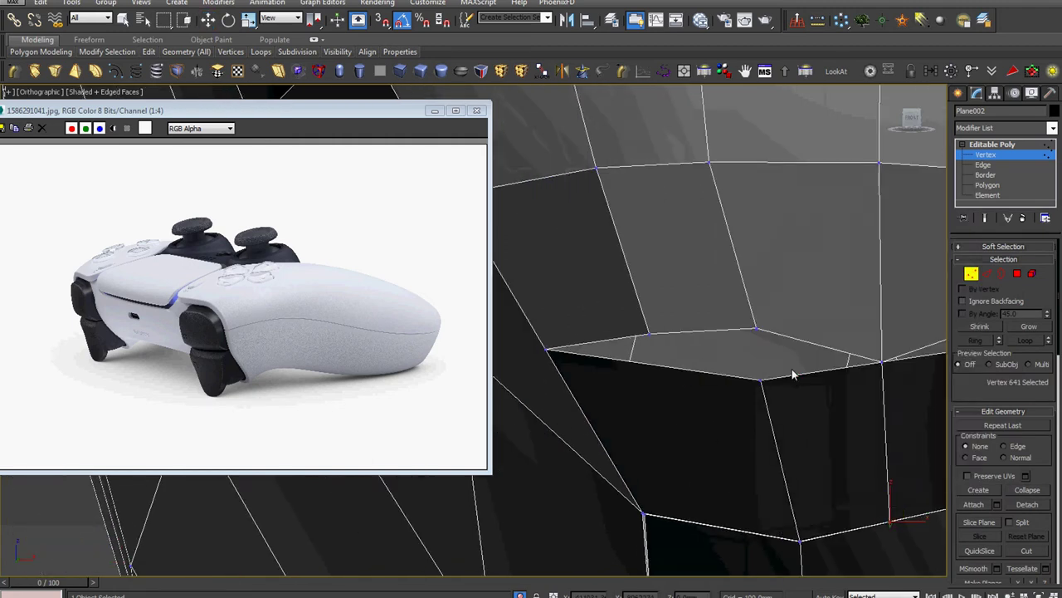
drag(763, 382, 757, 331)
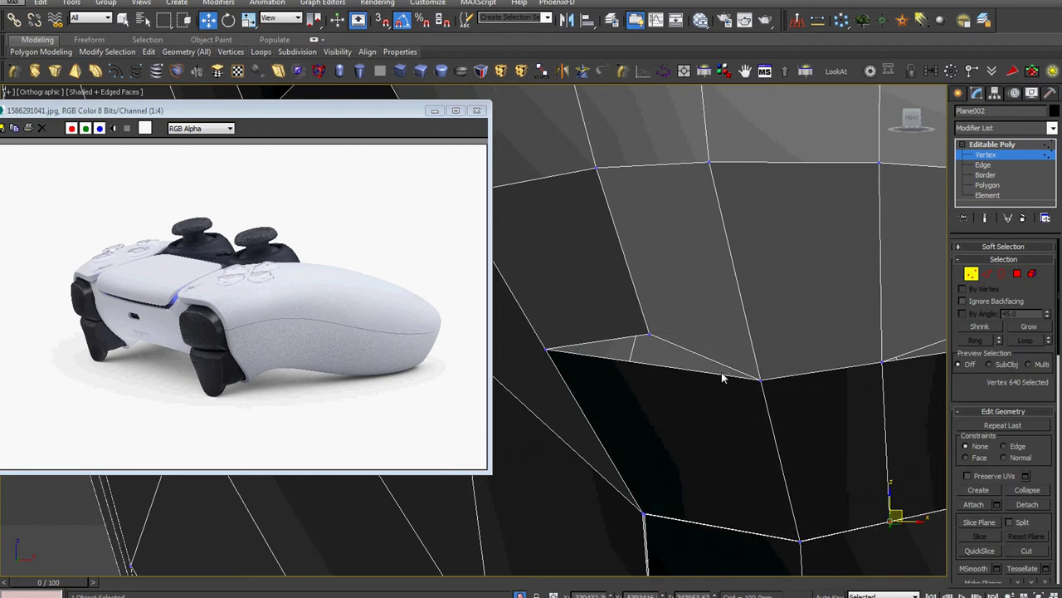
alt+middle_drag(723, 374, 749, 373)
click(688, 363)
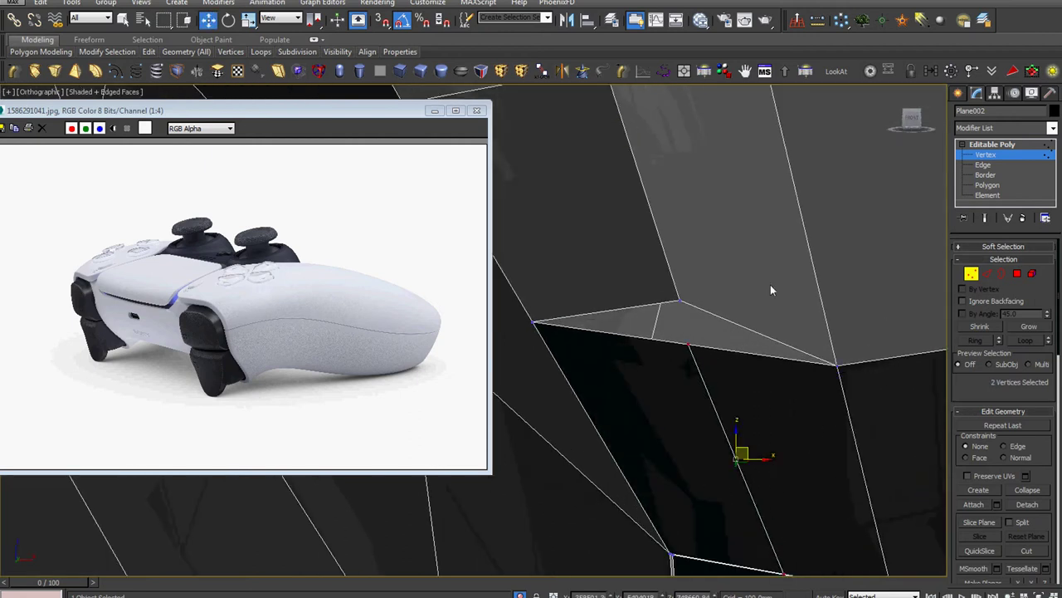
Target Weld the tiny triangle's vertex shut
right_click(771, 284)
click(733, 371)
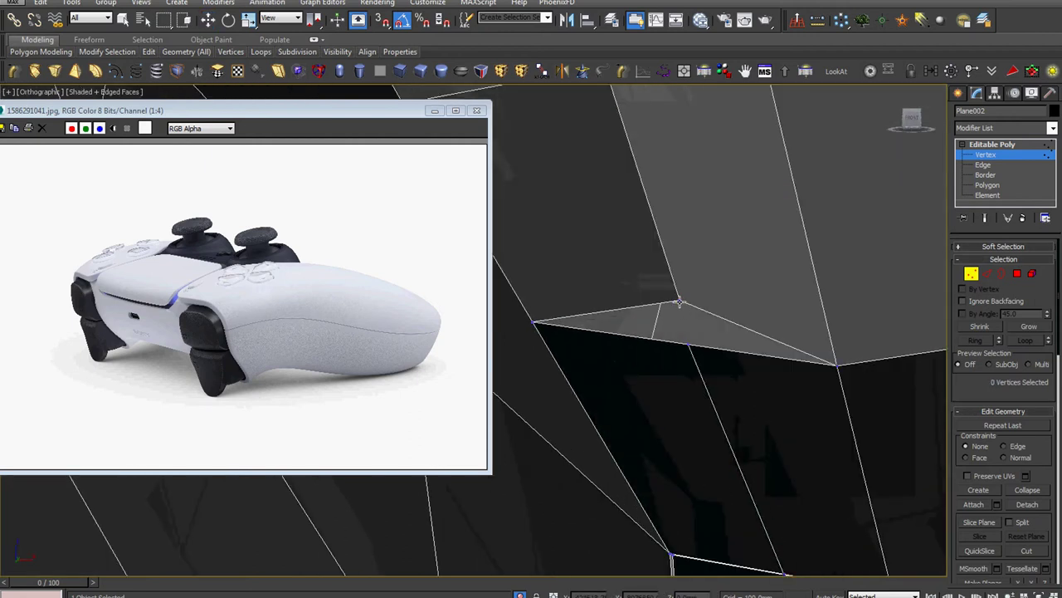
drag(693, 349, 679, 300)
scroll(758, 340, down, 2)
middle_drag(761, 355, 770, 399)
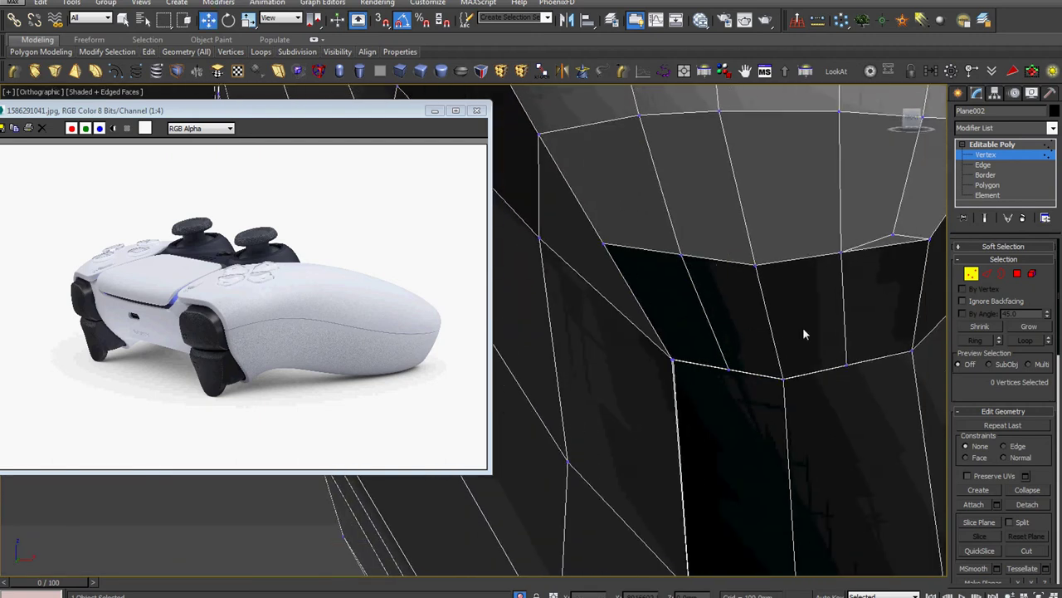
scroll(814, 332, up, 3)
Connect the face's upper and lower edges with a new edge
key(2)
click(810, 310)
ctrl+click(785, 535)
right_click(806, 303)
click(670, 351)
click(480, 391)
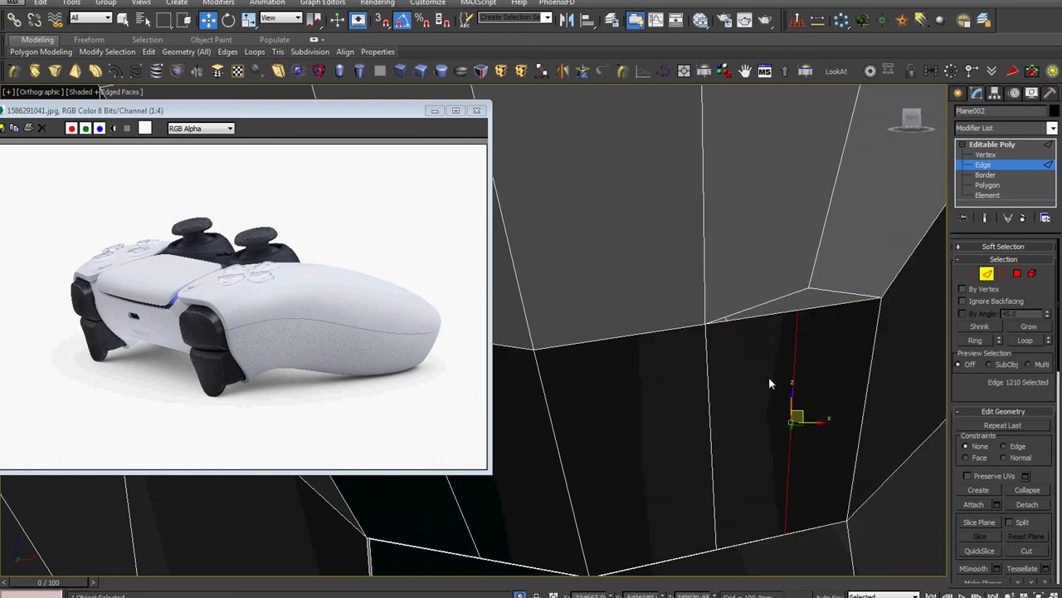
alt+middle_drag(769, 377, 811, 341)
Target Weld the upper vertex onto the new edge's vertex
key(1)
right_click(811, 341)
click(772, 410)
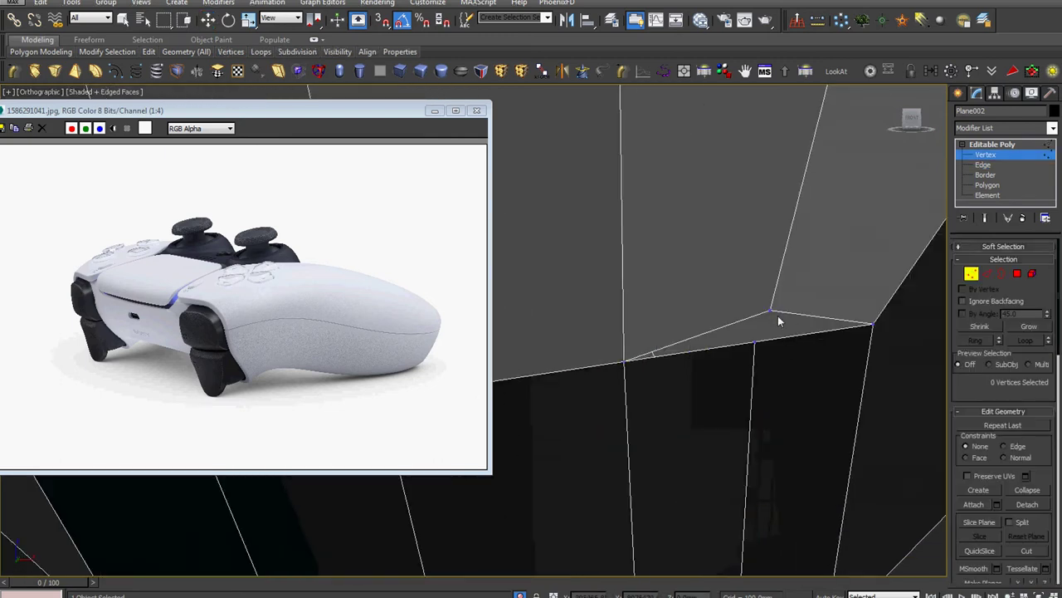
click(753, 343)
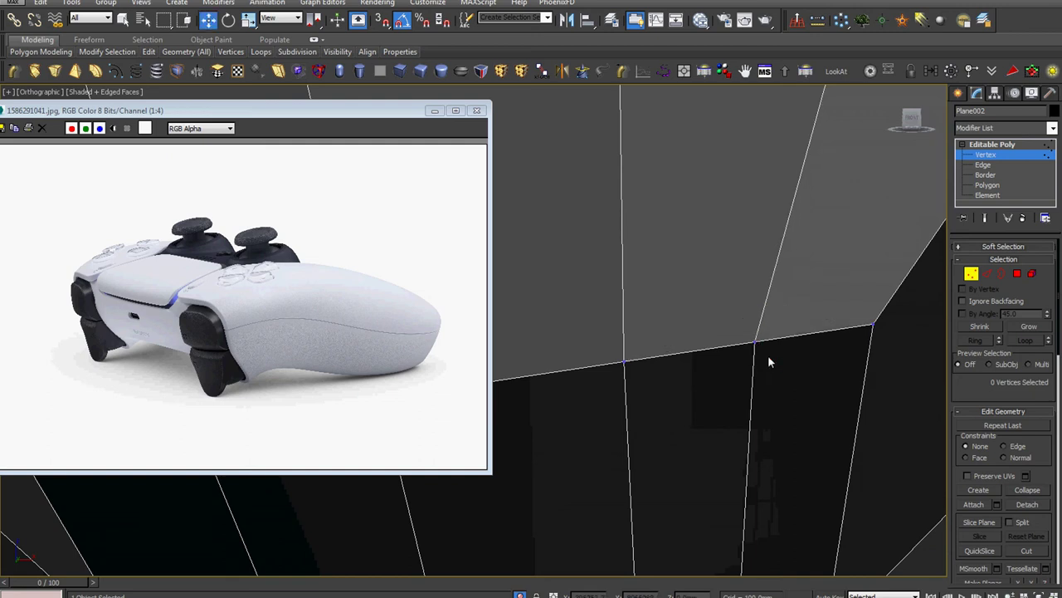
key(2)
click(754, 357)
mouse_move(756, 357)
alt+middle_down()
mouse_move(789, 419)
mouse_move(863, 407)
alt+middle_up()
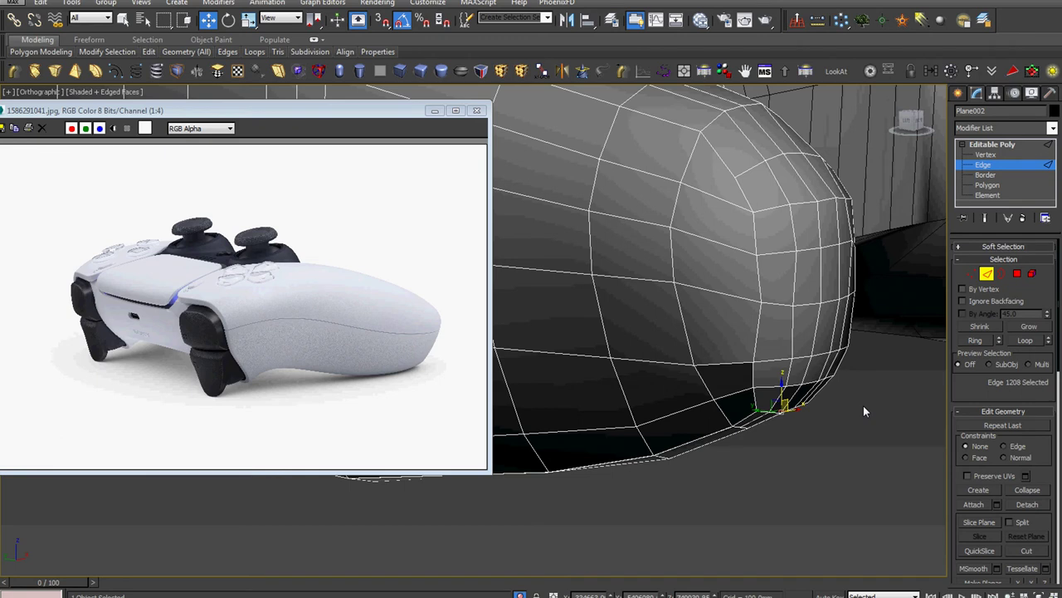
Select the grip element to check it, then exit sub-object mode with the object selected
key(5)
click(775, 329)
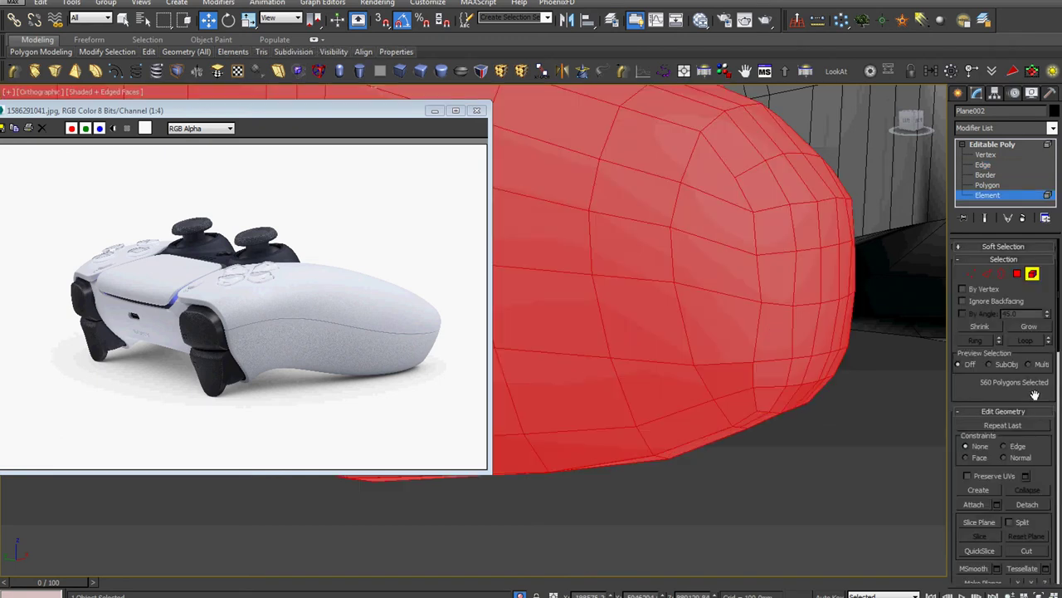
scroll(1035, 395, down, 5)
scroll(1031, 431, down, 5)
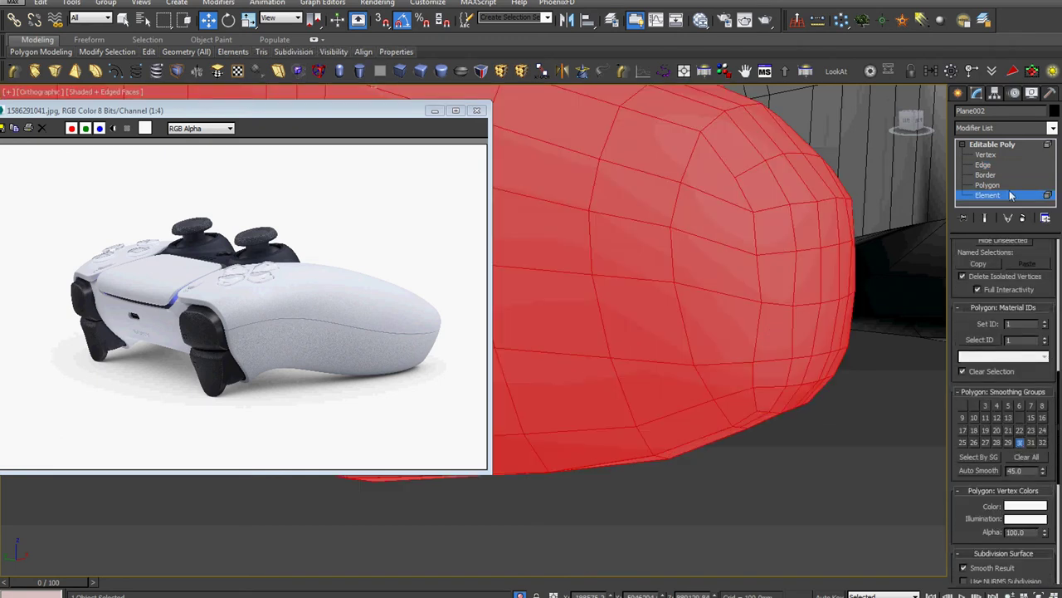
click(1011, 149)
click(863, 434)
click(742, 343)
Show the controller grip side-on in the Left view, zoomed out and centred
scroll(742, 344, down, 2)
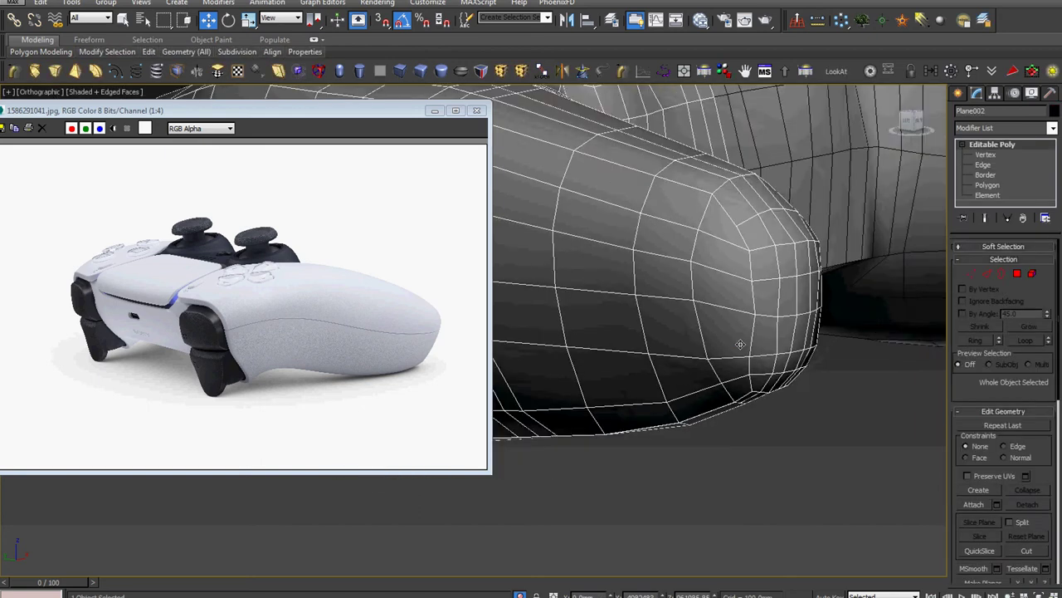
scroll(742, 344, down, 4)
mouse_move(764, 390)
alt+middle_down()
mouse_move(841, 439)
mouse_move(865, 407)
mouse_move(762, 381)
alt+middle_up()
scroll(761, 381, up, 2)
scroll(761, 381, up, 3)
scroll(738, 407, up, 1)
scroll(724, 431, up, 2)
mouse_move(724, 430)
alt+middle_down()
mouse_move(704, 430)
mouse_move(787, 461)
alt+middle_up()
key(l)
scroll(703, 431, down, 4)
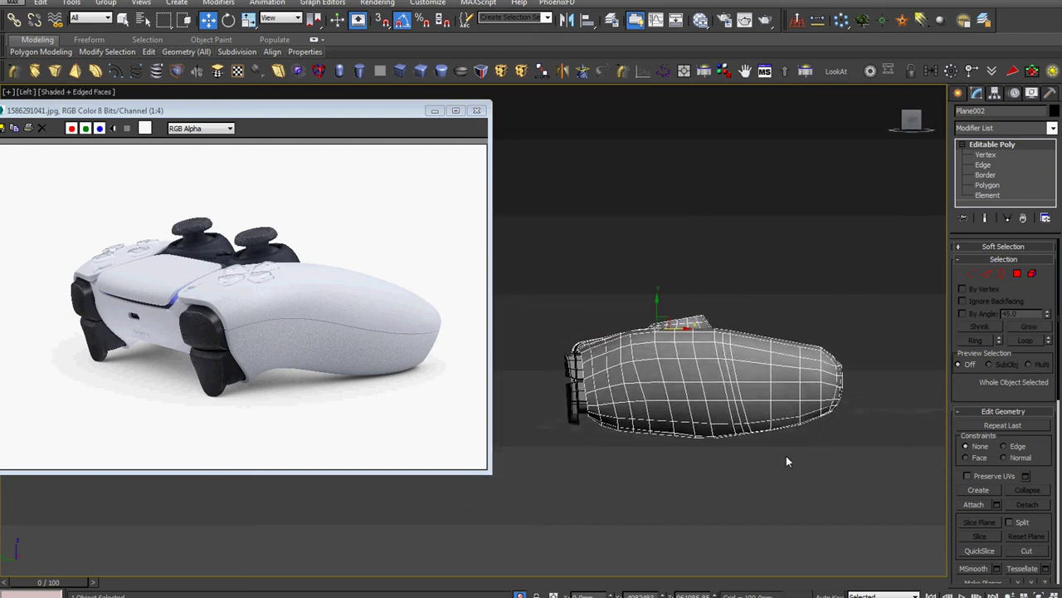
Draw a line spline, Line001, beneath the controller grip
click(798, 491)
right_click(770, 496)
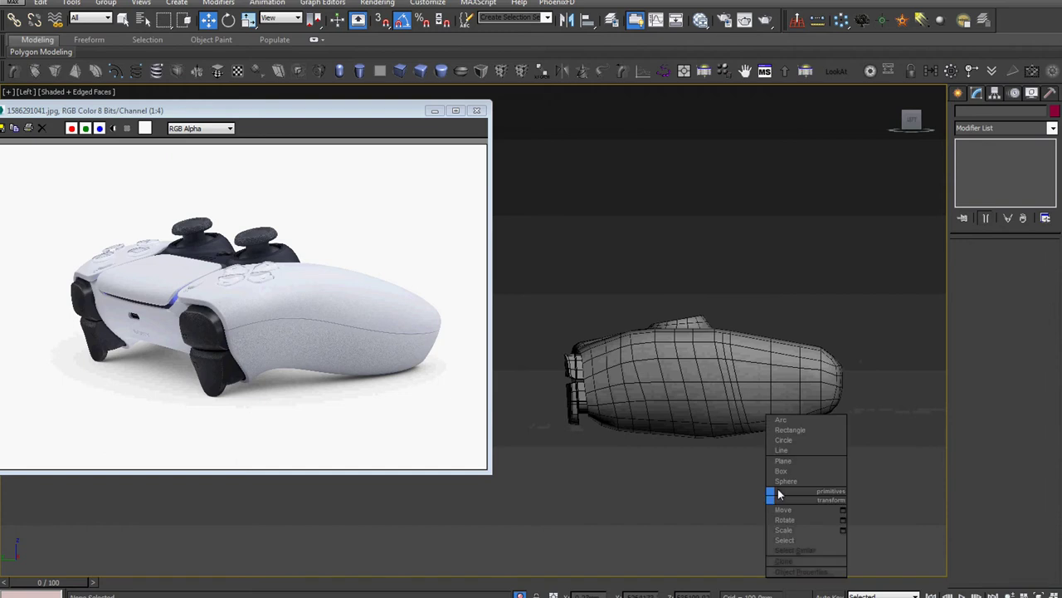
click(794, 452)
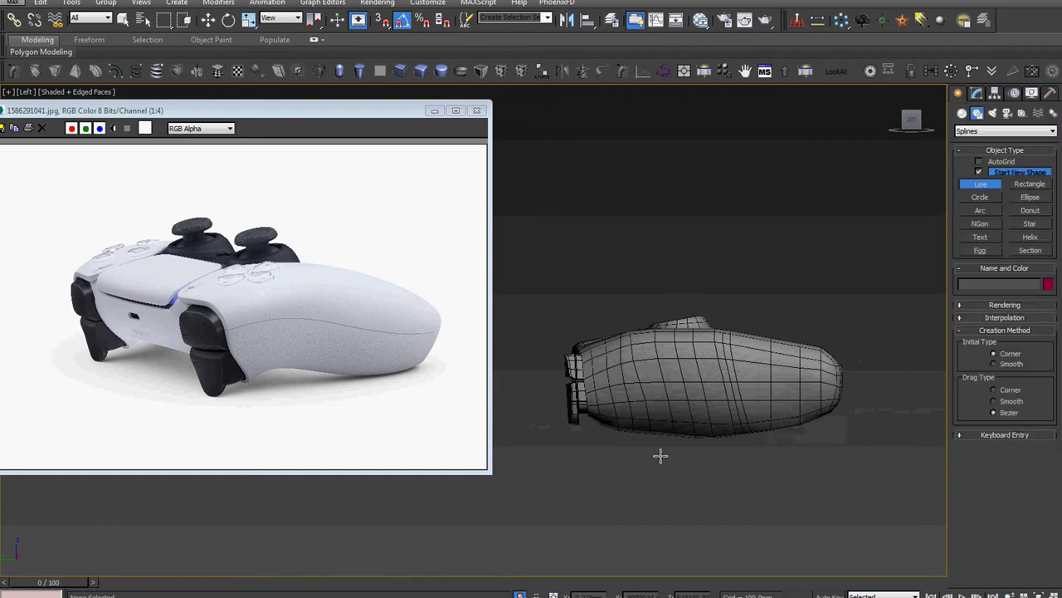
click(594, 454)
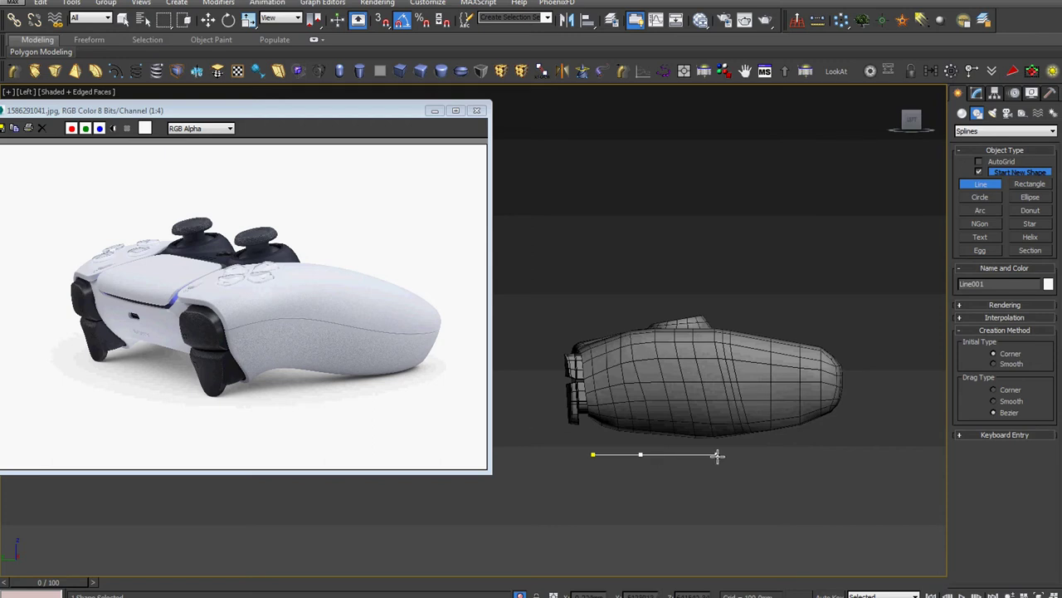
right_click(828, 440)
scroll(735, 437, up, 2)
scroll(726, 440, up, 2)
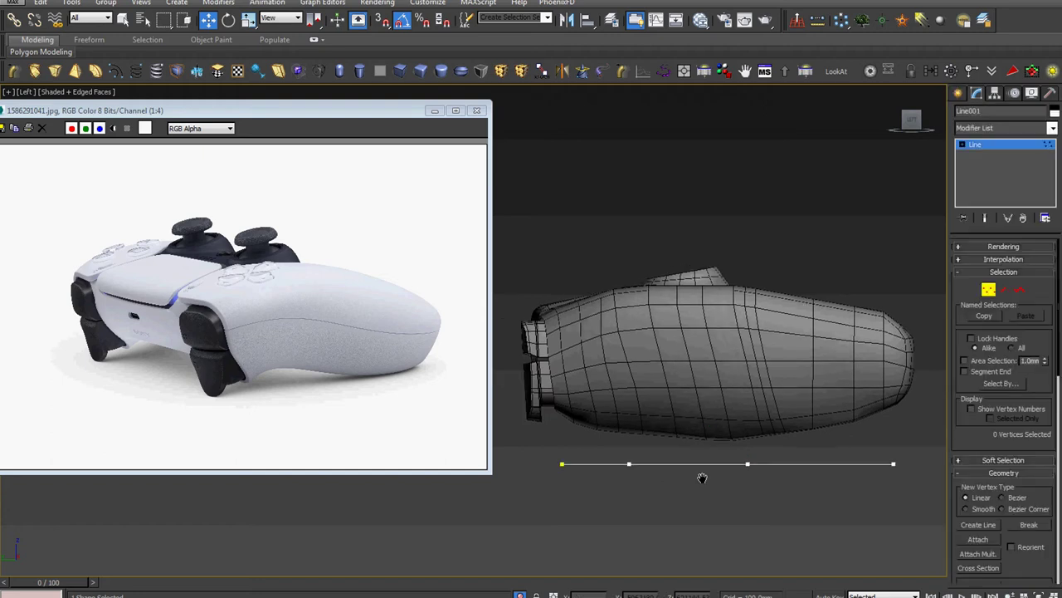
scroll(718, 444, up, 1)
Make the line's middle vertex Bezier and raise it to curve the line
drag(717, 444, 674, 481)
right_click(674, 481)
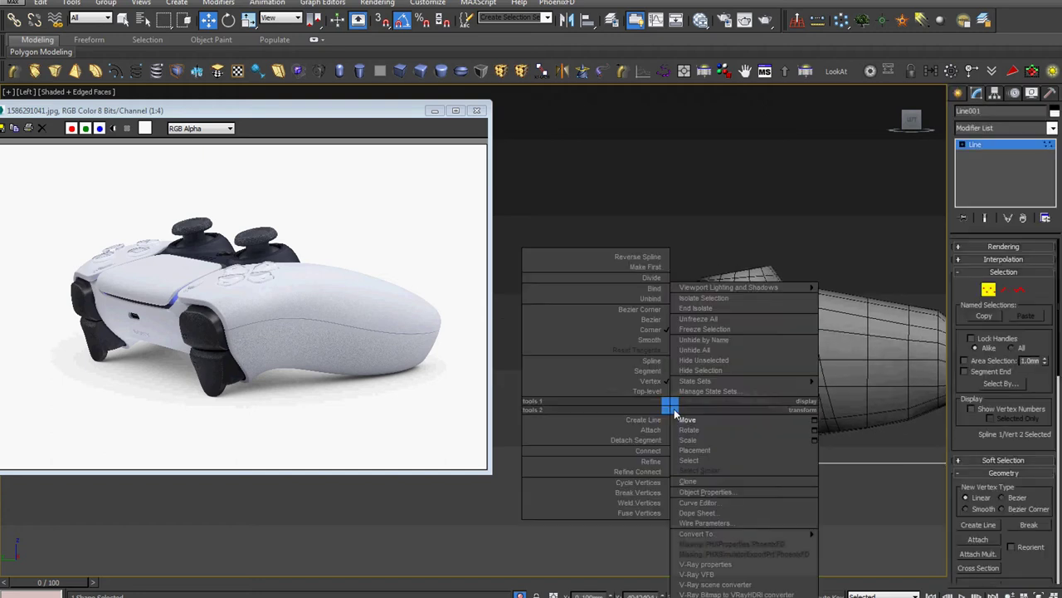
click(643, 319)
mouse_move(684, 439)
mouse_down()
mouse_move(684, 426)
mouse_move(667, 452)
mouse_up()
scroll(684, 426, up, 1)
Convert the line's right-hand vertices to Bezier points
click(848, 476)
right_click(874, 405)
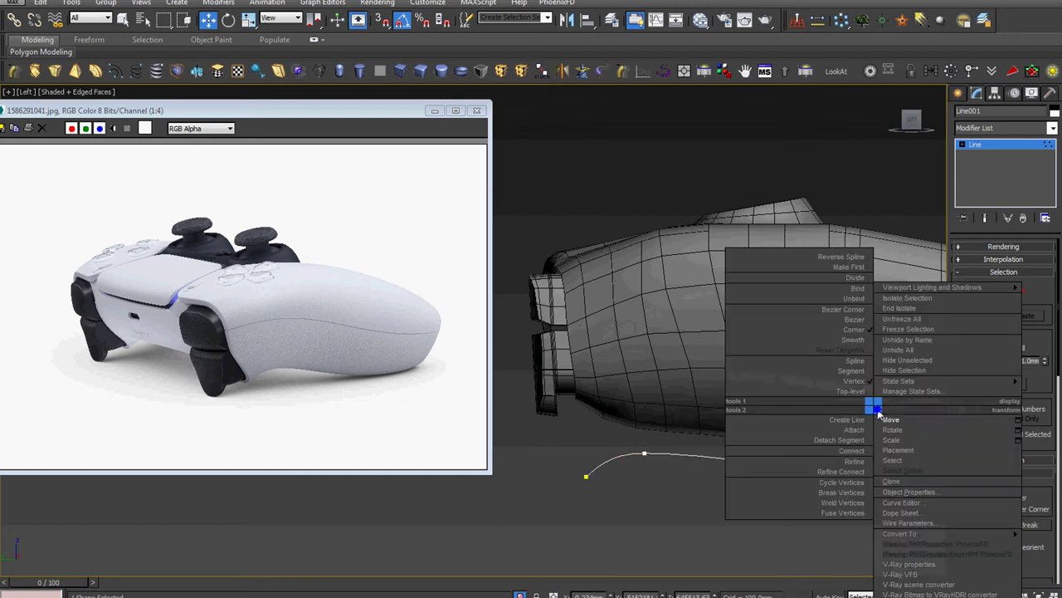
click(829, 329)
middle_drag(816, 398, 775, 397)
right_click(741, 408)
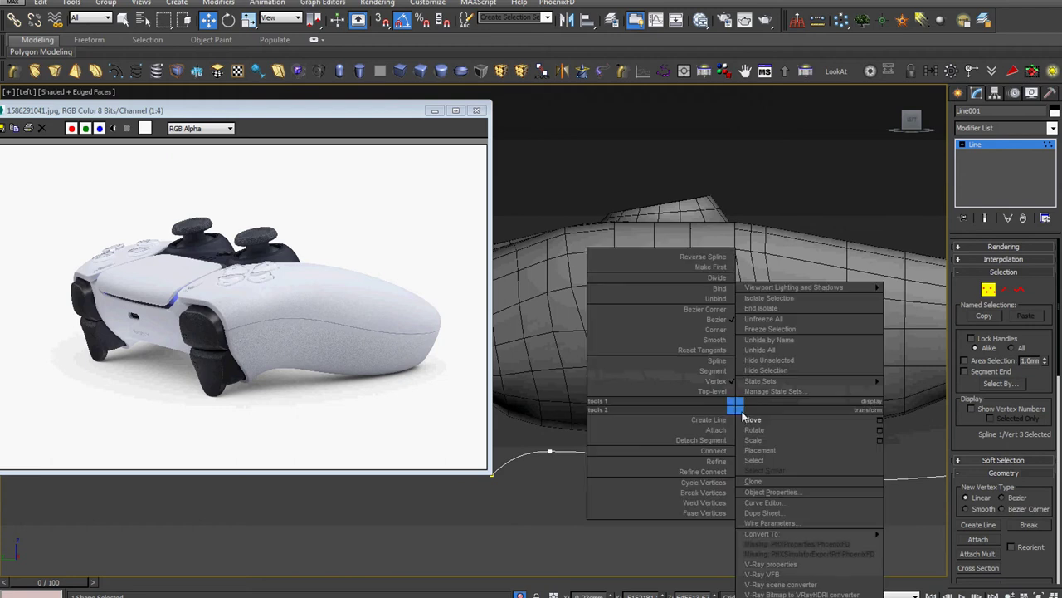
scroll(747, 425, down, 2)
drag(916, 473, 915, 472)
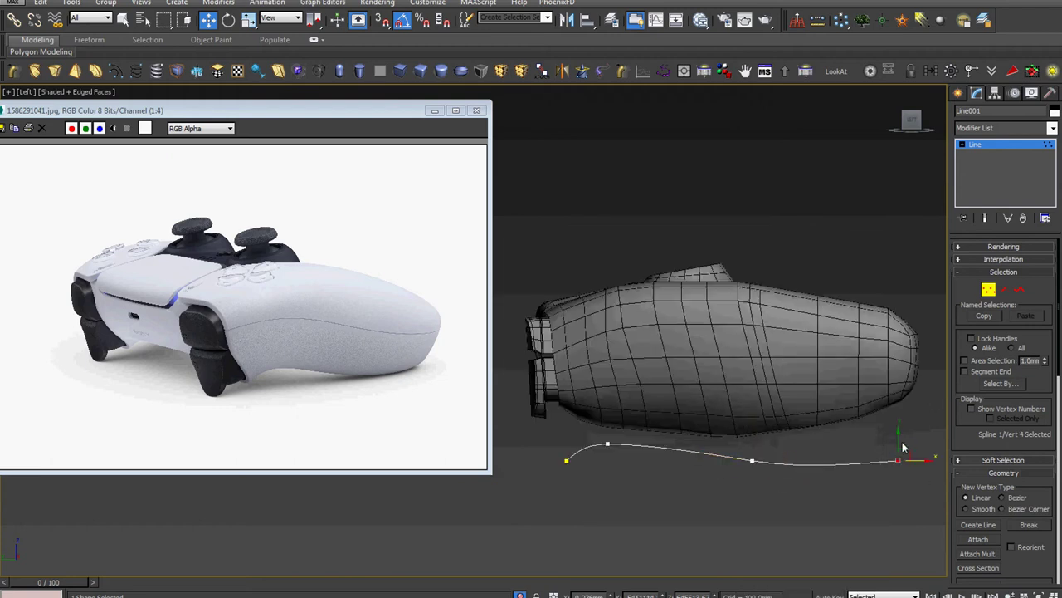
click(976, 146)
Raise Line001 up against the controller grip's underside
drag(712, 433, 712, 404)
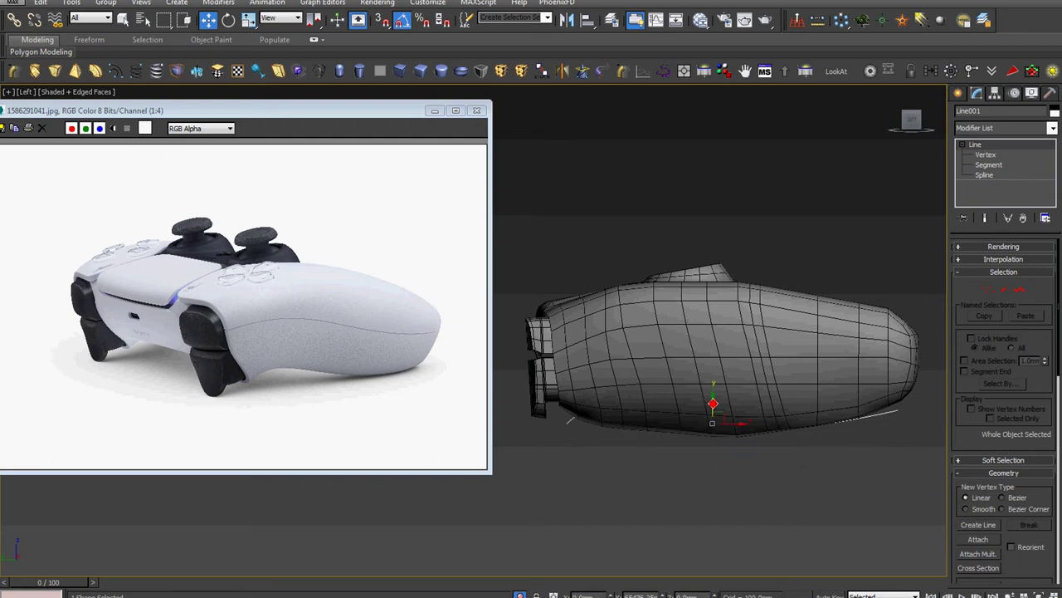
scroll(650, 354, down, 3)
mouse_move(650, 355)
alt+middle_down()
mouse_move(770, 430)
mouse_move(698, 374)
alt+middle_up()
drag(688, 369, 744, 401)
In the left view, box-select the six underside vertices of Plane002 at Vertex level
key(l)
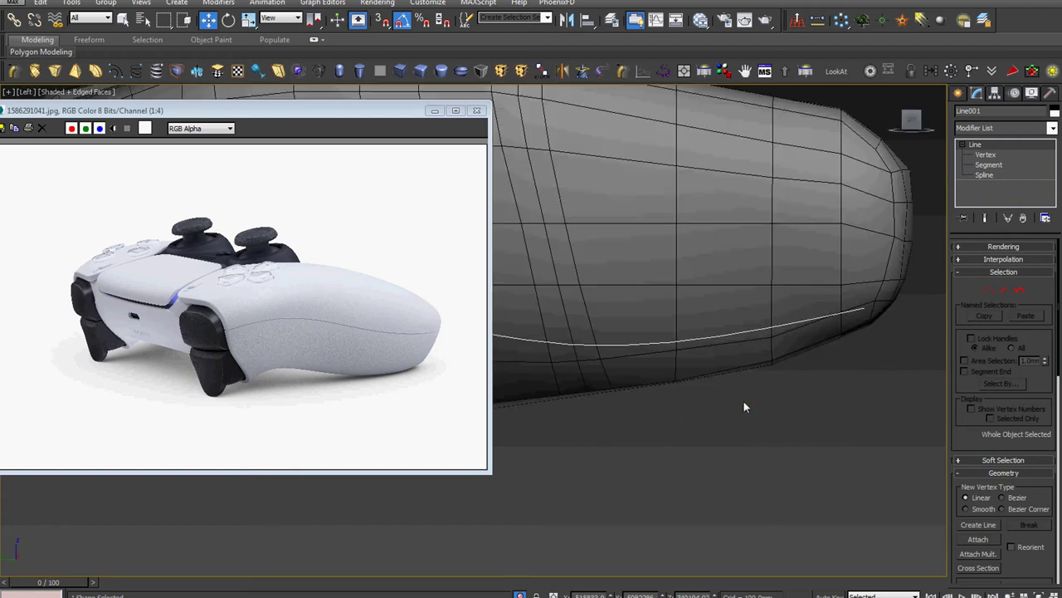
scroll(744, 407, down, 3)
middle_drag(740, 403, 802, 445)
scroll(718, 410, up, 5)
click(719, 409)
key(1)
scroll(711, 415, up, 4)
middle_drag(664, 446, 709, 491)
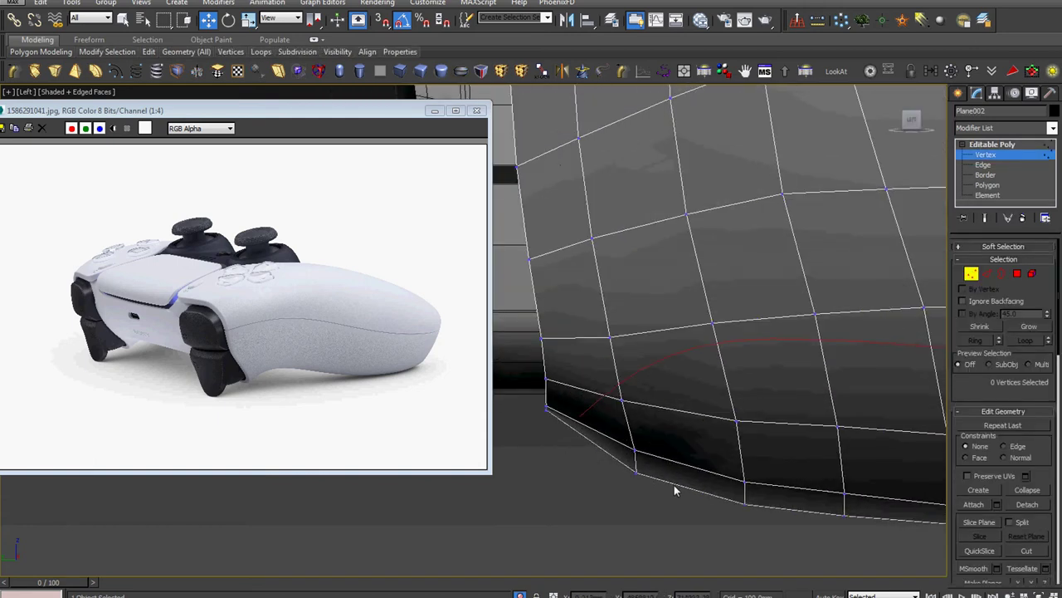
scroll(679, 492, down, 3)
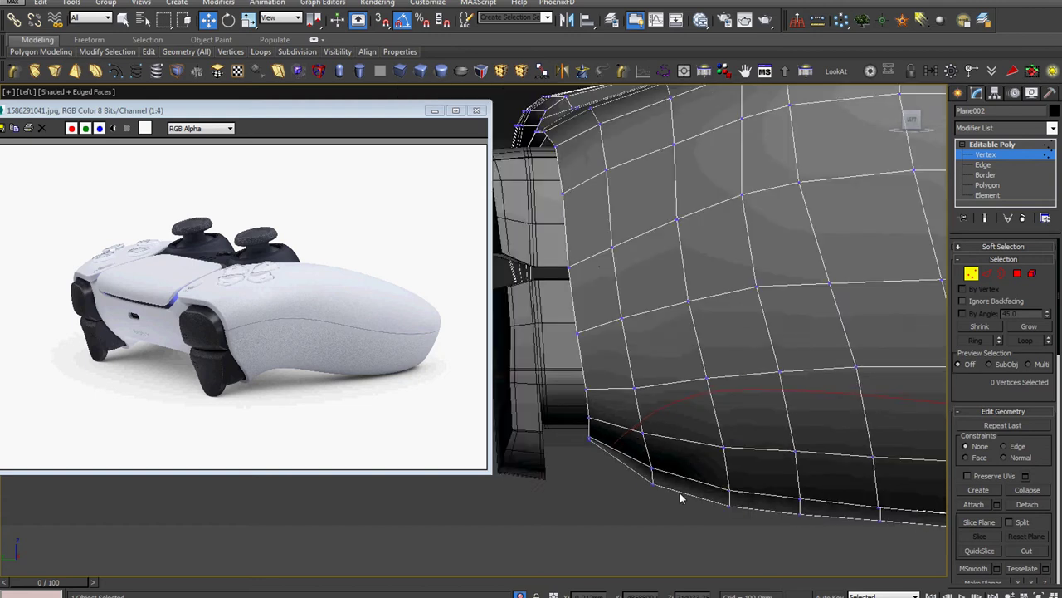
scroll(679, 491, down, 2)
mouse_move(581, 493)
middle_down()
mouse_move(564, 497)
mouse_move(605, 500)
middle_up()
drag(671, 533, 716, 490)
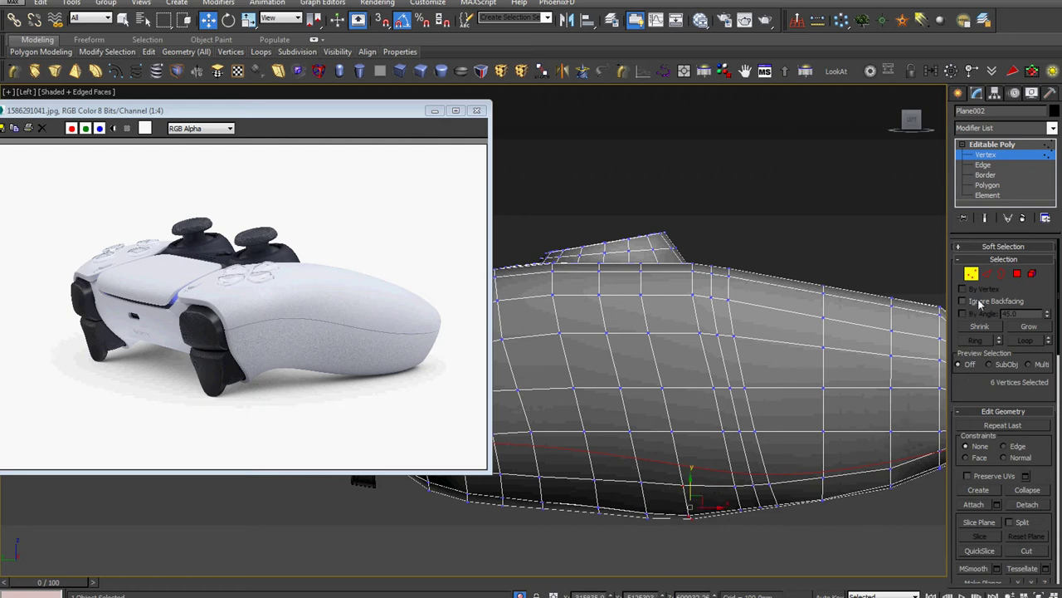
Enable Use Soft Selection with the falloff raised to 600mm
click(1019, 247)
click(973, 262)
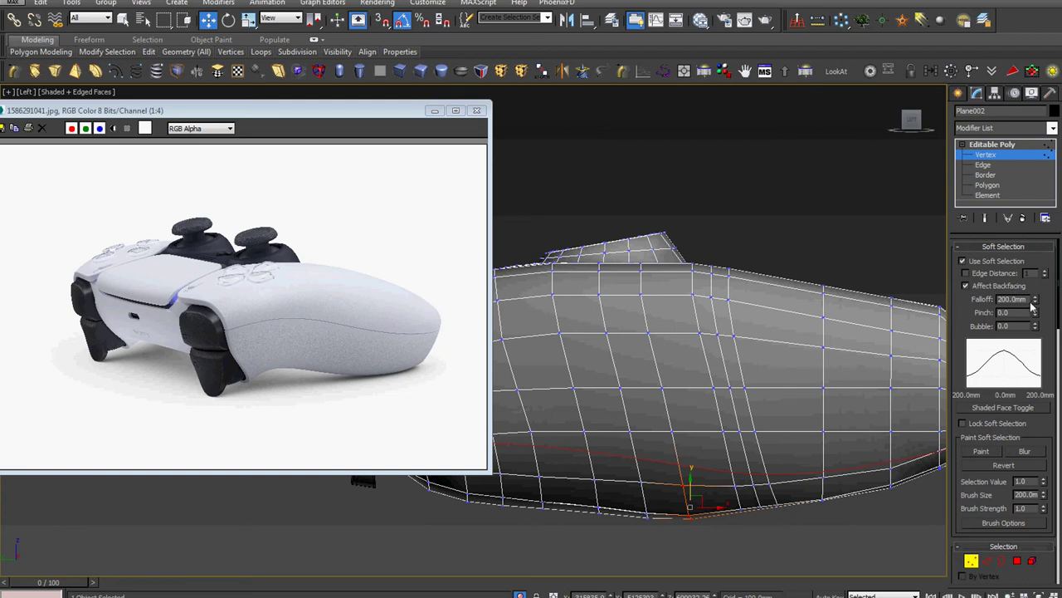
double_click(1017, 298)
text(500)
key(Return)
text(600)
key(Return)
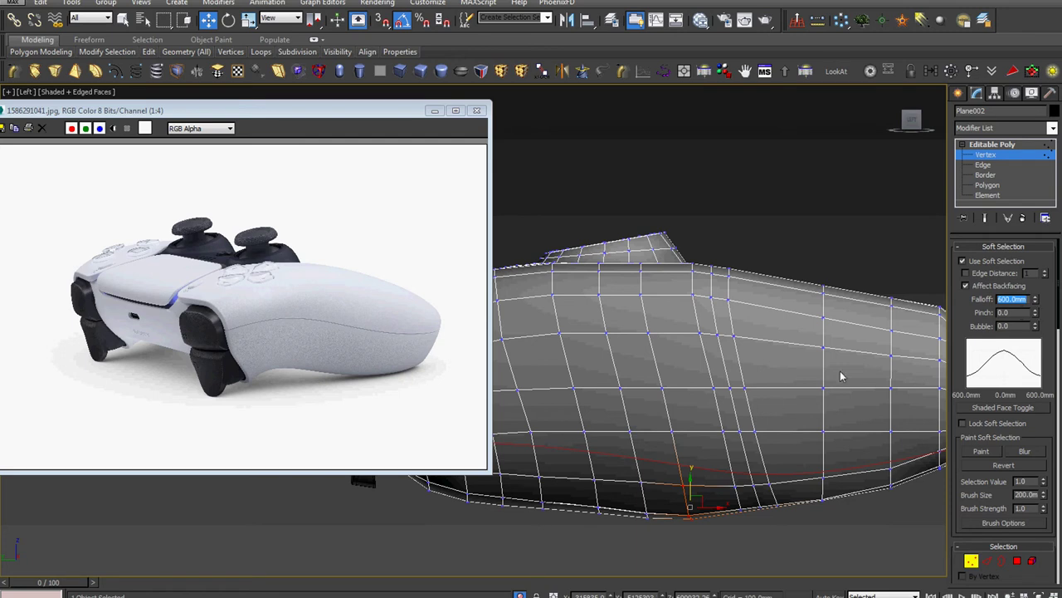
Move a vertex on the shell's bottom edge slightly downward
click(690, 470)
key(w)
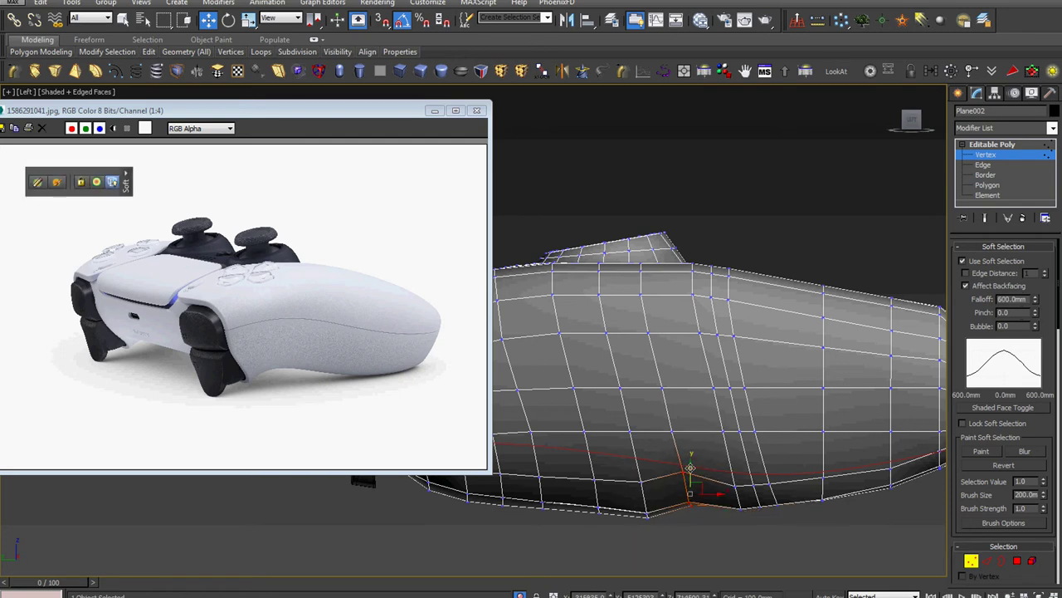
drag(691, 469, 691, 485)
Set Soft Selection to Falloff 466.7mm, Pinch 0.46, Bubble 0.23 and Selection Value 0.87
drag(1035, 300, 1035, 292)
right_click(1038, 309)
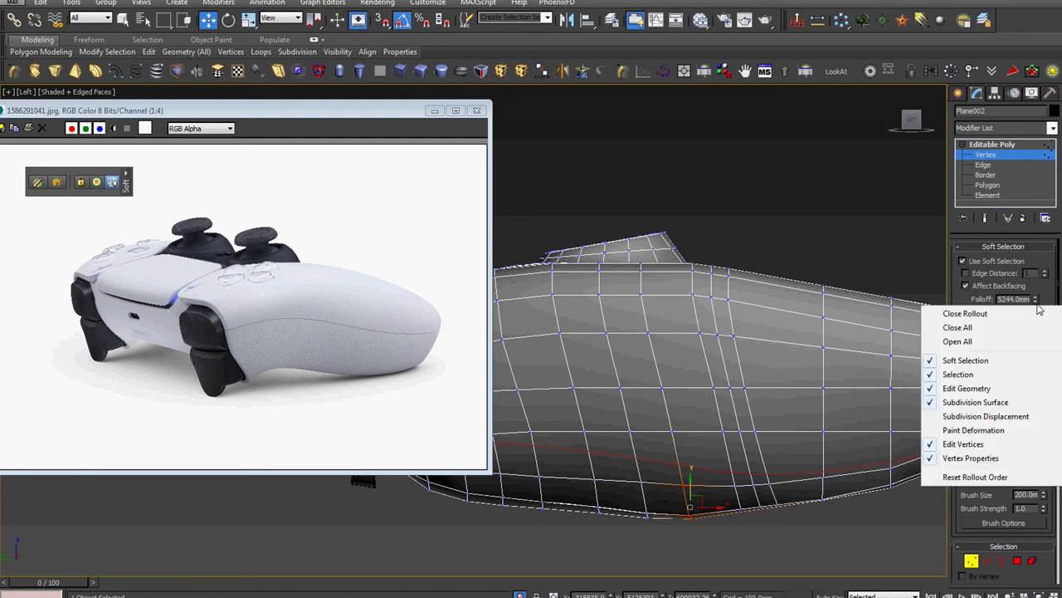
key(Escape)
right_click(1035, 306)
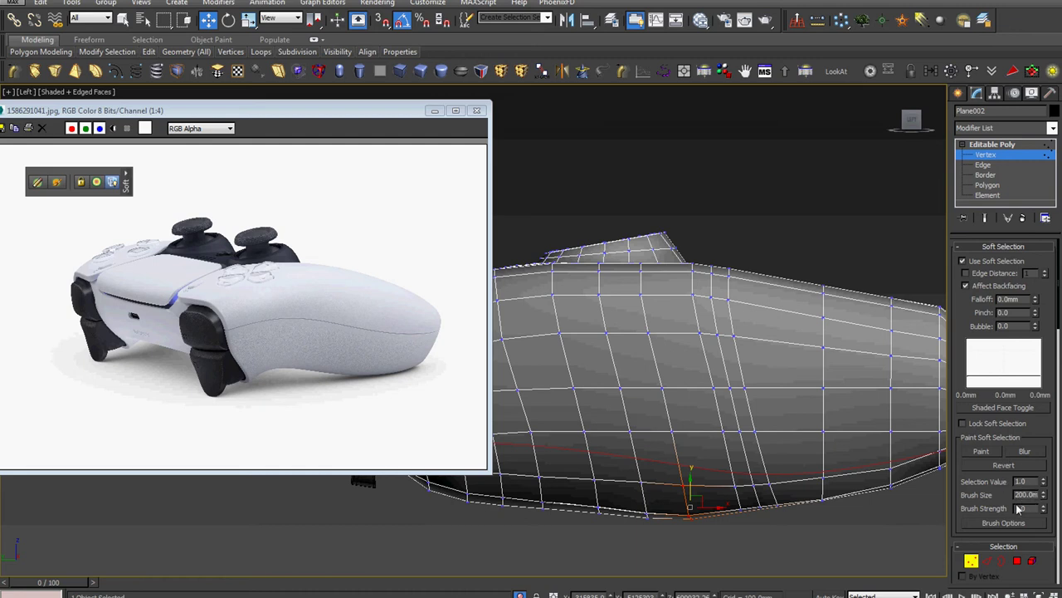
double_click(1025, 299)
drag(1035, 316, 1039, 290)
drag(1035, 326, 1035, 273)
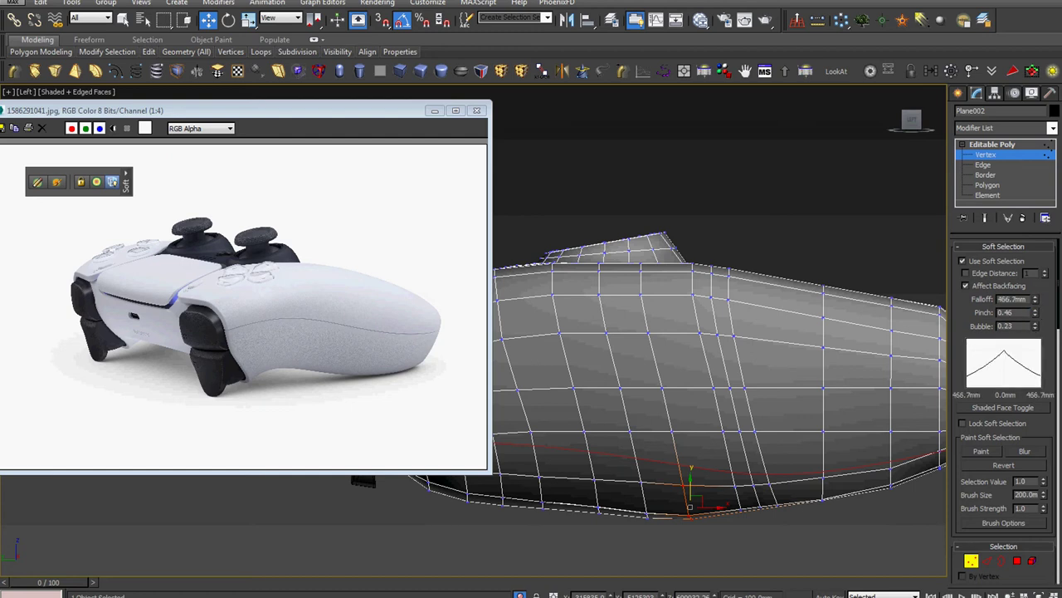
click(981, 408)
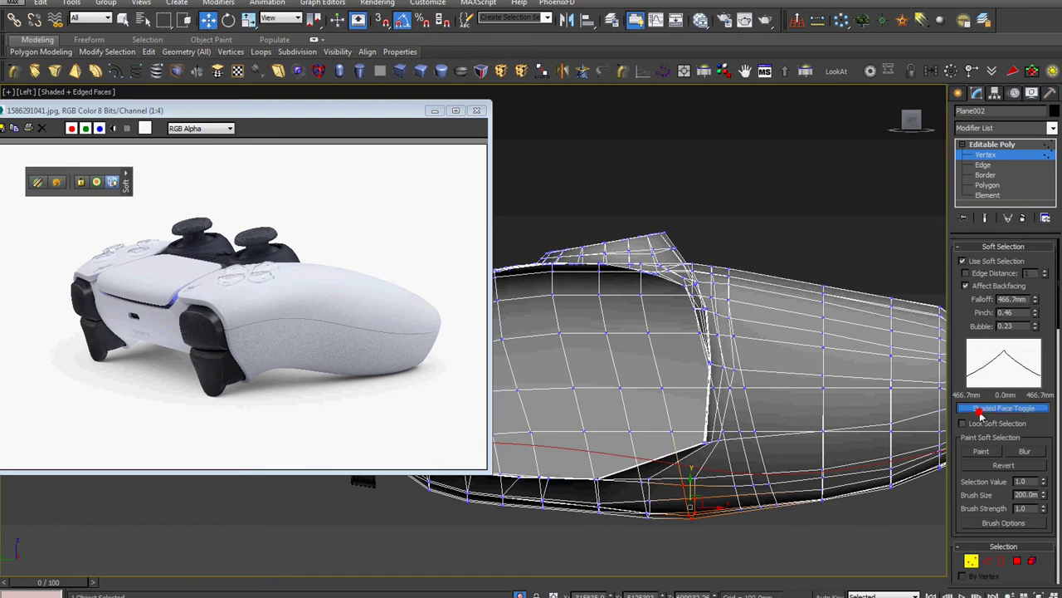
click(980, 410)
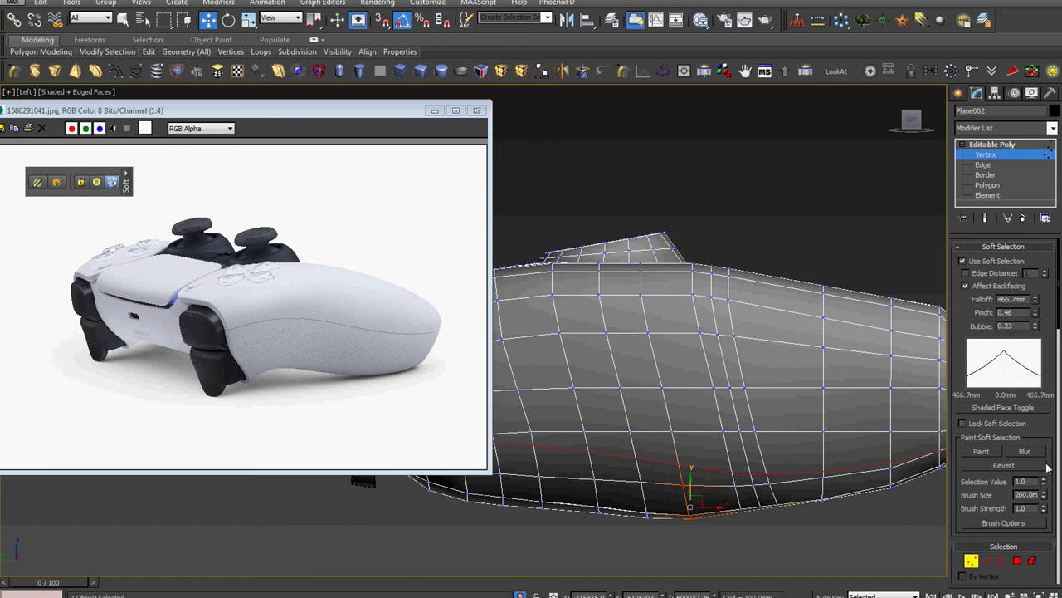
drag(1044, 481, 1044, 495)
Orbit to the grip tube's cap and reshape its lower edge with soft selection
scroll(784, 473, down, 5)
alt+middle_drag(771, 487, 820, 405)
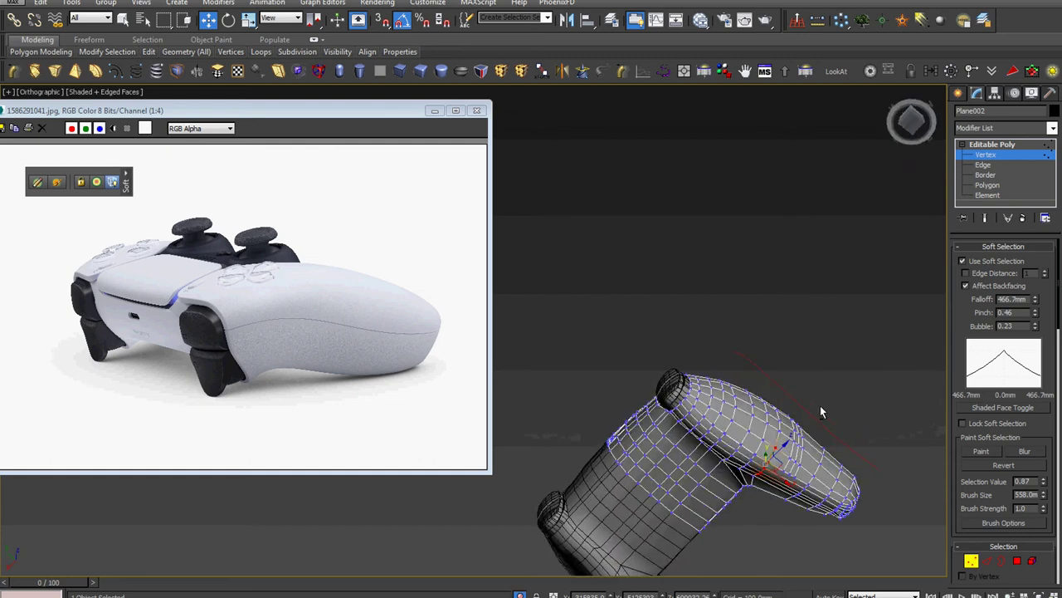
scroll(776, 465, up, 6)
alt+middle_drag(759, 475, 714, 448)
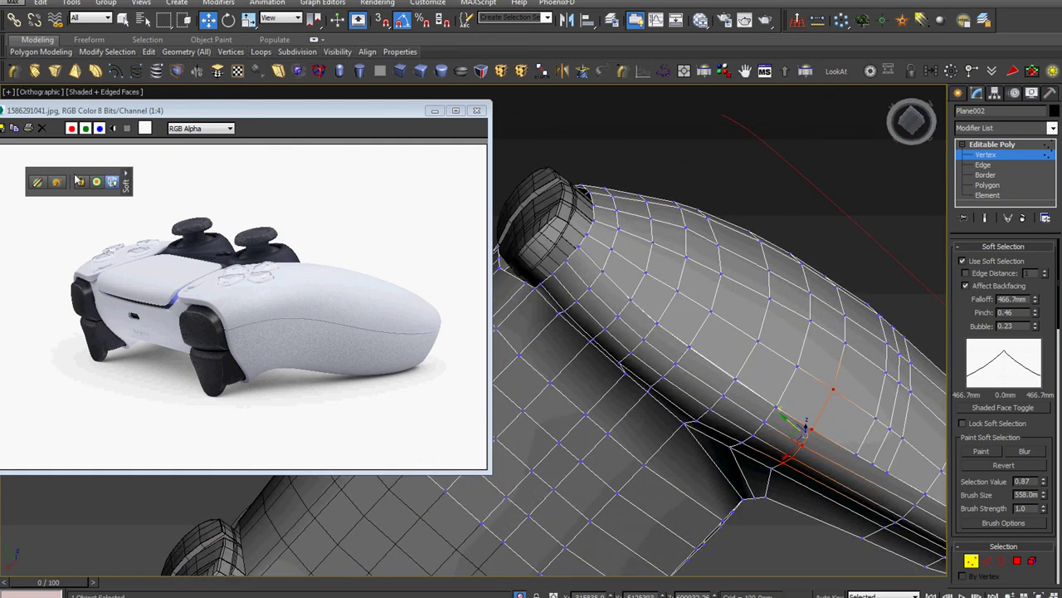
mouse_move(760, 422)
alt+middle_down()
mouse_move(811, 423)
mouse_move(801, 440)
alt+middle_up()
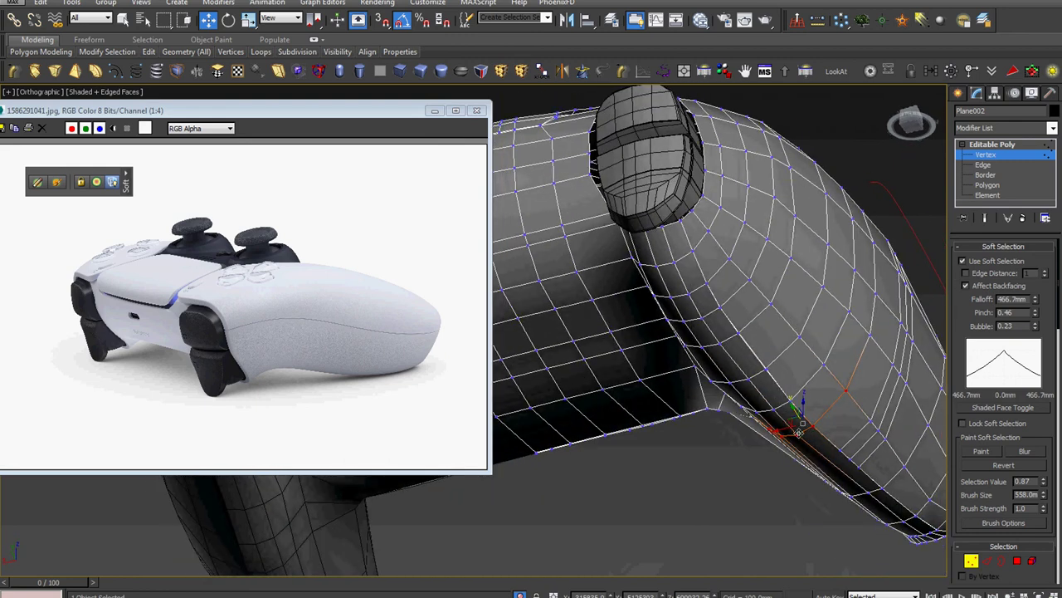
drag(799, 431, 802, 423)
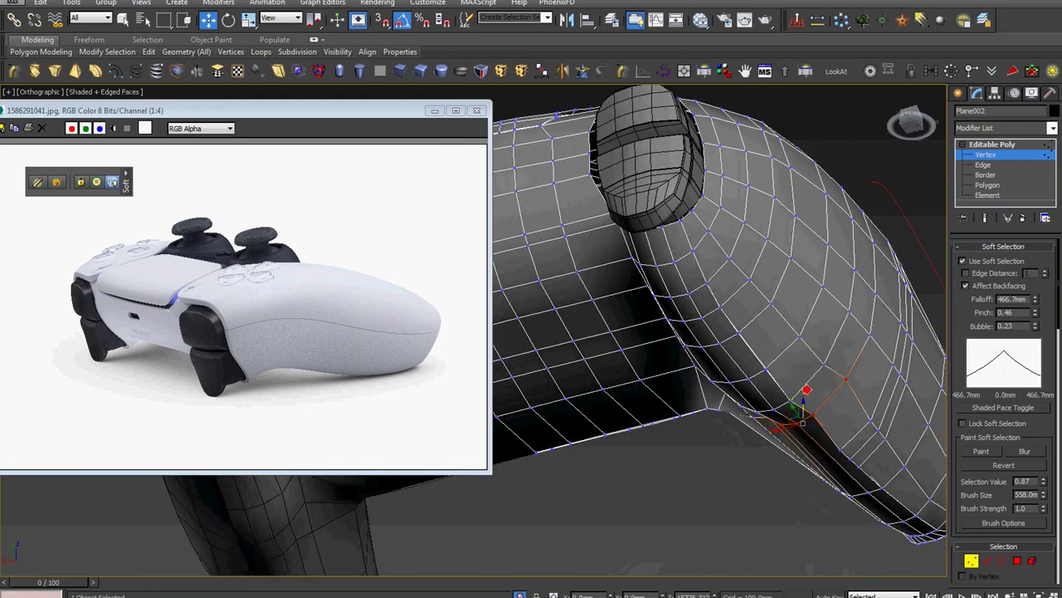
alt+middle_drag(803, 422, 810, 432)
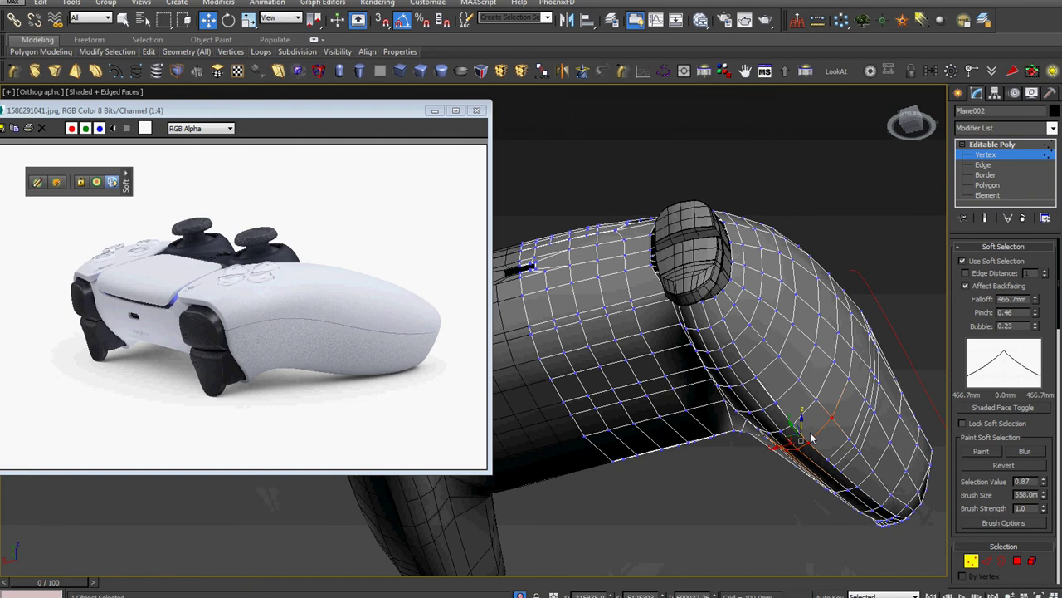
Switch to the Left view and select a vertex on the bottom edge
key(l)
scroll(809, 432, down, 2)
scroll(809, 432, down, 2)
scroll(807, 435, down, 2)
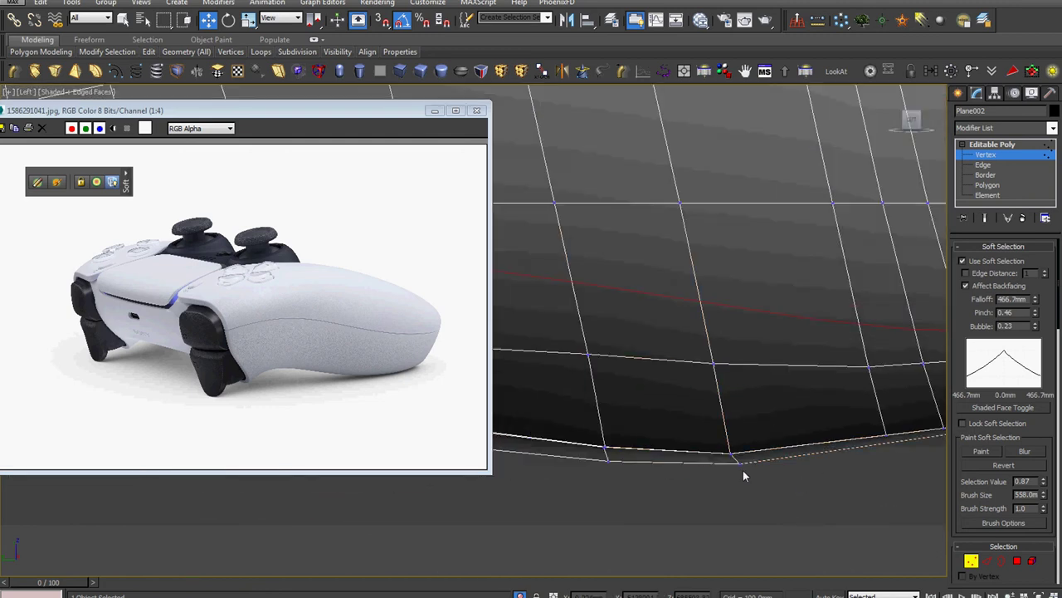
click(728, 455)
scroll(719, 455, down, 2)
scroll(803, 499, down, 2)
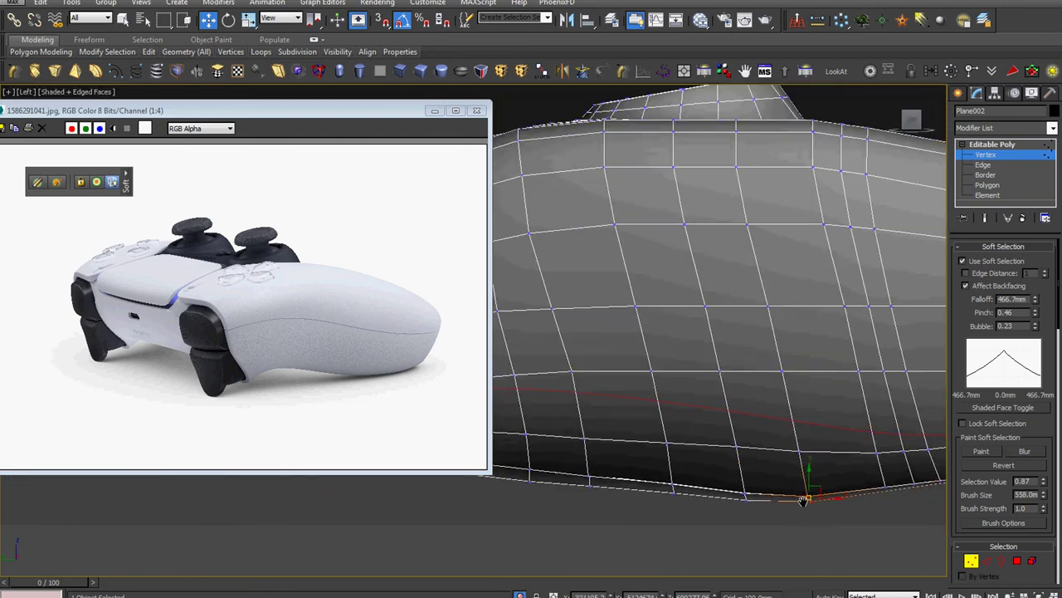
scroll(803, 499, down, 2)
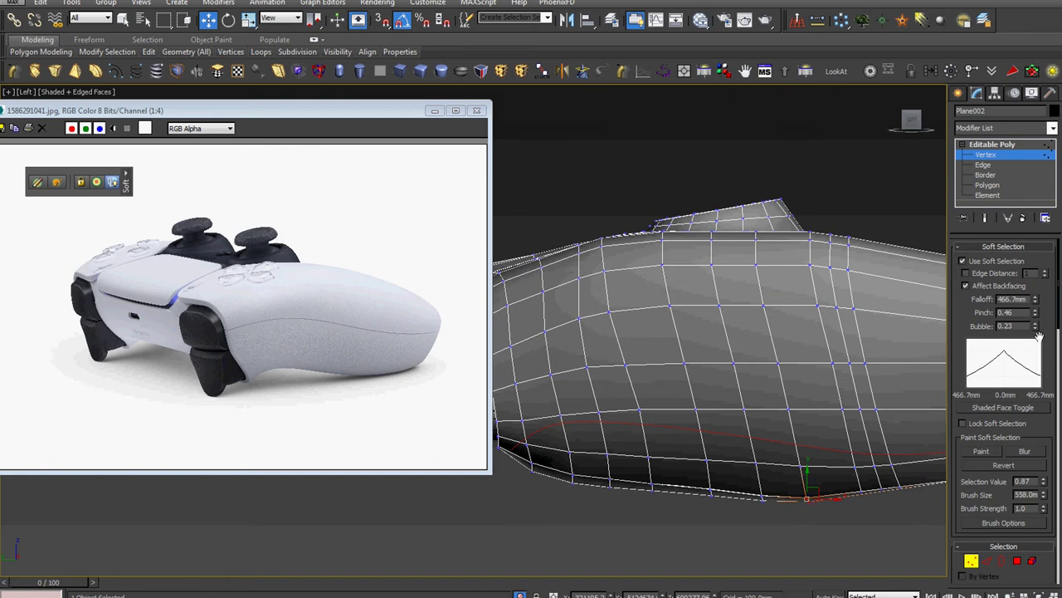
Reset Pinch to 0 and enter a soft-selection Falloff of 100000mm
right_click(1035, 301)
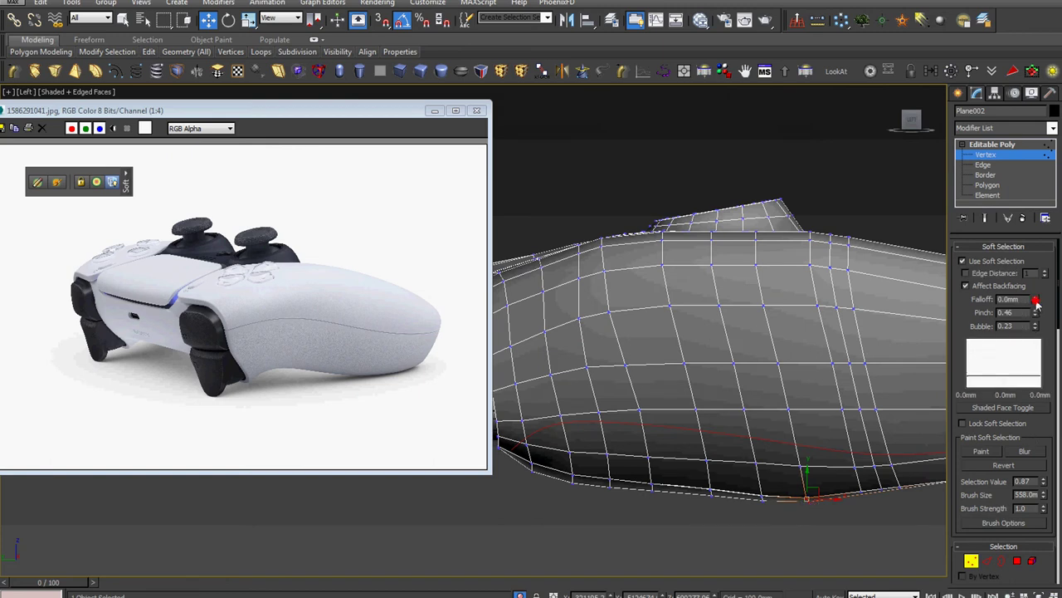
drag(1040, 255, 1005, 248)
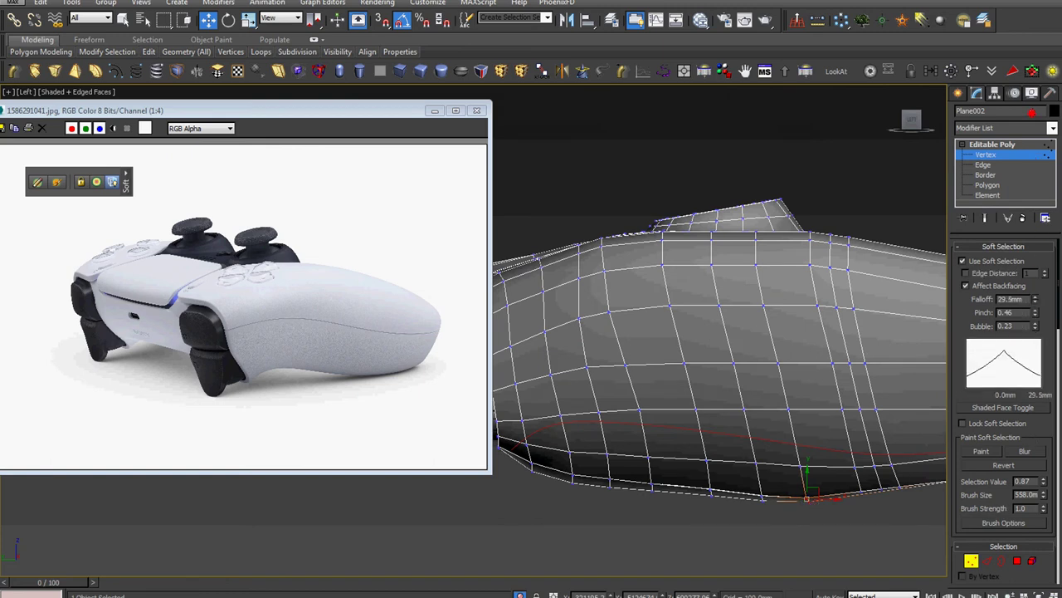
click(976, 262)
click(975, 261)
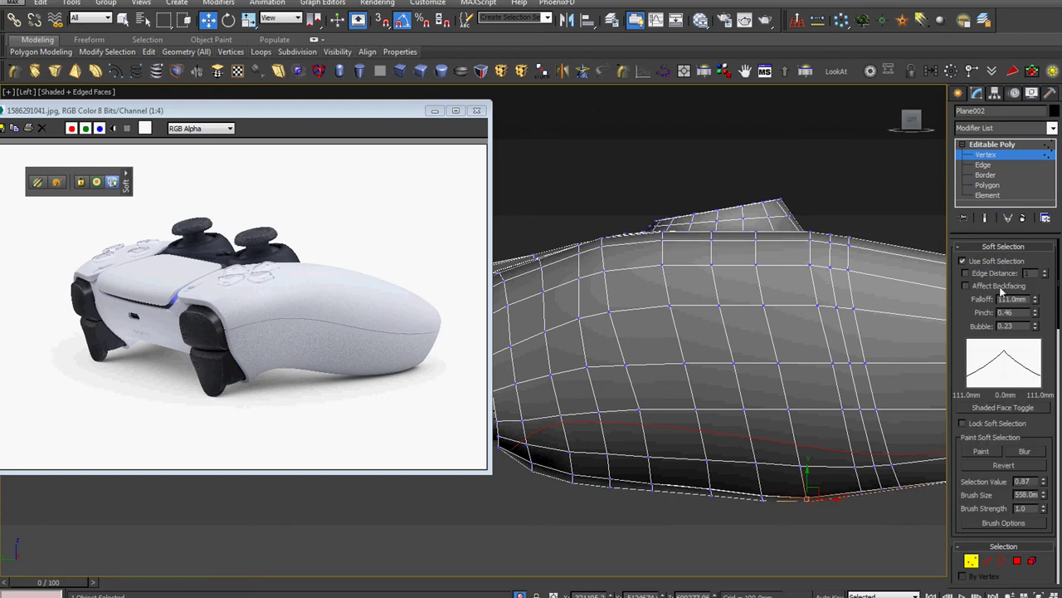
right_click(1036, 314)
drag(1036, 301, 1035, 274)
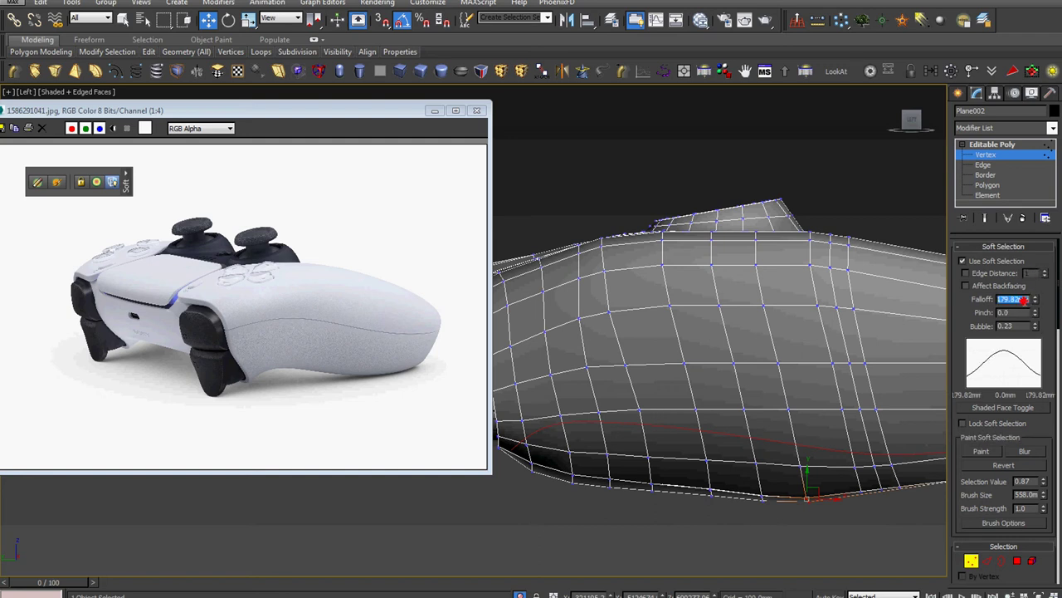
text(50000)
key(Return)
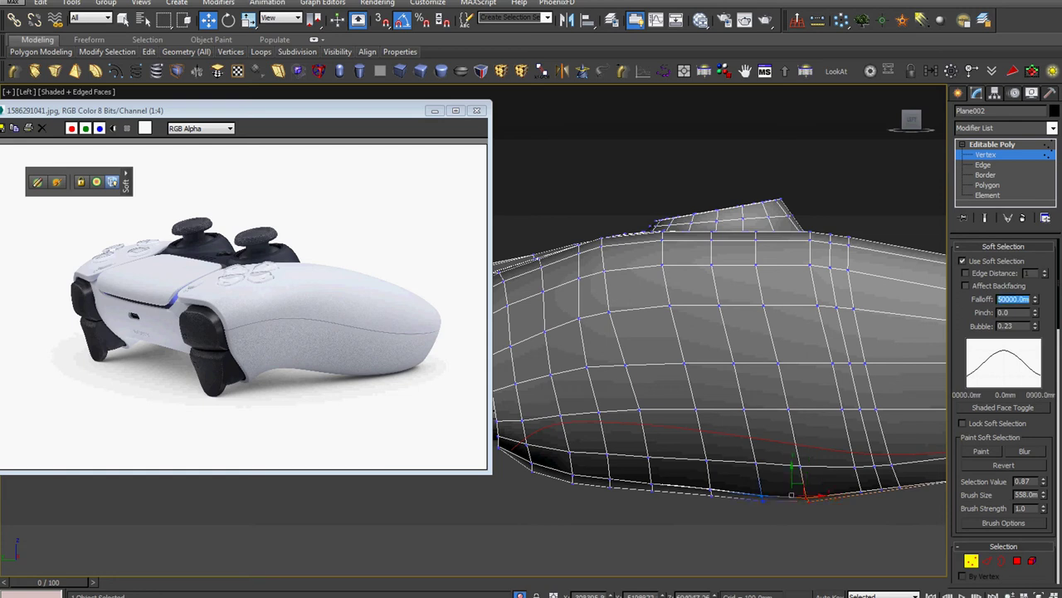
text(1)
key(Return)
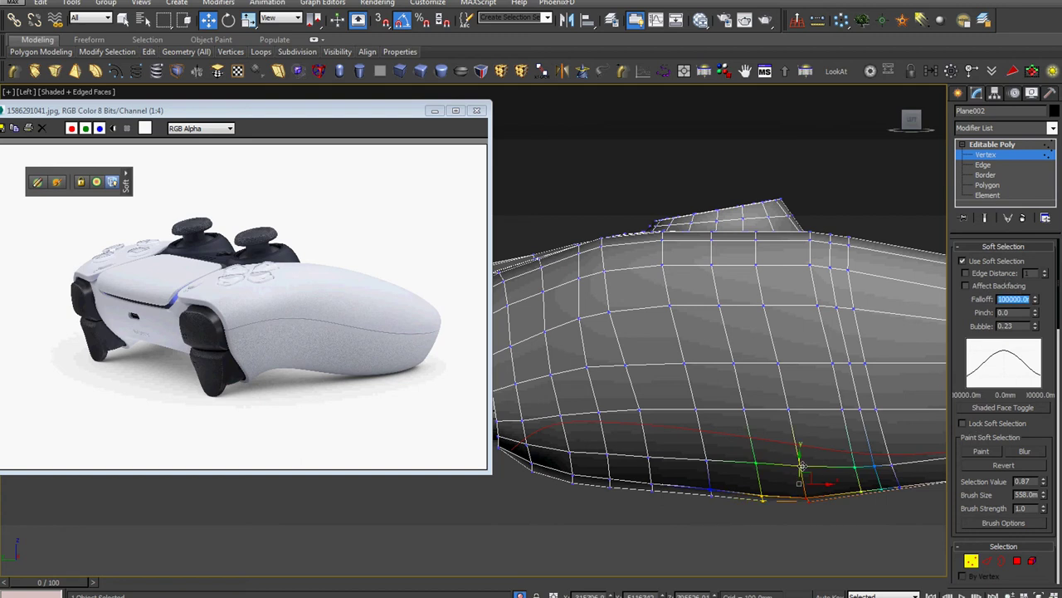
Lift the bottom vertices, select one under the grip, and set Falloff to 200000mm
drag(801, 467, 801, 446)
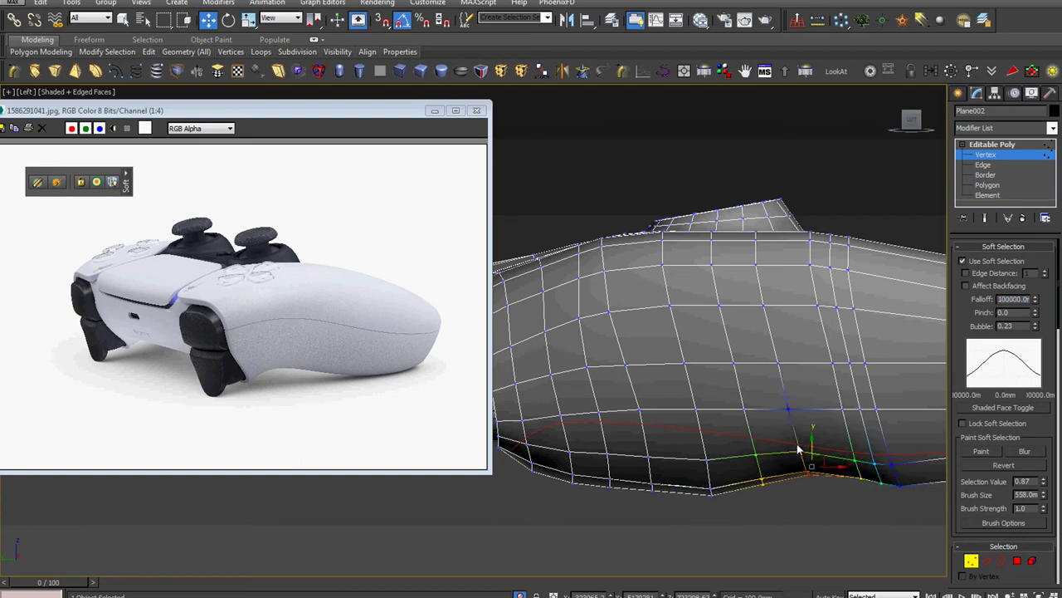
middle_drag(606, 496, 705, 496)
click(706, 496)
click(708, 450)
double_click(1014, 298)
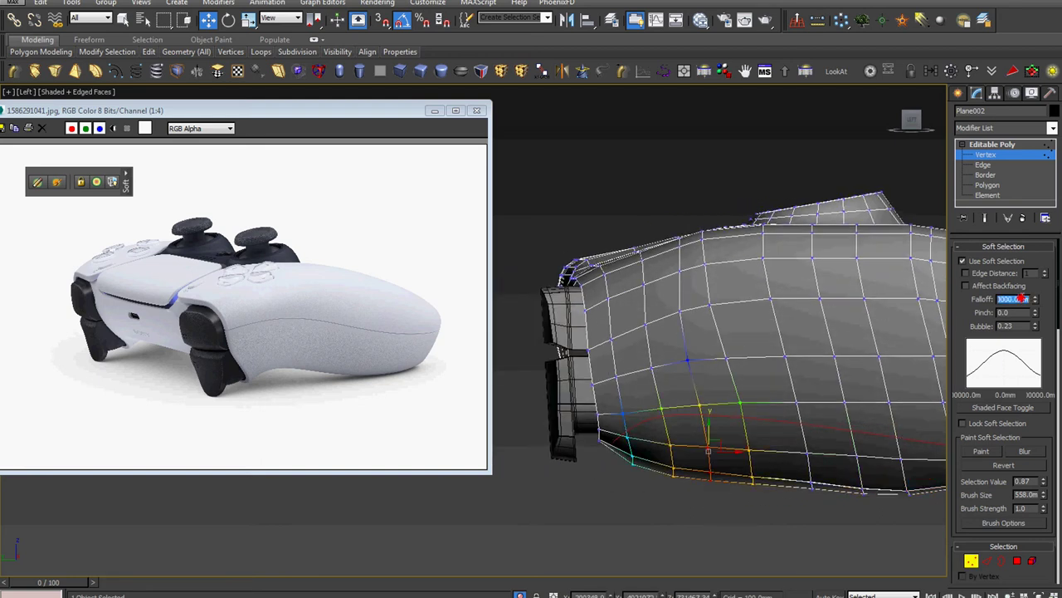
text(2)
key(Return)
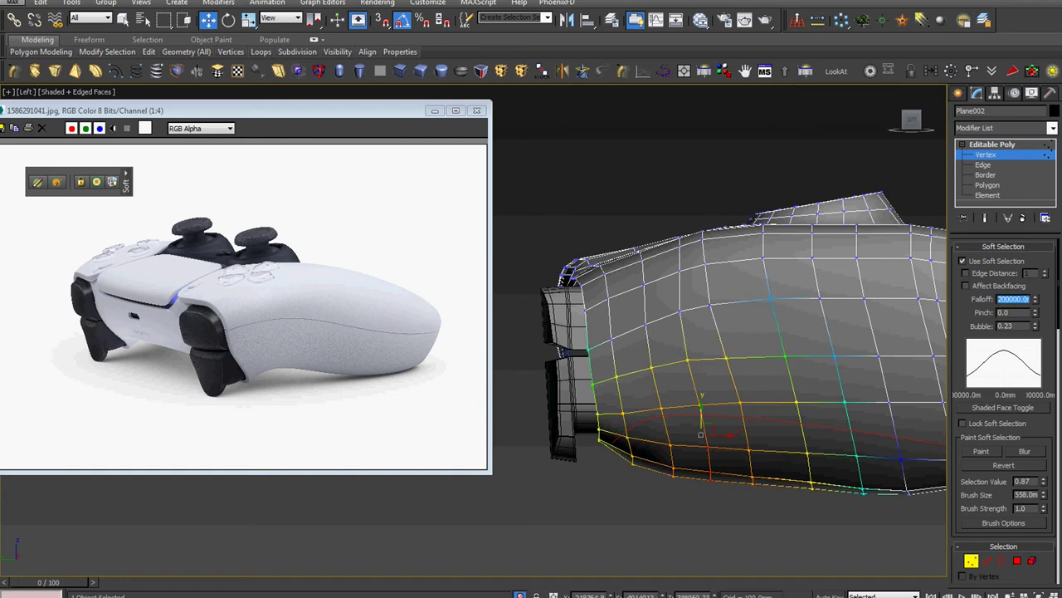
Adjust the falloff (about 144000 then 110880mm) while pushing the underside upward
drag(1035, 304, 1034, 325)
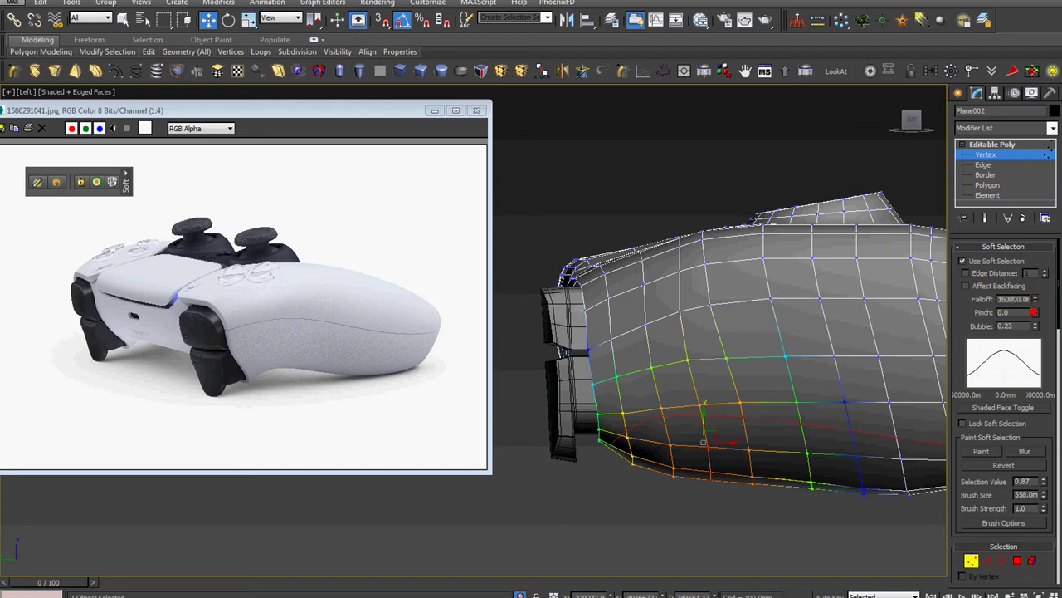
drag(699, 425, 700, 394)
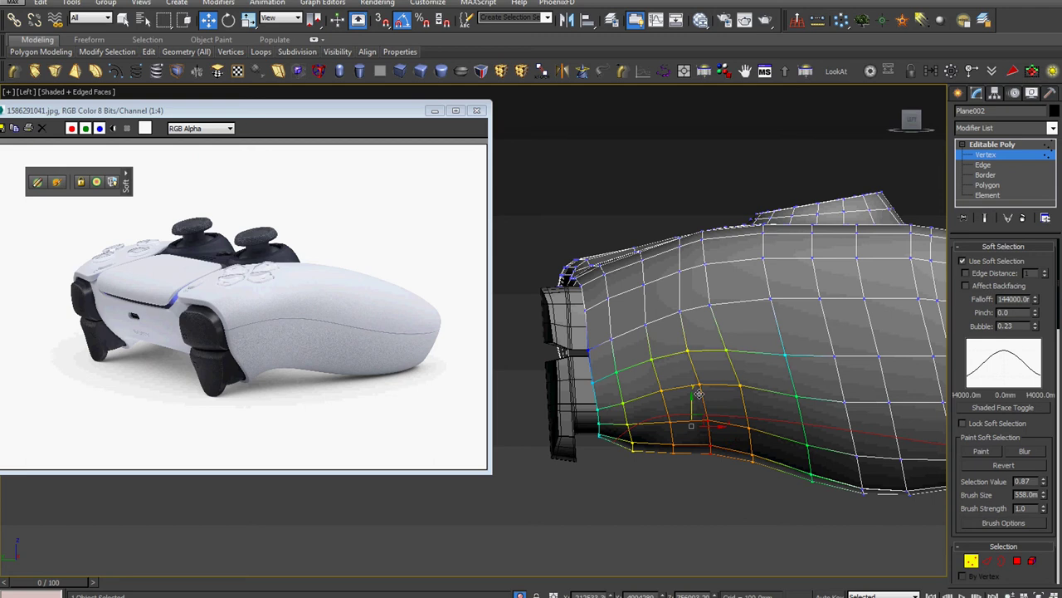
drag(1034, 303, 1035, 320)
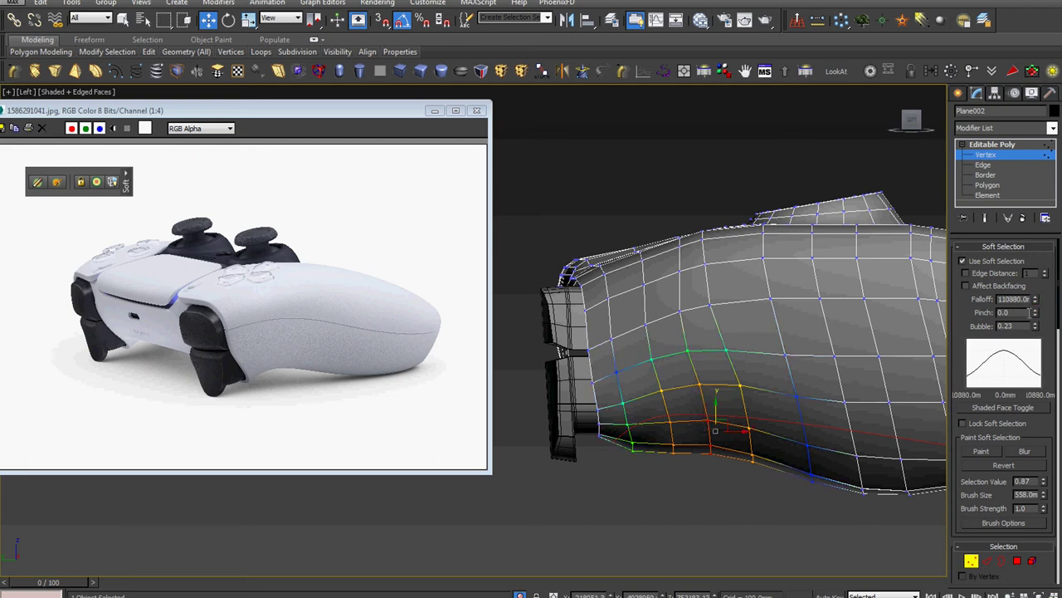
mouse_move(715, 408)
mouse_down()
mouse_move(716, 377)
mouse_move(707, 409)
mouse_up()
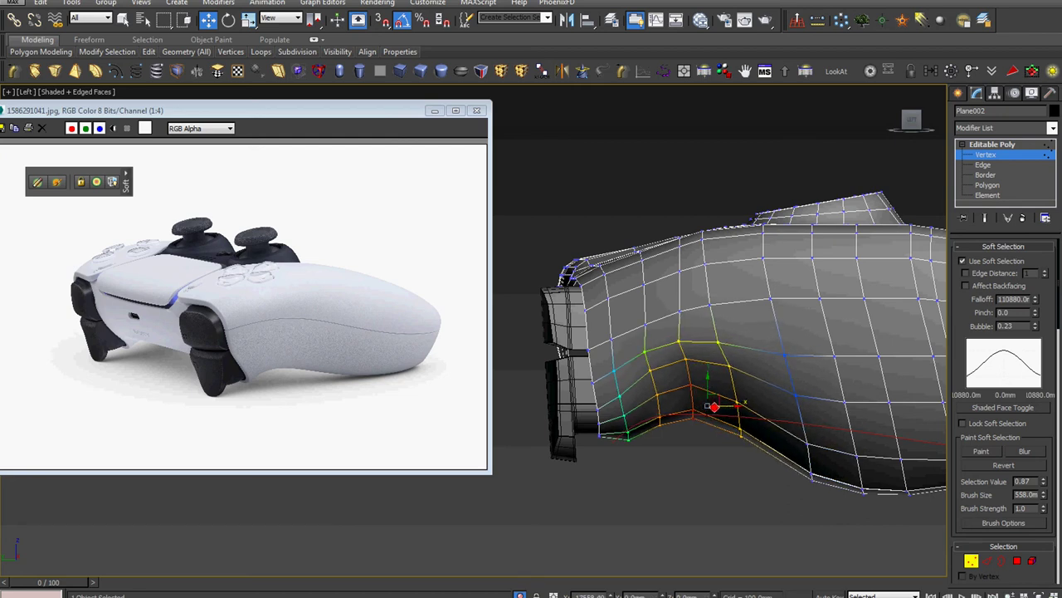
drag(1040, 306, 1039, 278)
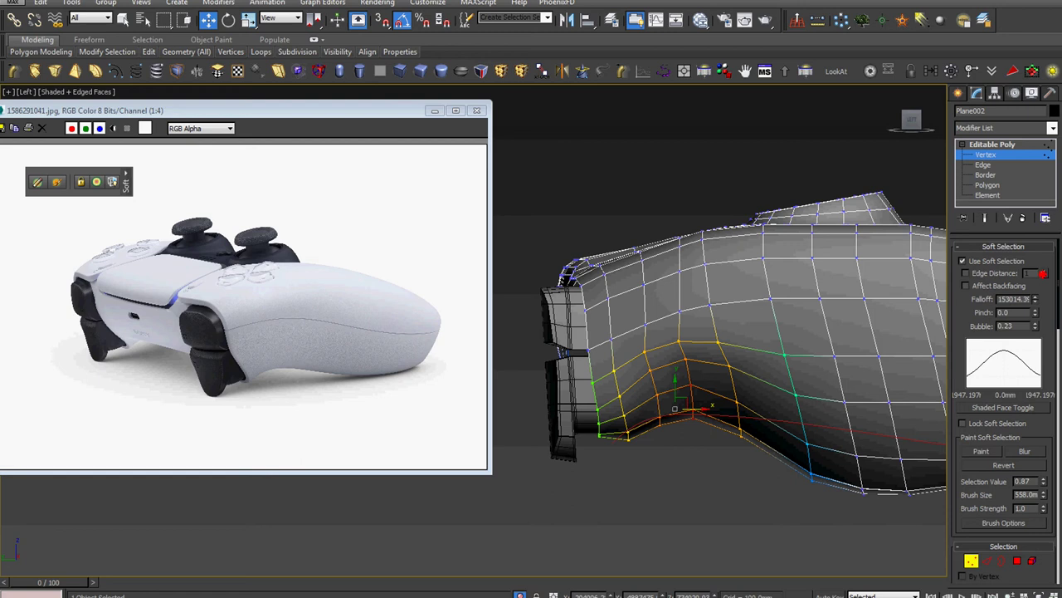
drag(697, 408, 707, 410)
drag(1035, 305, 1034, 287)
Select a lower-middle grip vertex and raise the grip's lower edge, then lower it slightly
middle_drag(754, 427, 626, 437)
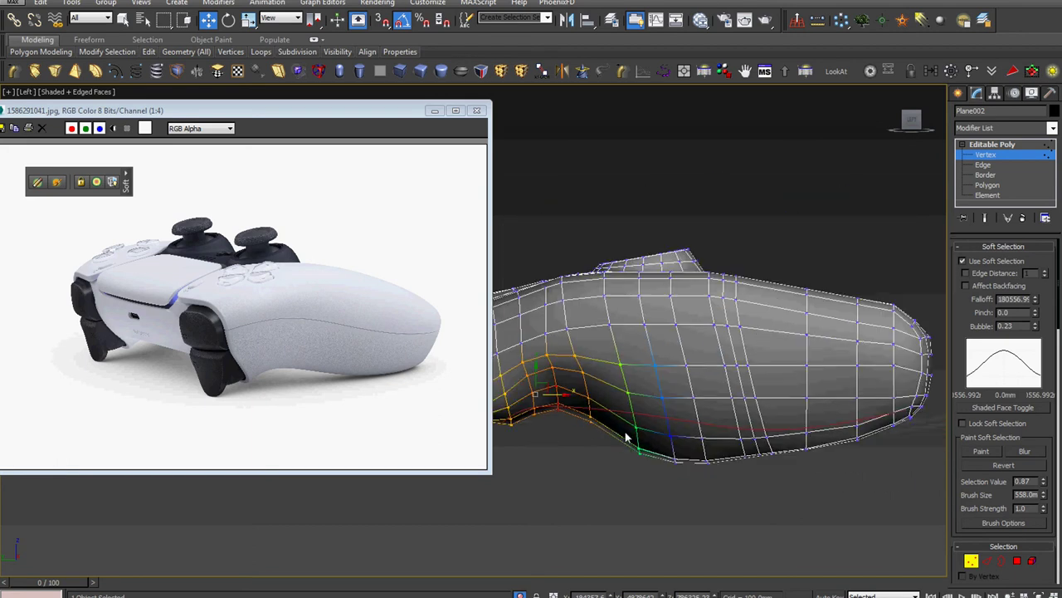
click(639, 451)
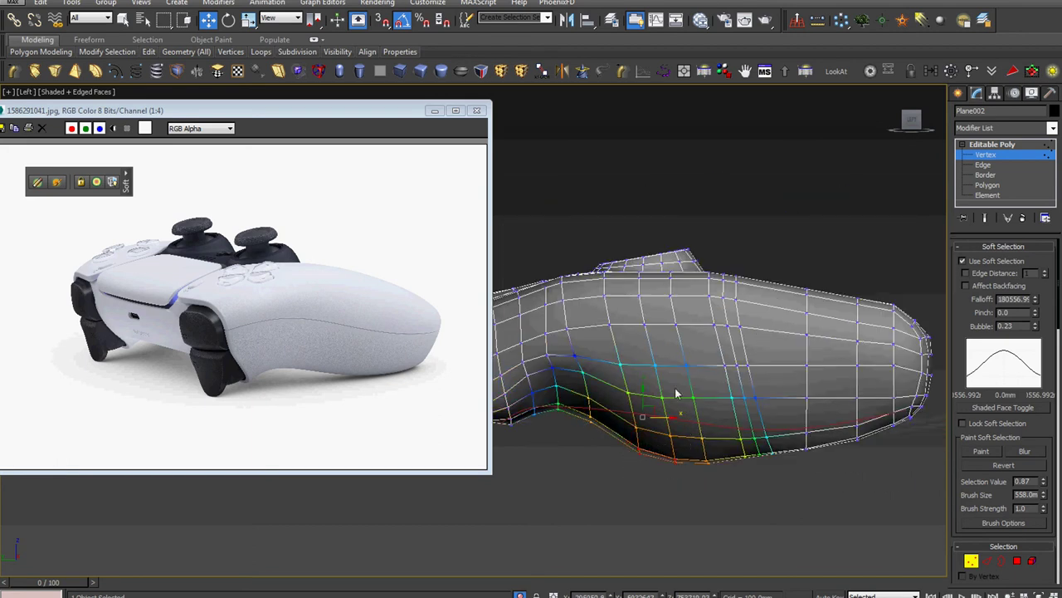
drag(644, 399, 654, 385)
scroll(738, 405, up, 2)
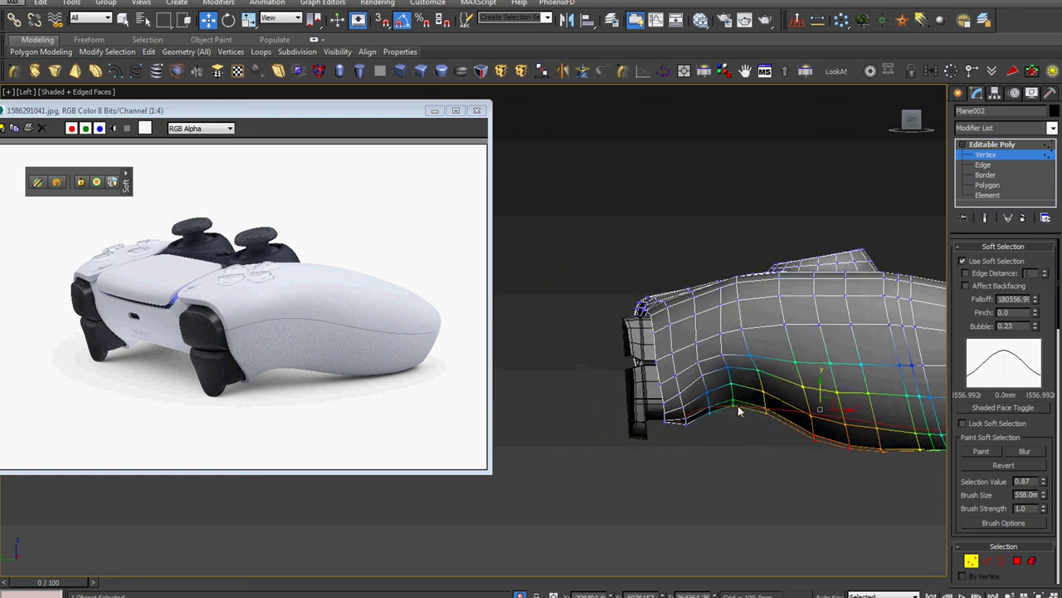
scroll(738, 405, up, 2)
scroll(716, 380, up, 2)
drag(717, 380, 717, 393)
Nudge further vertices along the lower grip edge down to refine the contour
click(807, 415)
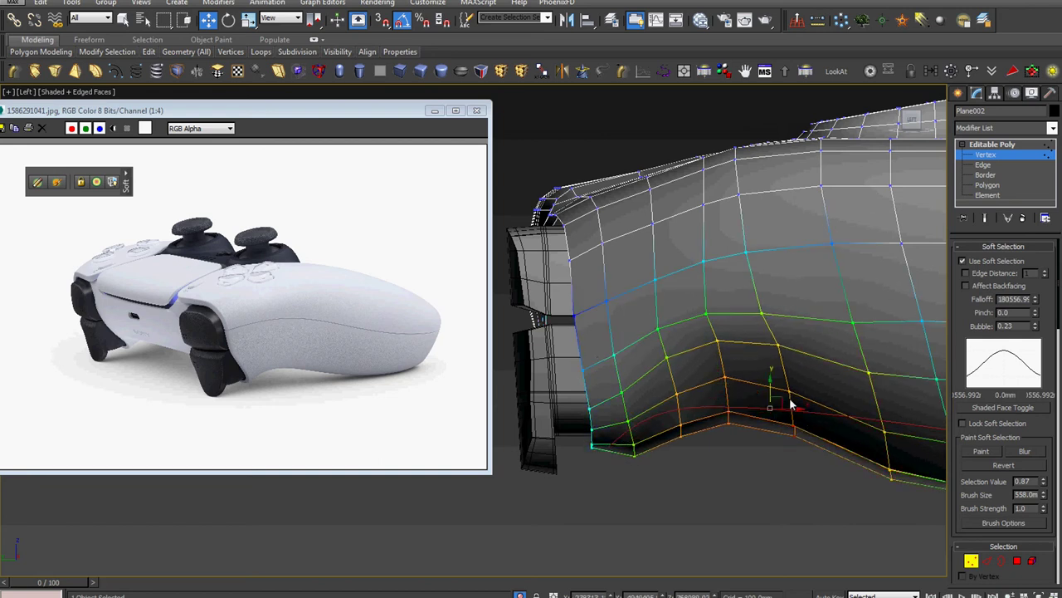
click(771, 407)
drag(771, 408, 770, 417)
drag(870, 493, 931, 452)
drag(854, 394, 855, 407)
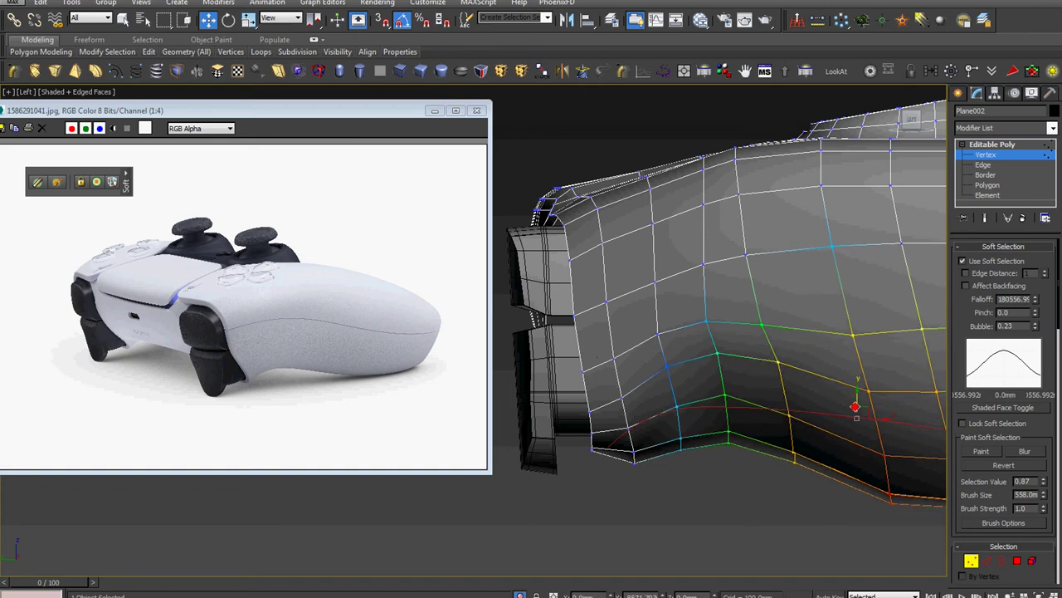
scroll(855, 411, down, 3)
mouse_move(854, 411)
alt+middle_down()
mouse_move(902, 417)
mouse_move(752, 415)
alt+middle_up()
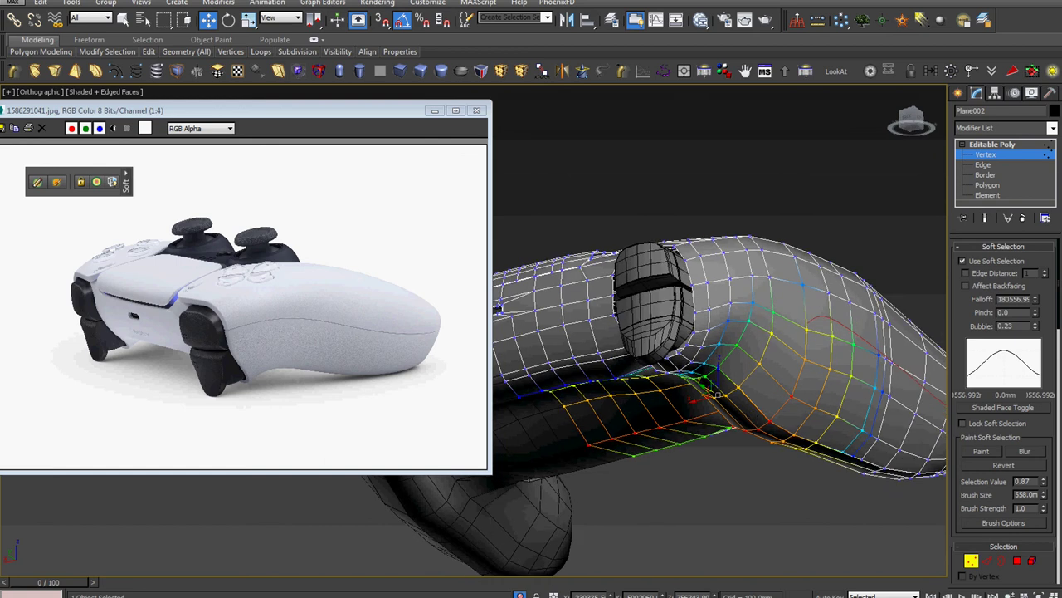
Exit Vertex mode to work on the whole controller object
click(999, 145)
key(shift+z)
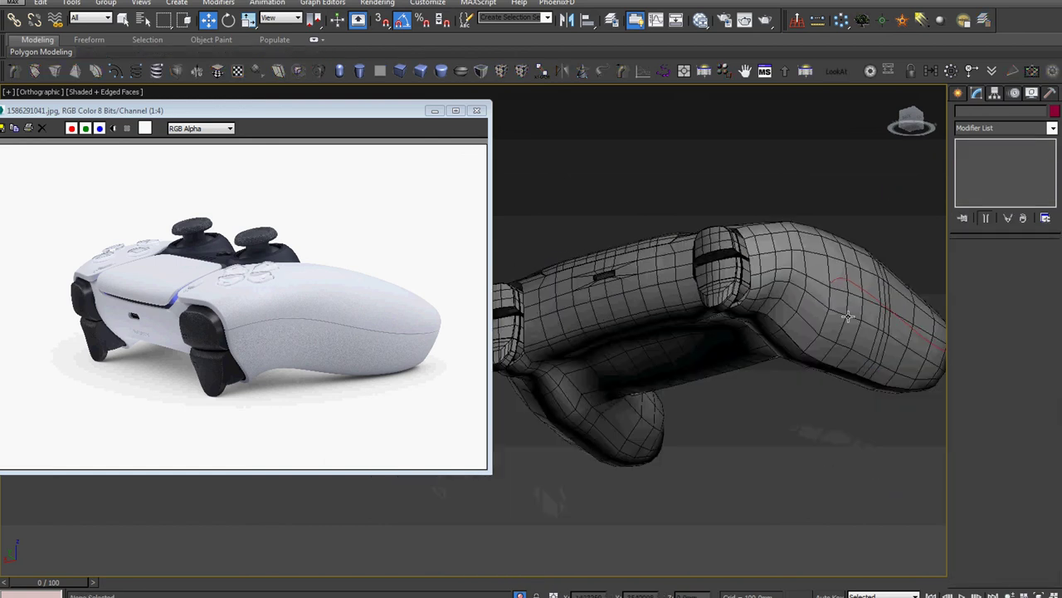
alt+middle_drag(848, 317, 883, 286)
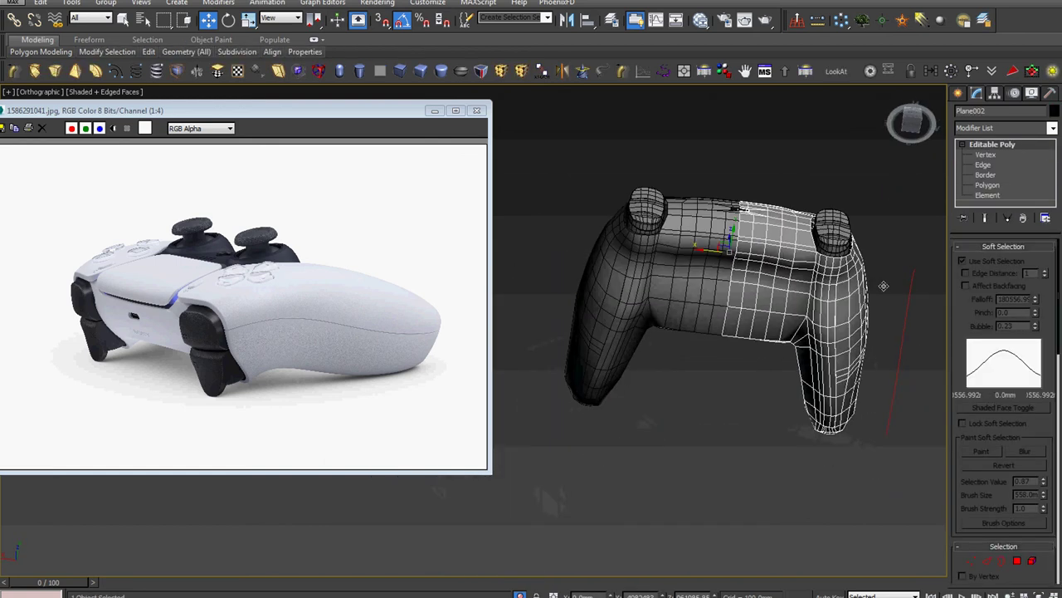
Replace the side reference photo with 7.jpg and move its viewer to the left
click(434, 111)
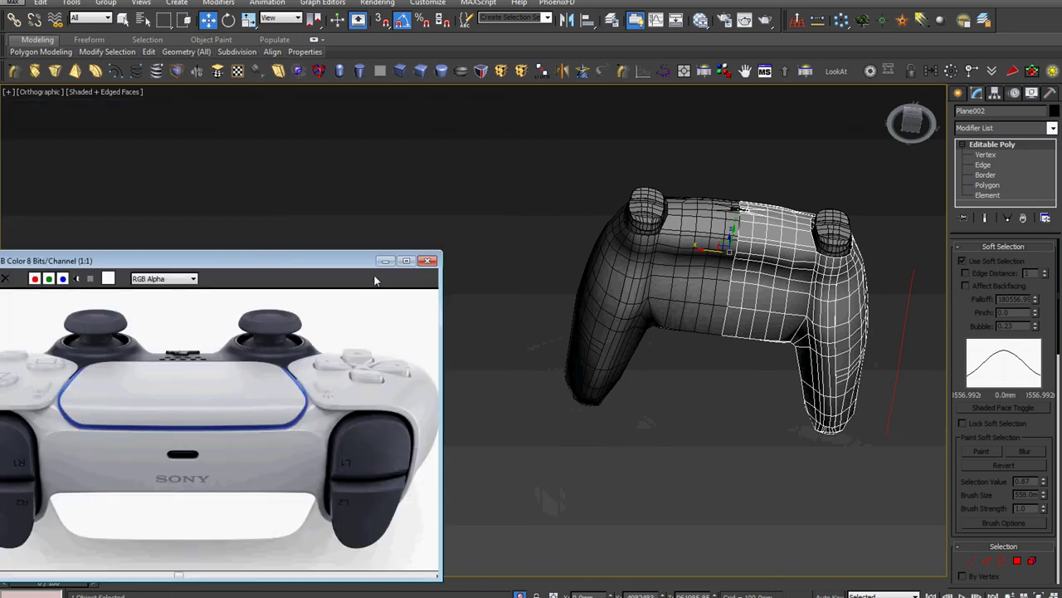
click(429, 261)
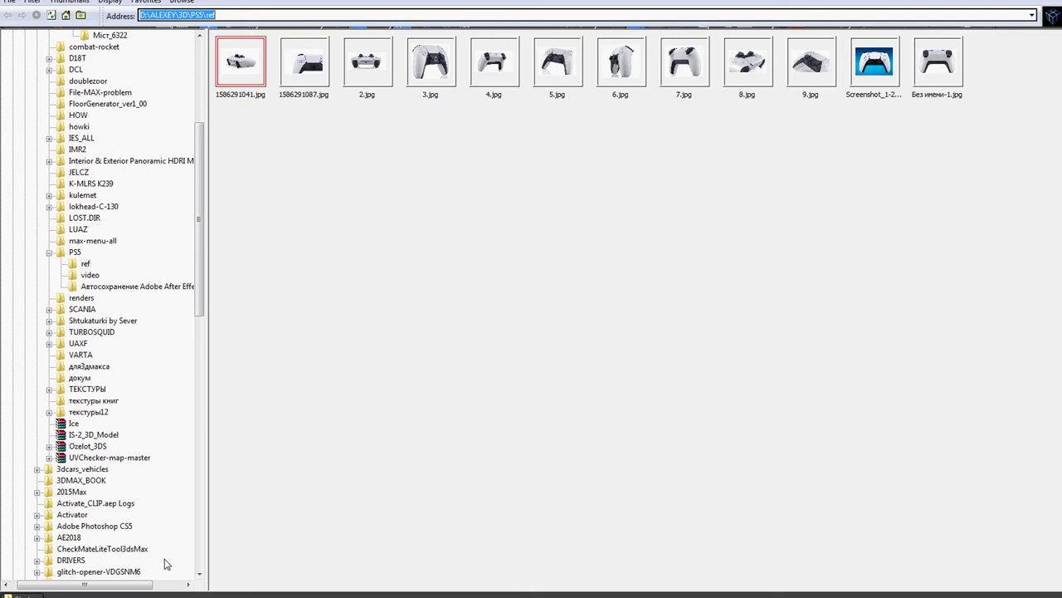
click(688, 68)
double_click(689, 68)
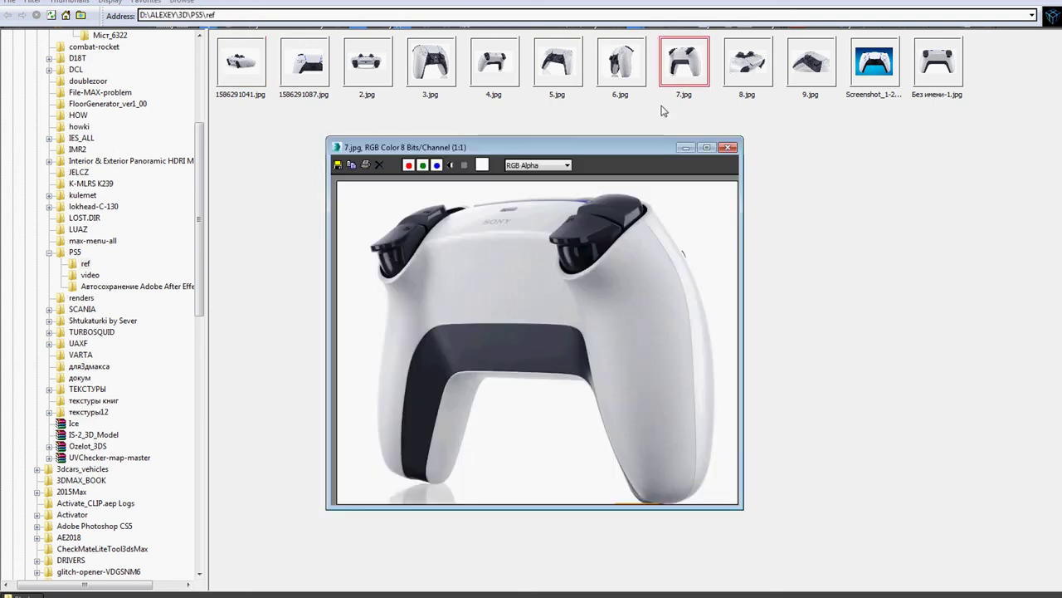
key(alt+Tab)
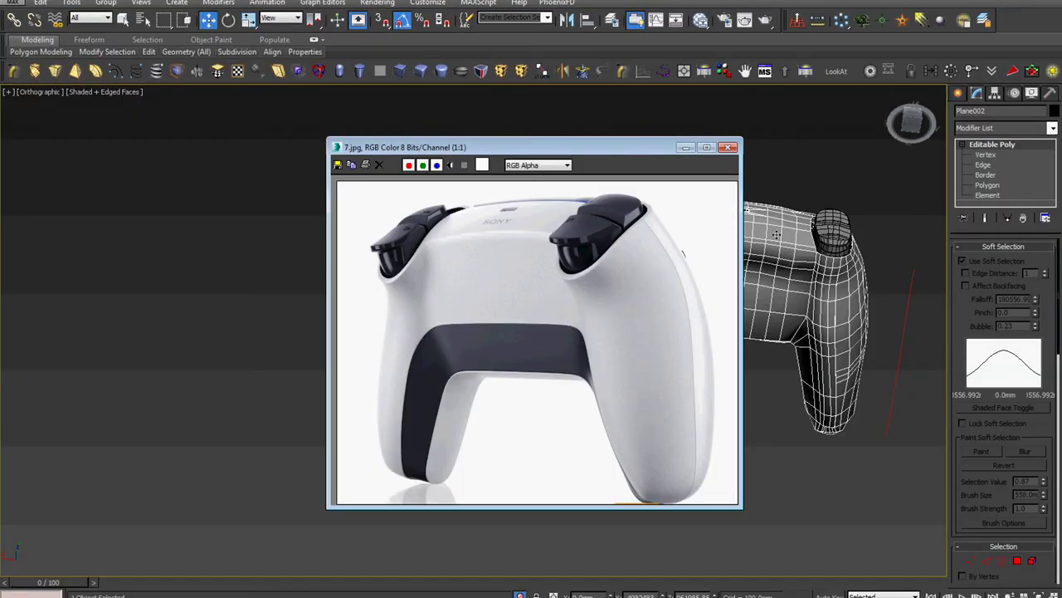
drag(669, 153, 467, 167)
Orbit and zoom around the grip to compare it with the rear photo
alt+middle_drag(705, 332, 747, 315)
scroll(747, 315, up, 5)
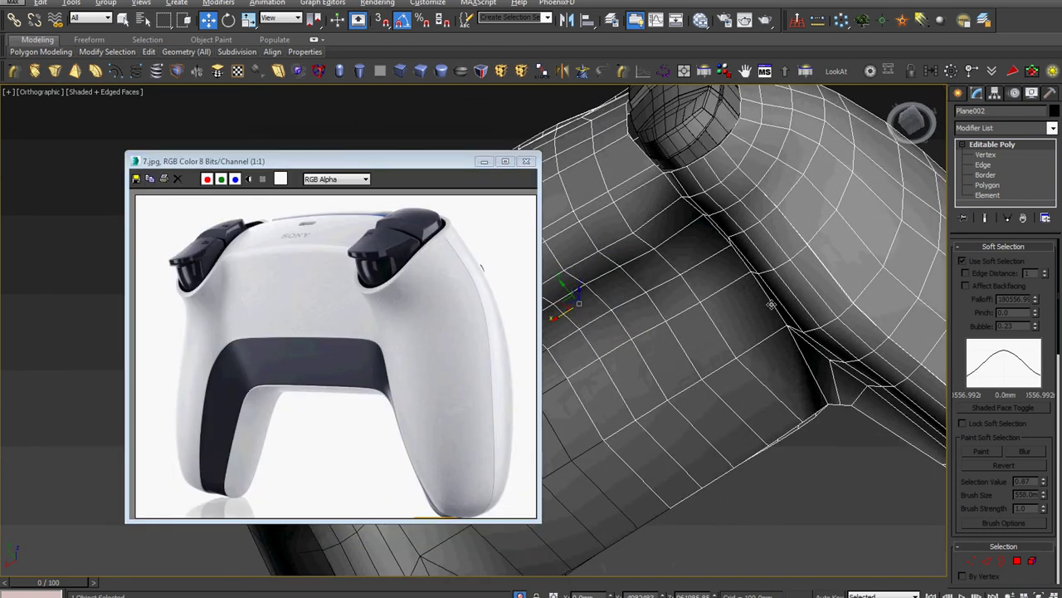
scroll(769, 303, down, 1)
mouse_move(729, 338)
alt+middle_down()
mouse_move(802, 333)
mouse_move(930, 371)
alt+middle_up()
scroll(851, 375, up, 2)
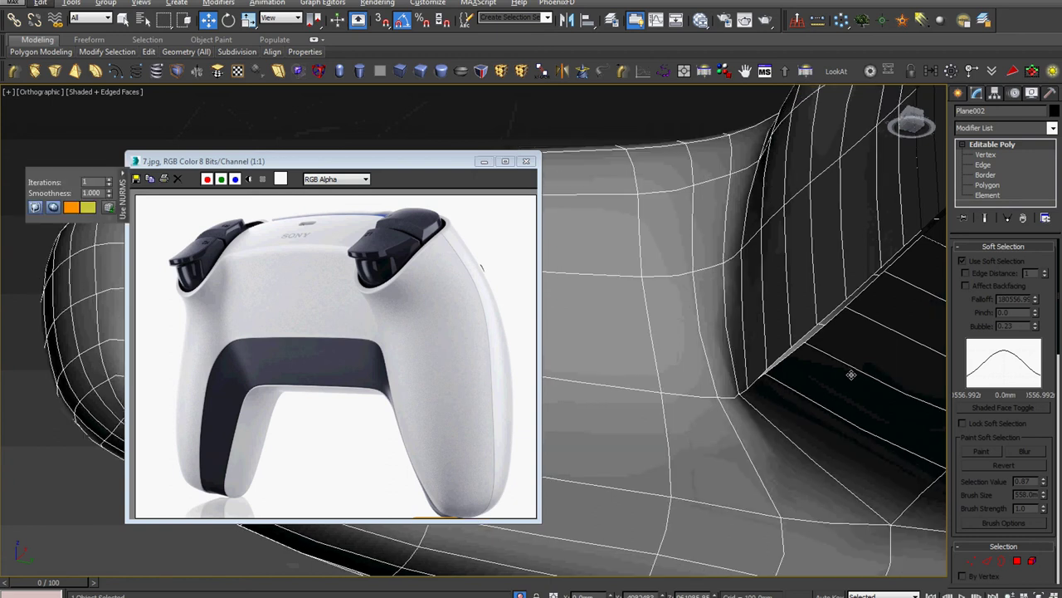
scroll(850, 375, down, 2)
scroll(849, 373, down, 2)
scroll(855, 365, up, 4)
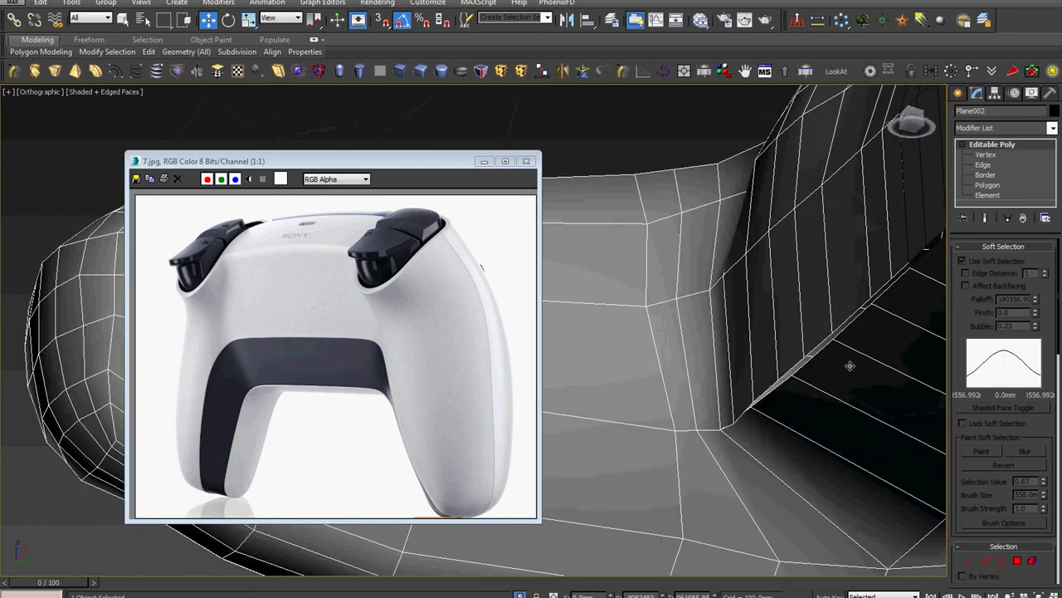
scroll(823, 406, down, 1)
scroll(792, 377, down, 1)
key(alt+shift+w)
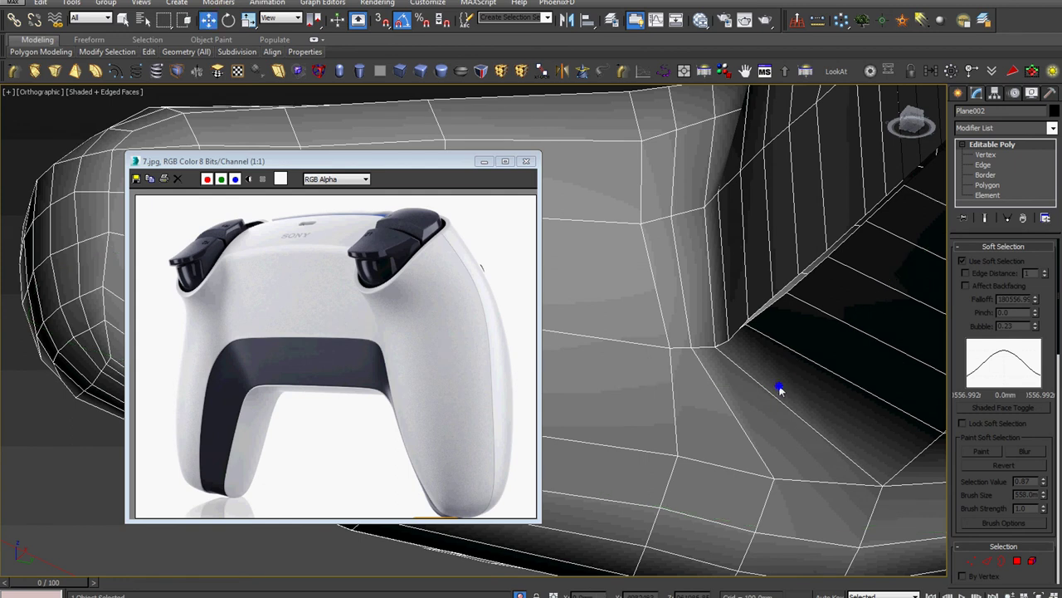
alt+middle_drag(783, 386, 800, 273)
In Vertex mode, uncheck Use Soft Selection and orbit to inspect the vertex
key(1)
scroll(815, 297, down, 2)
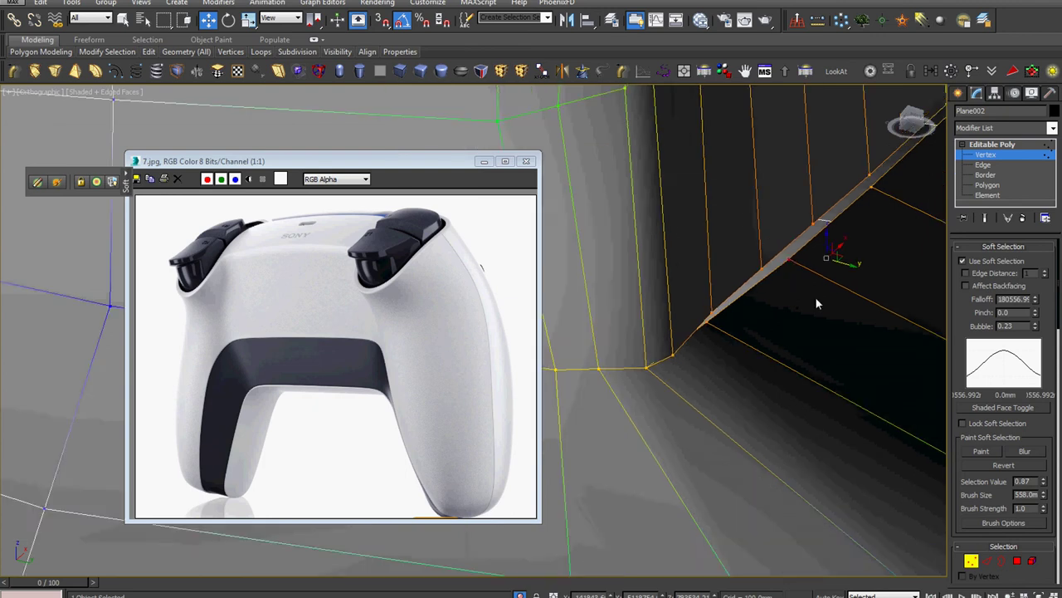
scroll(815, 296, down, 2)
click(974, 264)
alt+middle_drag(847, 285, 902, 245)
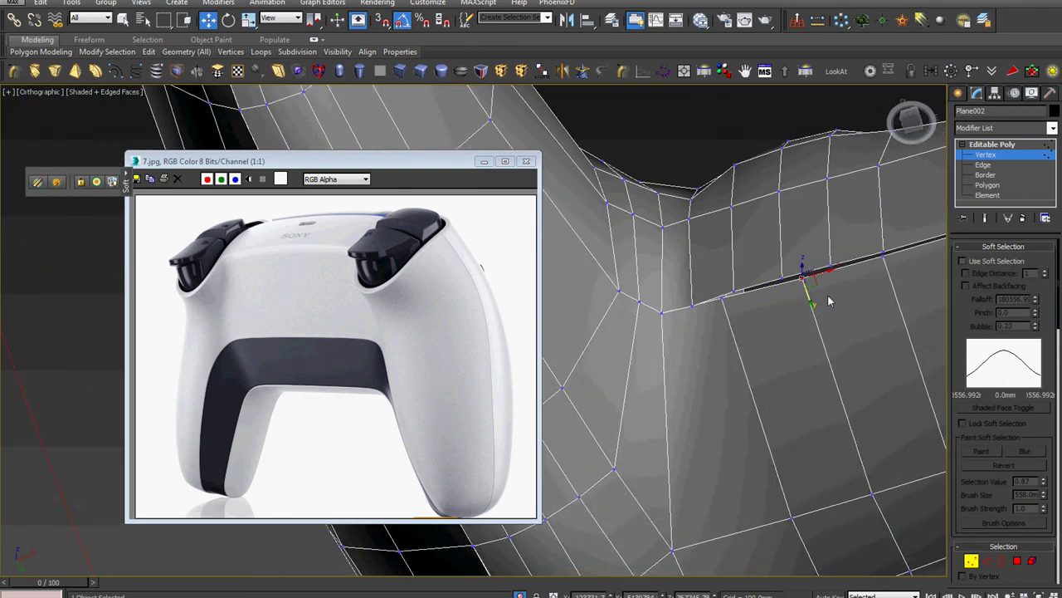
scroll(827, 294, up, 2)
scroll(827, 294, up, 3)
alt+middle_drag(695, 350, 848, 272)
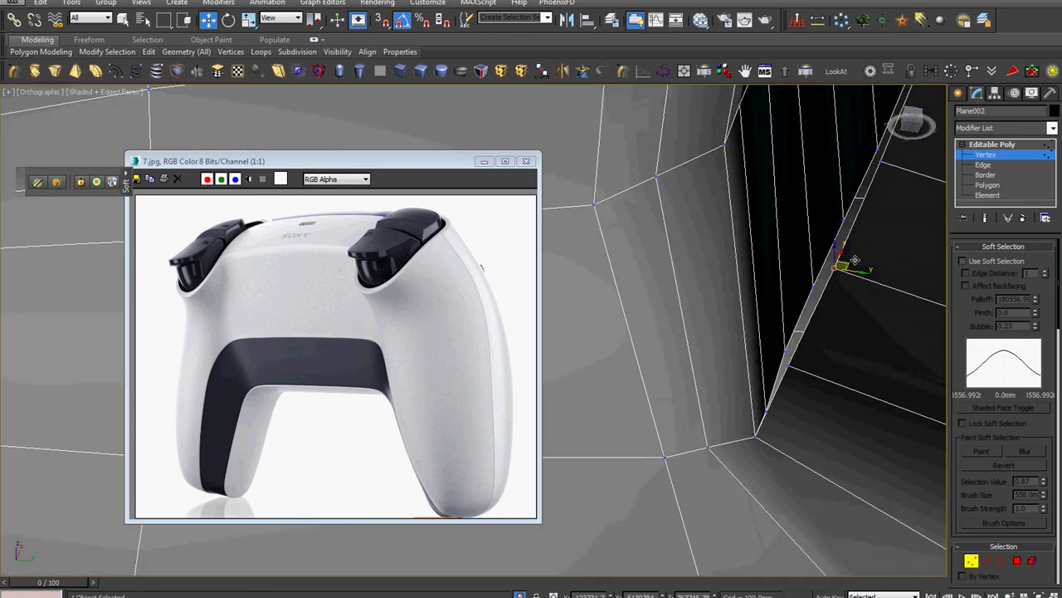
scroll(849, 272, down, 2)
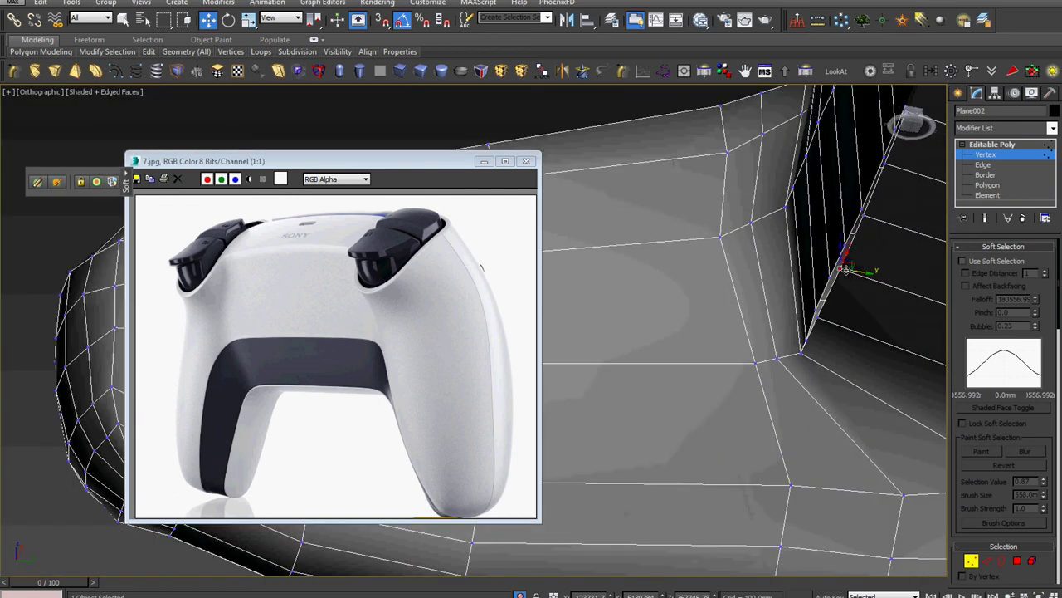
scroll(848, 273, down, 3)
Return to object level, then deselect and reselect the controller mesh
click(992, 144)
click(718, 207)
mouse_move(709, 206)
alt+middle_down()
mouse_move(806, 291)
mouse_move(690, 264)
alt+middle_up()
click(807, 292)
scroll(775, 243, up, 5)
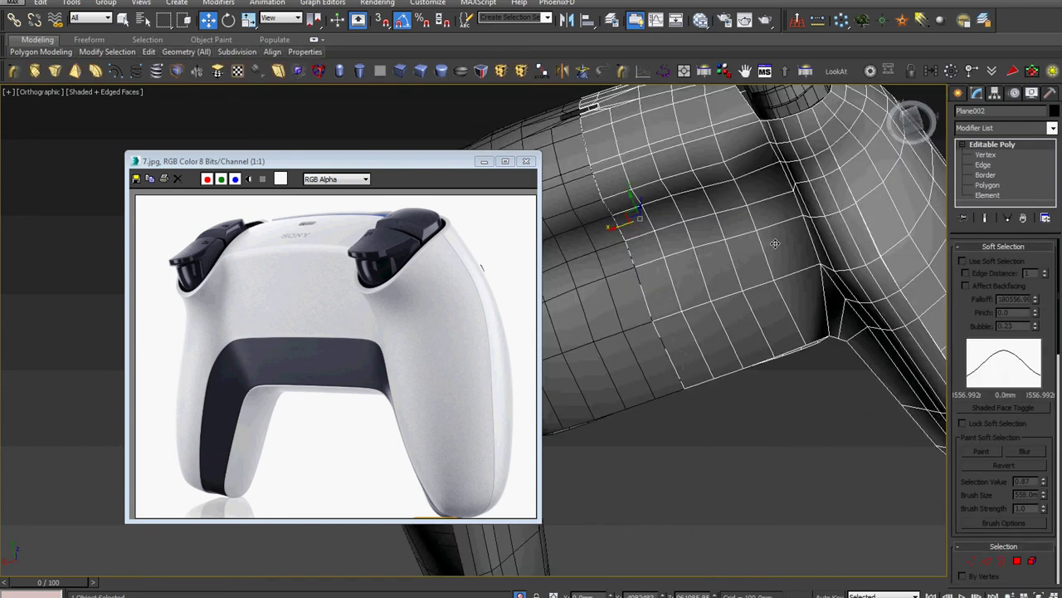
scroll(808, 277, up, 1)
scroll(786, 273, up, 2)
In Edge mode, select columns of vertical edges running down the grip
scroll(811, 245, down, 1)
key(2)
click(838, 232)
mouse_move(874, 300)
alt+middle_down()
mouse_move(815, 324)
mouse_move(808, 232)
alt+middle_up()
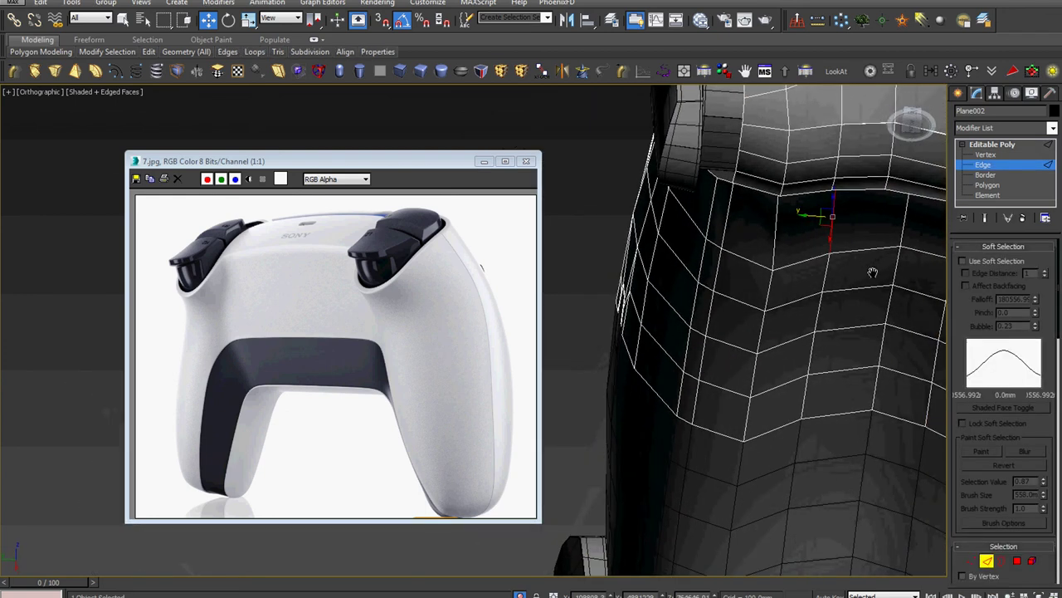
ctrl+click(817, 268)
ctrl+click(811, 311)
ctrl+click(792, 394)
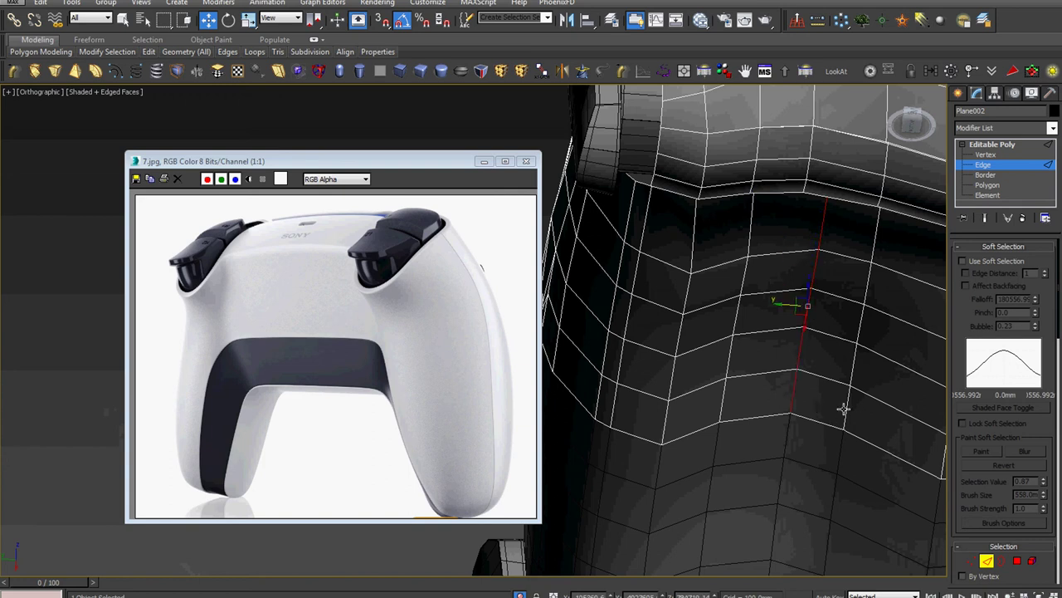
ctrl+click(861, 324)
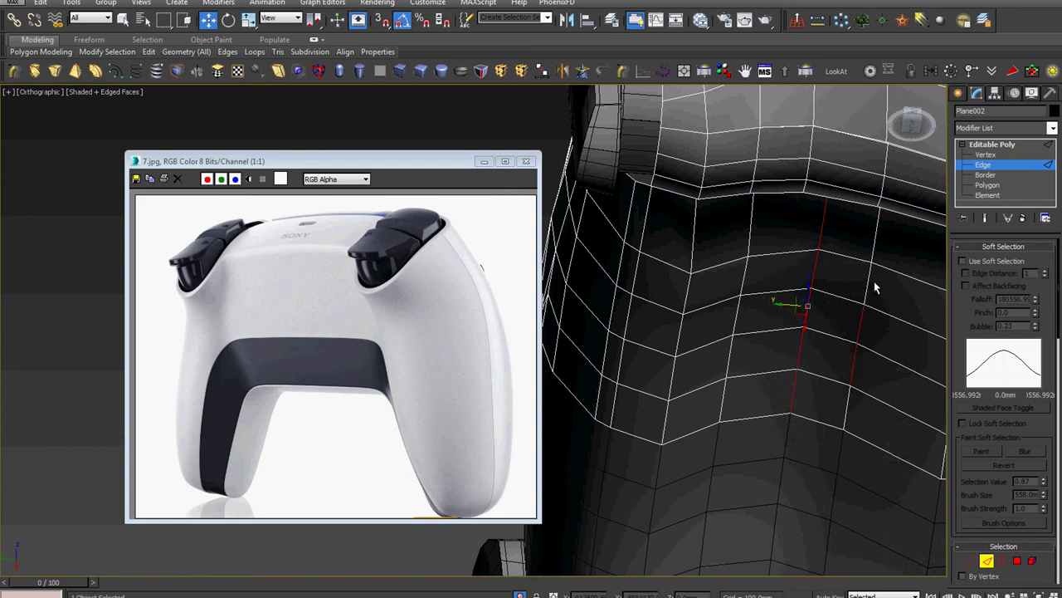
ctrl+click(874, 249)
ctrl+click(847, 400)
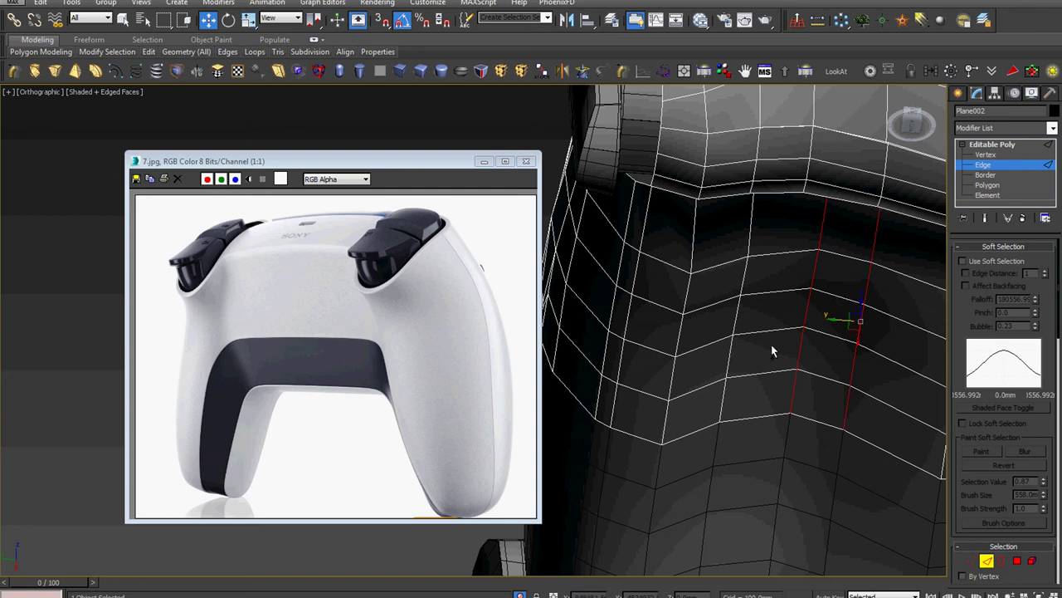
ctrl+click(751, 235)
ctrl+click(742, 278)
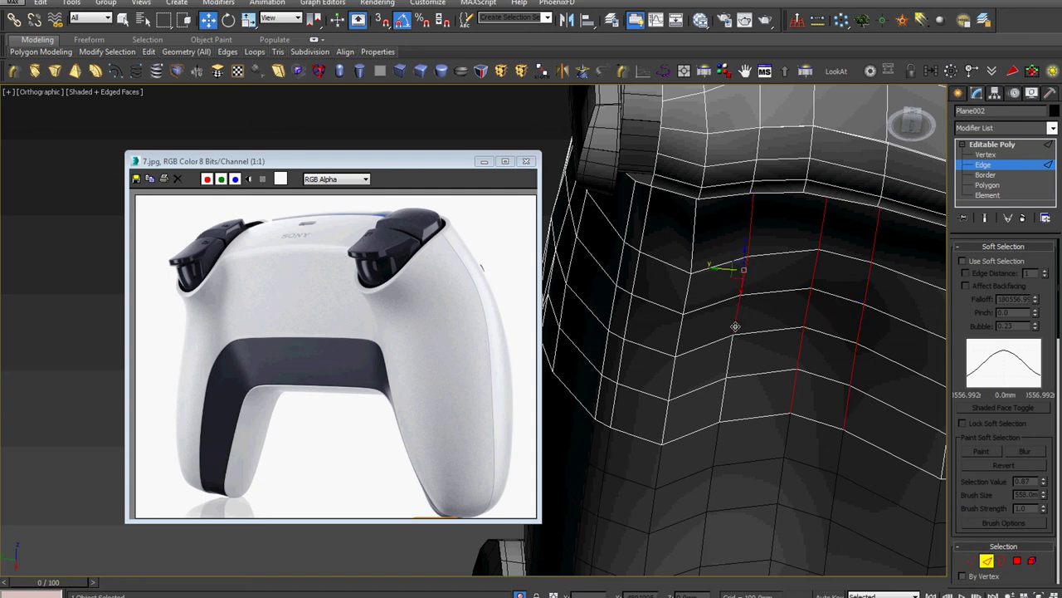
ctrl+click(729, 361)
ctrl+click(724, 390)
Zoom into the grip cavity and select edges along its sides
alt+middle_drag(725, 390, 760, 363)
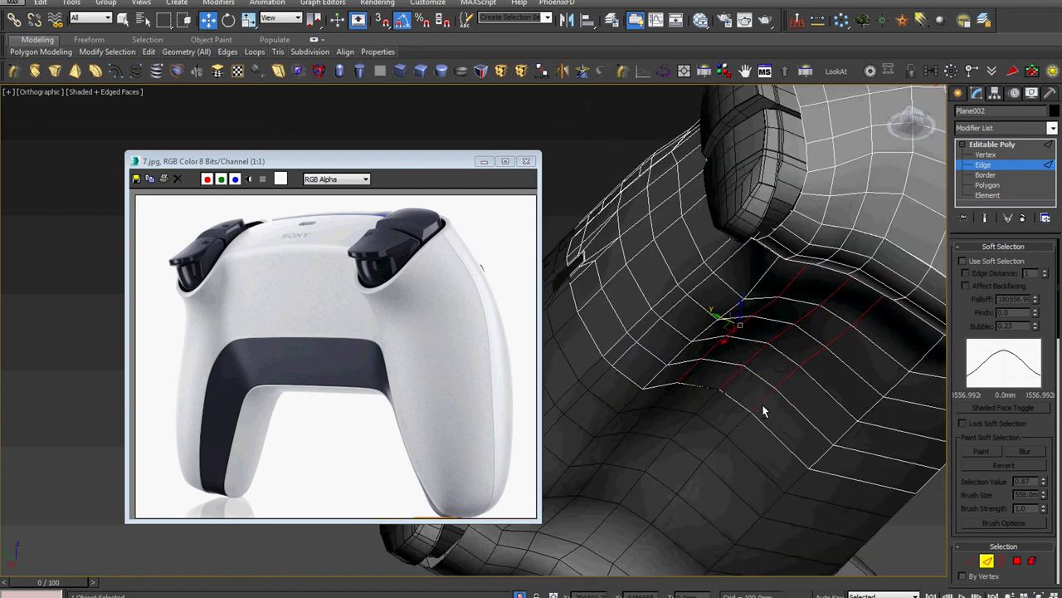
alt+middle_drag(741, 313, 738, 332)
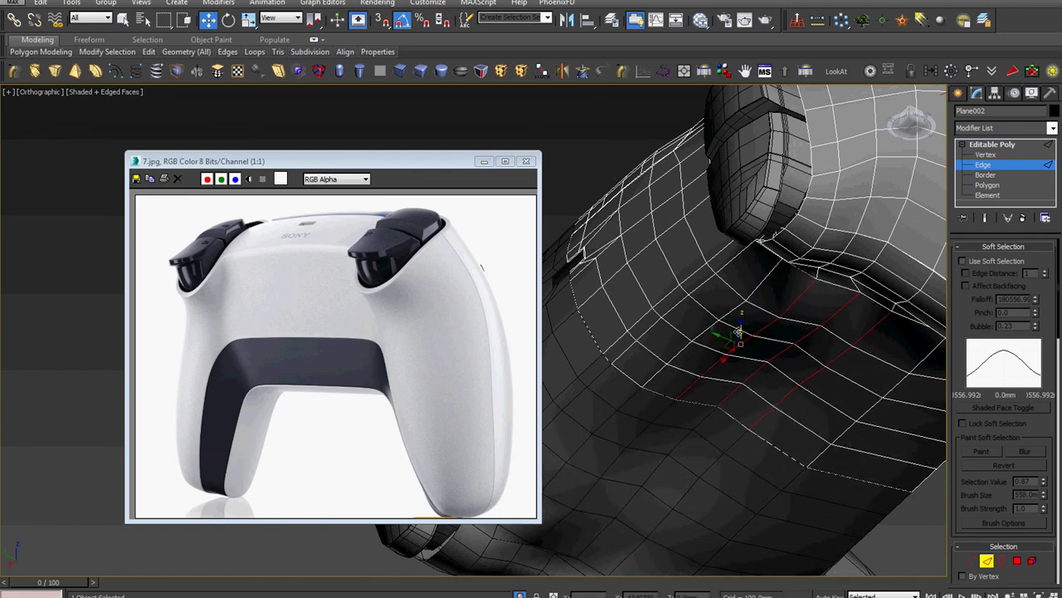
alt+middle_drag(737, 332, 759, 388)
click(758, 388)
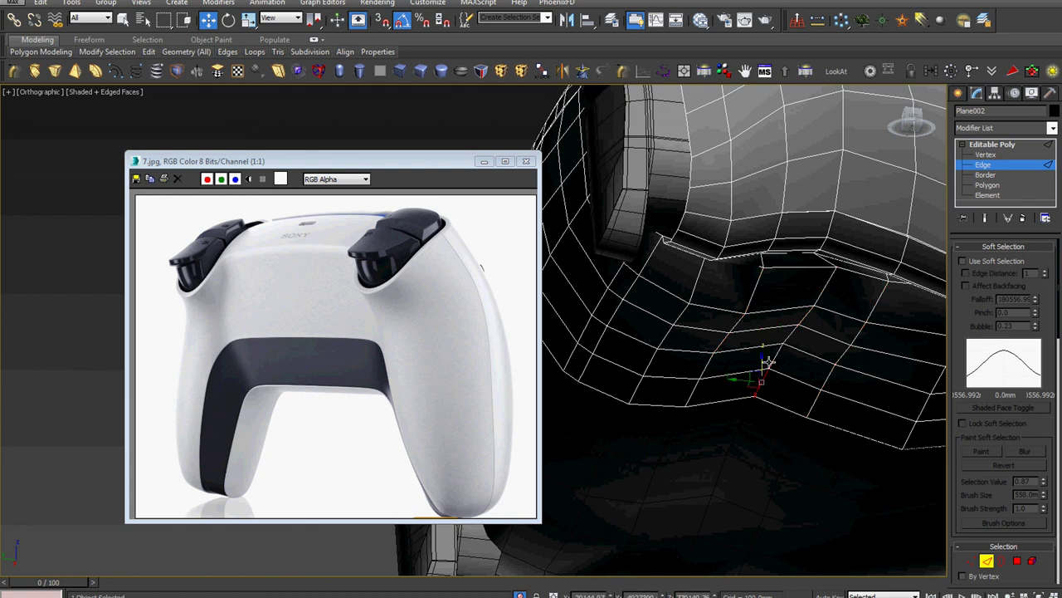
click(789, 336)
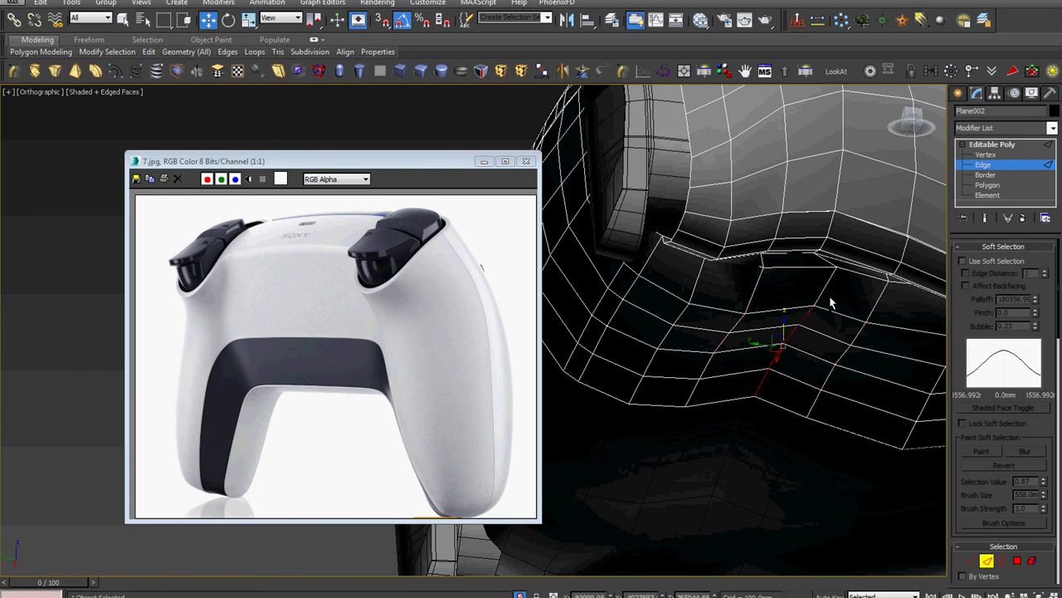
click(793, 314)
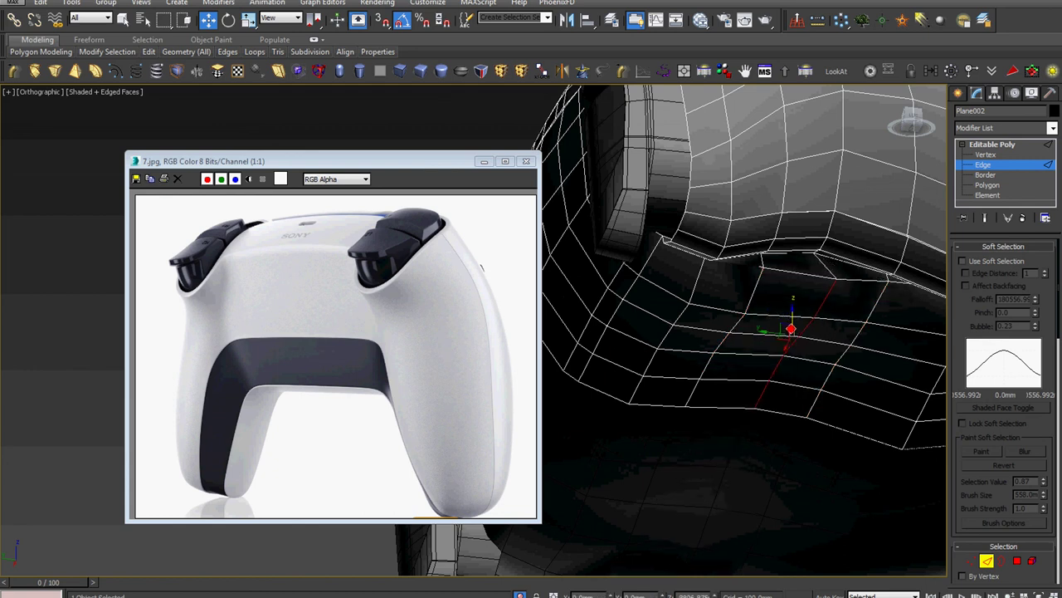
click(772, 305)
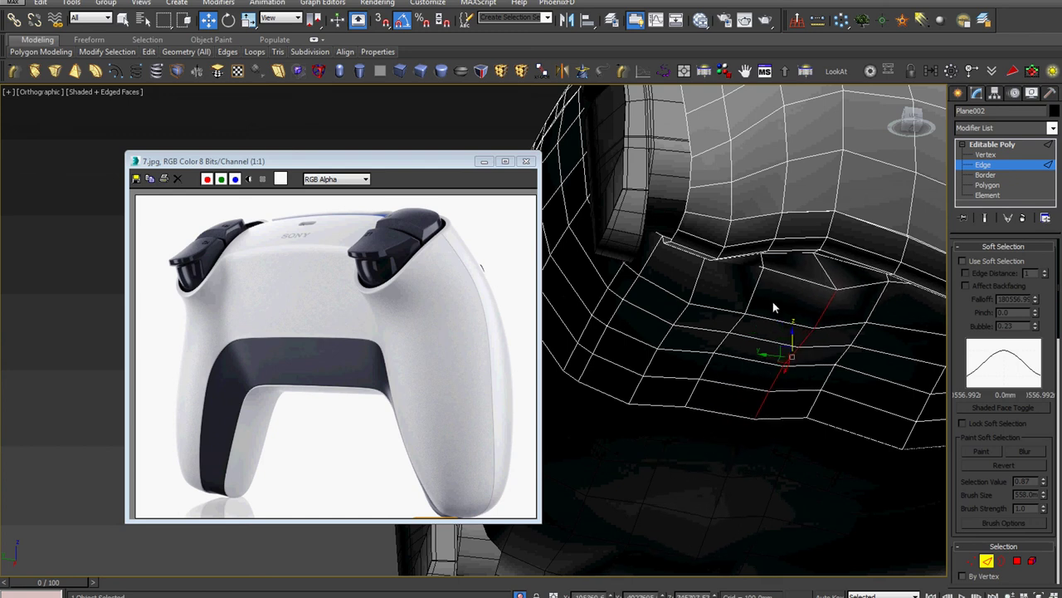
click(752, 292)
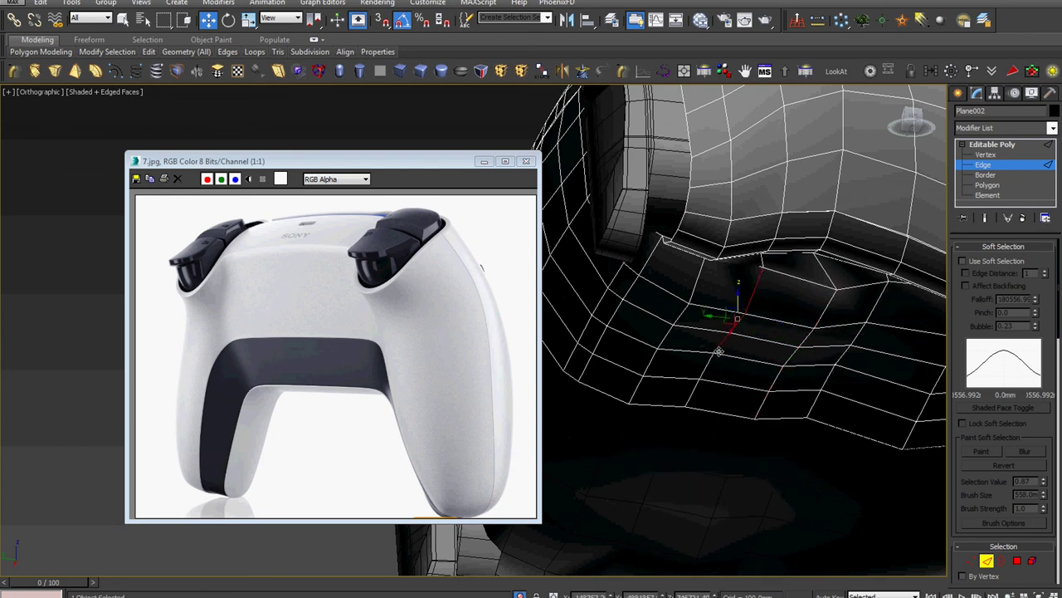
ctrl+click(693, 396)
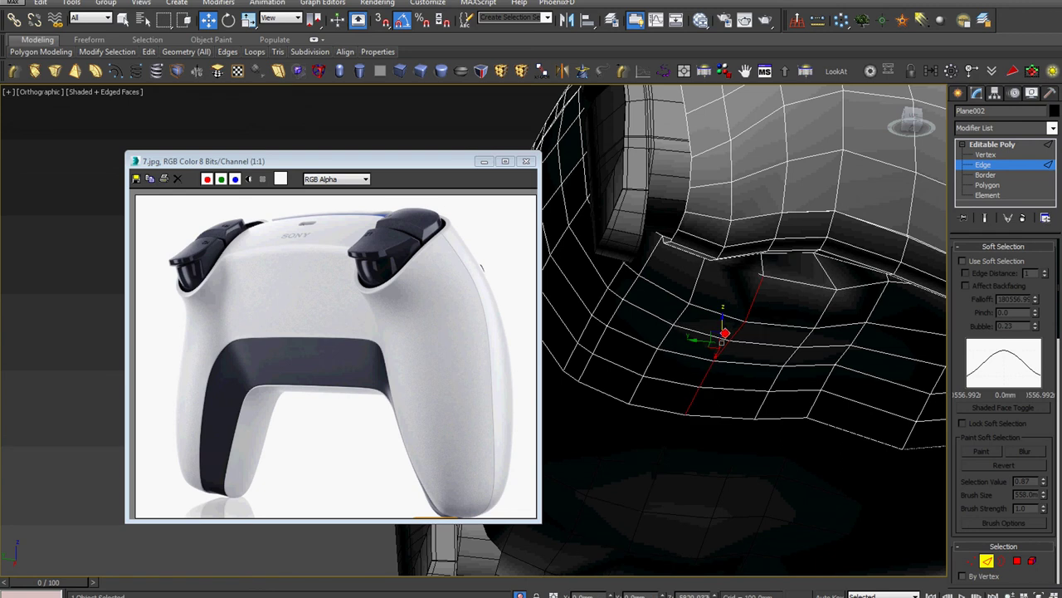
Build an edge chain down the cavity and push it downward below the trigger
alt+middle_drag(724, 325, 770, 340)
click(765, 322)
ctrl+click(736, 369)
ctrl+click(721, 395)
ctrl+click(706, 419)
drag(737, 353, 740, 366)
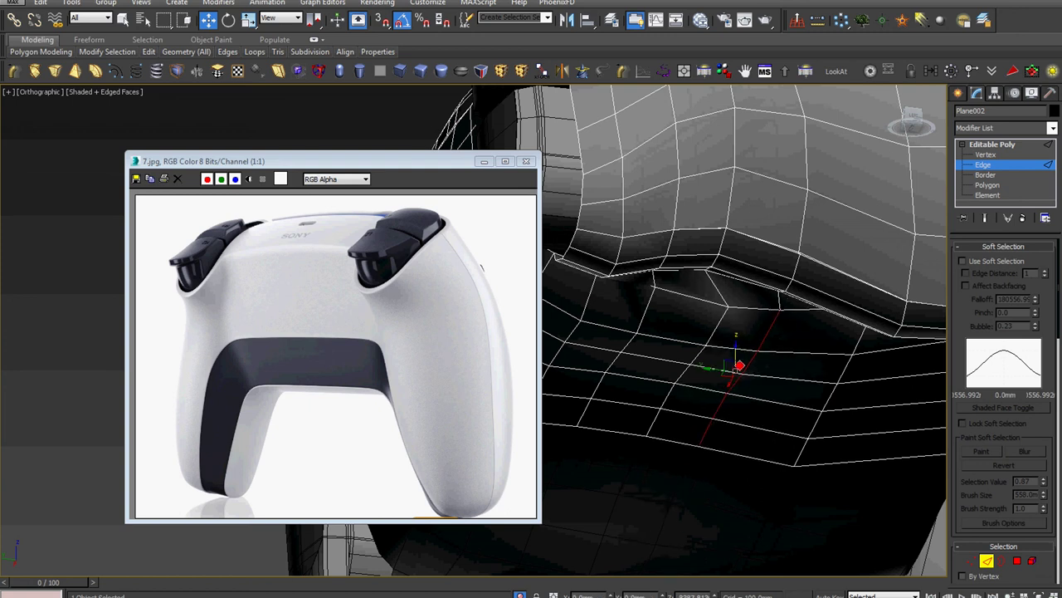
alt+middle_drag(737, 365, 808, 336)
scroll(807, 335, up, 2)
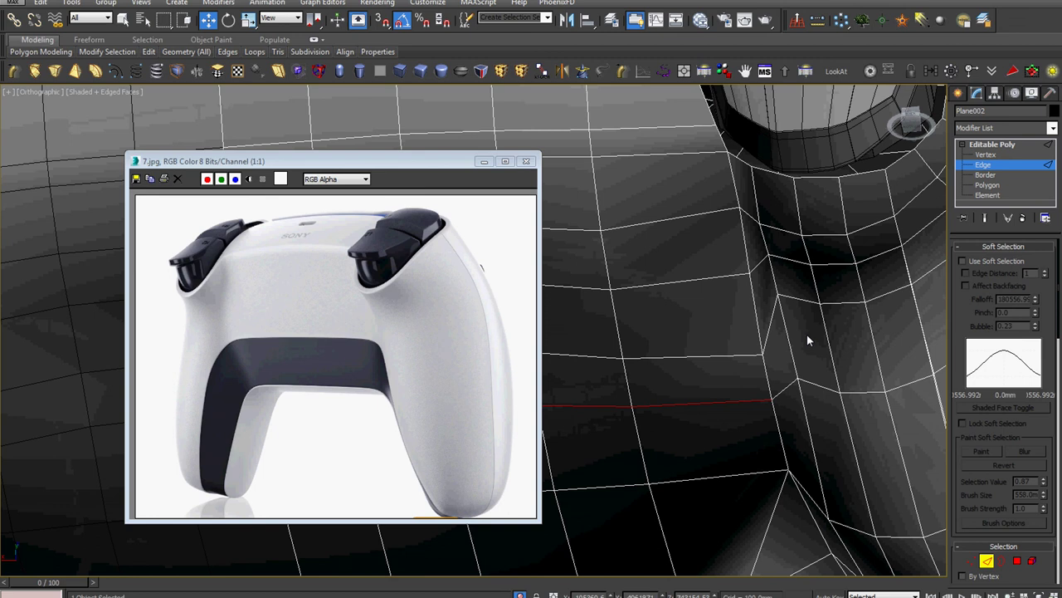
At Vertex level, pull a grip-surface vertex near the trigger cylinder's base slightly downward
key(1)
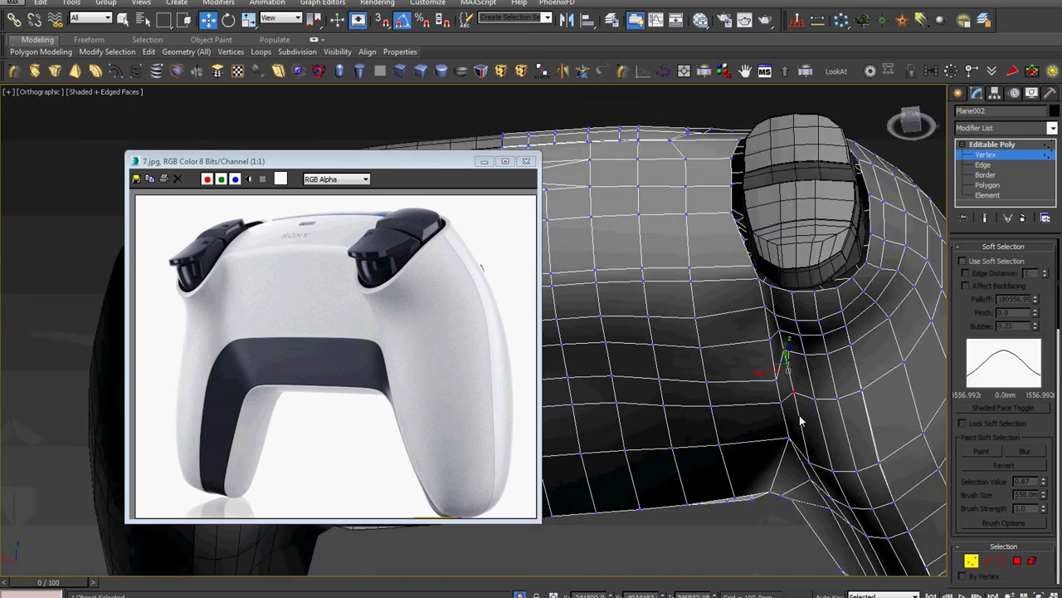
mouse_move(797, 380)
alt+middle_down()
mouse_move(794, 359)
mouse_move(830, 373)
alt+middle_up()
click(798, 358)
mouse_move(799, 340)
alt+middle_down()
mouse_move(783, 351)
mouse_move(722, 343)
mouse_move(729, 323)
alt+middle_up()
scroll(722, 343, up, 3)
drag(710, 329, 707, 337)
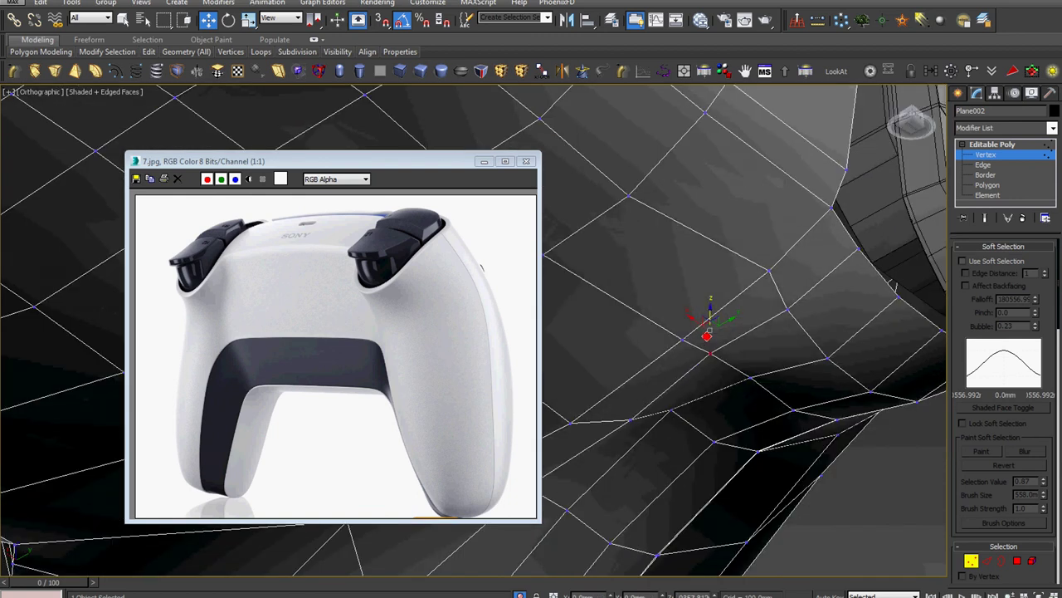
scroll(707, 337, down, 10)
mouse_move(680, 365)
alt+middle_down()
mouse_move(646, 402)
mouse_move(714, 365)
mouse_move(642, 351)
mouse_move(721, 341)
mouse_move(812, 375)
mouse_move(662, 432)
alt+middle_up()
scroll(751, 345, up, 5)
scroll(735, 357, down, 3)
scroll(668, 353, up, 2)
scroll(640, 339, up, 2)
scroll(639, 356, up, 2)
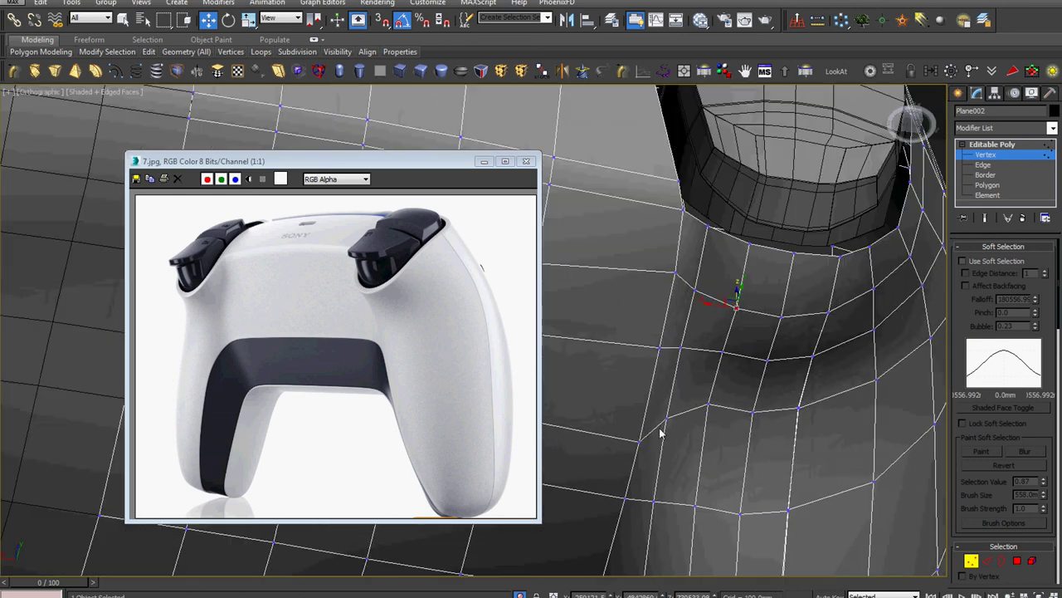
Exit vertex editing, reselect the controller mesh Plane002, and frame the grip area from the side
click(1035, 161)
key(z)
click(796, 264)
middle_drag(797, 264, 938, 326)
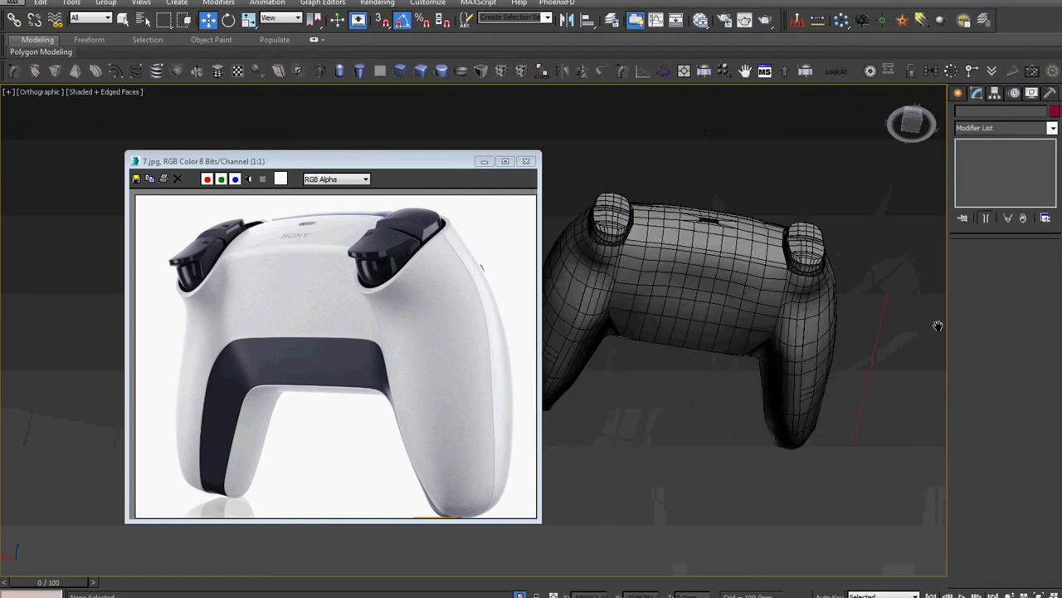
middle_drag(862, 328, 886, 328)
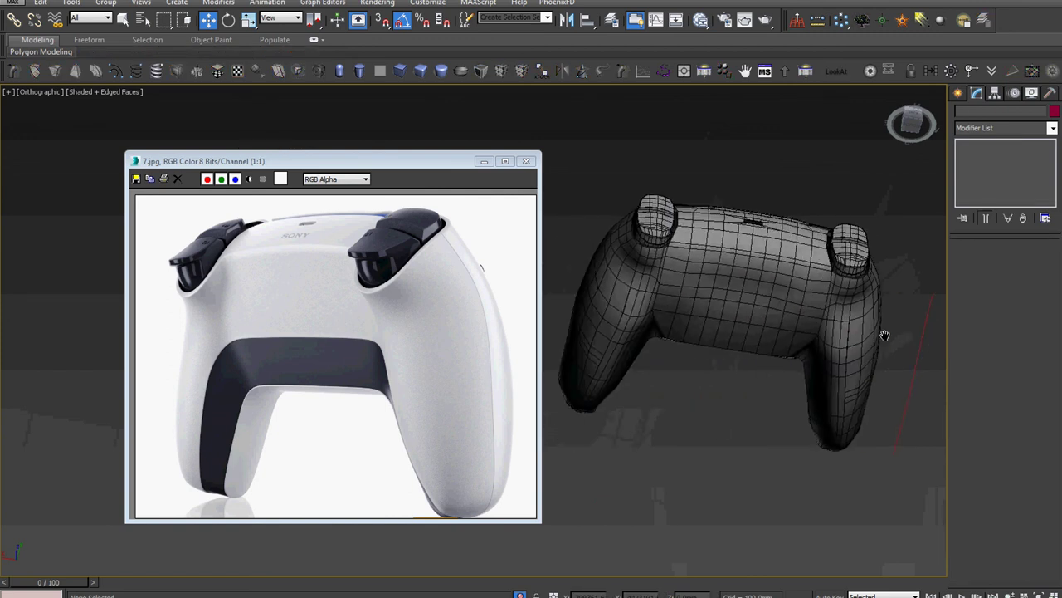
click(784, 309)
alt+middle_drag(784, 308, 664, 347)
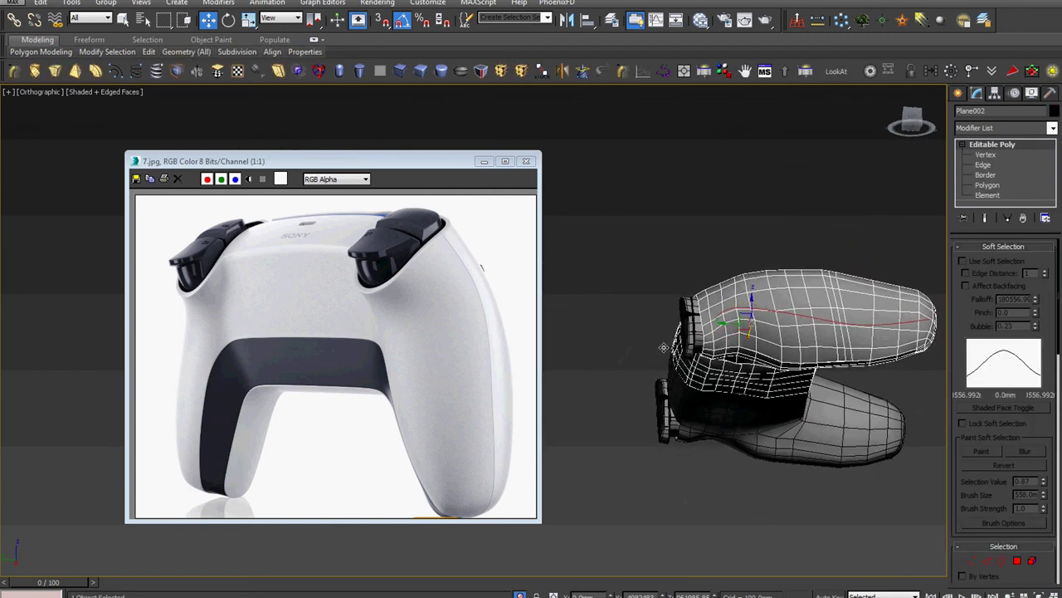
scroll(742, 391, up, 5)
middle_drag(742, 391, 869, 404)
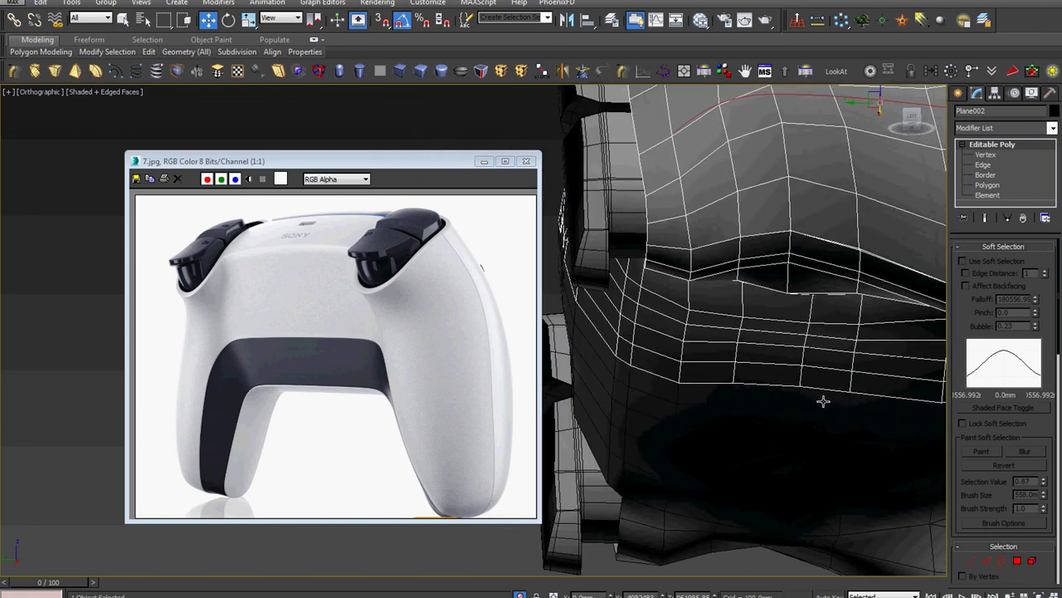
Marquee-select the vertices around the cavity edge under the trigger and nudge them into place
key(1)
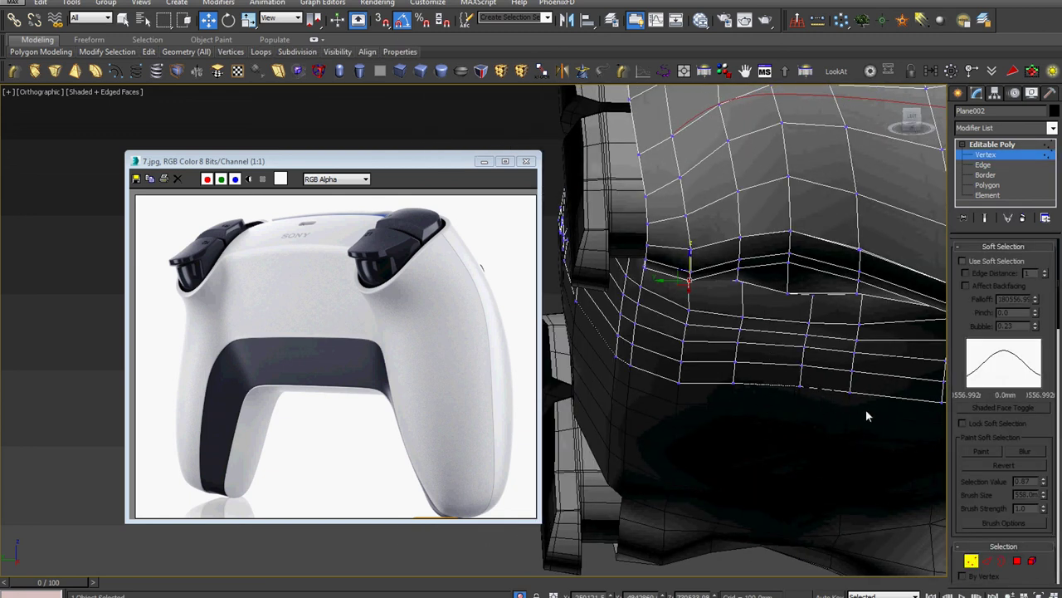
drag(732, 317, 732, 318)
alt+middle_drag(735, 320, 757, 348)
right_click(751, 344)
click(784, 363)
drag(786, 363, 800, 348)
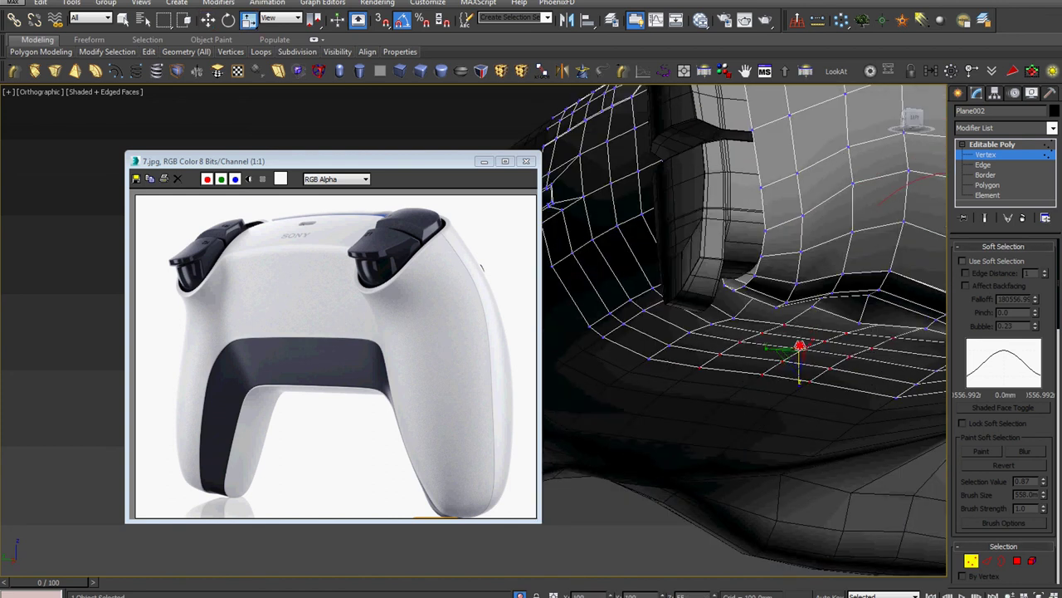
right_click(797, 296)
click(802, 330)
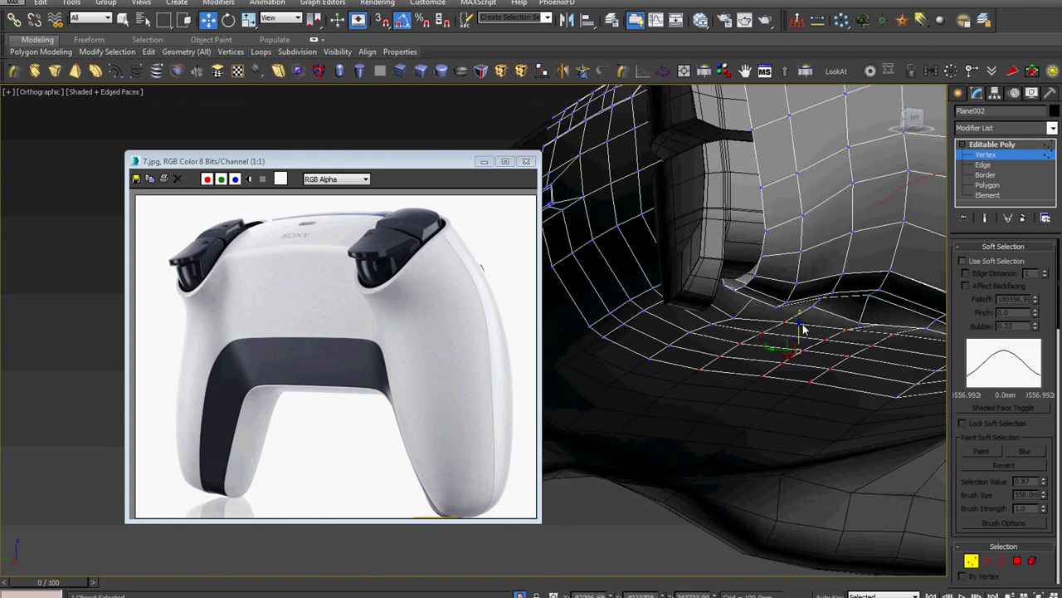
drag(797, 330, 796, 340)
alt+middle_drag(796, 341, 737, 317)
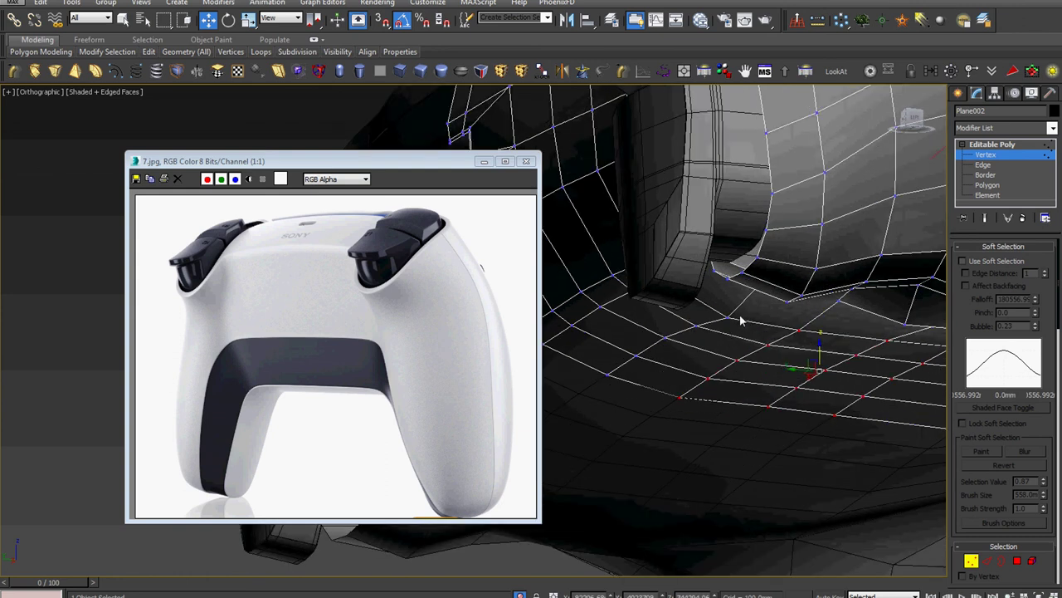
Select the row of cavity rim vertices and scale them to even out the ring
click(702, 325)
ctrl+drag(621, 393, 614, 395)
right_click(749, 339)
click(801, 372)
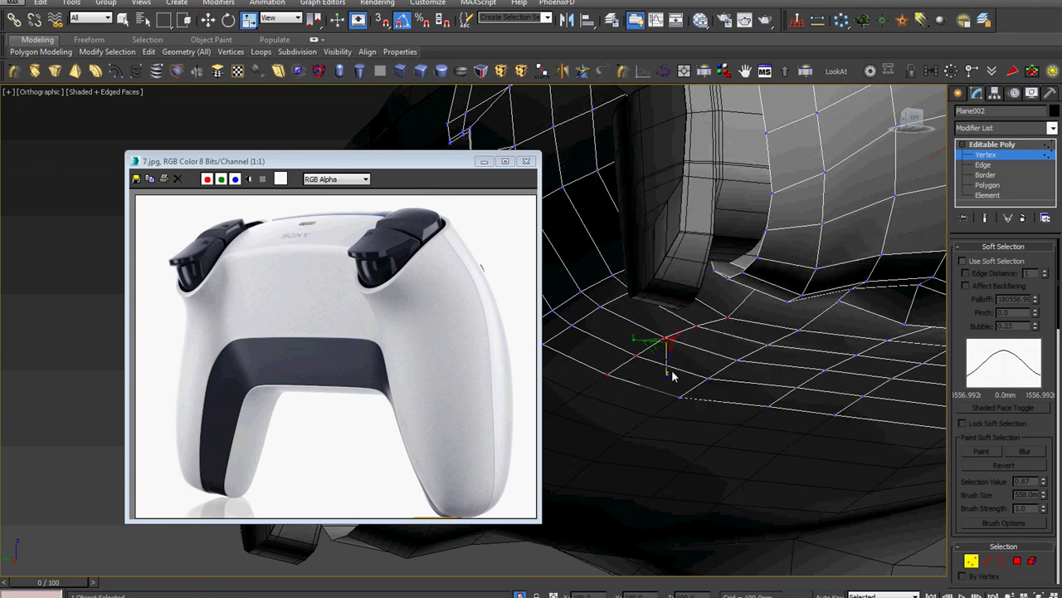
drag(671, 376, 669, 290)
right_click(669, 287)
click(680, 303)
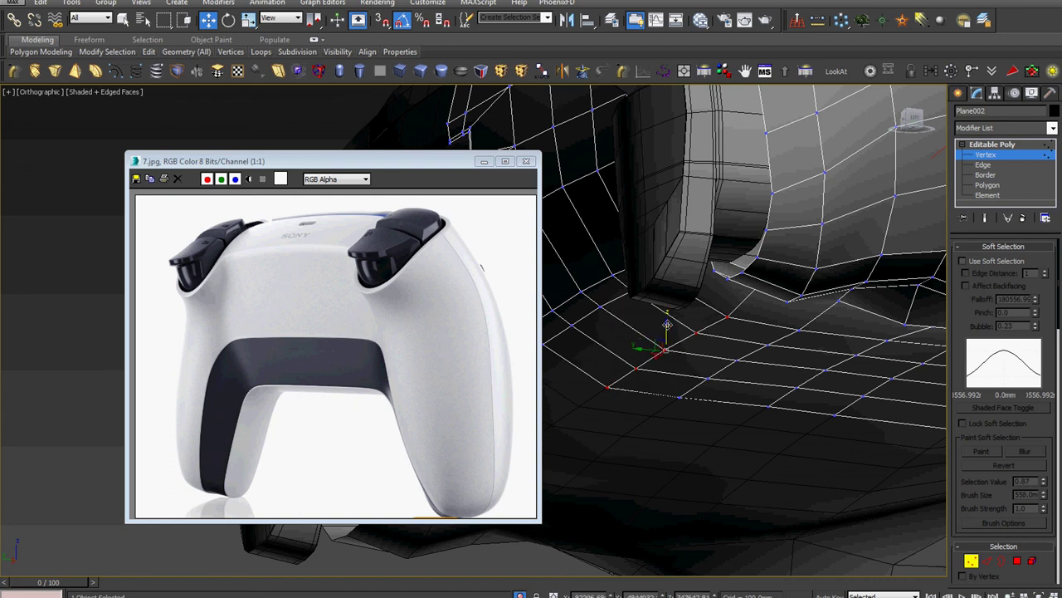
middle_drag(666, 322, 841, 361)
Leave Vertex level, deselect the controller, and reframe the viewport around the model
click(1005, 145)
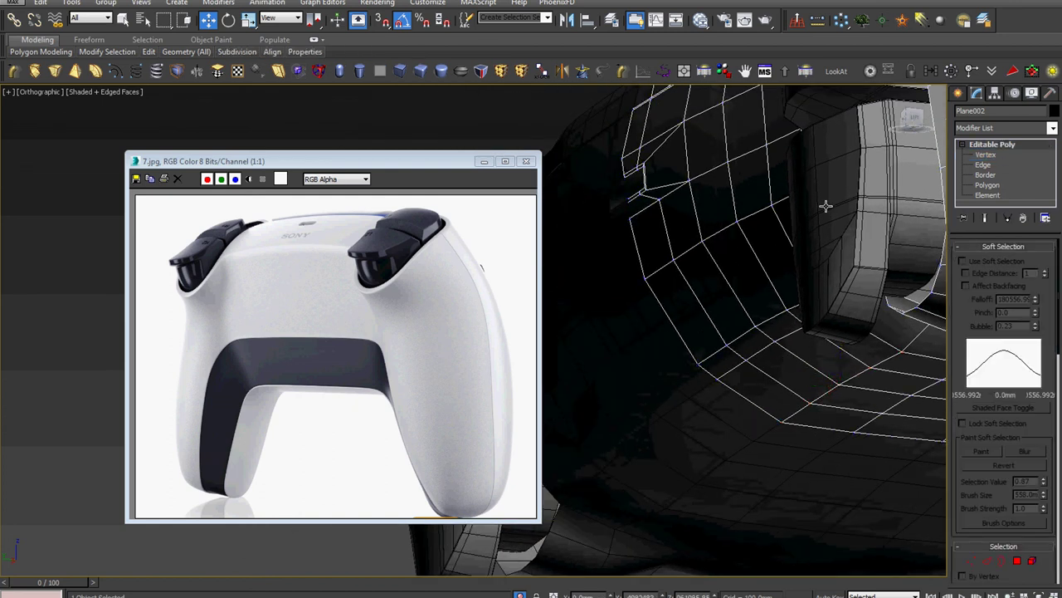
scroll(814, 240, down, 3)
click(784, 282)
scroll(756, 328, down, 3)
alt+middle_drag(756, 328, 703, 301)
alt+middle_drag(918, 329, 735, 375)
scroll(806, 473, up, 2)
scroll(806, 473, up, 5)
mouse_move(806, 473)
middle_down()
mouse_move(689, 467)
mouse_move(703, 480)
mouse_move(679, 480)
middle_up()
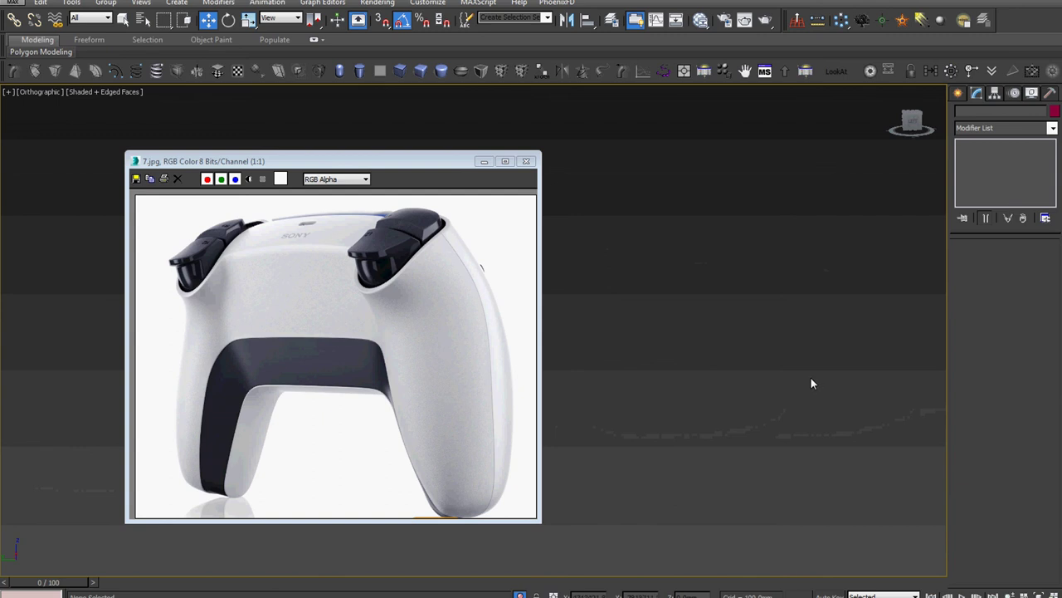